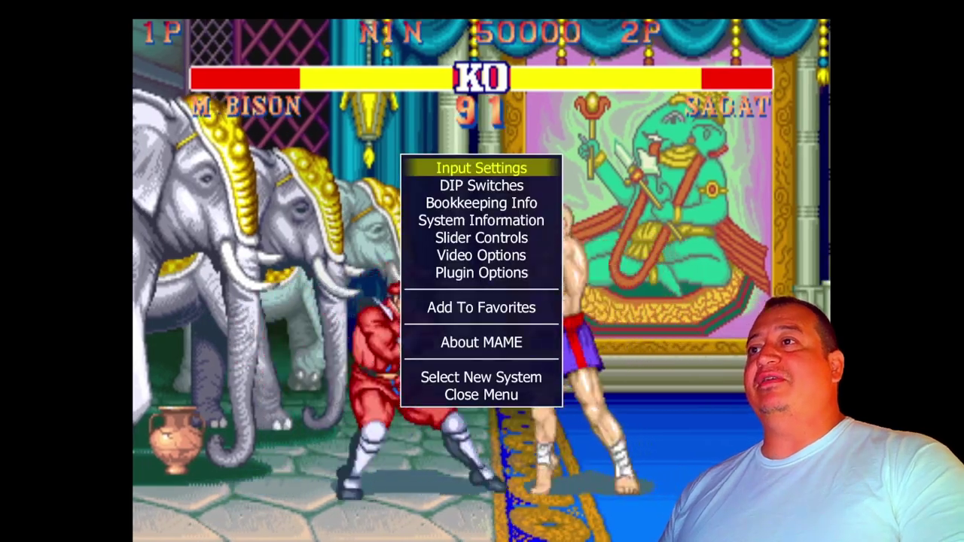
Open this system's input assignments and review the Player 1 punch and kick button mappings.
key("Return")
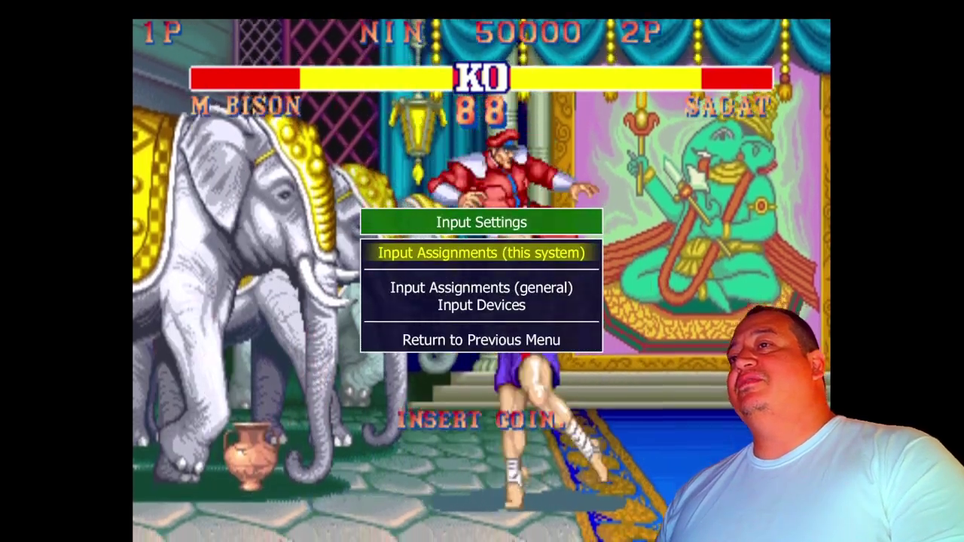
key("Return")
key("Down")
key("Down")
key("Down")
key("Down")
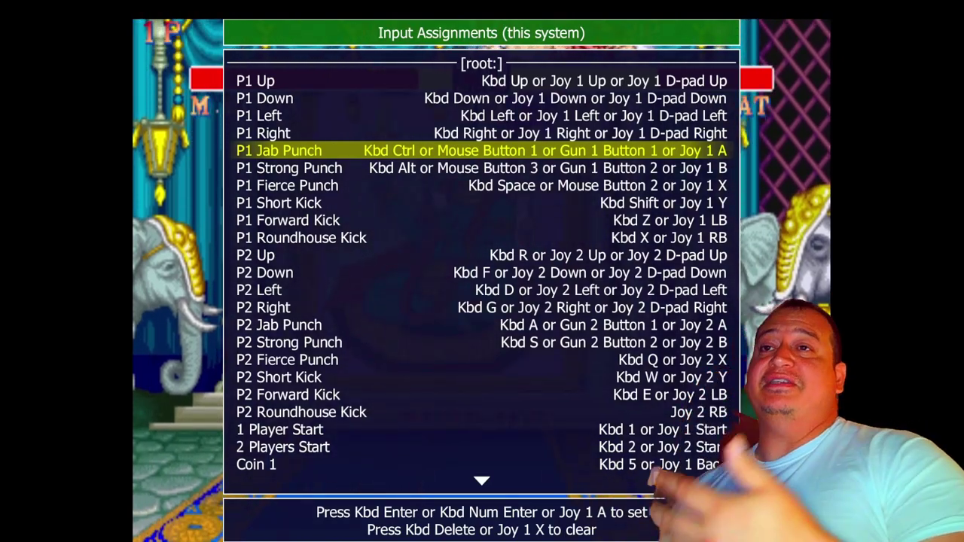
key("Down")
key("Down")
key("Down")
key("Down")
key("Up")
key("Up")
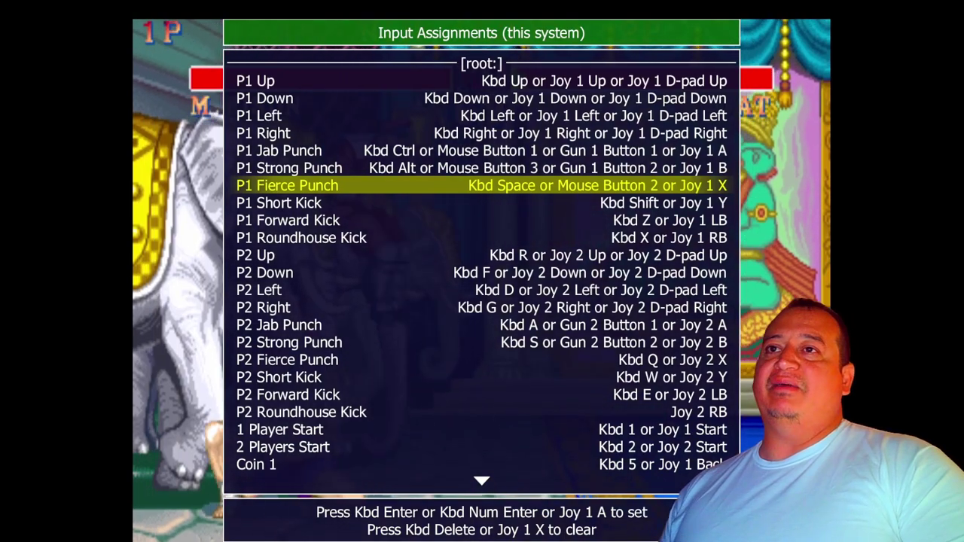
key("Up")
key("Up")
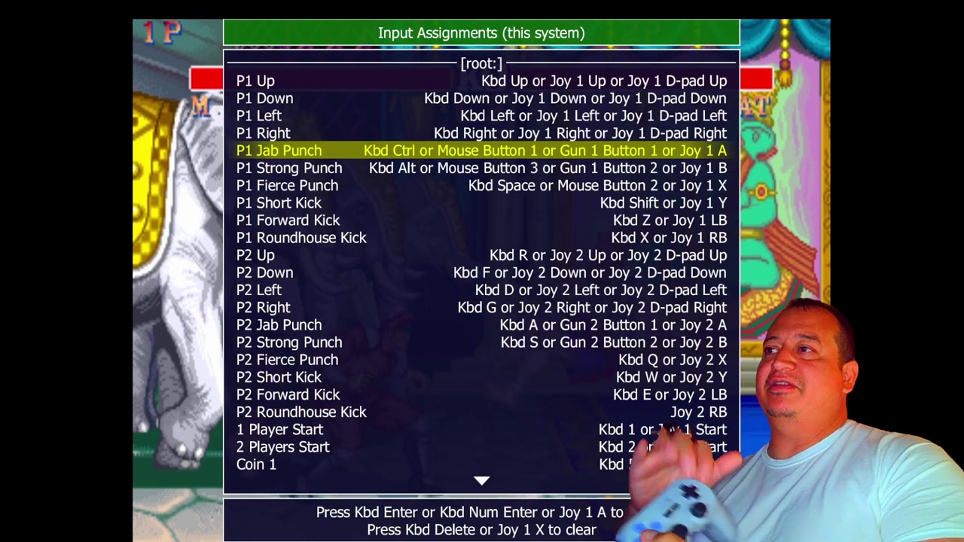
key("Down")
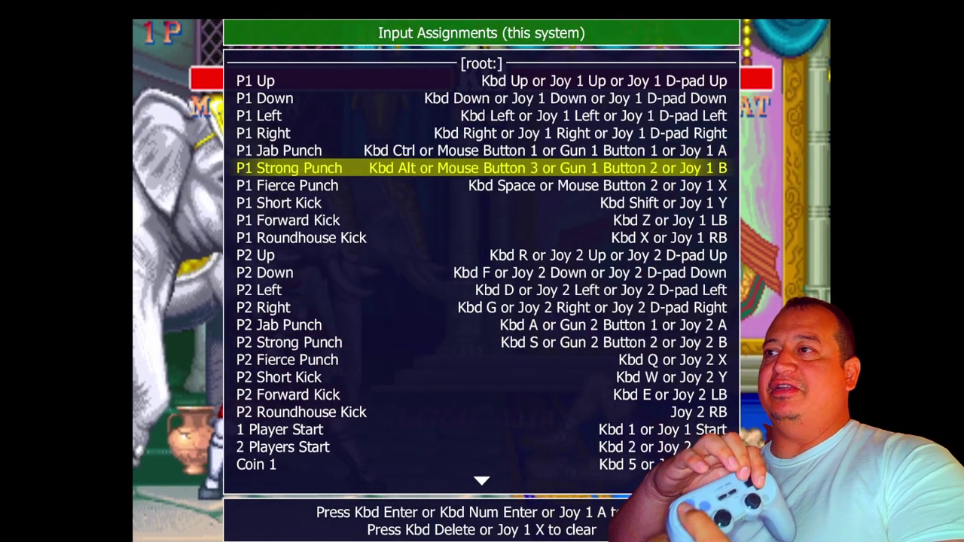
key("Down")
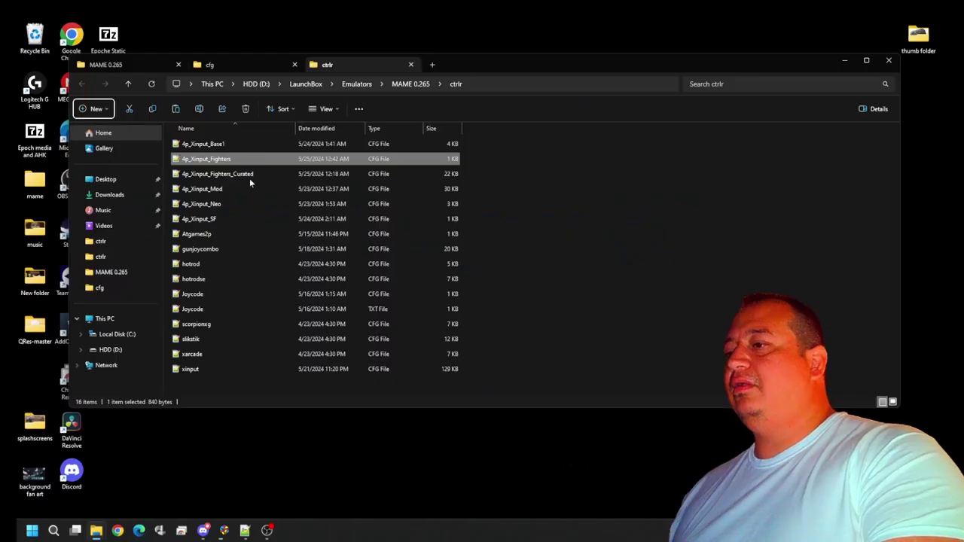
key("shift+F10")
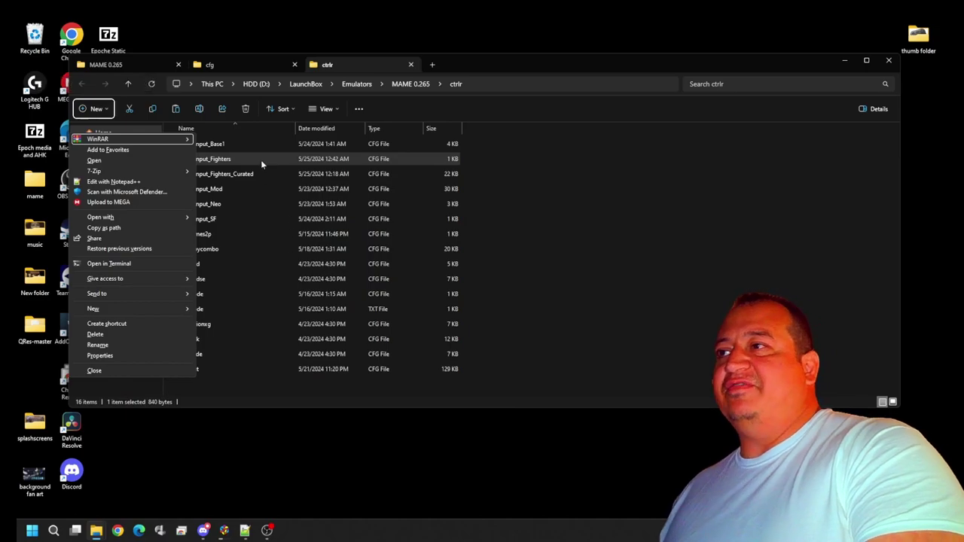
key("m")
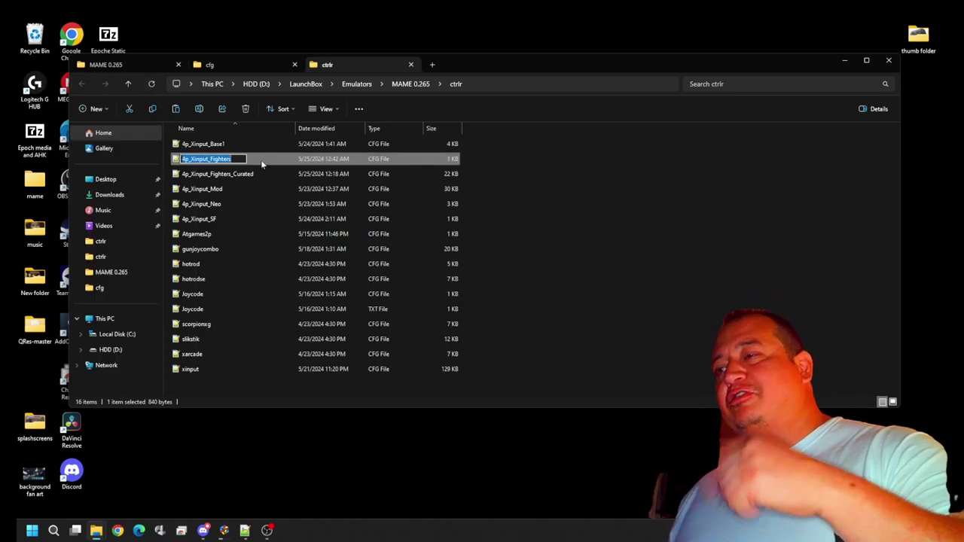
key("Escape")
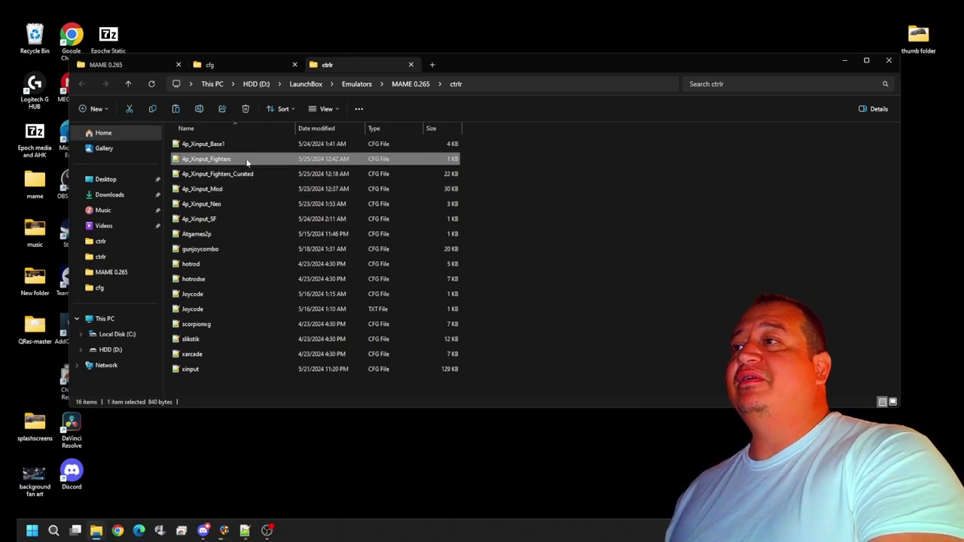
Open 4p_Xinput_Fighters.cfg in Notepad++, reload it from disk to examine its XInput device mappings, and minimise the editor.
double_click(248, 160)
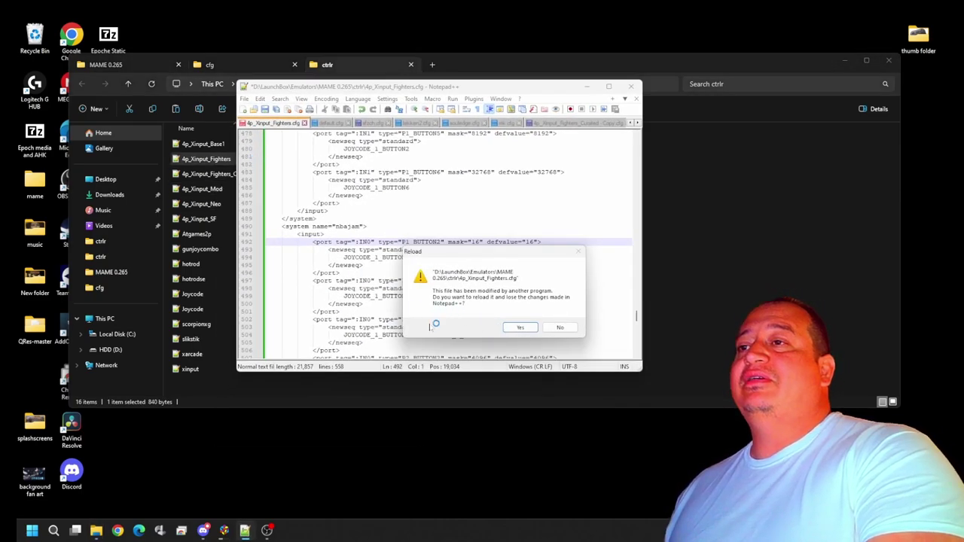
left_click(520, 327)
key("Return")
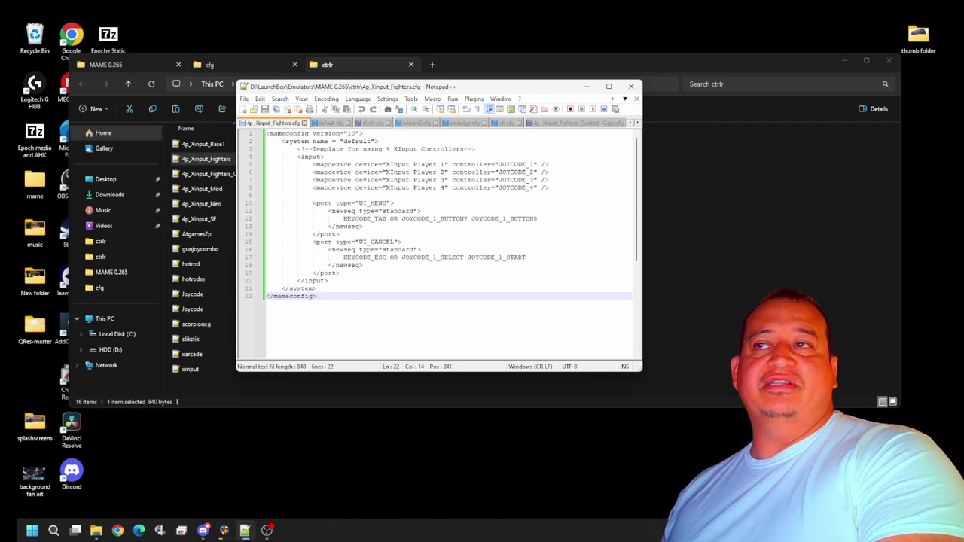
left_click(587, 86)
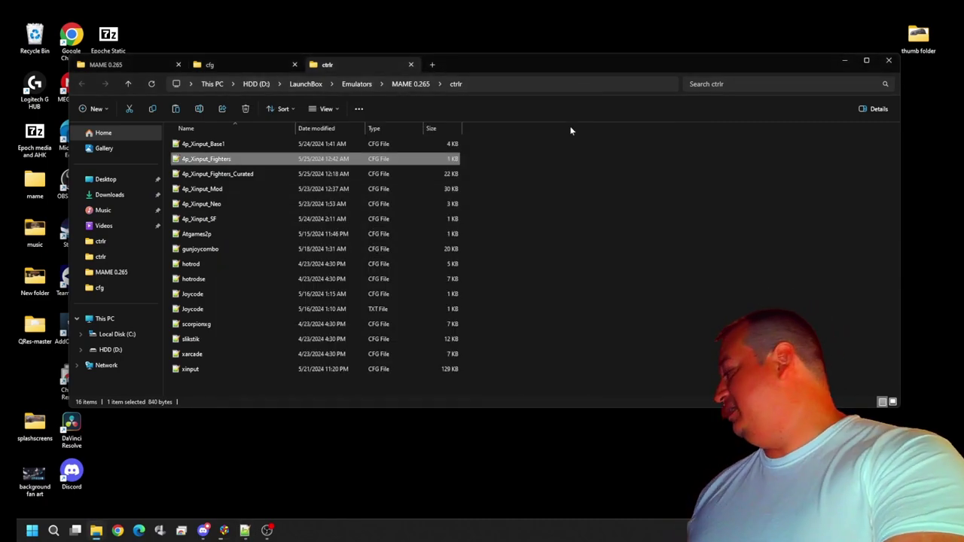
Inspect the cfg folder's contents and its location inside the MAME 0.265 folder.
left_click(241, 65)
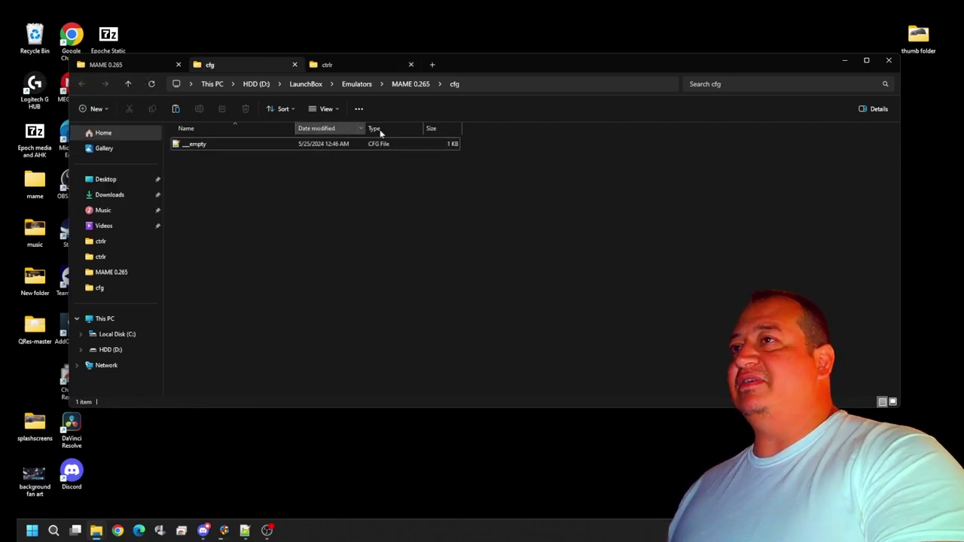
left_click(407, 84)
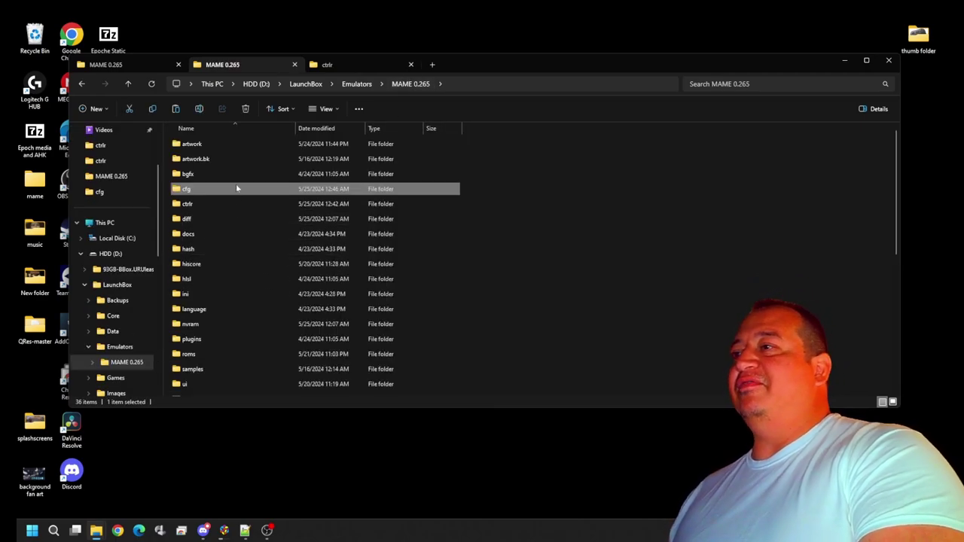
mouse_move(236, 188)
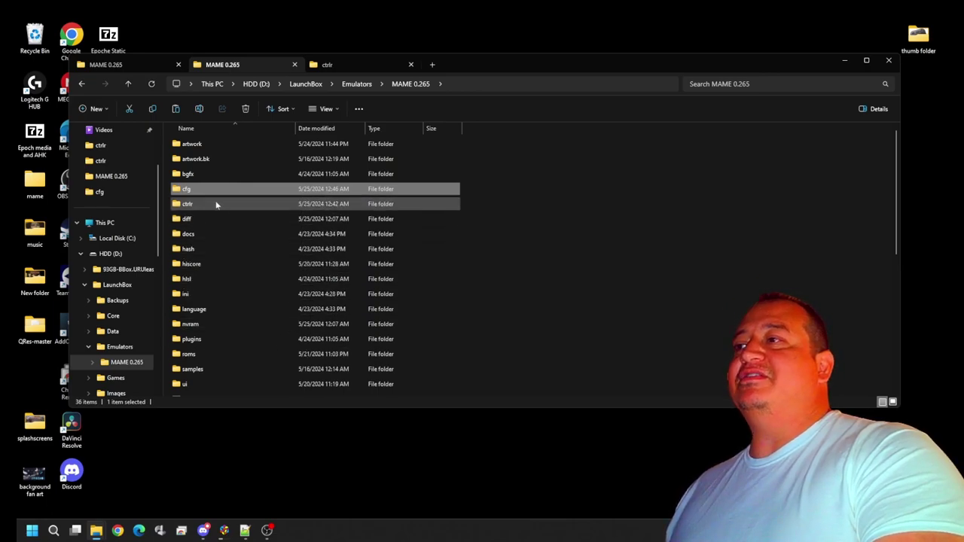
double_click(205, 189)
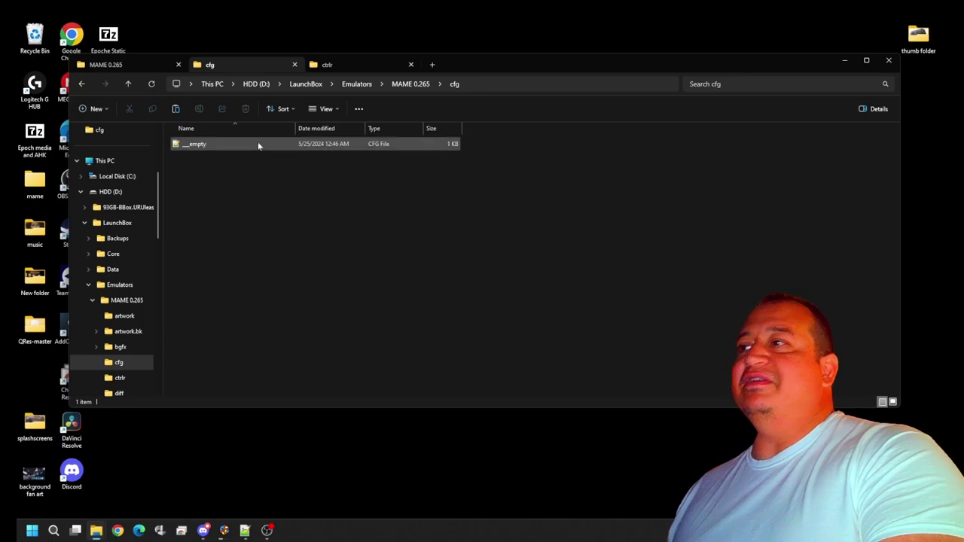
left_click(81, 85)
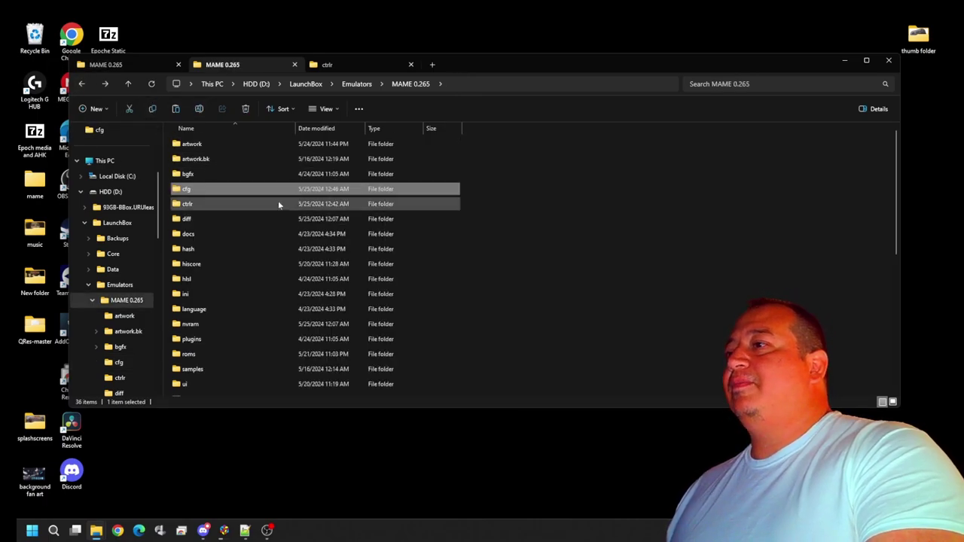
double_click(229, 190)
left_click(141, 65)
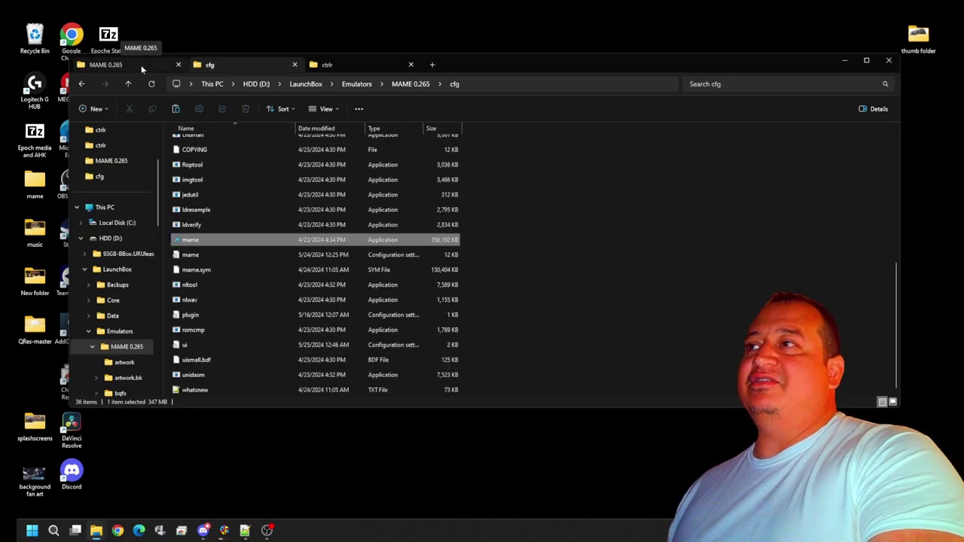
double_click(247, 239)
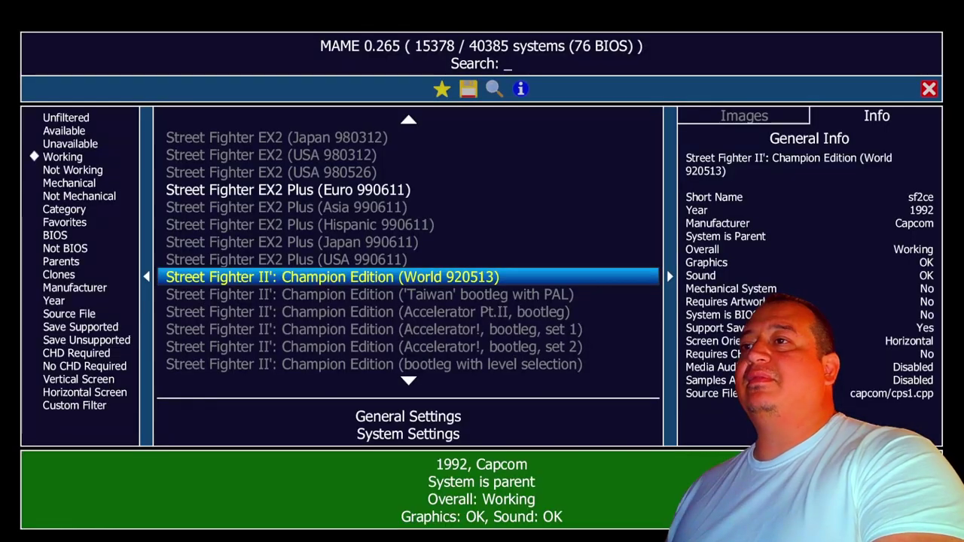
double_click(416, 418)
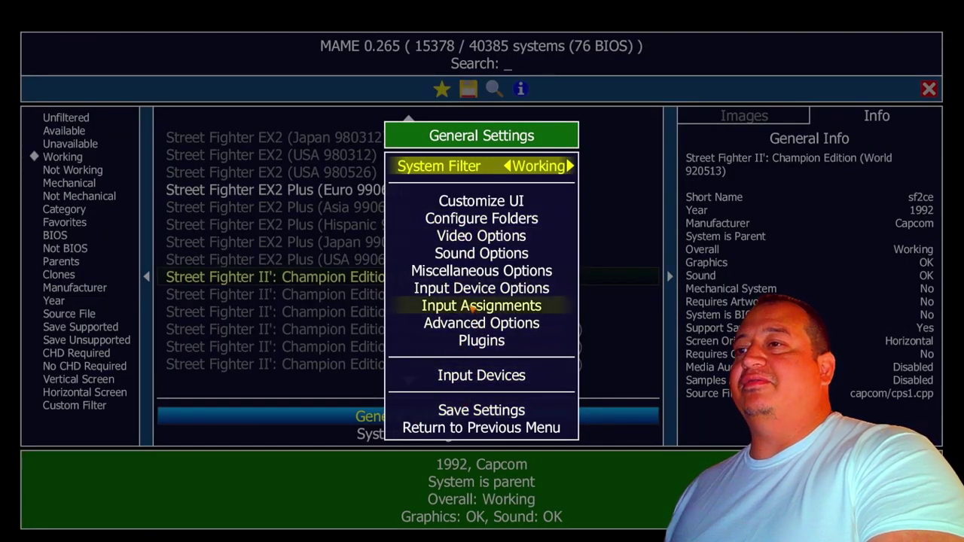
left_click(472, 307)
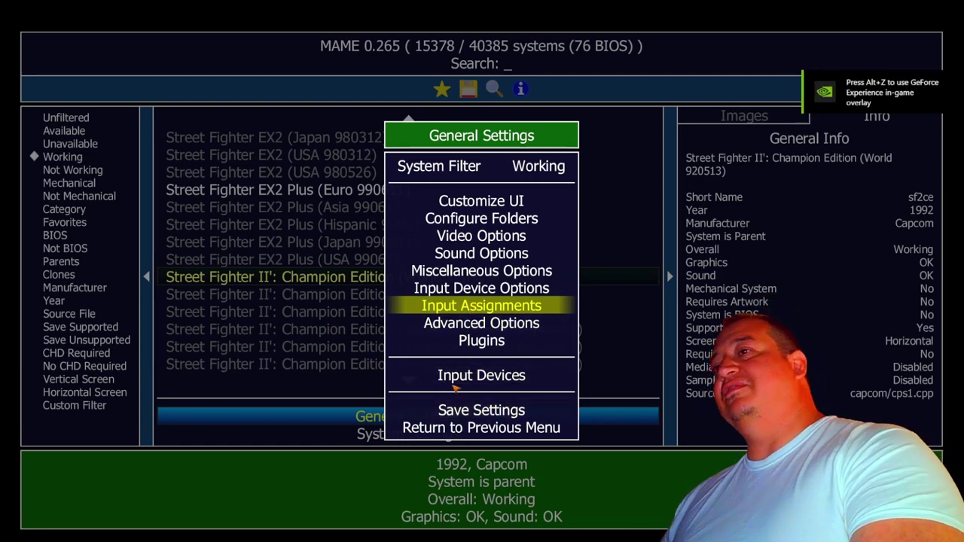
key("Escape")
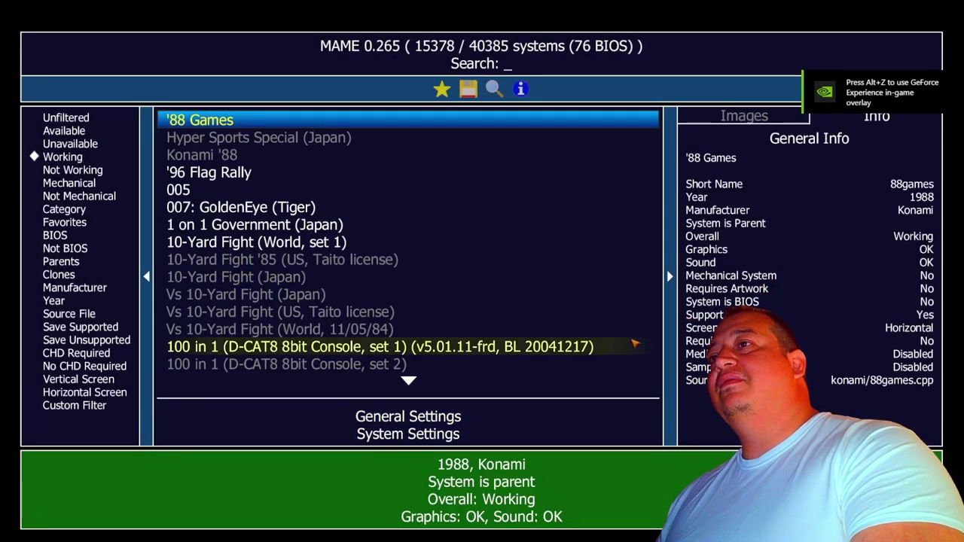
key("Escape")
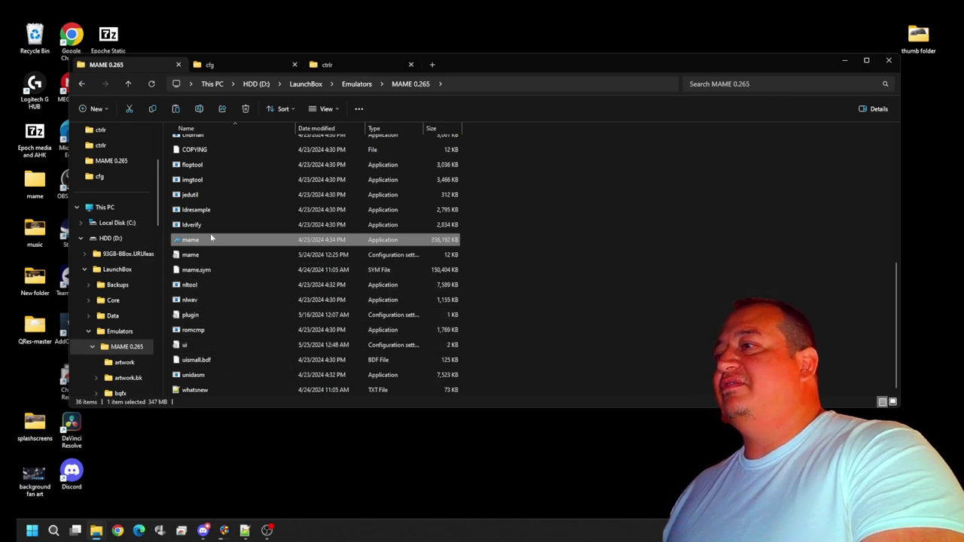
Open the mame configuration settings file and check the ctrlr entry under CORE INPUT OPTIONS.
double_click(211, 257)
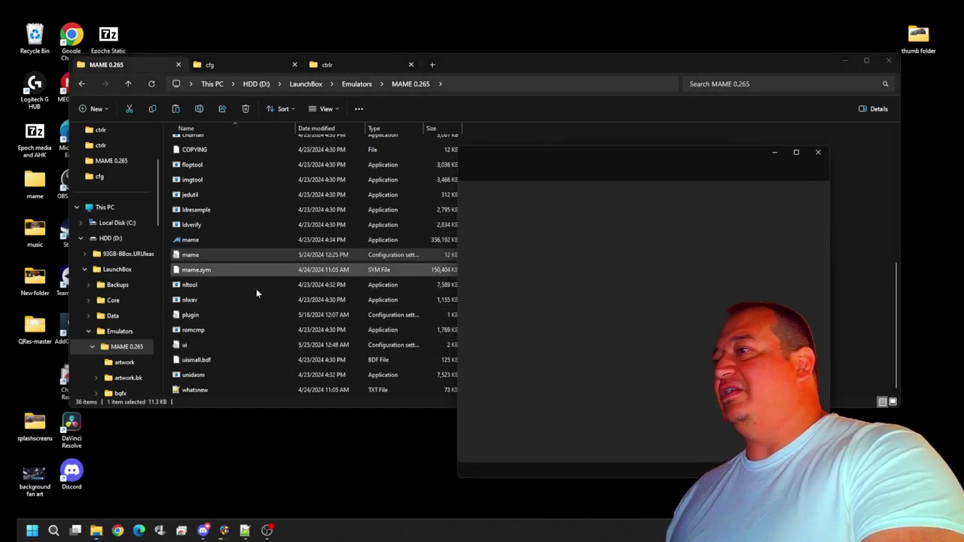
scroll(537, 314, "down", 20)
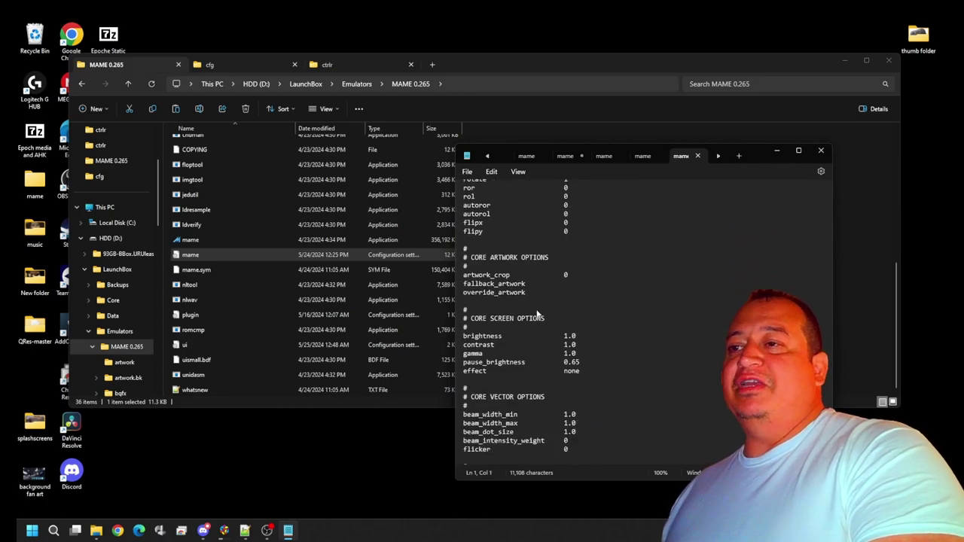
scroll(537, 314, "down", 2)
scroll(537, 314, "down", 9)
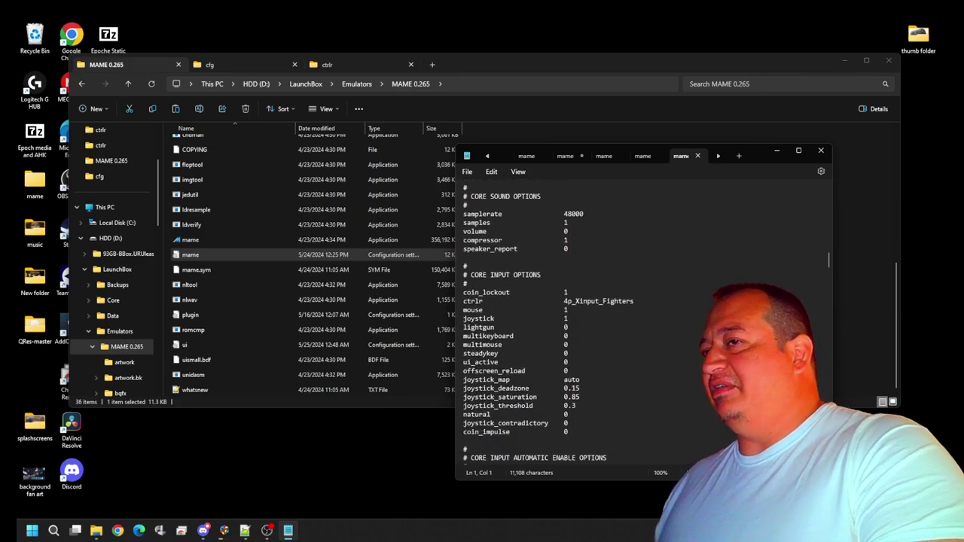
triple_click(463, 302)
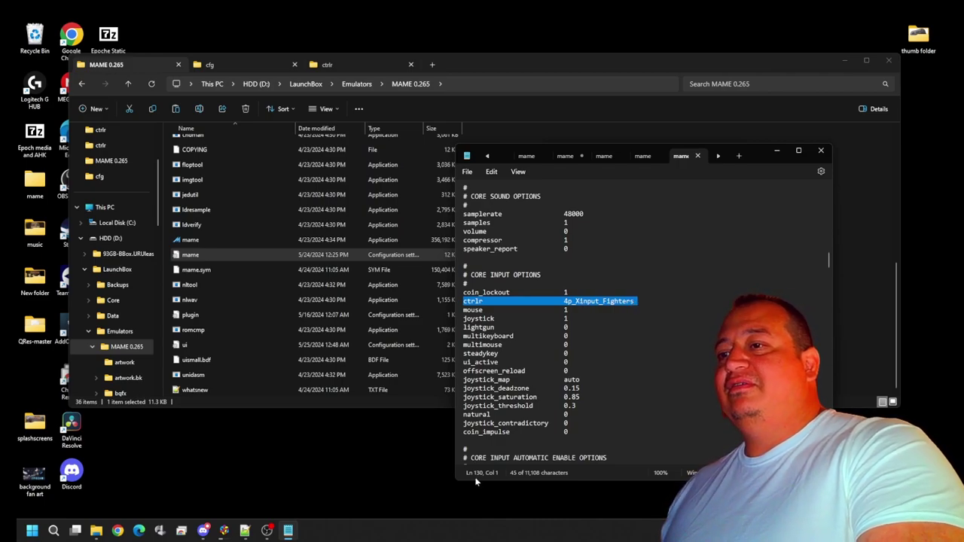
left_click(526, 306)
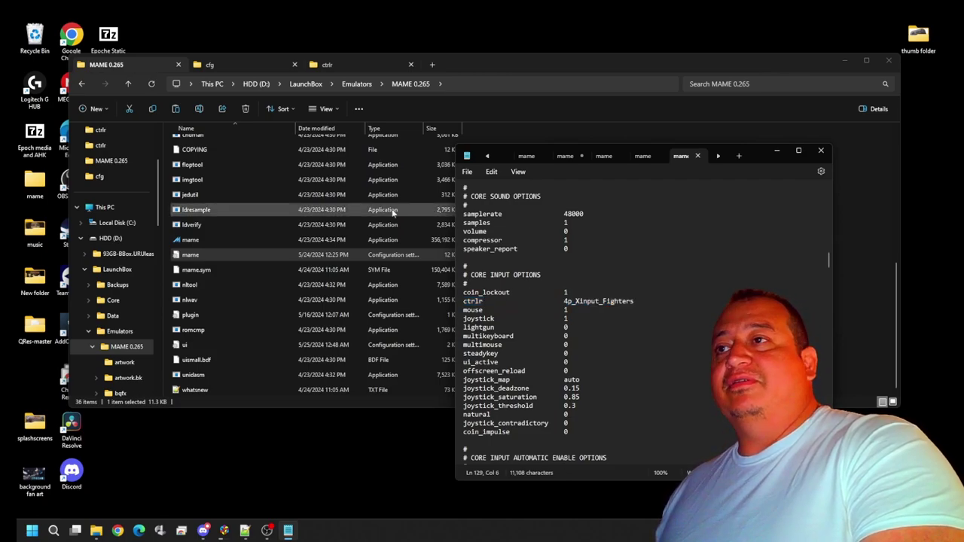
Save the mame configuration settings file and minimise its window.
left_click(466, 172)
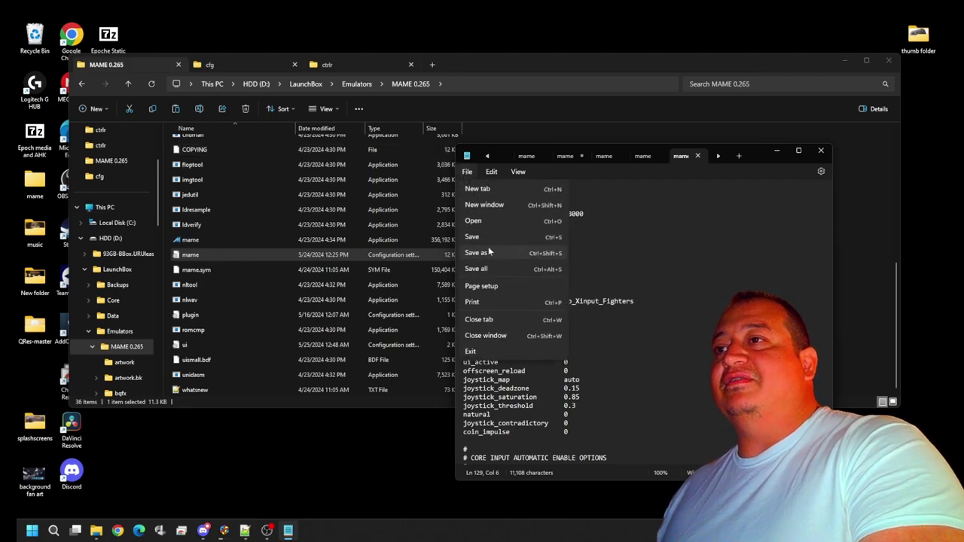
key("Escape")
left_click(779, 151)
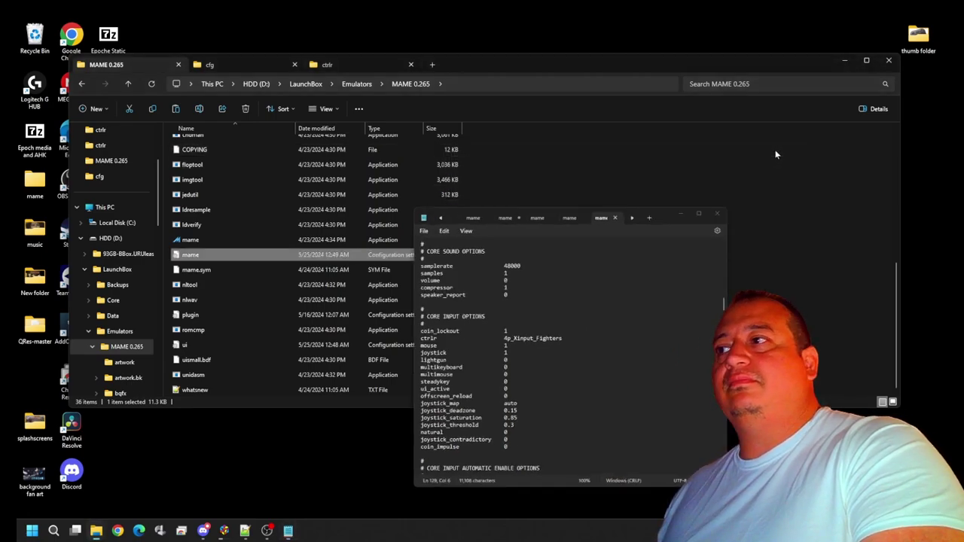
Launch MAME from its folder and open the general input assignments for Player 1 Controls.
left_click(230, 241)
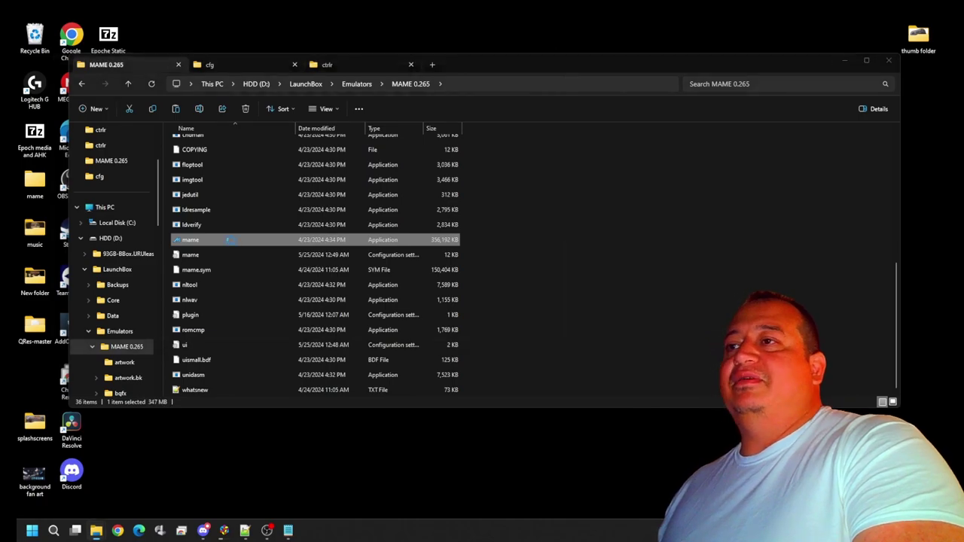
double_click(230, 240)
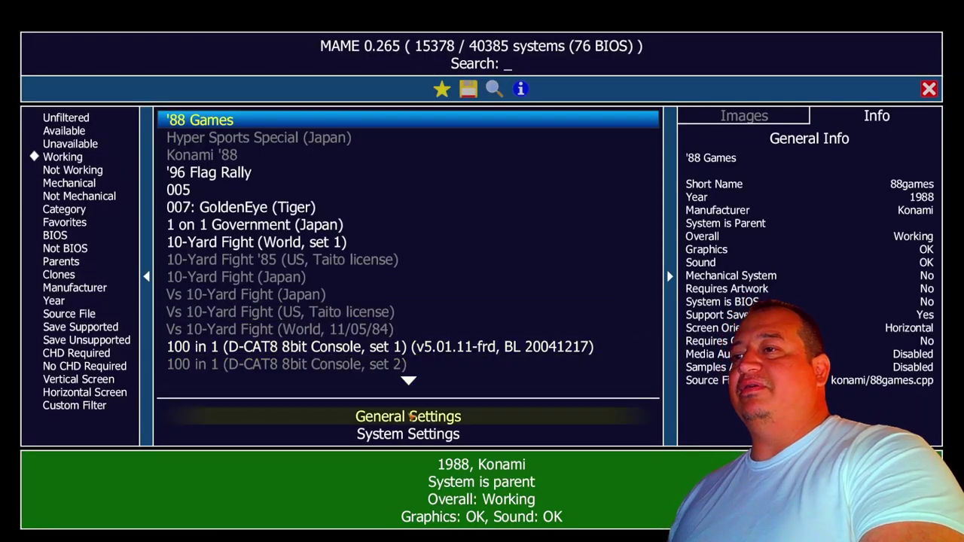
left_click(424, 417)
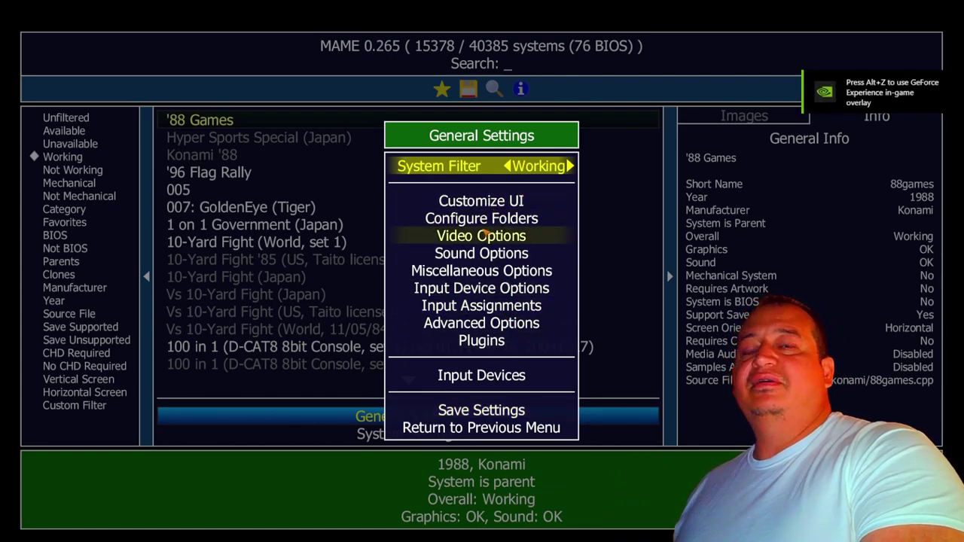
left_click(463, 305)
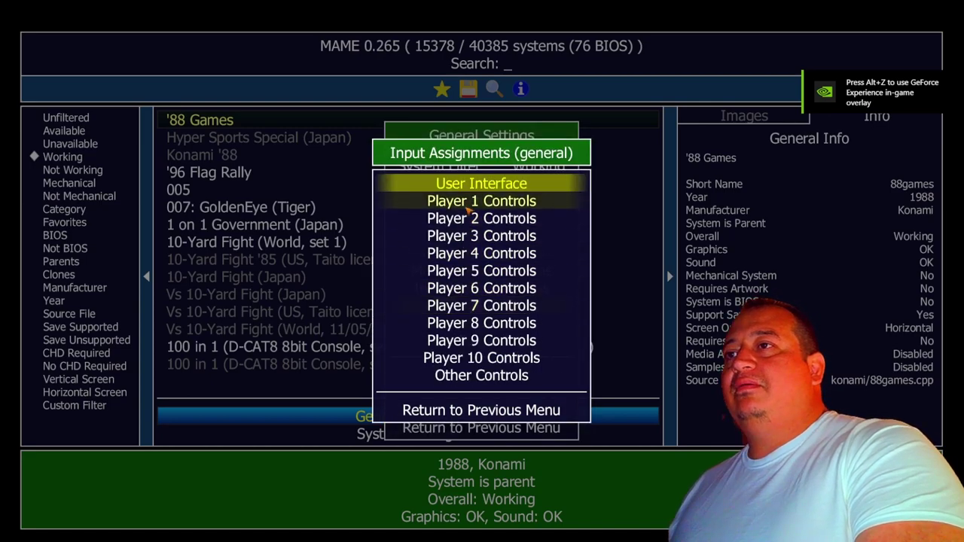
left_click(470, 201)
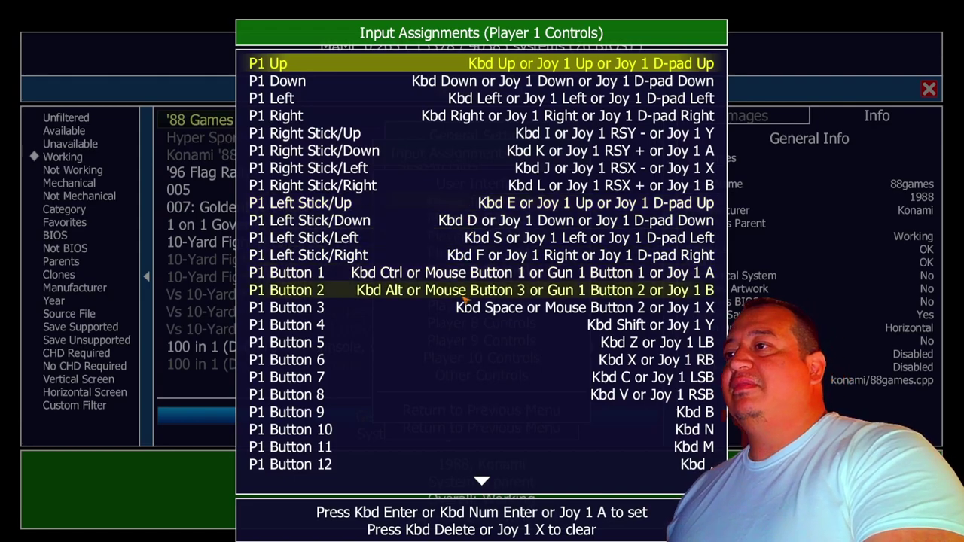
Clear the input assignments of P1 Button 1 through P1 Button 6.
left_click(340, 277)
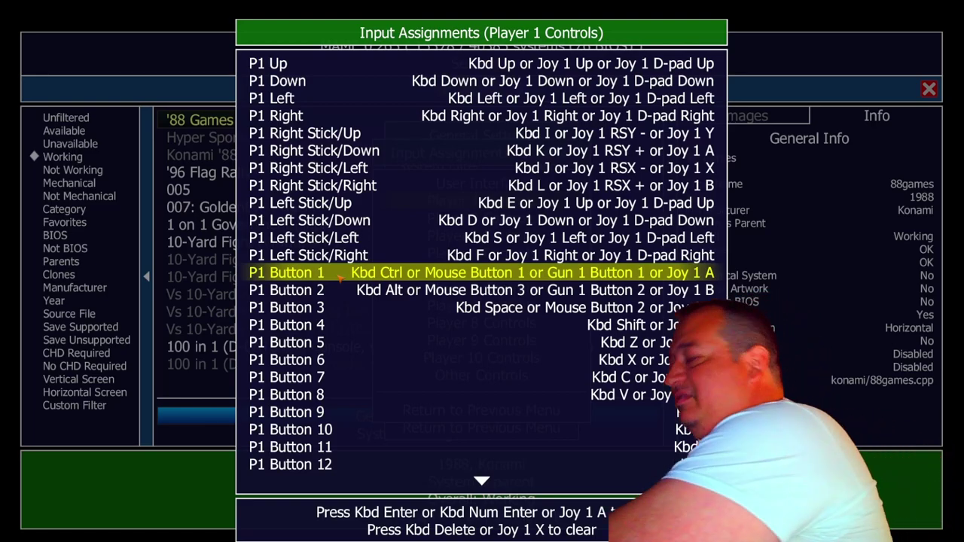
key("Down")
key("Up")
key("Delete")
key("Down")
key("Delete")
key("Down")
key("Delete")
key("Down")
key("Delete")
key("Down")
key("Delete")
key("Down")
key("Delete")
Assign P1 Button 1 to Joy 1 X, P1 Button 2 to Joy 1 Y and P1 Button 3 to Joy 1 LB.
key("Up")
key("Up")
key("Up")
key("Up")
key("Up")
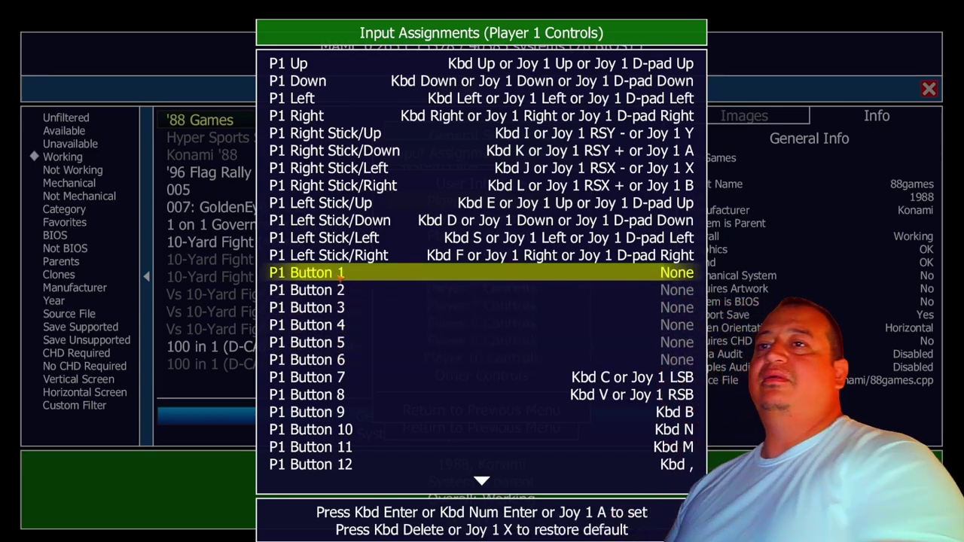
key("Down")
key("Up")
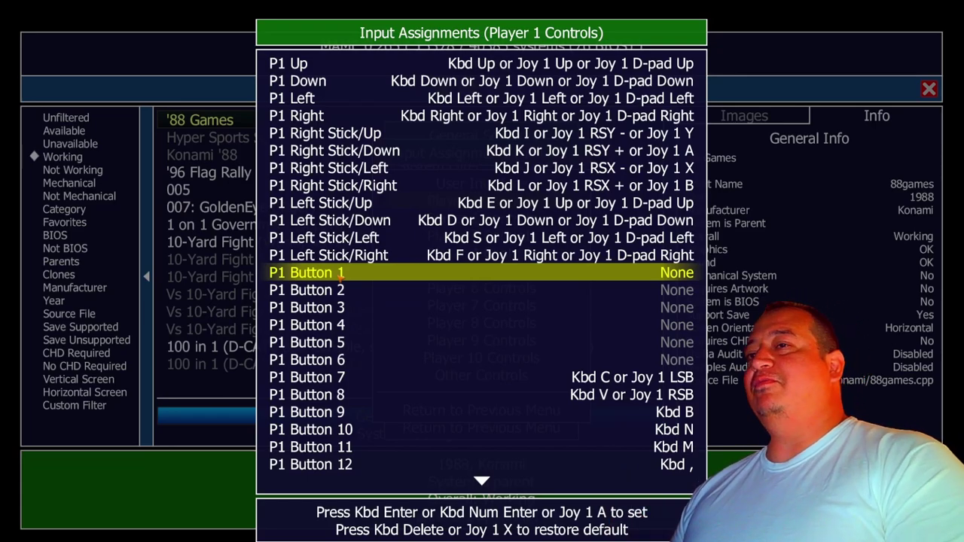
key("Return")
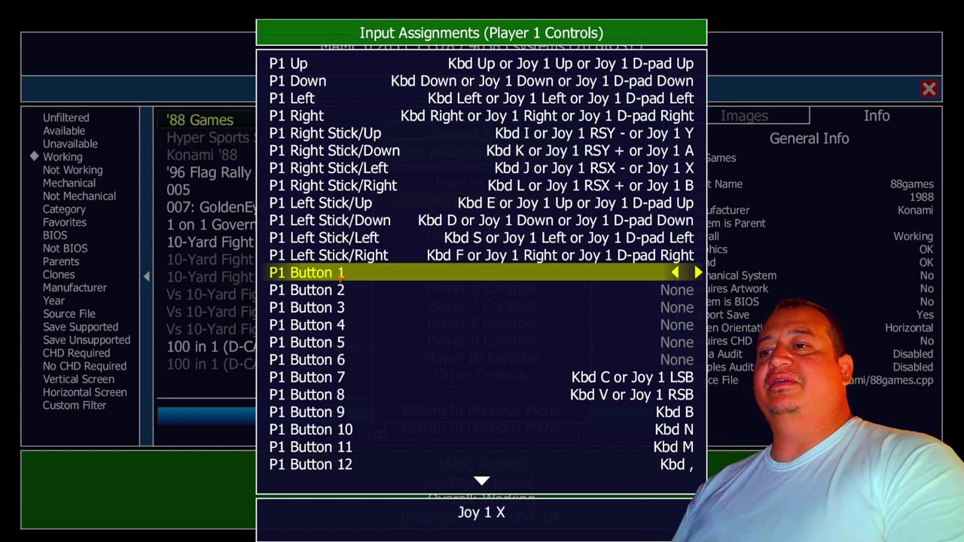
key("Down")
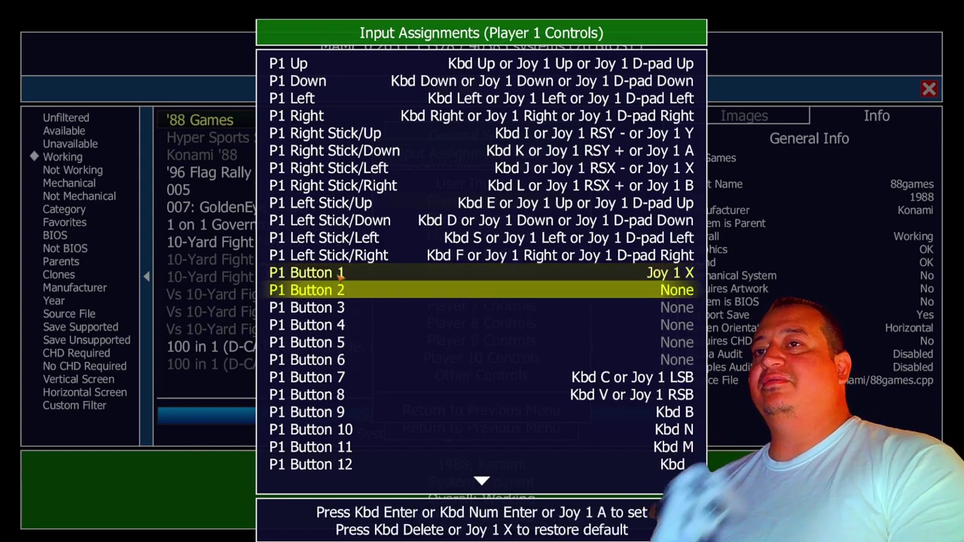
key("Return")
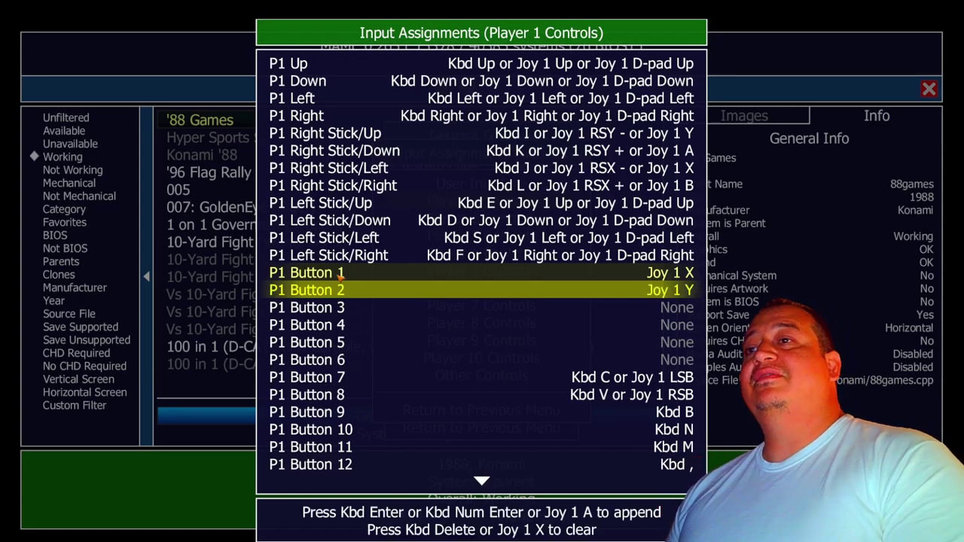
key("Down")
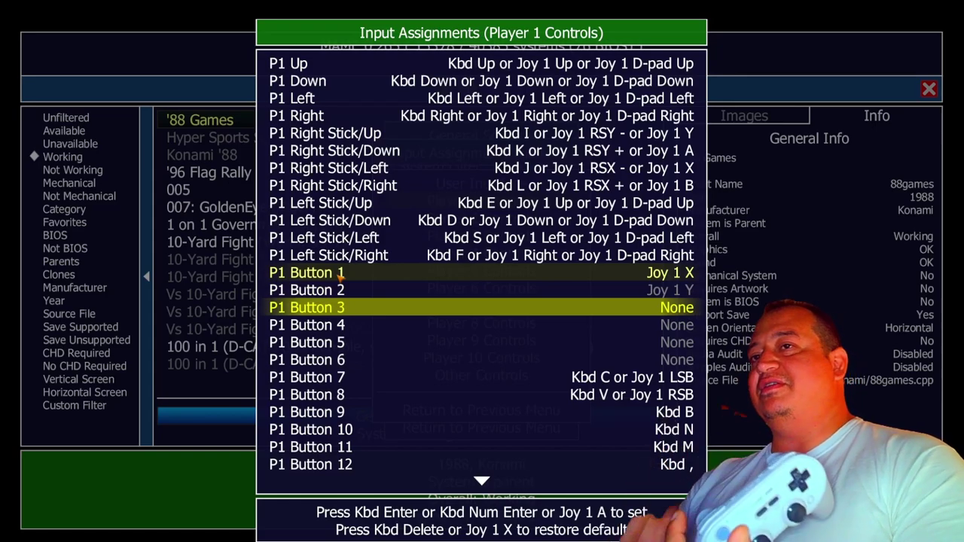
key("Return")
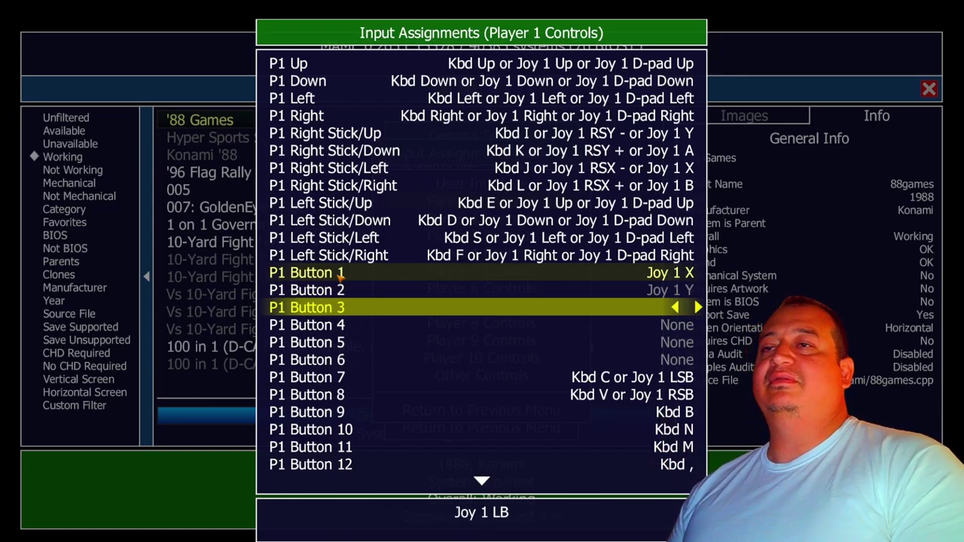
Assign P1 Button 4 to Joy 1 A, P1 Button 5 to Joy 1 B and P1 Button 6 to Joy 1 RB.
key("Down")
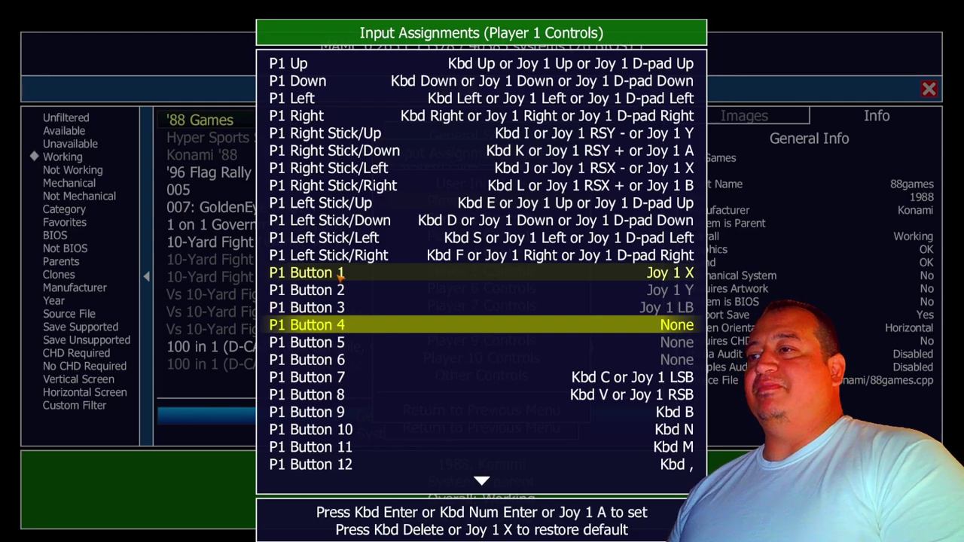
key("Return")
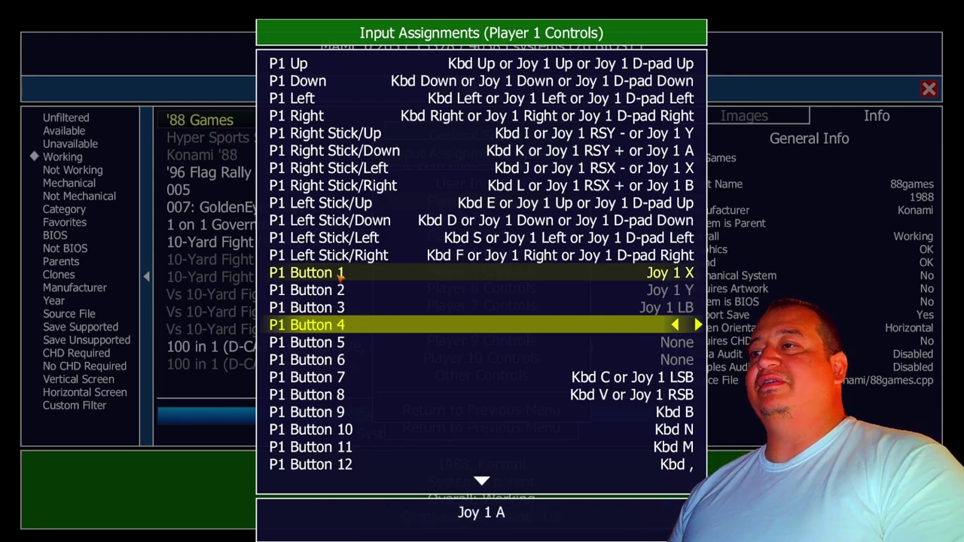
key("Down")
key("Return")
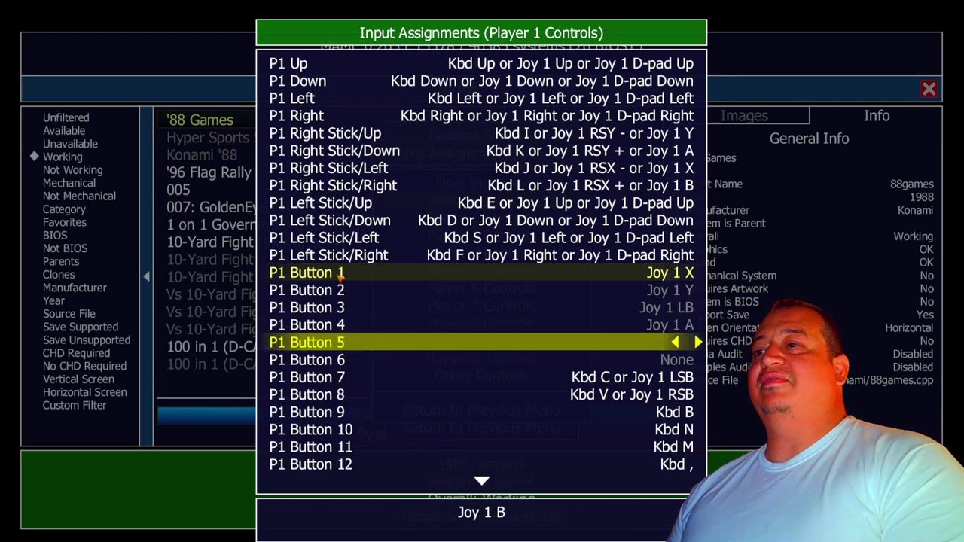
key("Down")
key("Return")
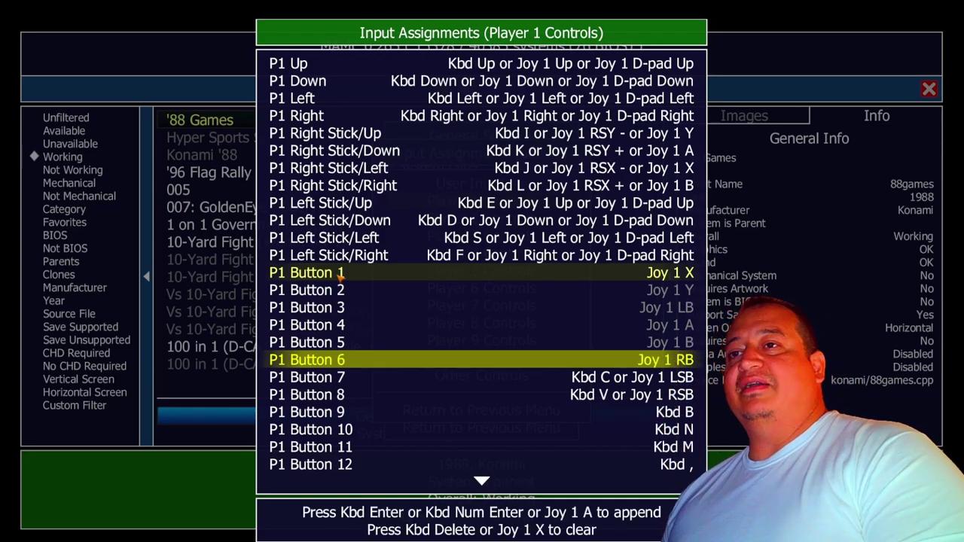
Leave the Player 1 assignments and open the general input assignments for Player 2 Controls.
key("Up")
key("Escape")
key("Down")
key("Return")
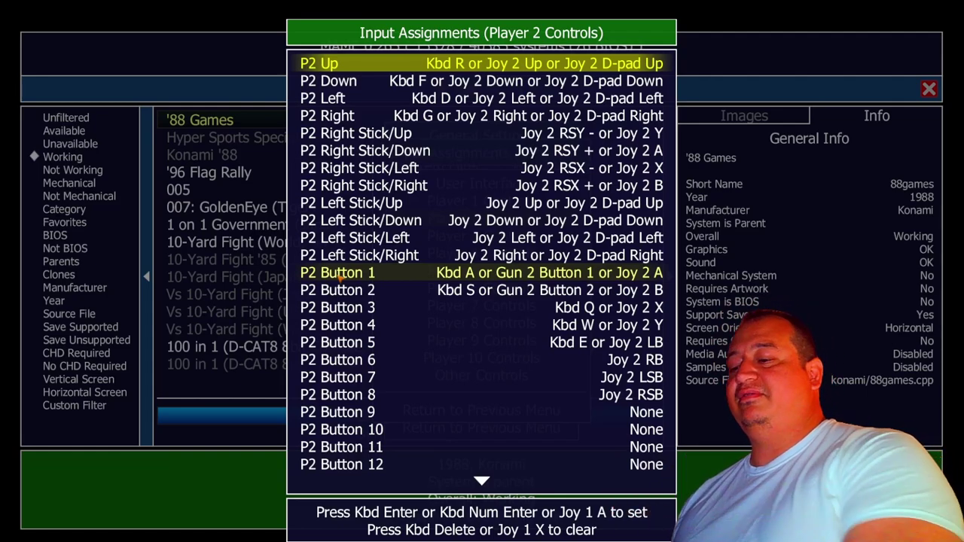
Clear the input assignments of P2 Button 1 through P2 Button 6.
key("Down")
key("Down")
key("Down")
key("Down")
key("Down")
key("Down")
key("Down")
key("Down")
key("Down")
key("Down")
key("Down")
key("Down")
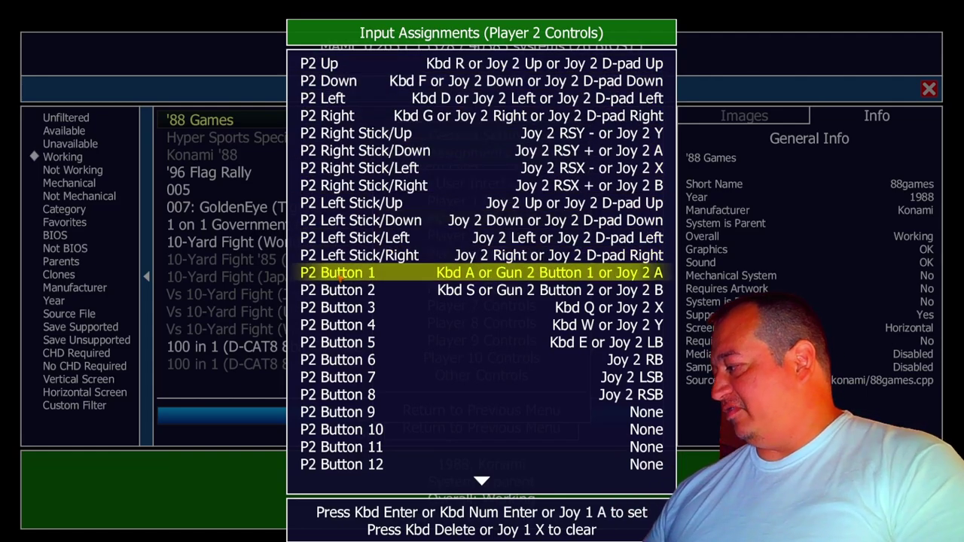
key("Delete")
key("Down")
key("Delete")
key("Down")
key("Delete")
key("Down")
key("Delete")
key("Down")
key("Delete")
key("Down")
key("Delete")
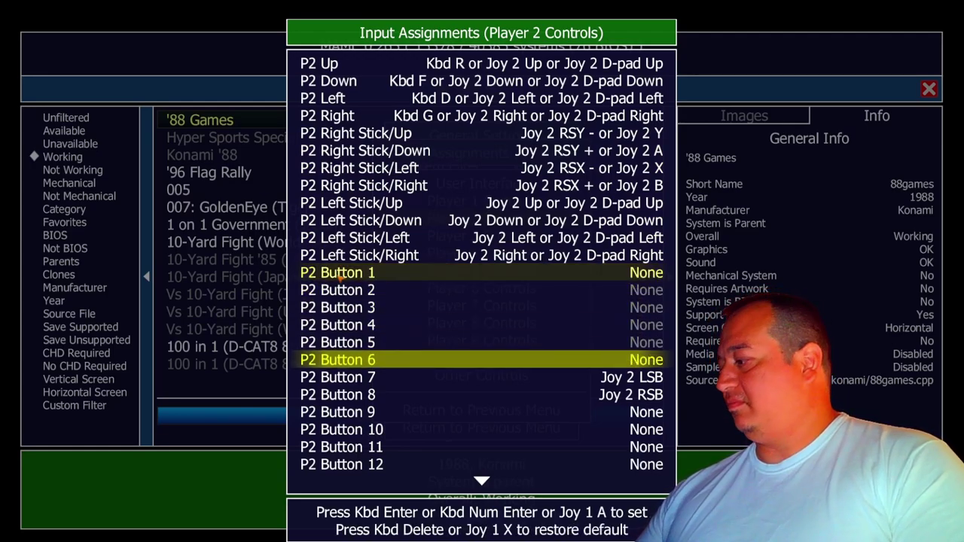
Assign P2 Button 1 to Joy 2 X, P2 Button 2 to Joy 2 Y and P2 Button 3 to Joy 2 LB.
key("Up")
key("Up")
key("Up")
key("Up")
key("Up")
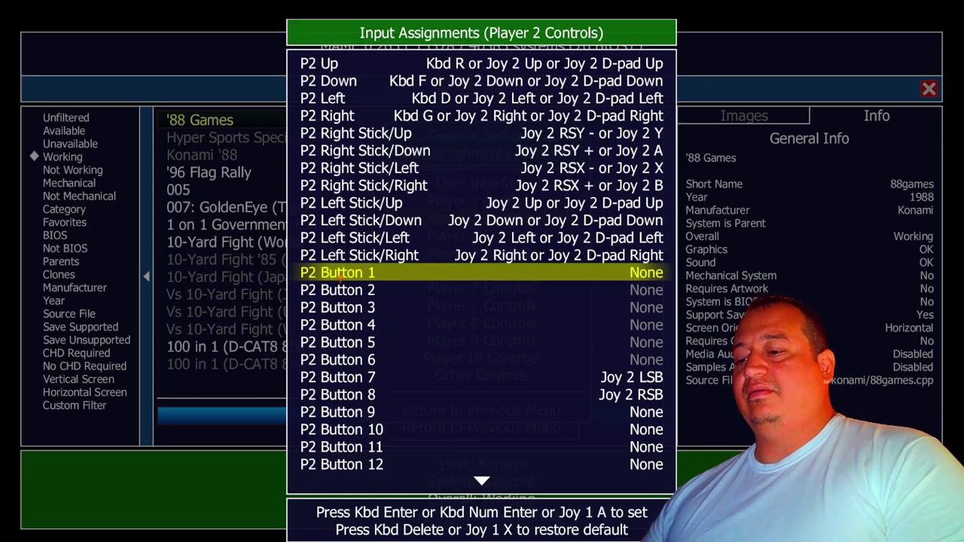
key("Return")
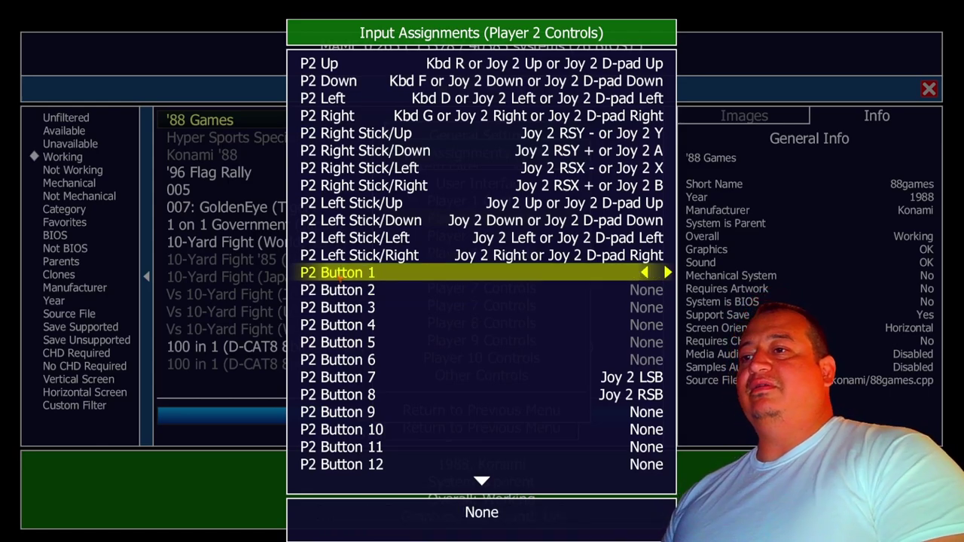
key("x")
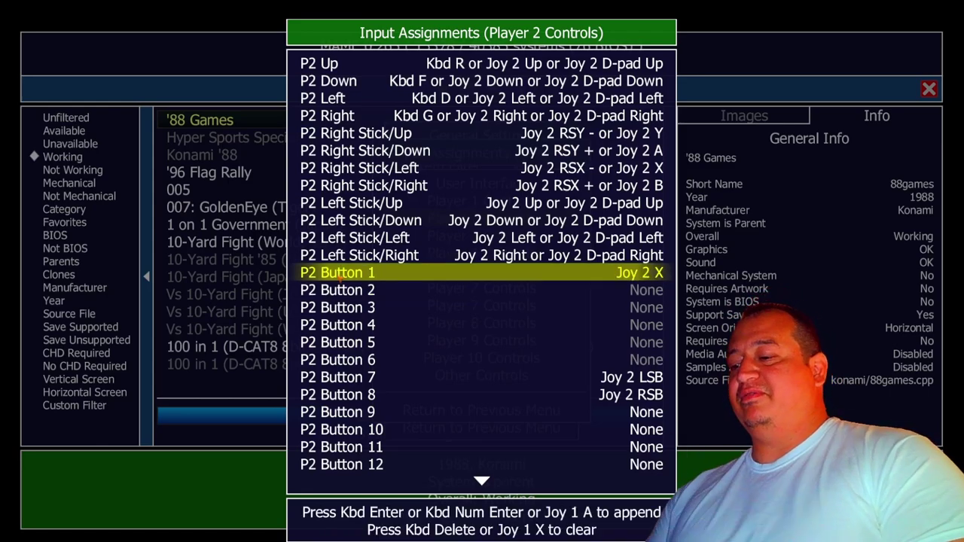
key("Down")
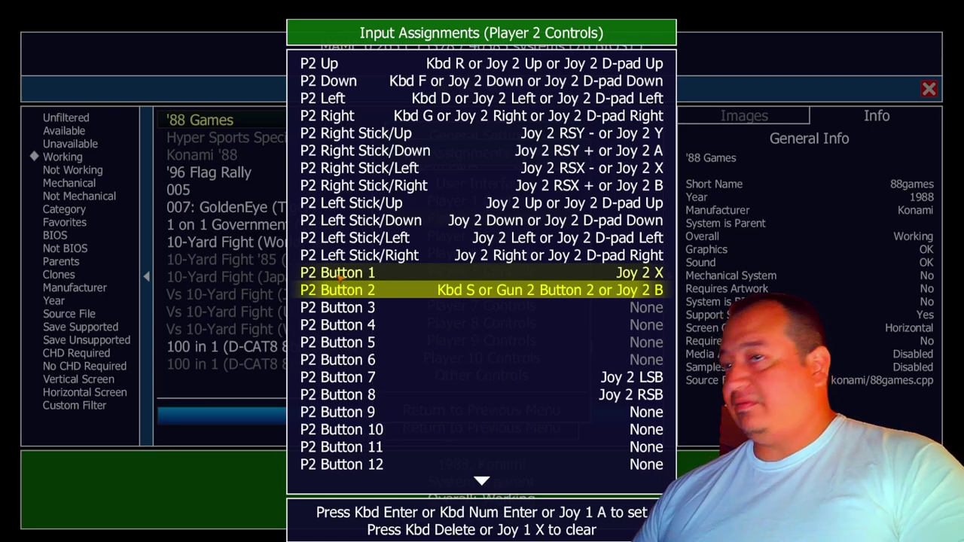
key("Delete")
key("Return")
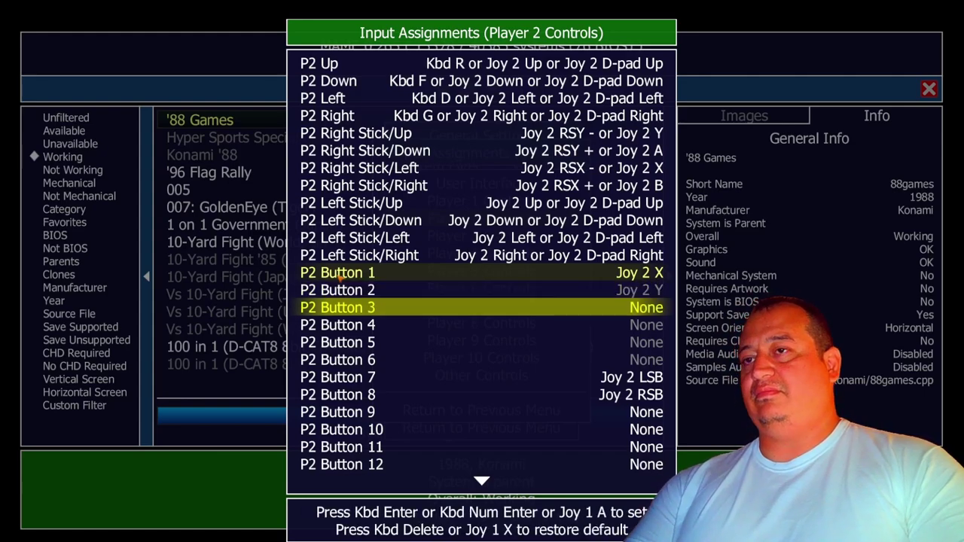
key("Return")
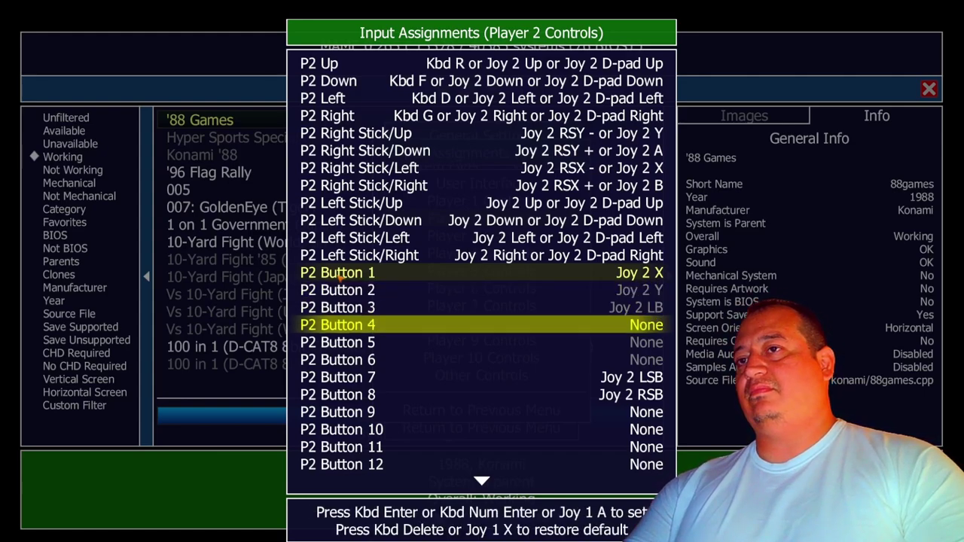
Assign P2 Button 4 to Joy 2 A, P2 Button 5 to Joy 2 B and P2 Button 6 to Joy 2 RB.
key("Return")
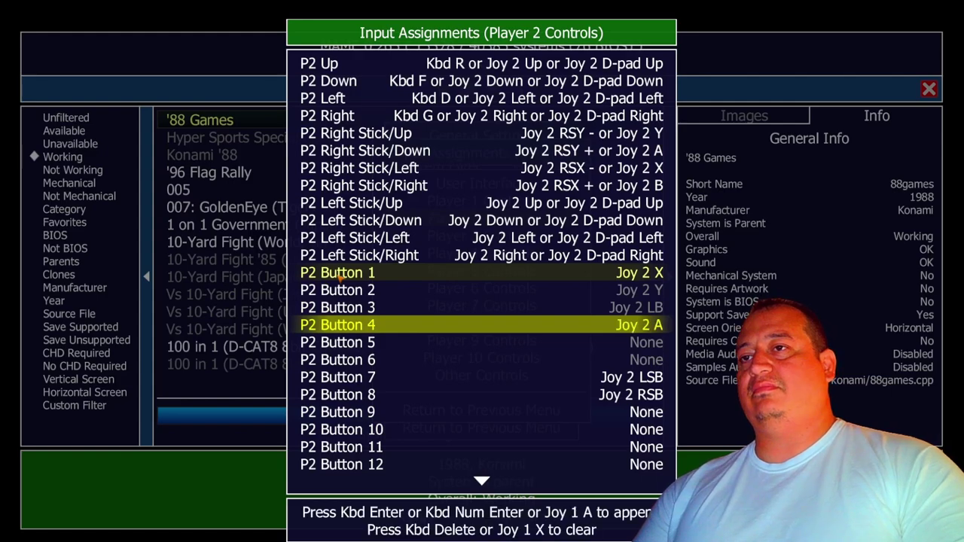
key("Return")
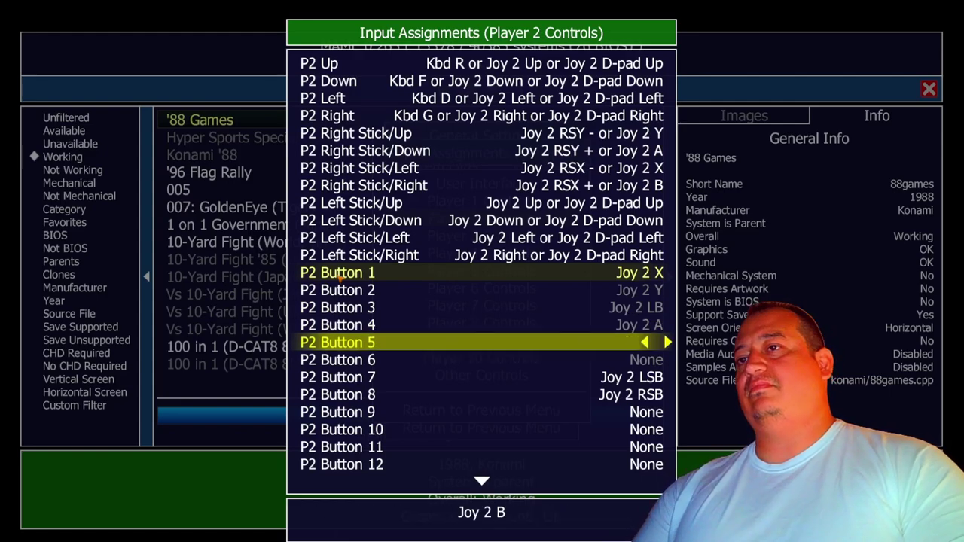
key("Return")
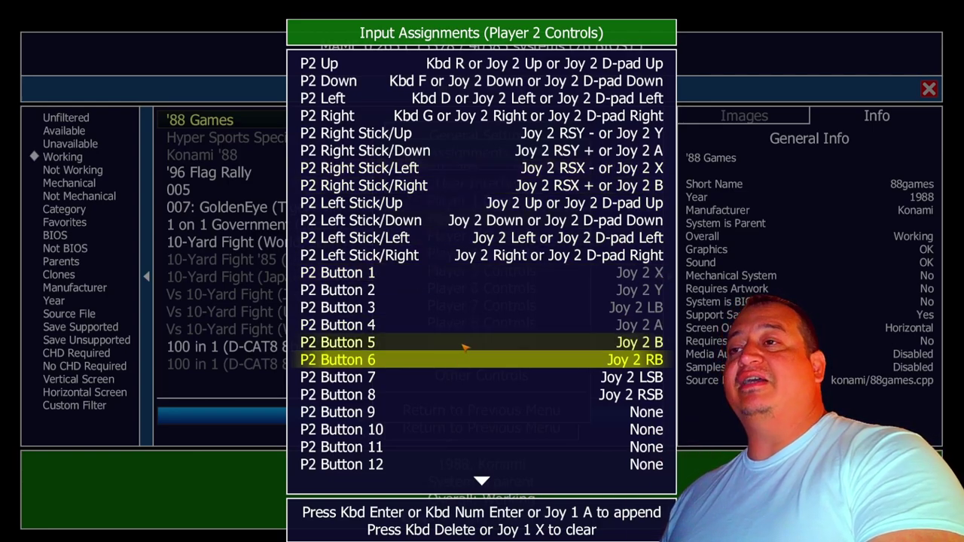
Leave the input assignments, save the general settings and exit MAME.
key("Escape")
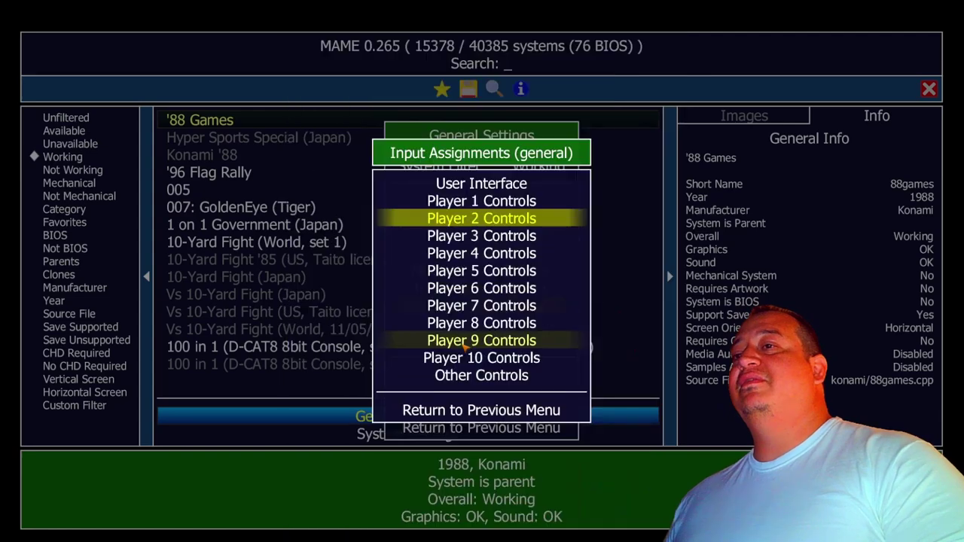
key("Escape")
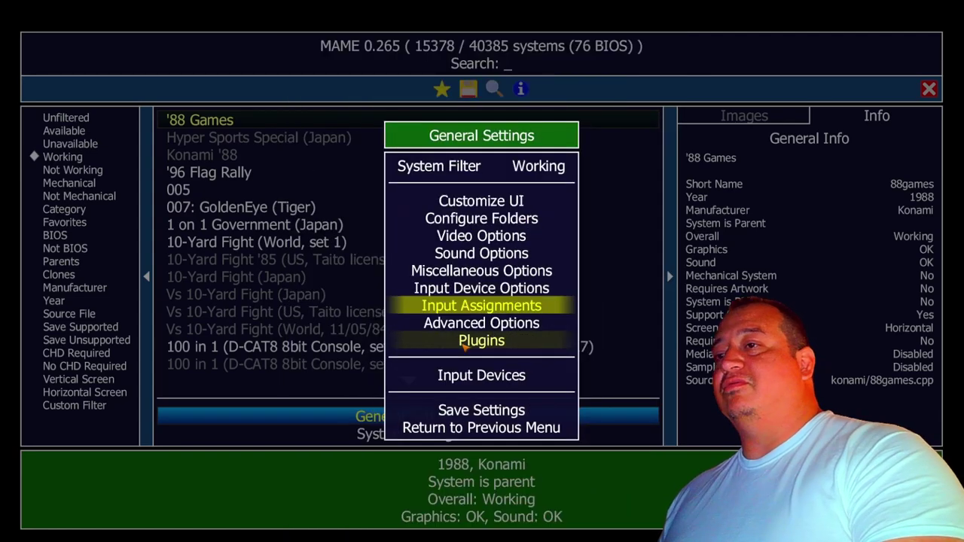
left_click(507, 417)
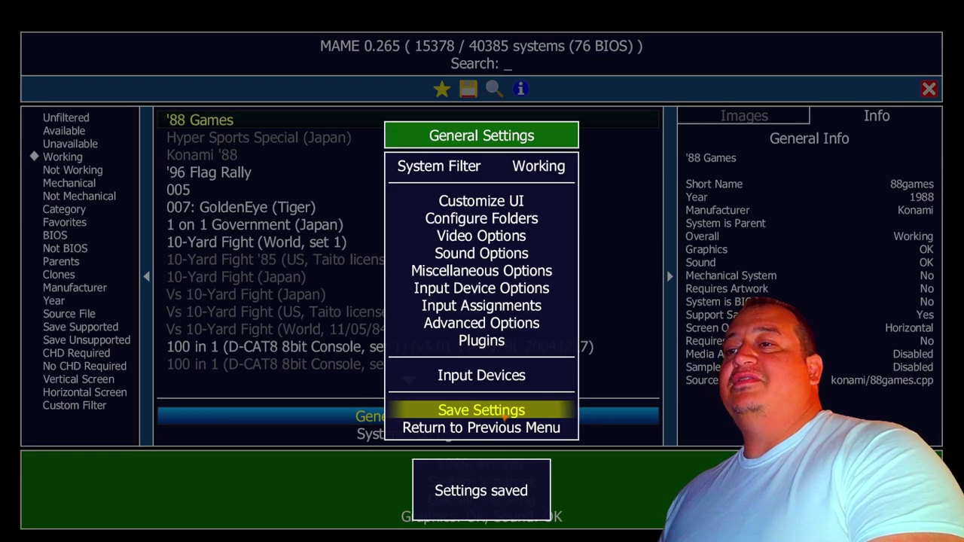
key("Escape")
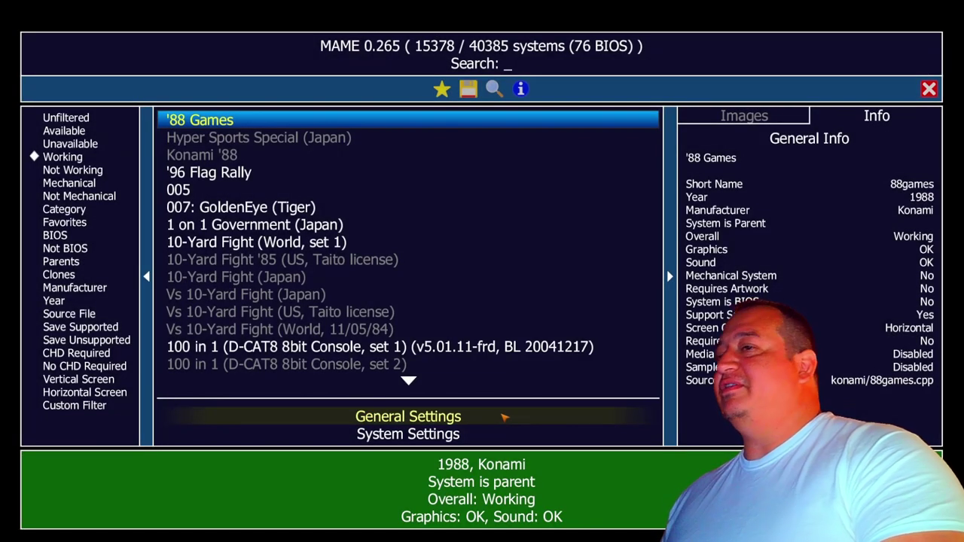
key("Escape")
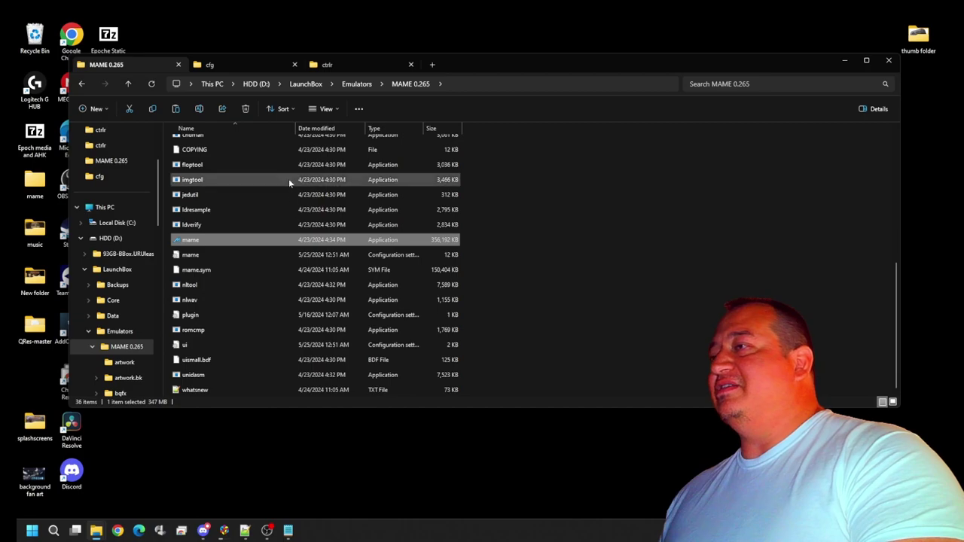
Open the default CFG file from the cfg folder in Notepad++ and reload its modified contents.
left_click(251, 67)
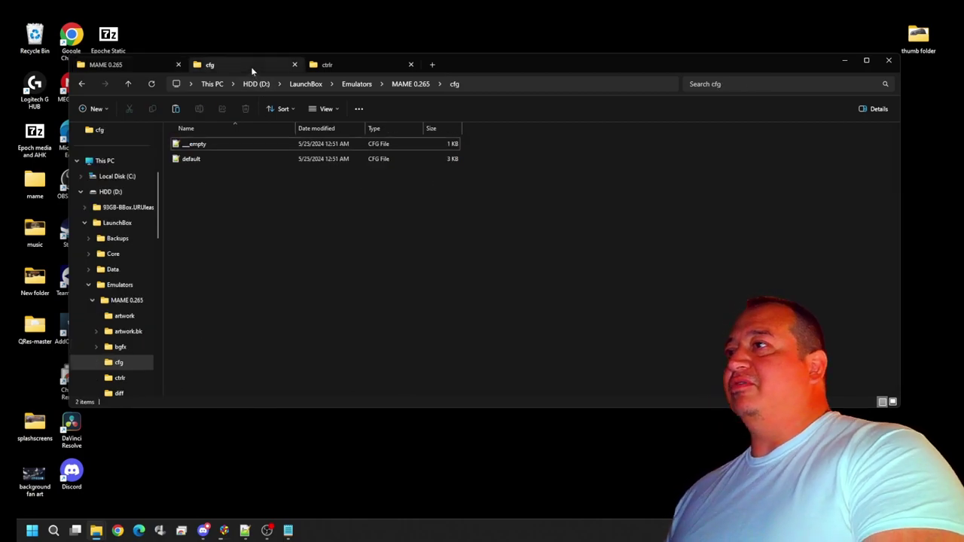
left_click(210, 161)
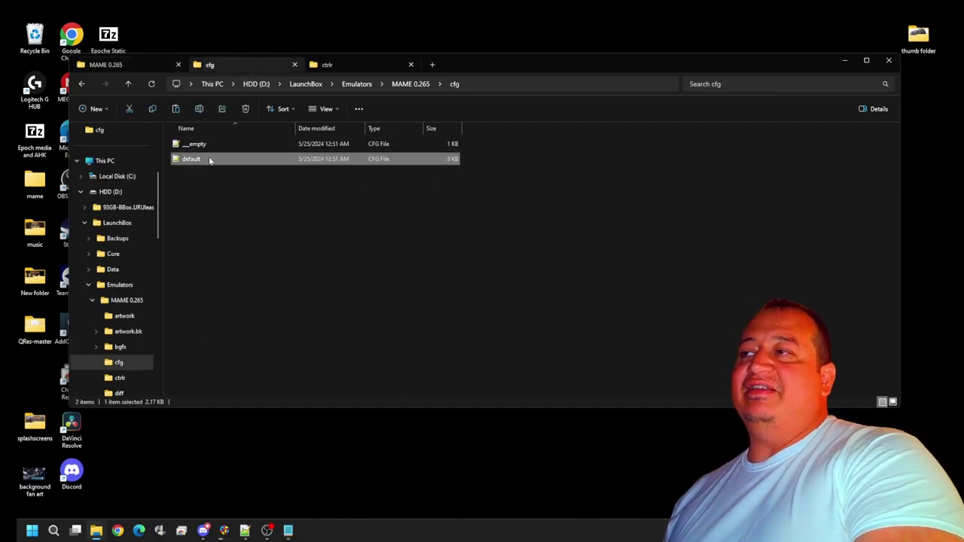
double_click(210, 160)
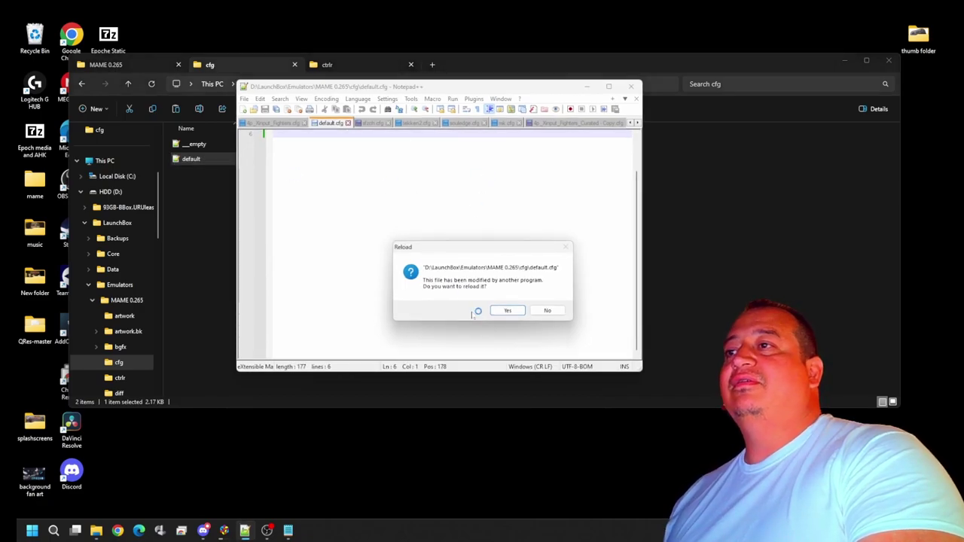
left_click(509, 309)
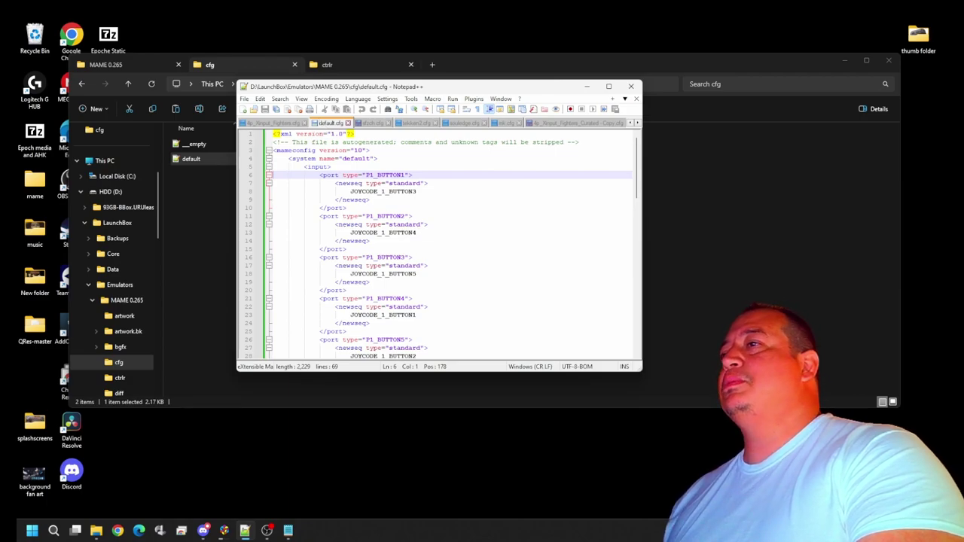
Copy all the P1 and P2 button port blocks from default.cfg, from P1_BUTTON1 through the end of P2_BUTTON6.
left_click_drag(335, 183, 399, 191)
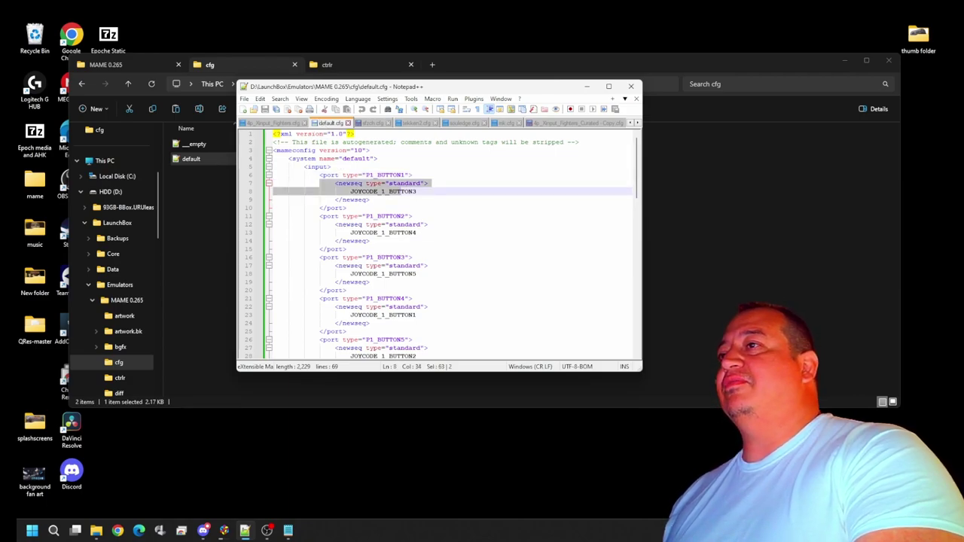
left_click(319, 175)
left_click_drag(319, 175, 346, 315)
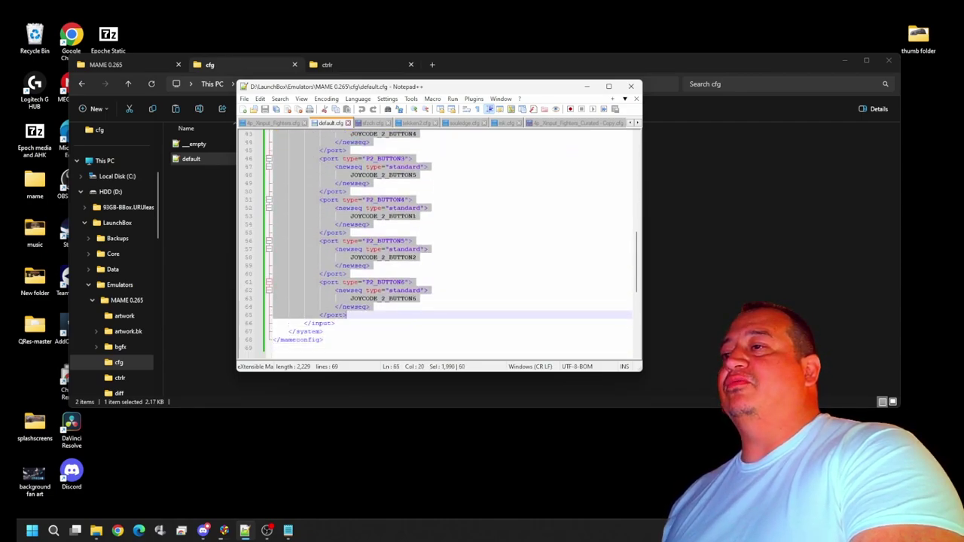
right_click(312, 269)
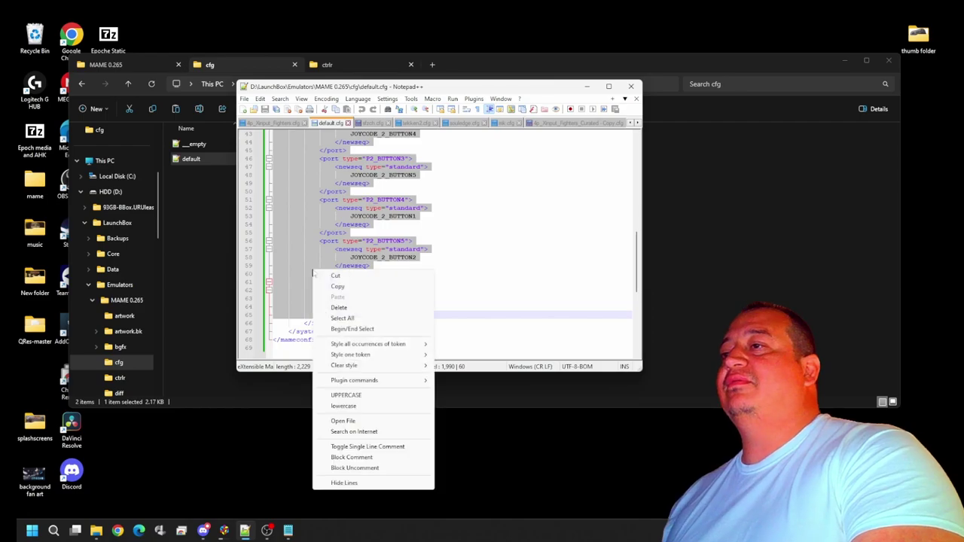
left_click(348, 286)
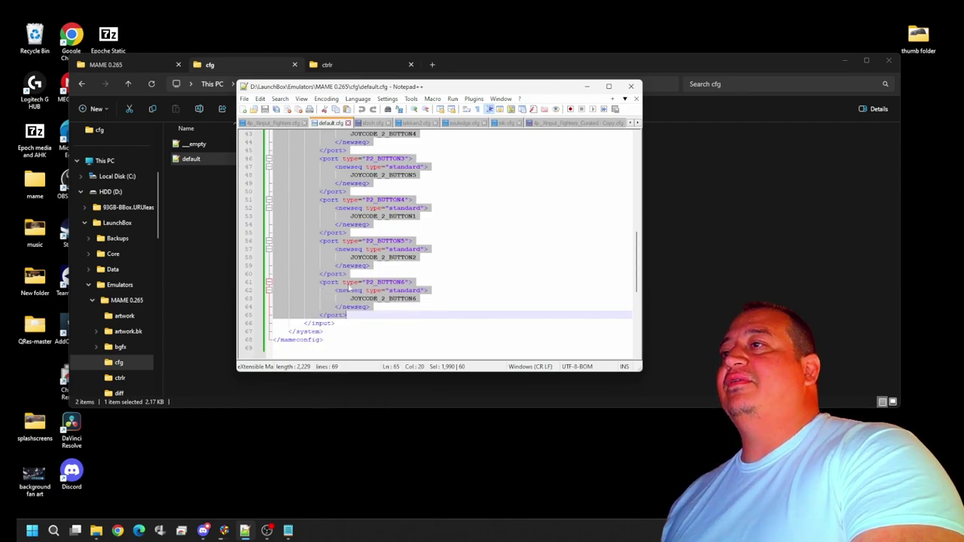
Open the 4p_Xinput_Fighters CFG file from the ctrlr folder of MAME 0.265 in Notepad++.
left_click(288, 124)
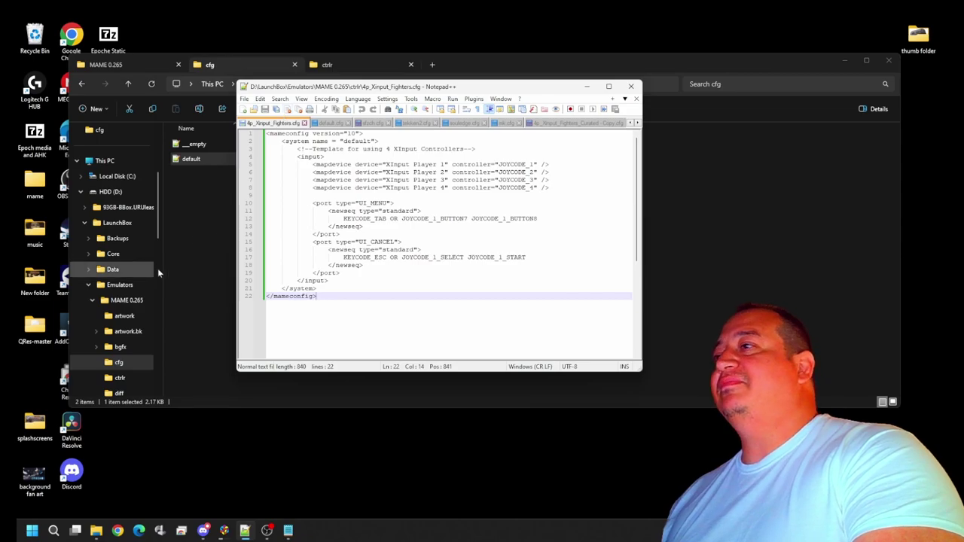
left_click(187, 248)
left_click(336, 60)
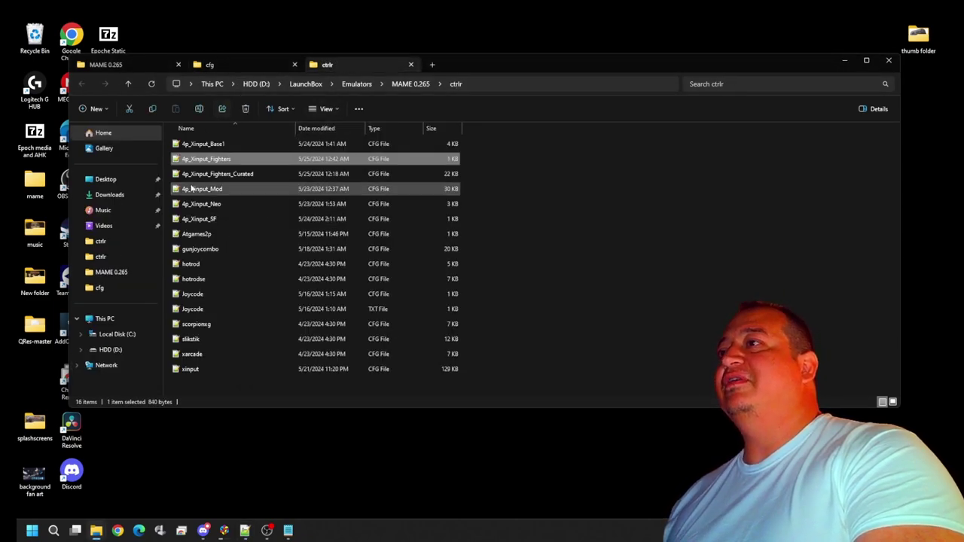
left_click(394, 87)
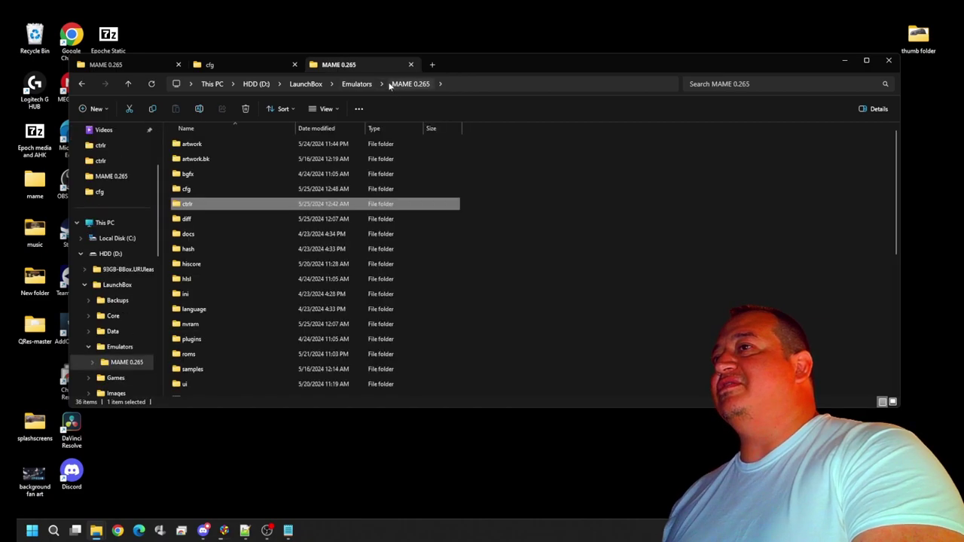
double_click(214, 206)
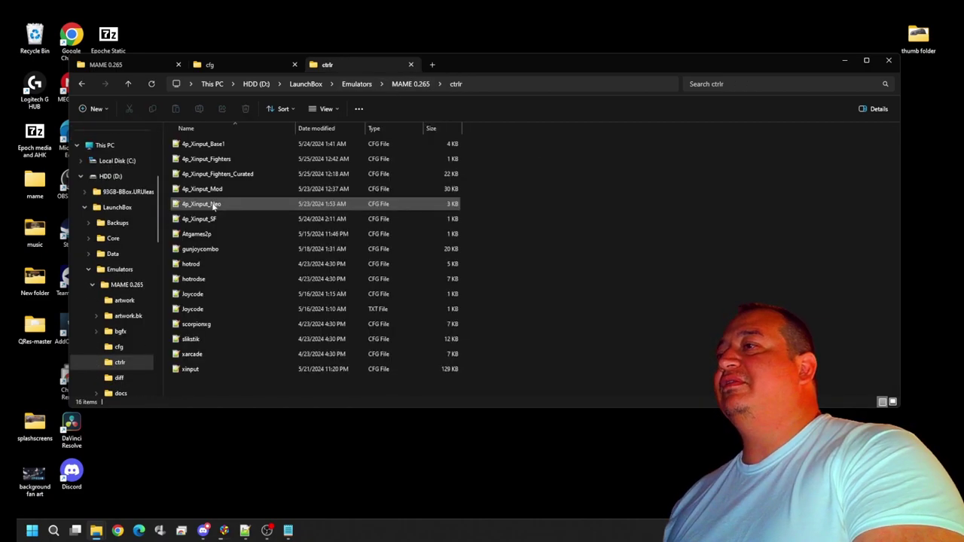
double_click(202, 159)
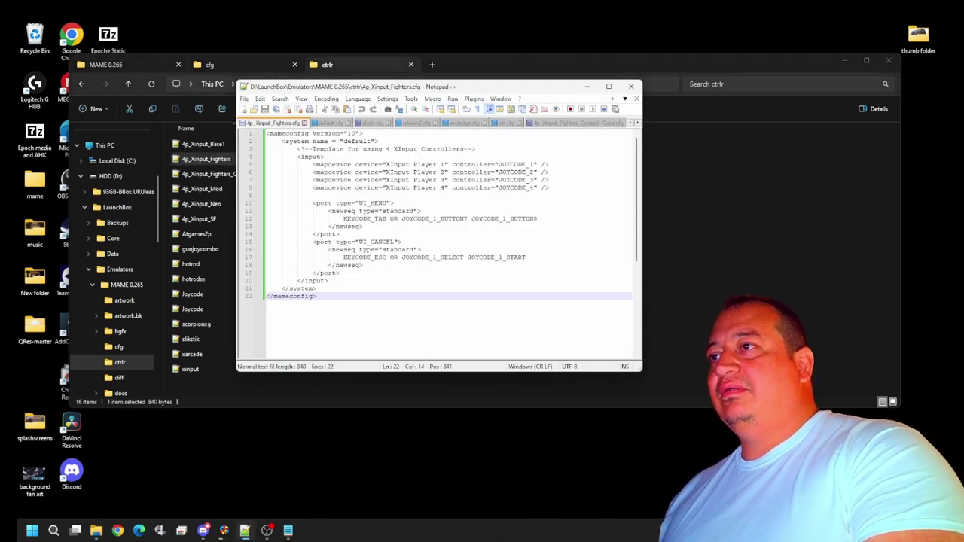
Paste the copied button blocks on a new line below the UI_CANCEL port block, check them and save the file.
left_click(341, 272)
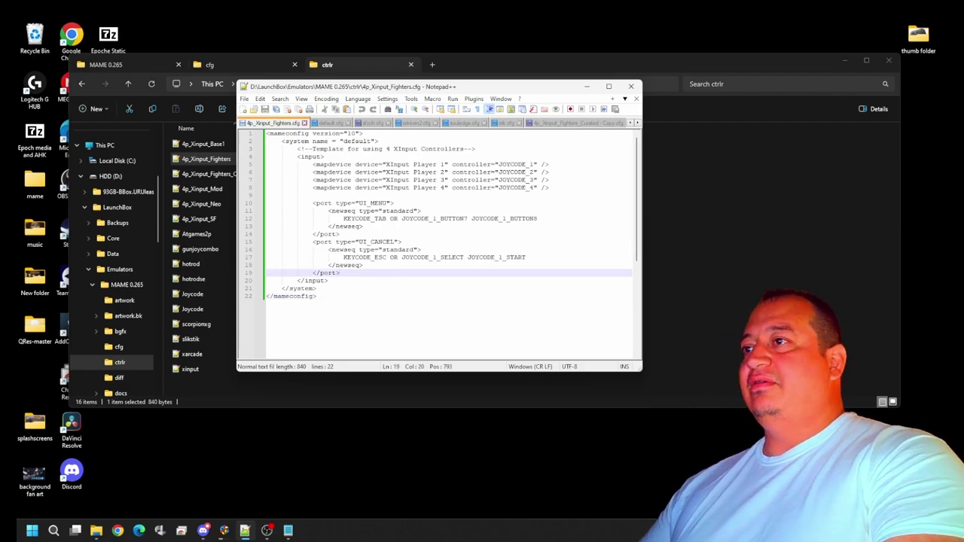
key("Return")
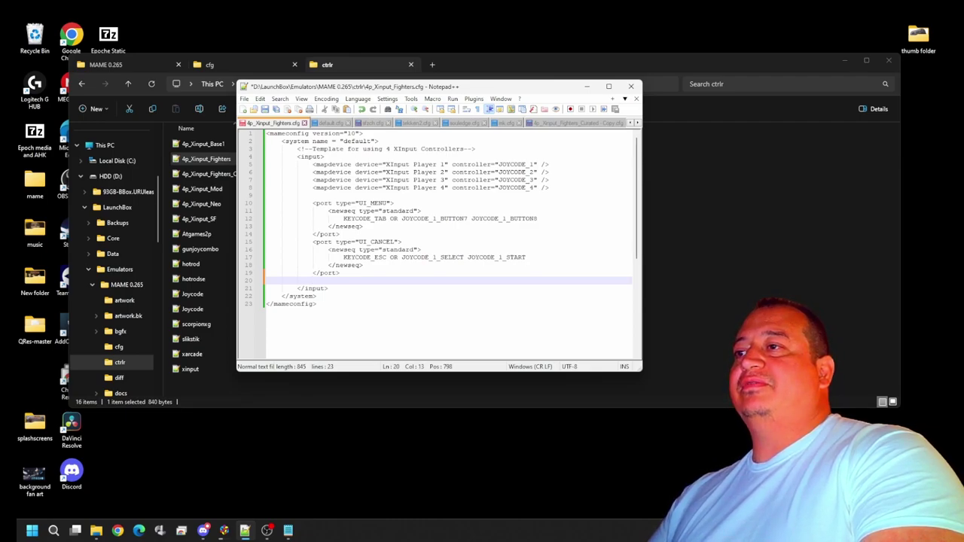
right_click(312, 280)
left_click(331, 307)
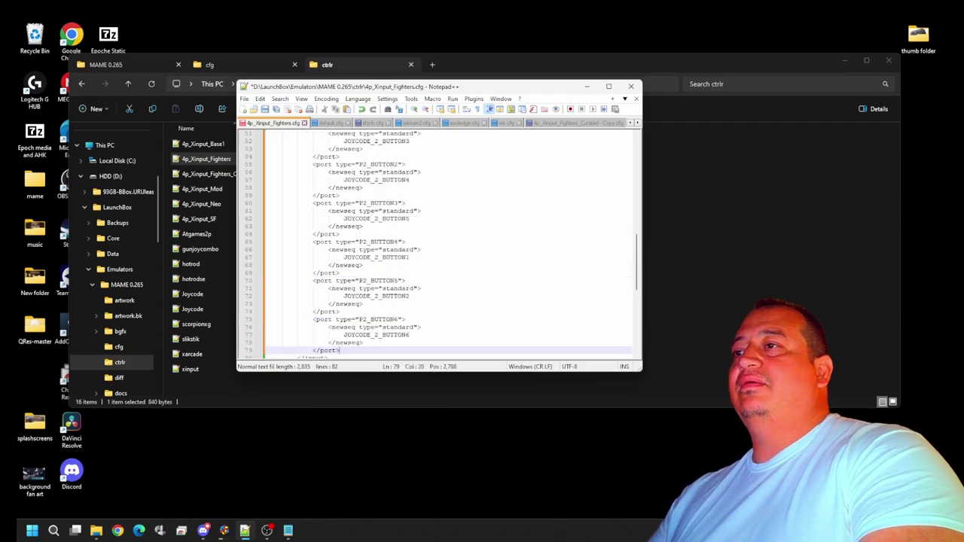
scroll(437, 241, "up", 17)
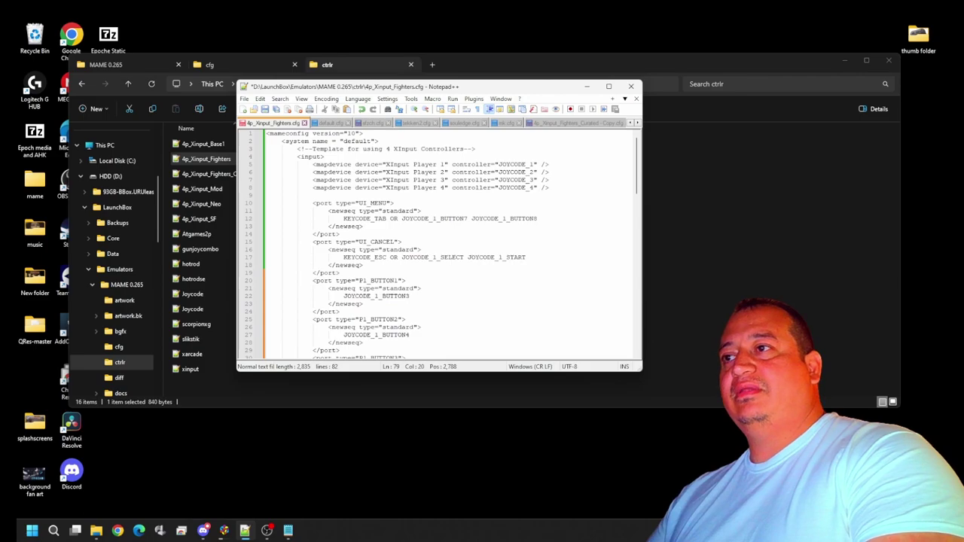
scroll(437, 241, "down", 16)
scroll(437, 241, "down", 4)
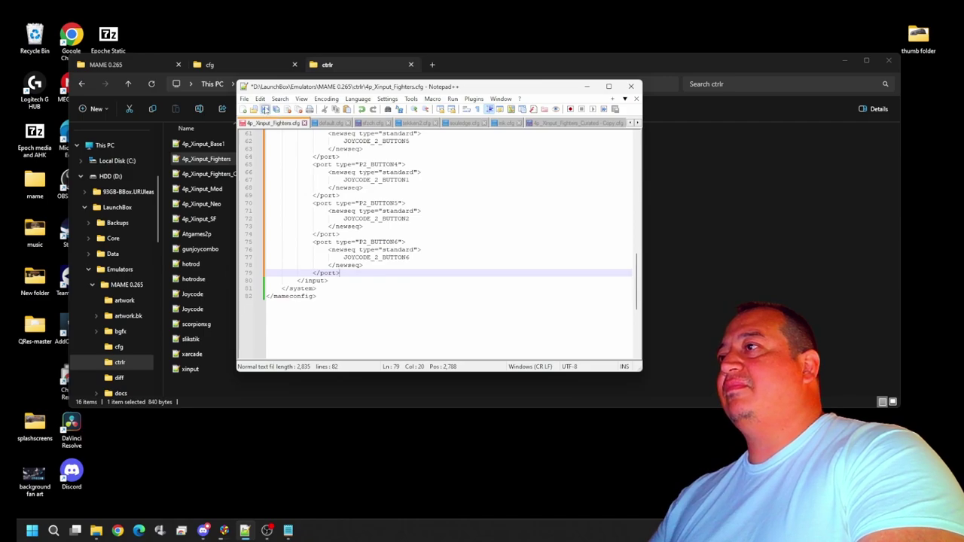
left_click(265, 109)
Delete the default CFG file from the MAME cfg folder.
left_click(692, 236)
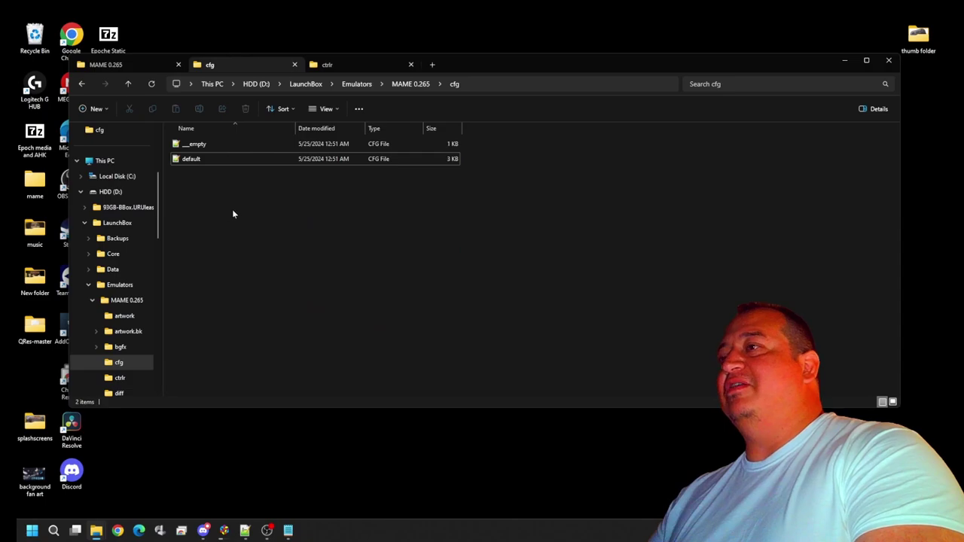
left_click(232, 159)
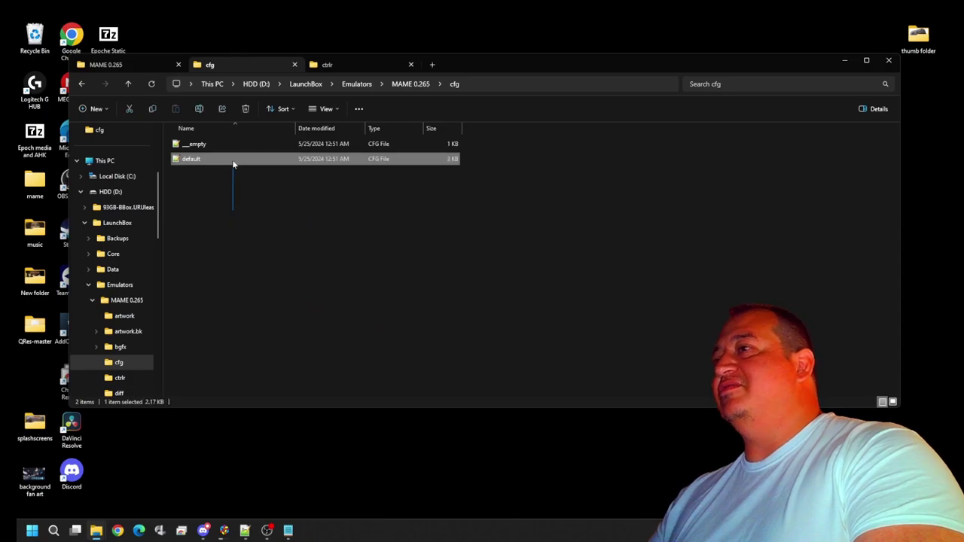
left_click(246, 111)
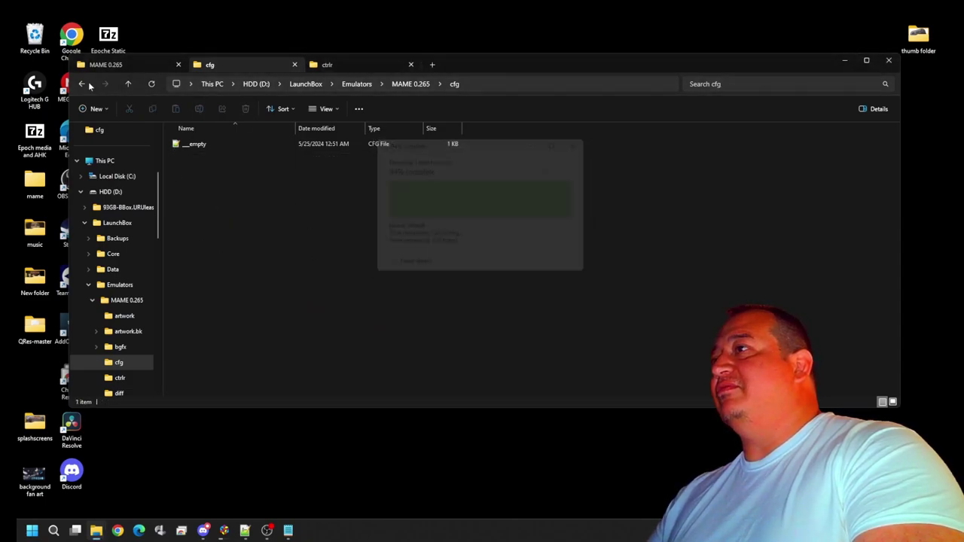
Launch MAME from the MAME 0.265 folder and search the system list for "street fighter ce".
left_click(110, 64)
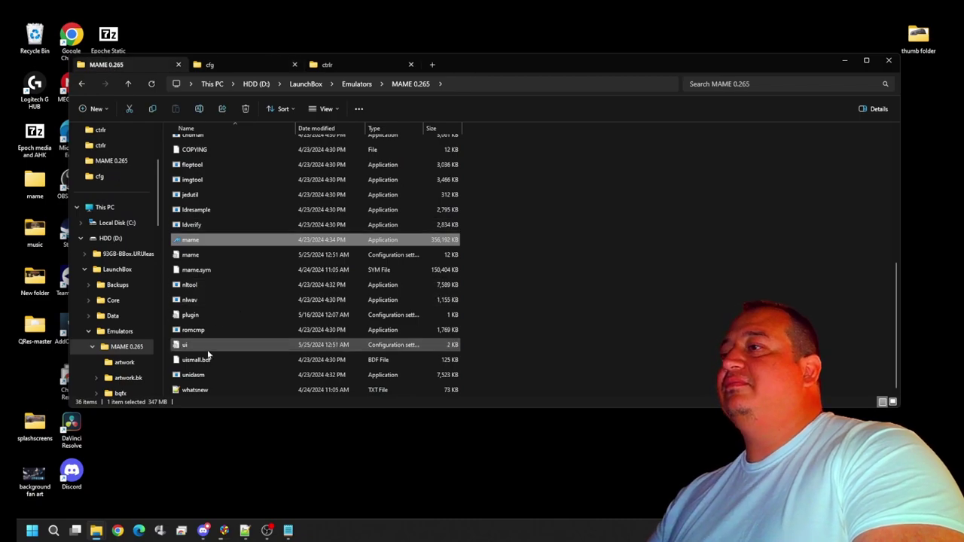
double_click(222, 242)
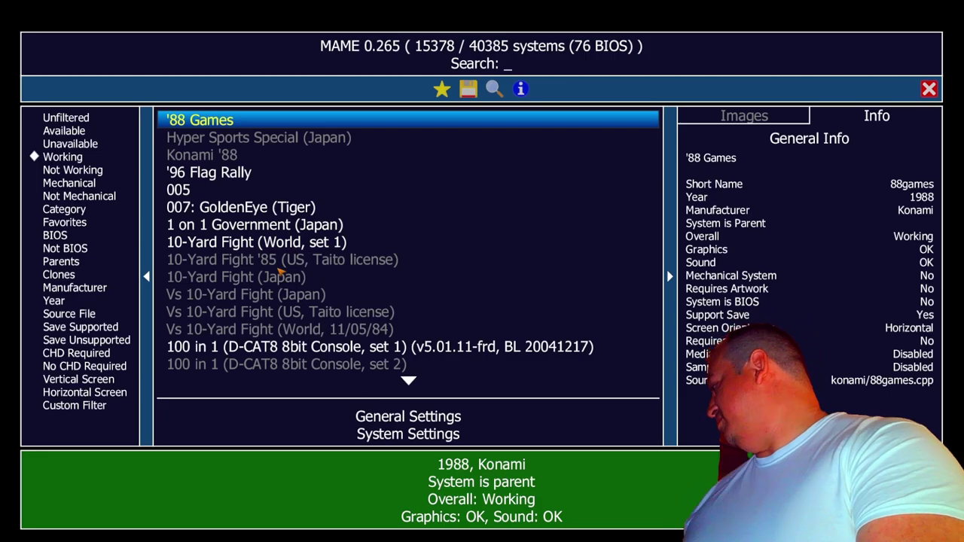
type("street")
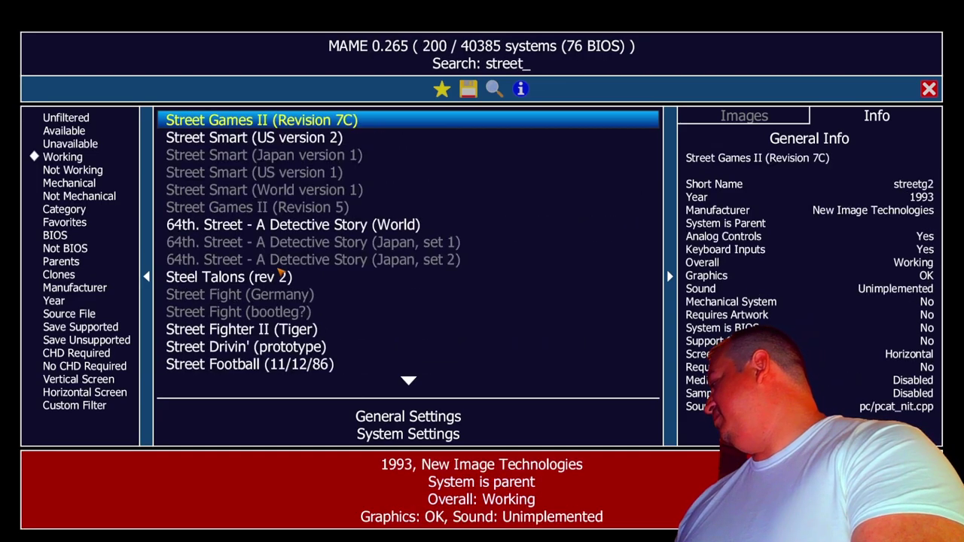
type(" figh")
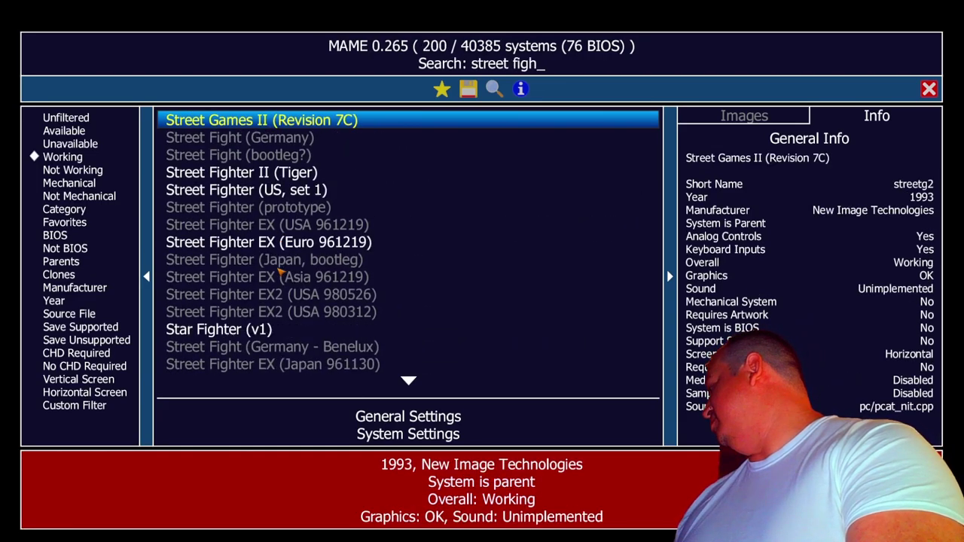
type("ter ce")
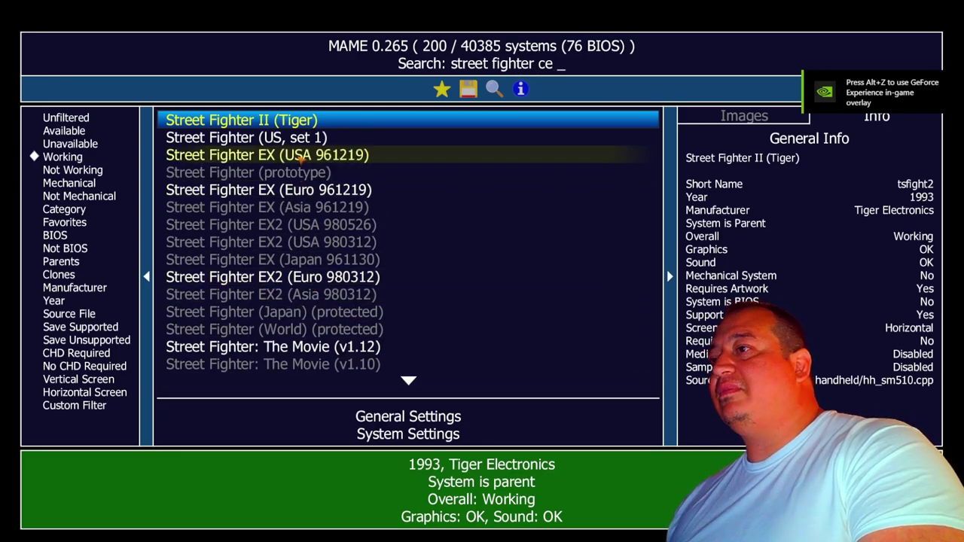
Find Street Fighter II': Champion Edition (USA 920313) in the search results and start it past the system information screen.
key("Down")
key("Down")
key("Down")
key("Down")
key("Down")
key("Down")
key("Down")
key("Down")
key("Down")
key("Down")
key("Down")
key("Down")
key("Down")
key("Down")
key("Down")
key("Down")
key("Down")
key("Down")
key("Down")
key("Down")
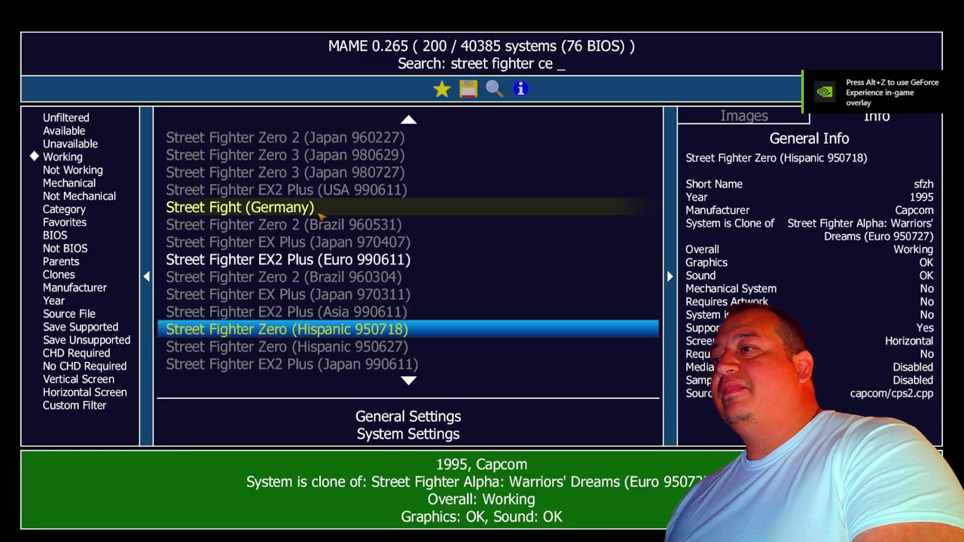
key("Down")
key("Down")
key("Down")
key("Down")
key("Down")
key("Down")
key("Down")
key("Down")
key("Down")
key("Down")
key("Down")
key("Down")
key("Down")
key("Down")
key("Down")
key("Down")
key("Down")
key("Down")
key("Down")
key("Down")
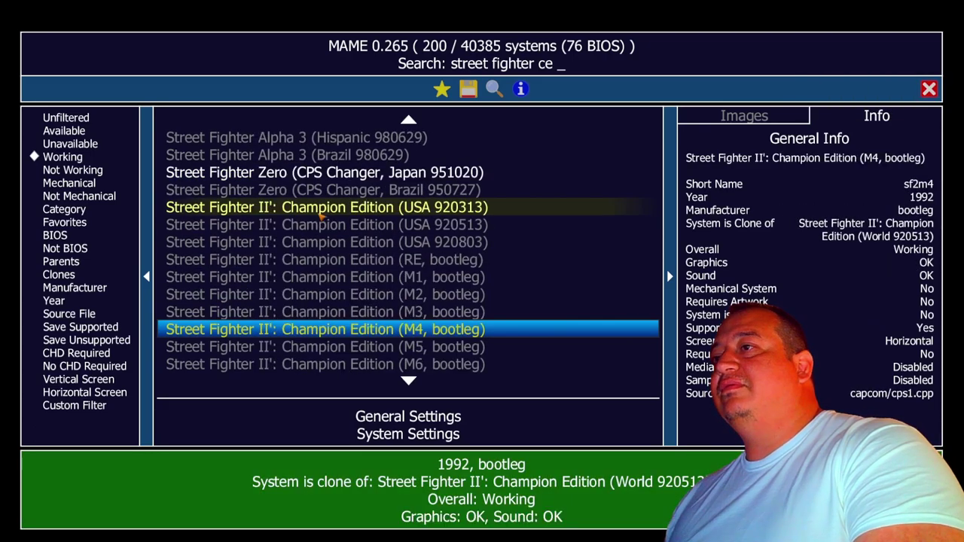
left_click(301, 212)
key("Escape")
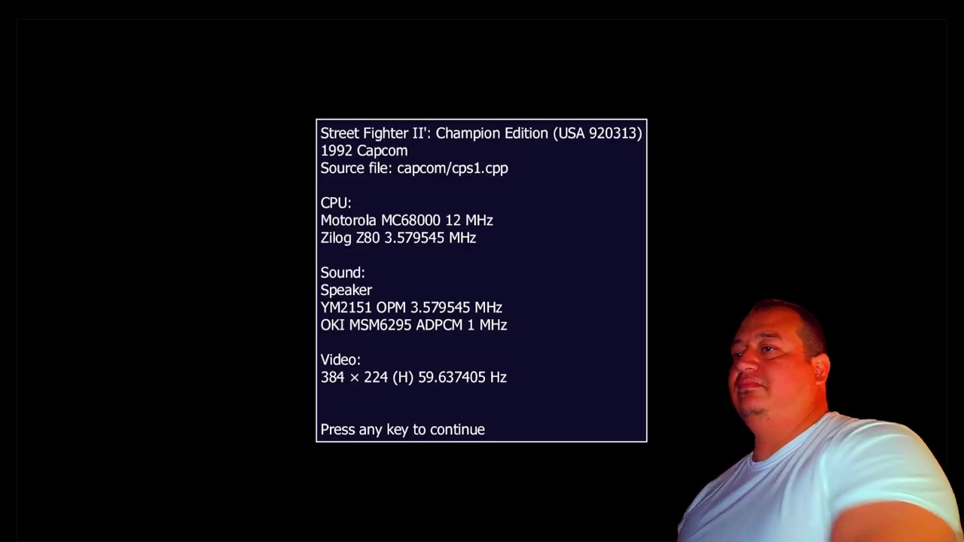
key("Return")
Open the input assignments for this system and check the P1 punch and kick mappings from Jab Punch to Roundhouse Kick.
key("Tab")
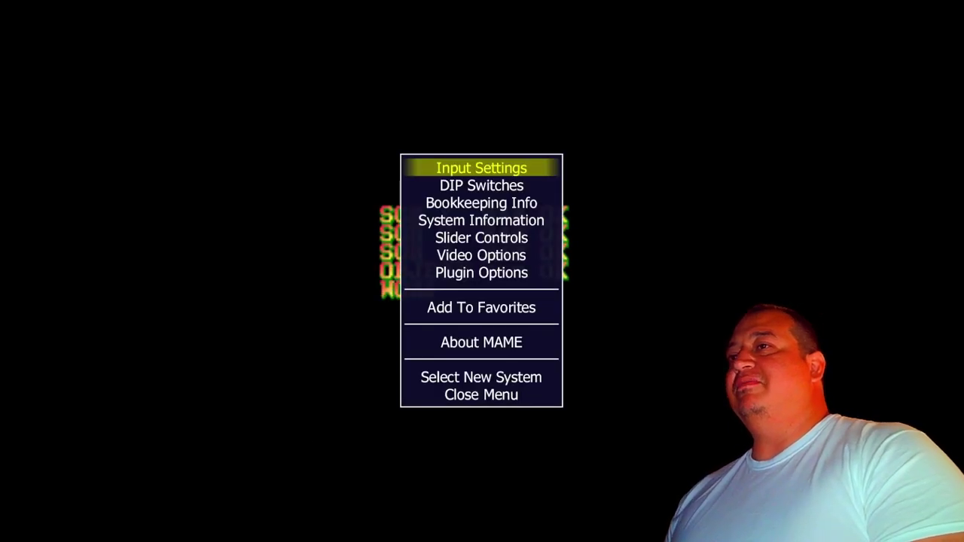
key("Return")
key("Return")
key("Down")
key("Down")
key("Down")
key("Down")
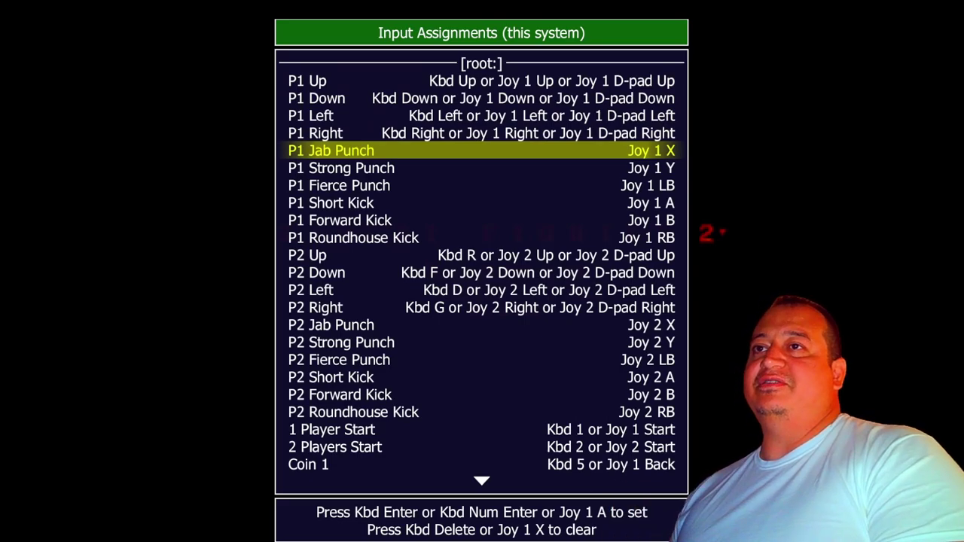
key("Down")
key("Down")
key("Down")
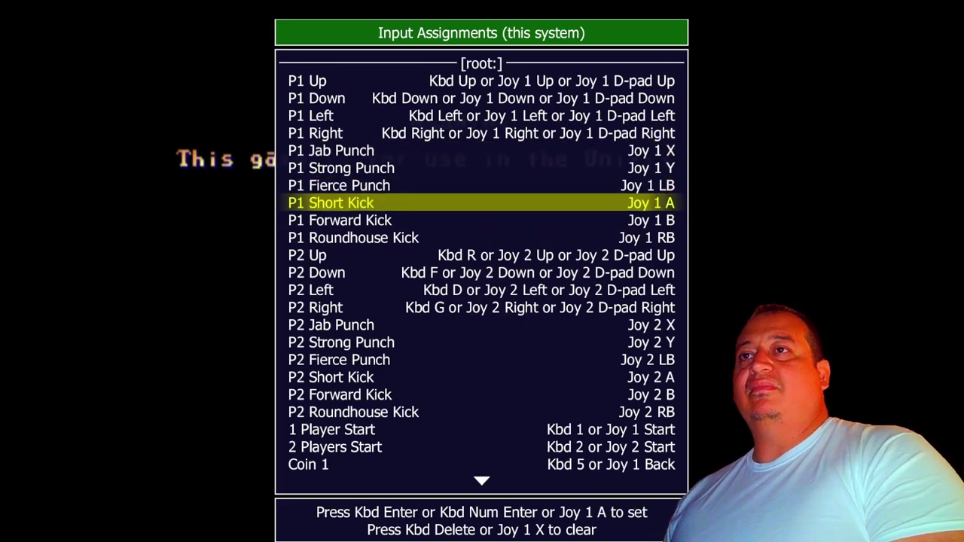
key("Up")
key("Up")
key("Up")
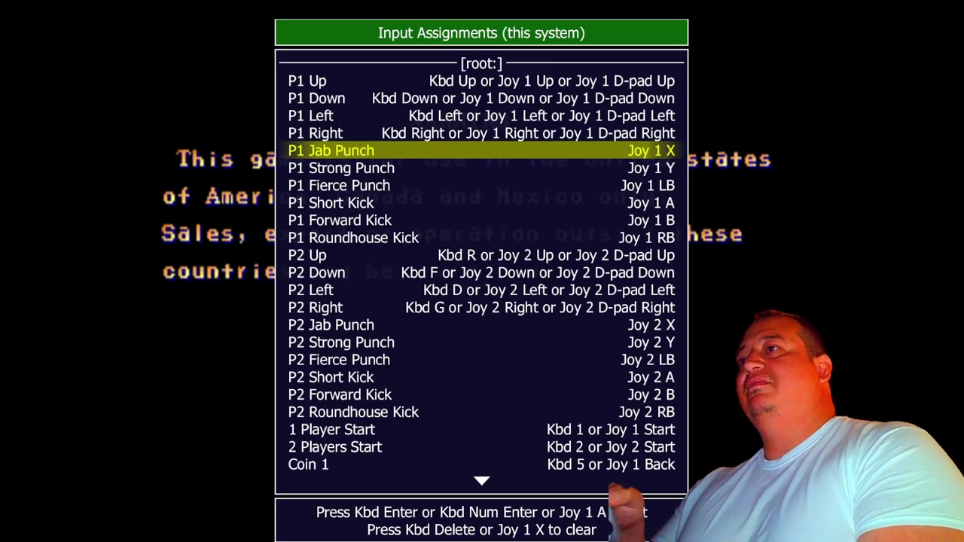
key("Down")
key("Down")
key("Down")
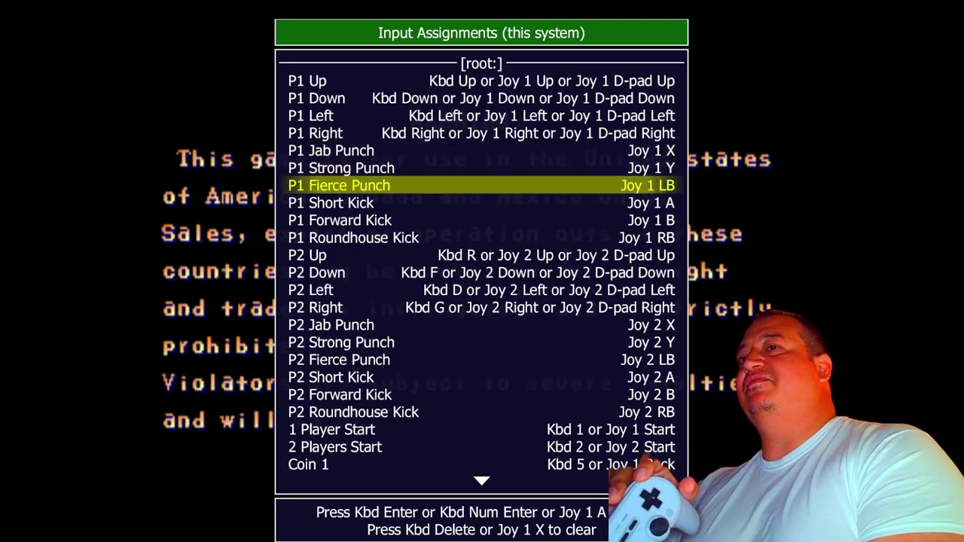
key("Down")
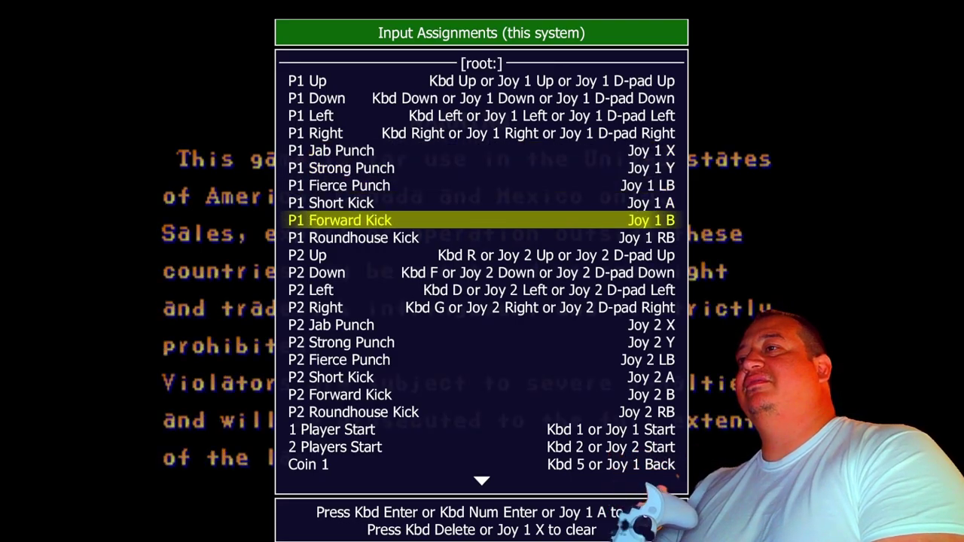
key("Down")
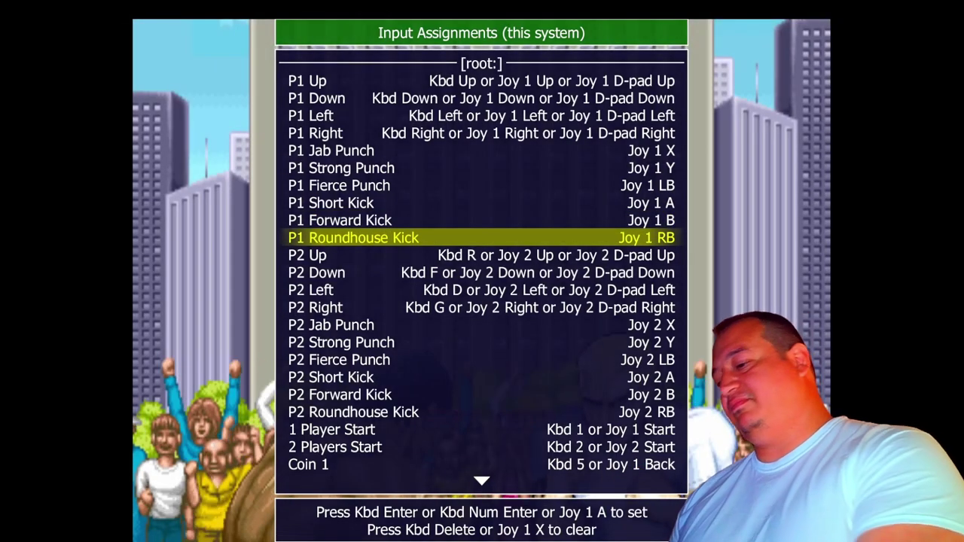
Leave the input assignments, exit the game and return to the MAME system list.
key("Escape")
key("Escape")
key("Escape")
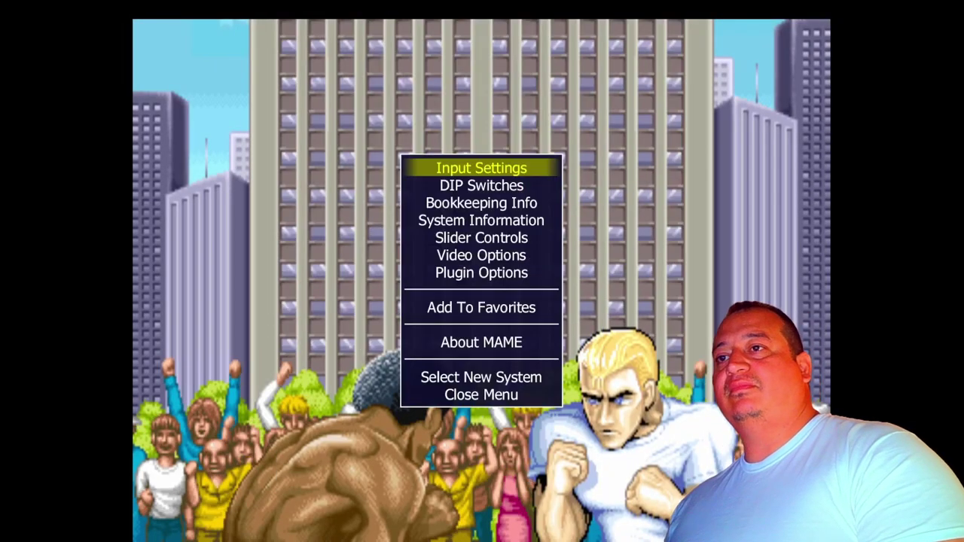
key("Escape")
double_click(302, 214)
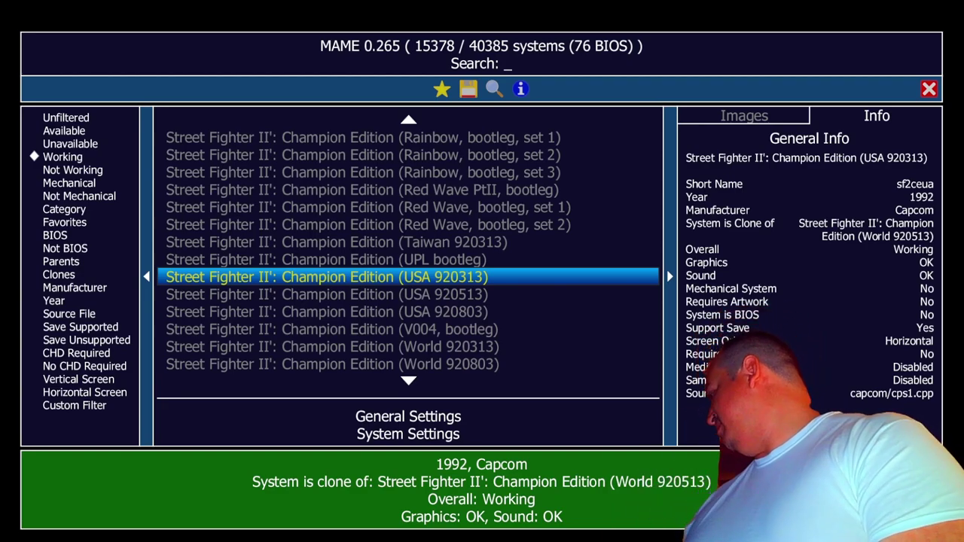
Search the system list for "marvel super" and start Marvel Super Heroes (Euro 951024) past the system information screen.
type("m")
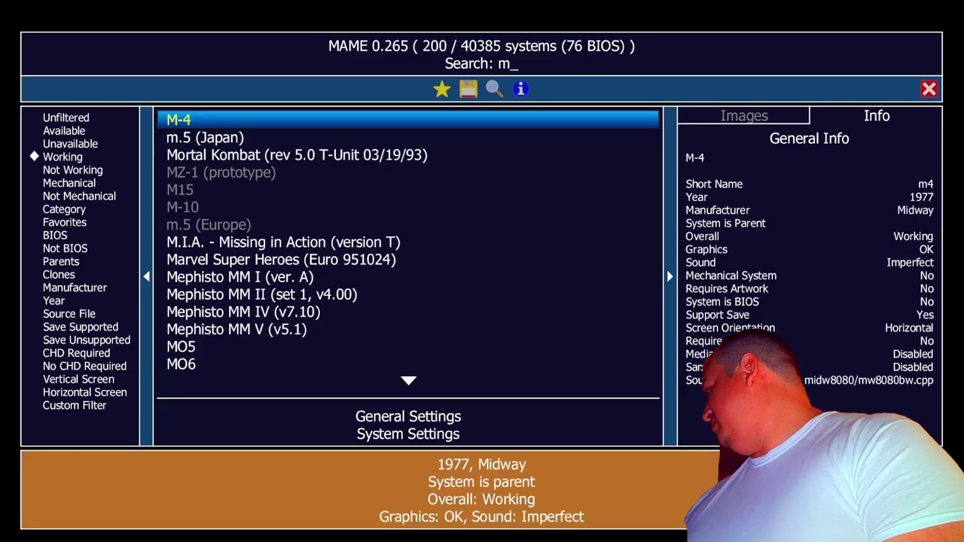
type("arvel sup")
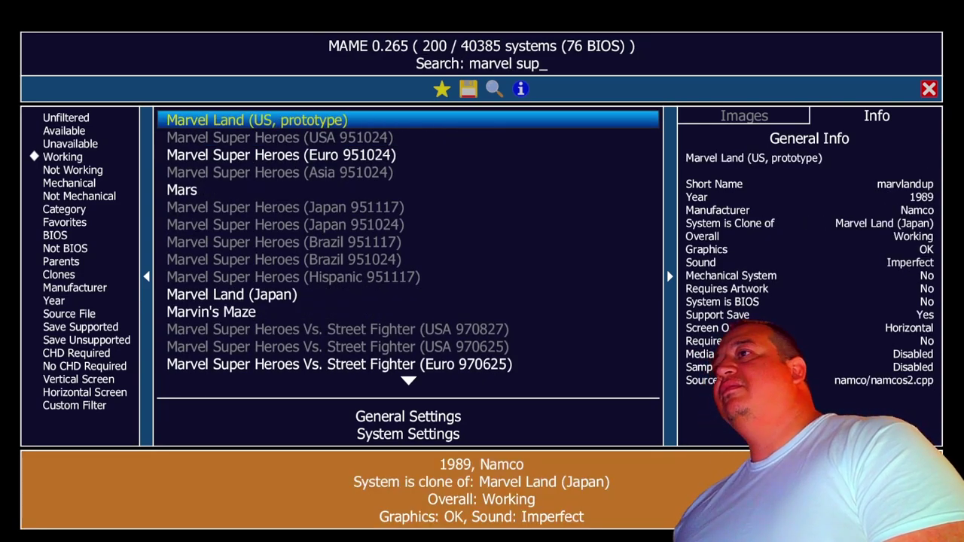
type("er")
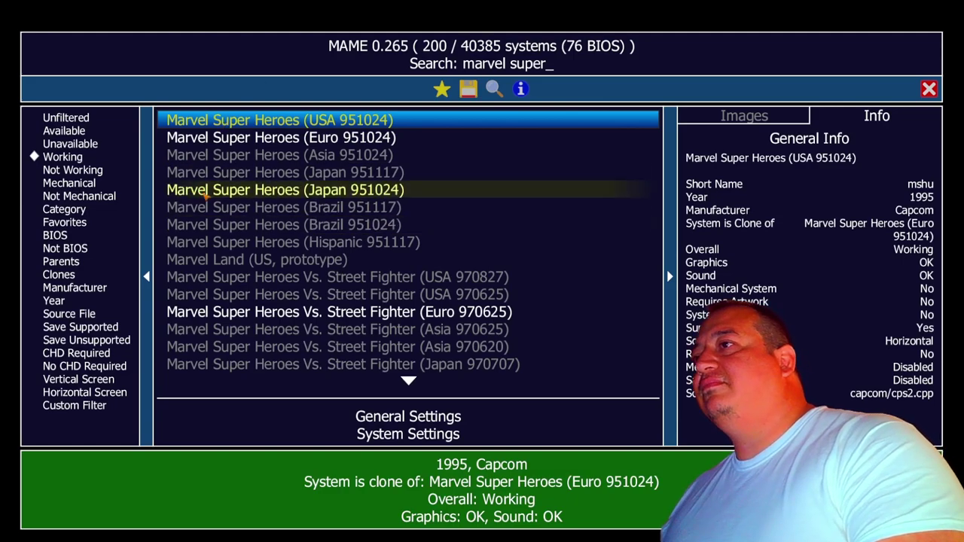
left_click(261, 137)
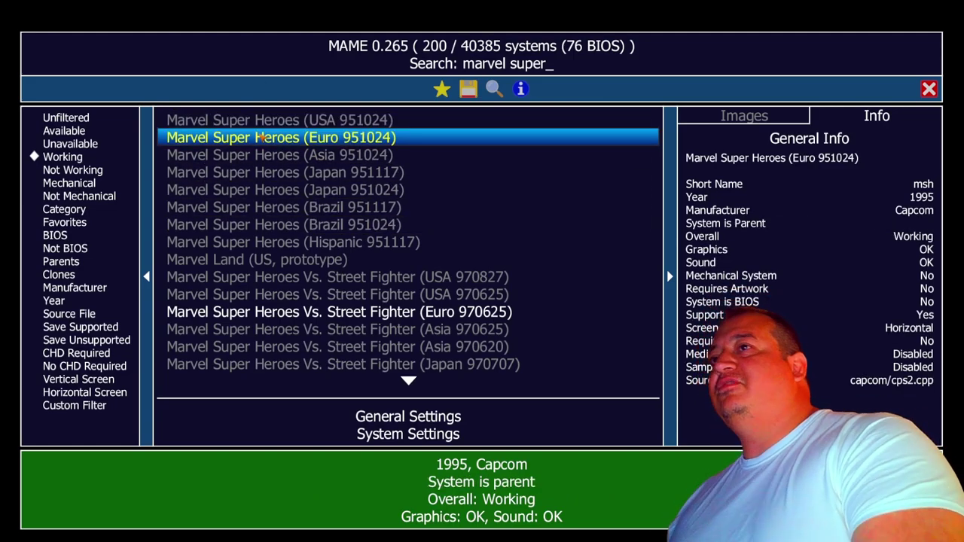
left_click(261, 137)
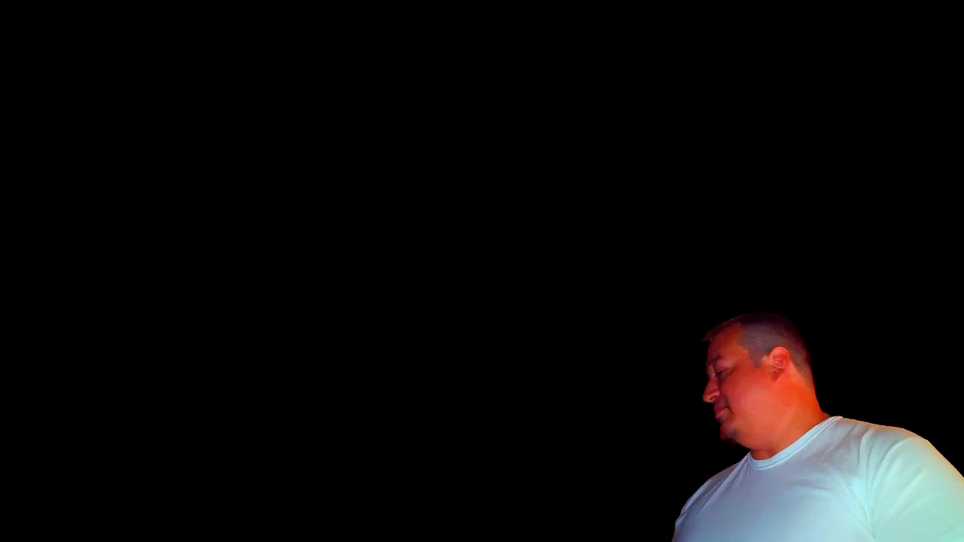
key("Return")
Check the P1 Button 1 to Button 6 mappings in this system's input assignments and exit the game to the system list.
key("Tab")
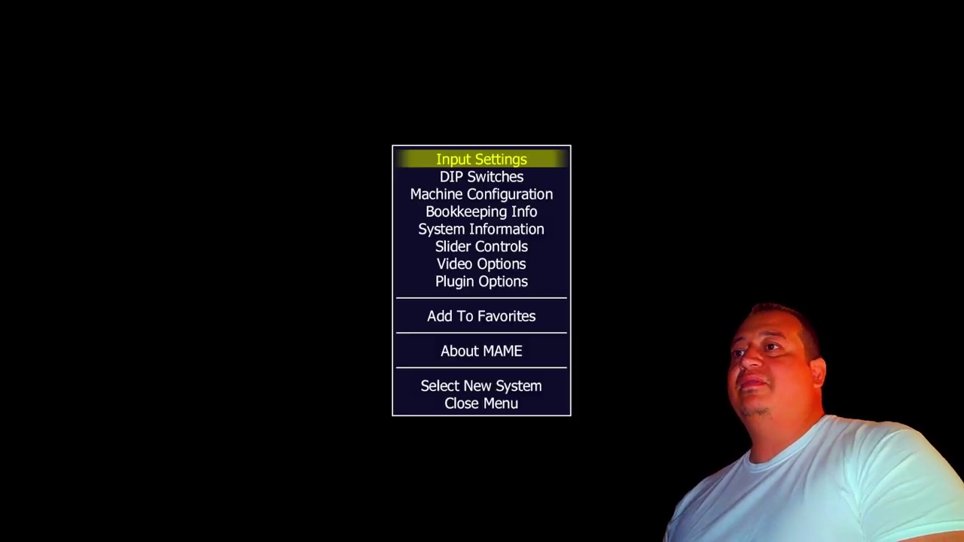
key("Return")
key("Return")
key("Down")
key("Down")
key("Down")
key("Down")
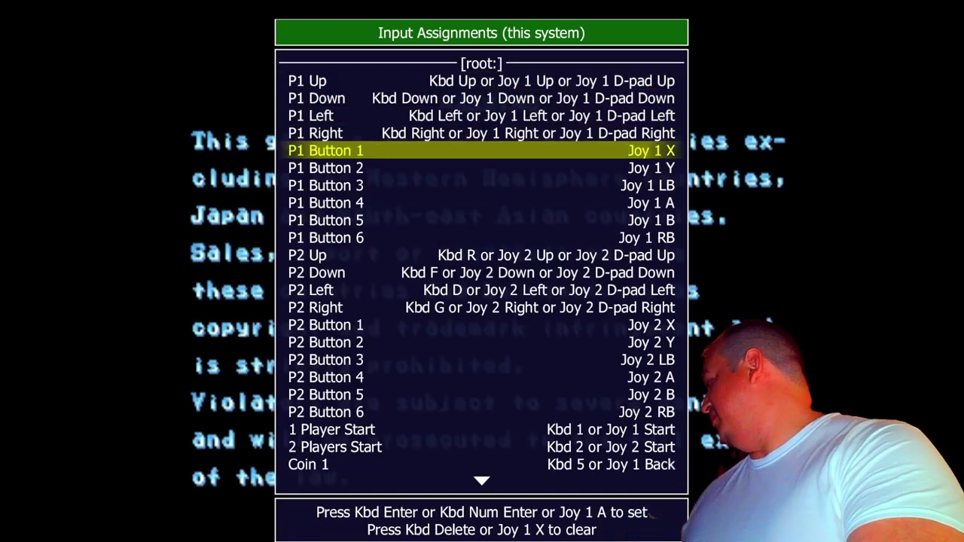
key("Escape")
key("Tab")
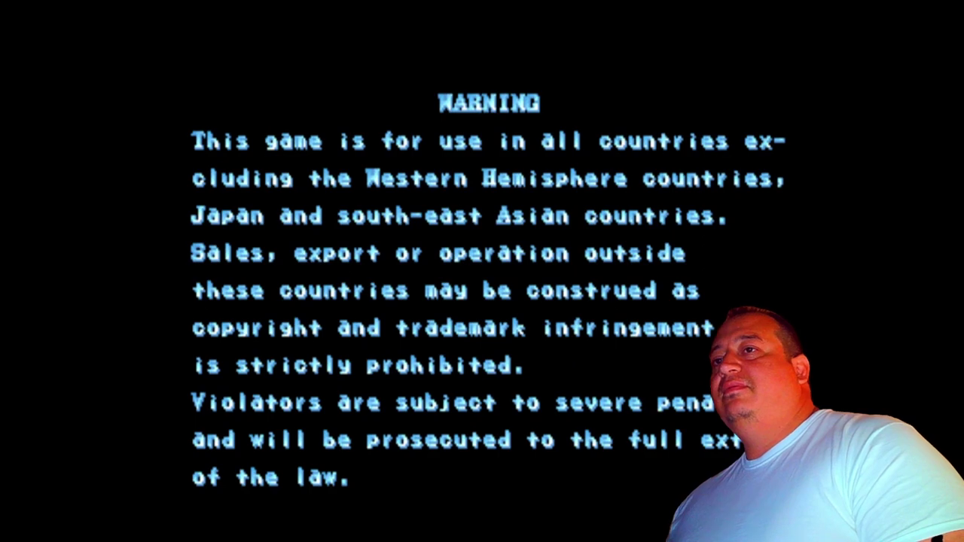
key("Escape")
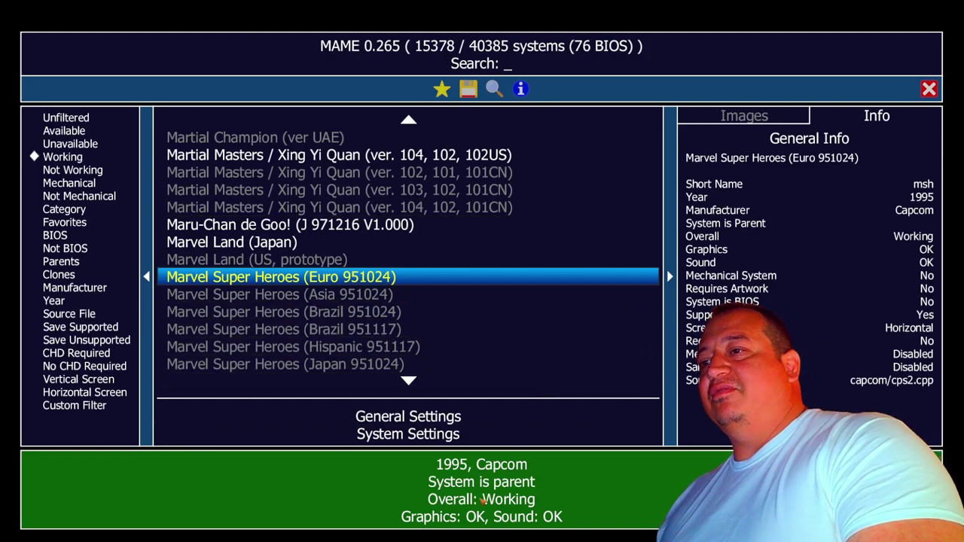
Check the P1 button mappings in the general input assignments for Player 1 Controls and return to the system list.
left_click(442, 416)
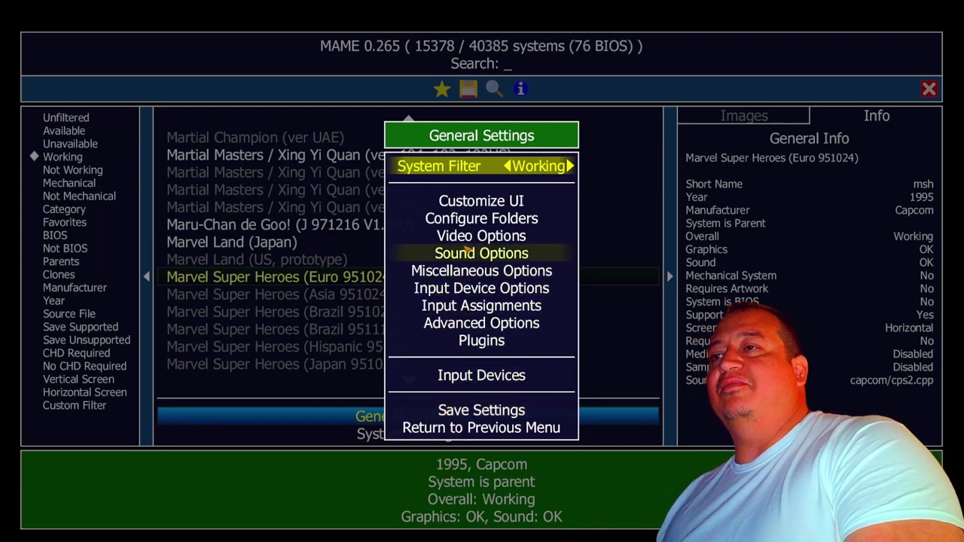
left_click(477, 306)
left_click(485, 203)
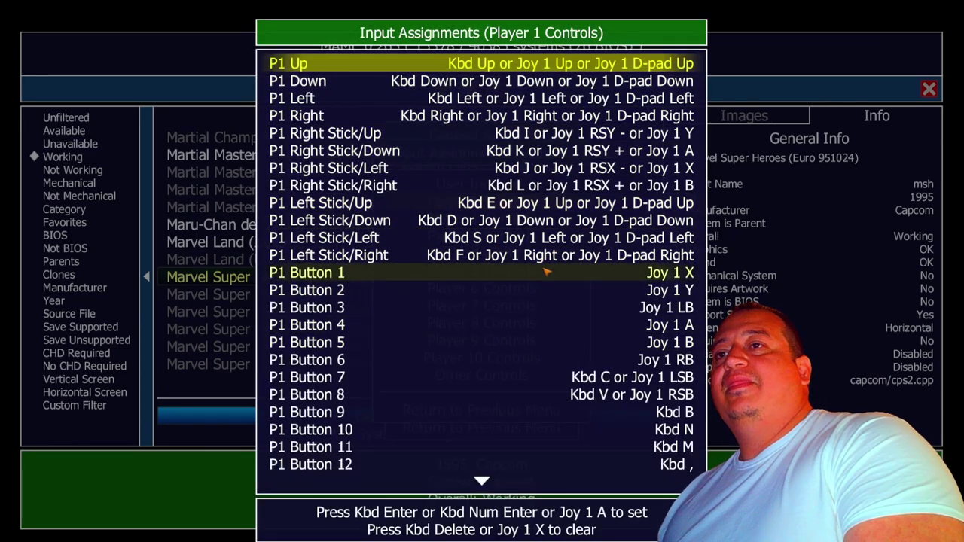
left_click(524, 220)
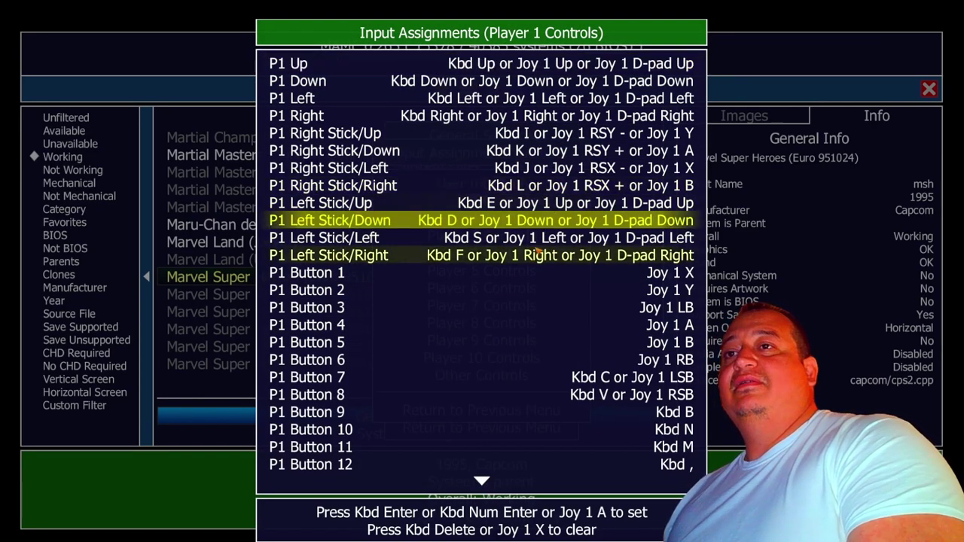
left_click(499, 276)
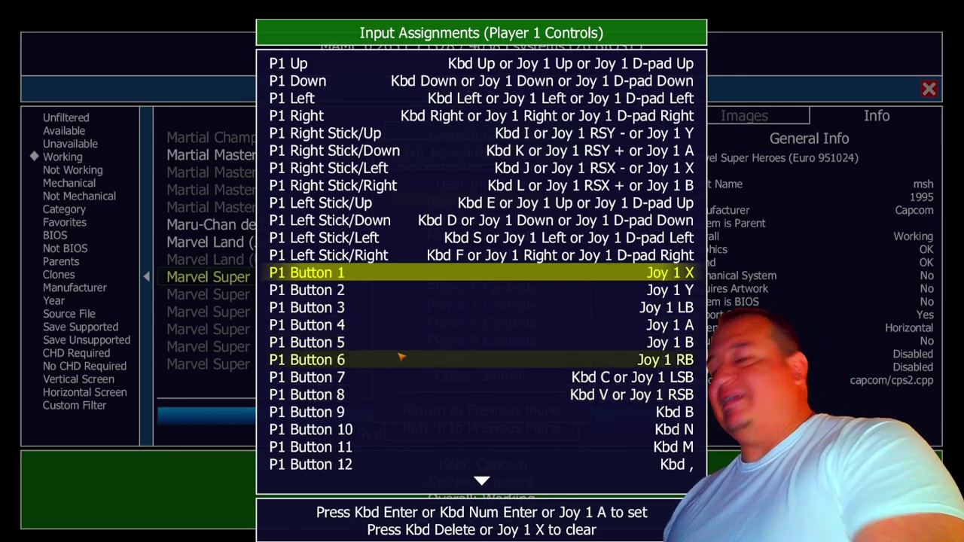
key("Escape")
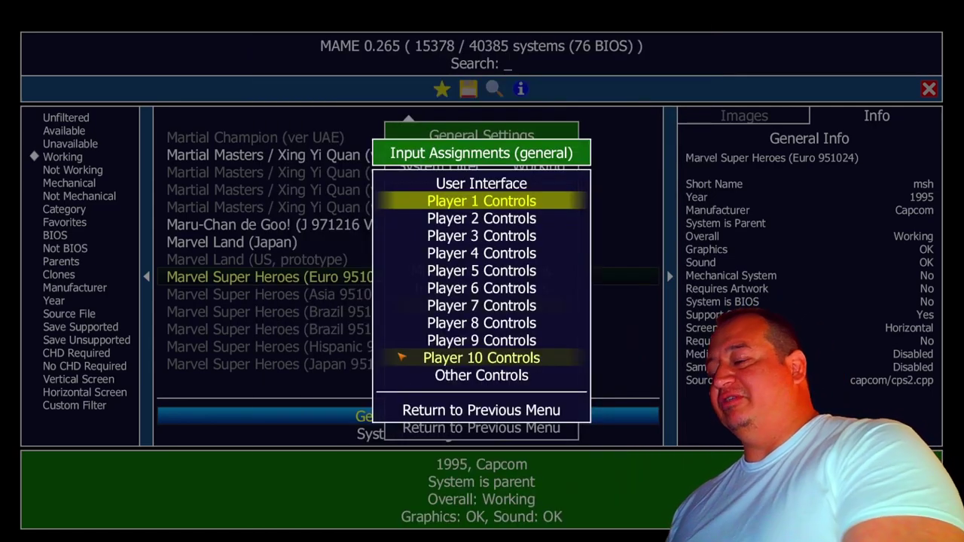
key("Escape")
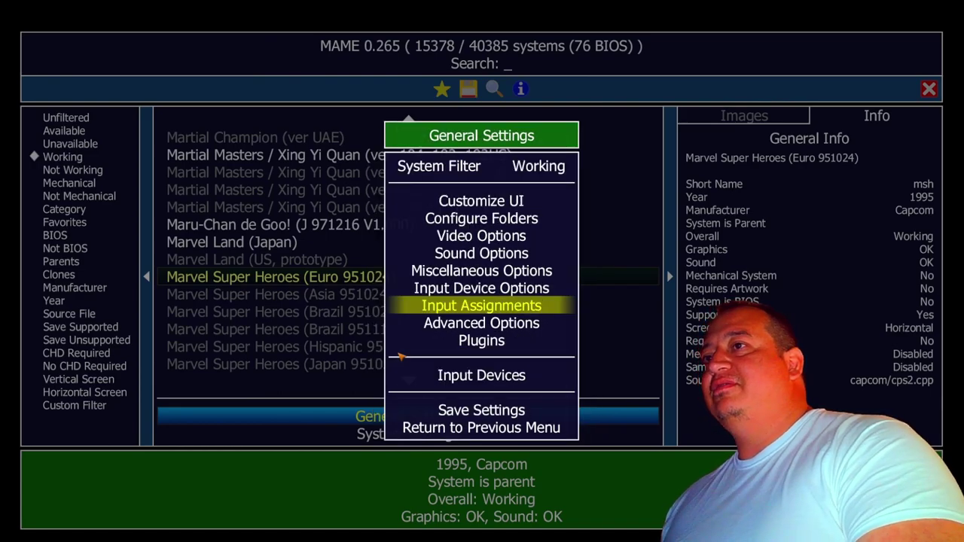
key("Escape")
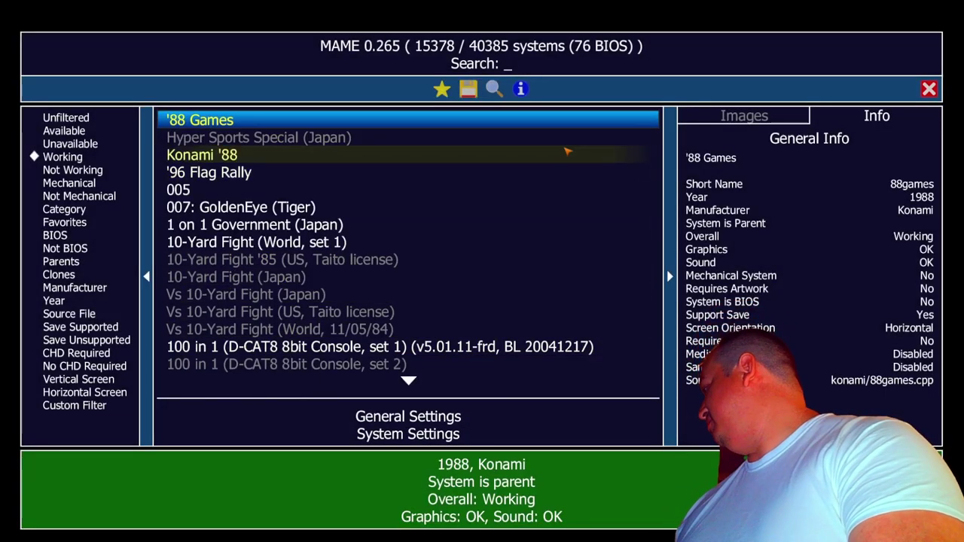
Search the system list for "art of fighting" and start Art of Fighting 2 (NGM-056) past the system information screen.
type("art of")
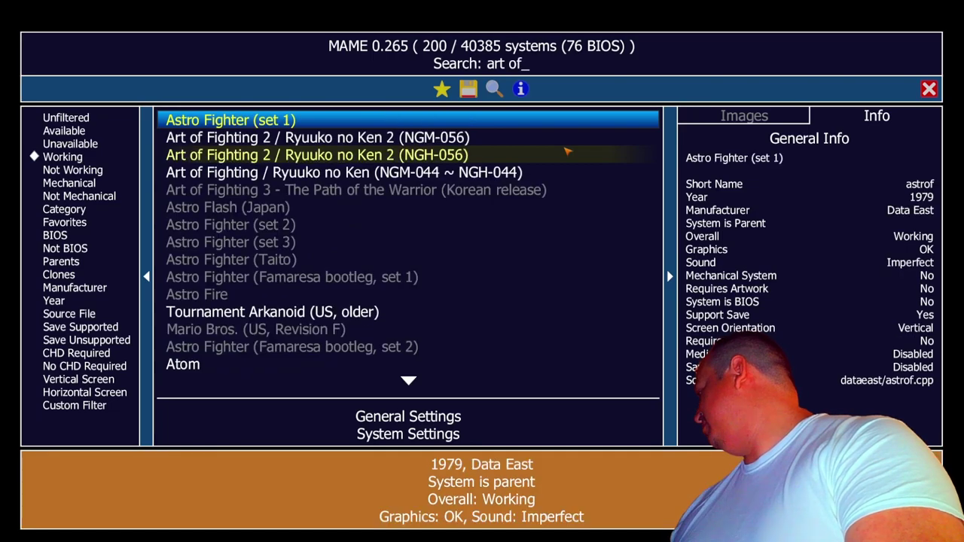
type(" fighting")
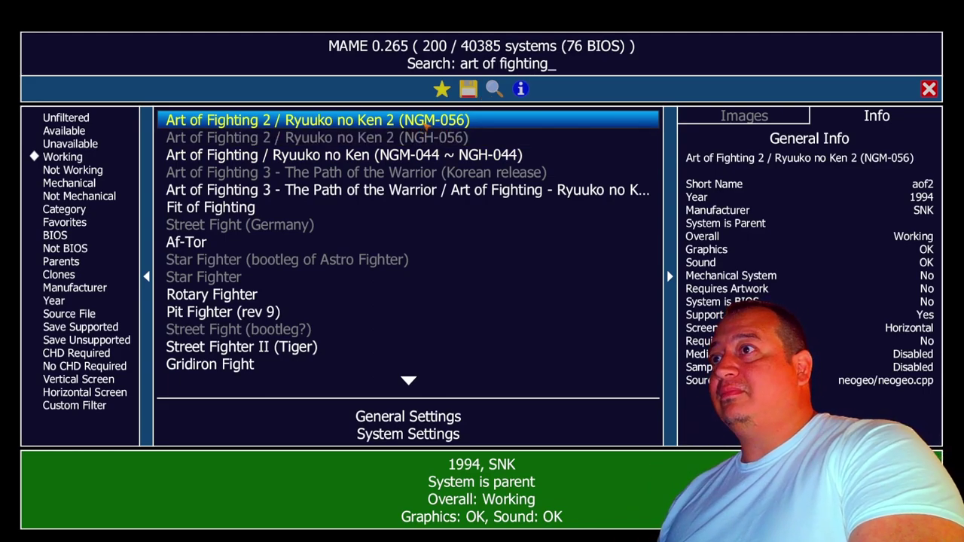
left_click(426, 128)
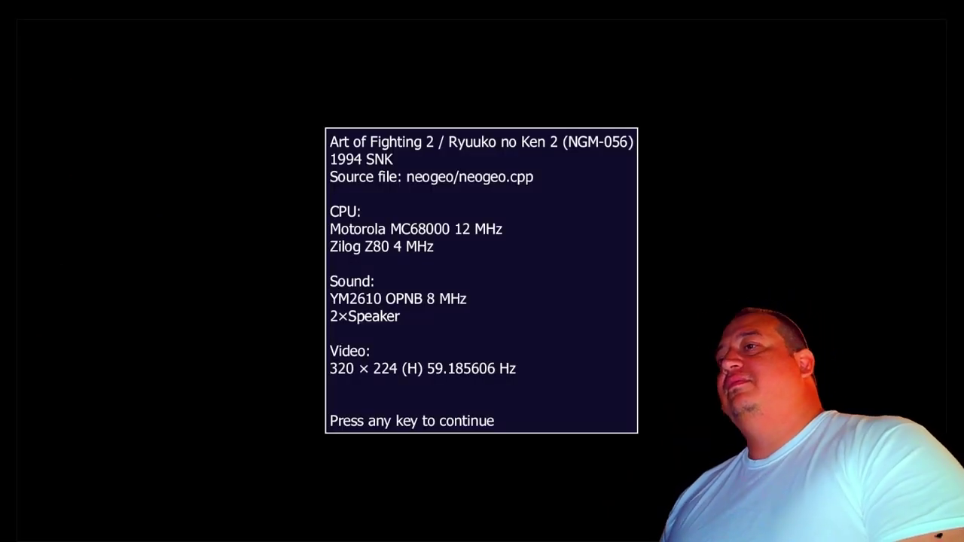
key("Return")
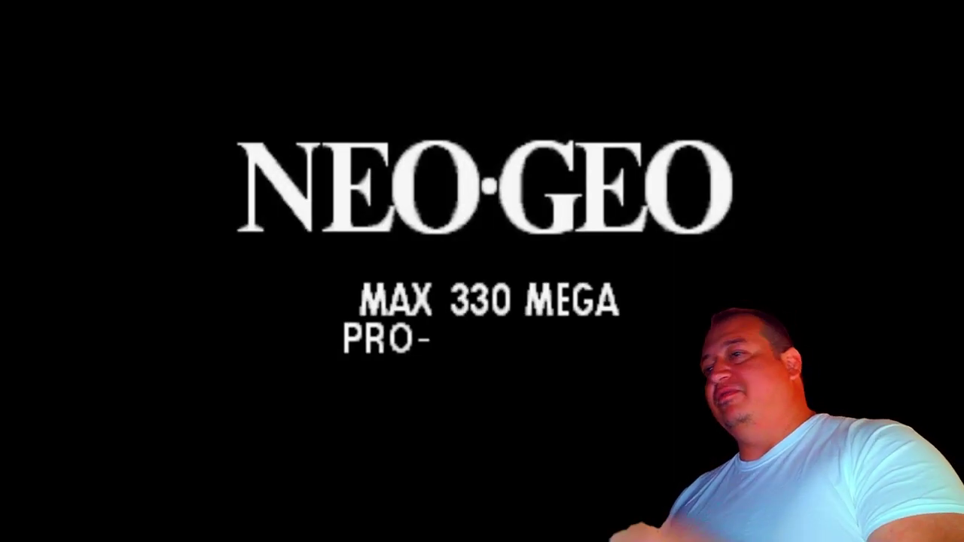
Open the input assignments for this system and check the Neo Geo joystick mappings from P1 A to P1 D.
key("Tab")
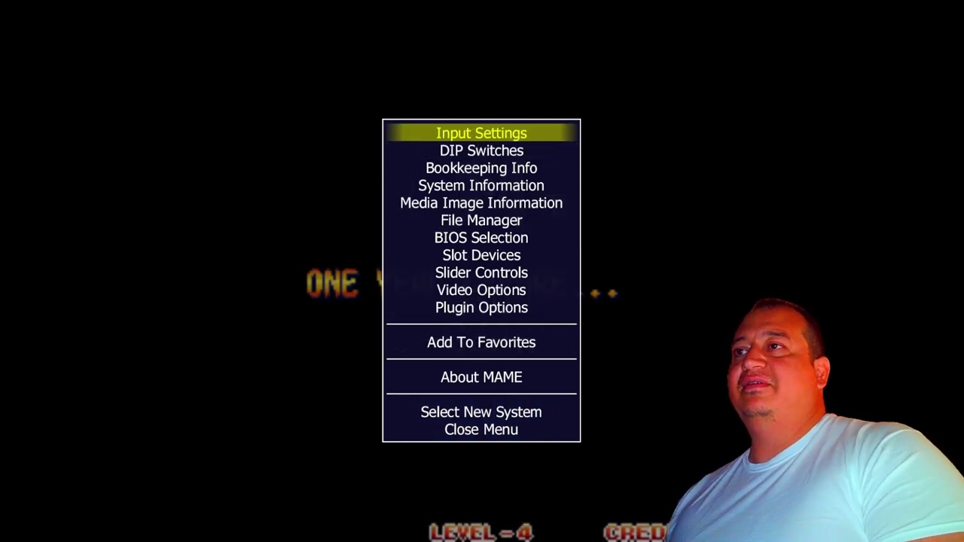
key("Return")
key("Return")
key("Down")
key("Down")
key("Down")
key("Down")
key("Down")
key("Down")
key("Down")
key("Down")
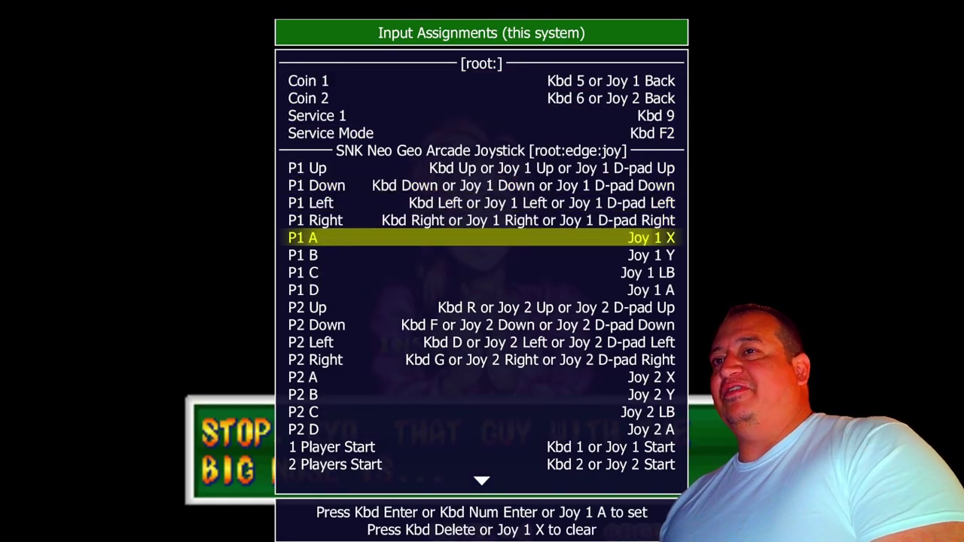
key("Down")
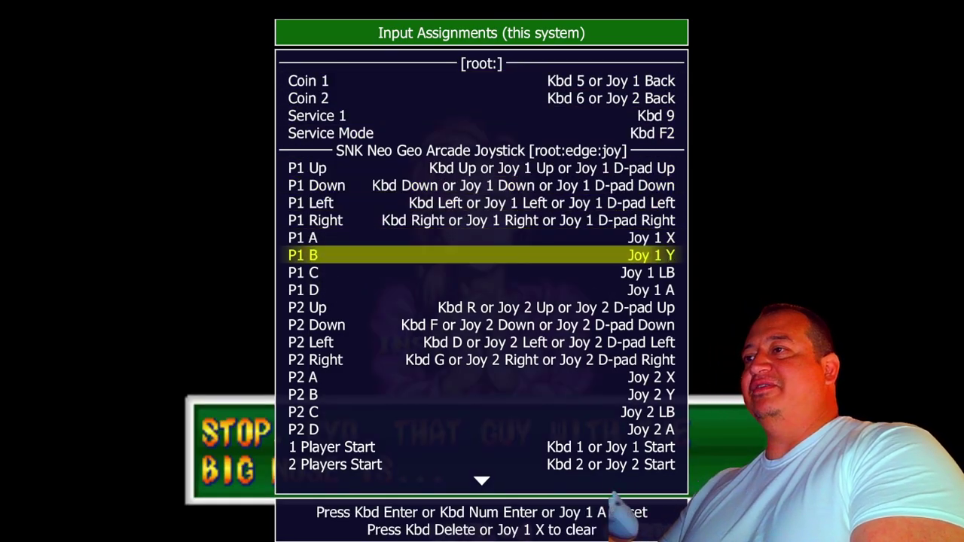
key("Down")
key("Down")
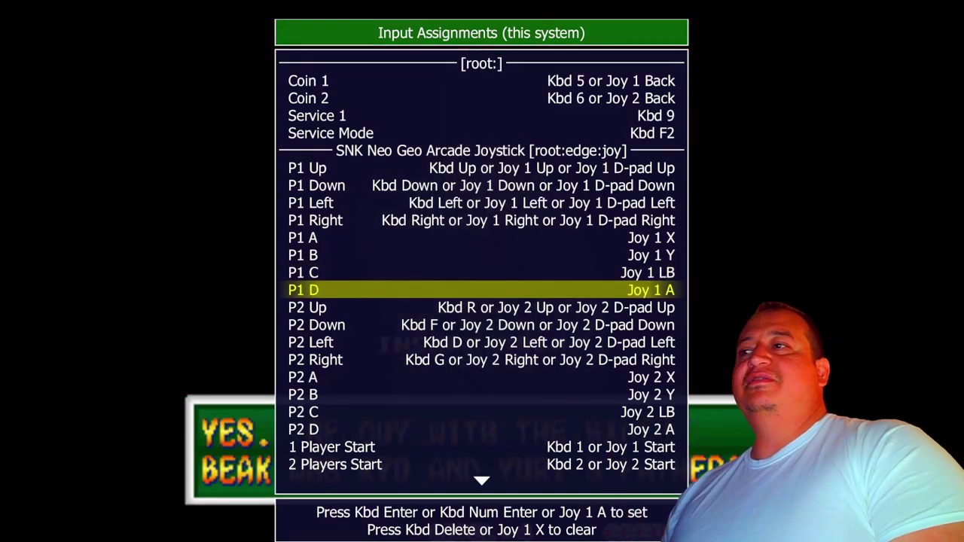
Clear the P1 A, P1 B, P1 C and P1 D assignments of the SNK Neo Geo Arcade Joystick.
key("Up")
key("Up")
key("Up")
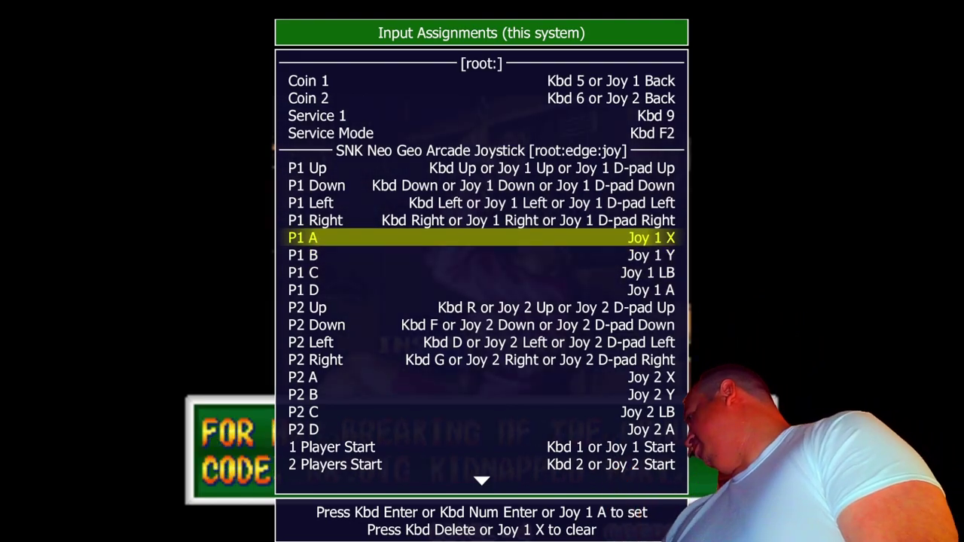
key("Delete")
key("Down")
key("Delete")
key("Down")
key("Delete")
key("Down")
key("Delete")
Clear the P2 A, P2 B, P2 C and P2 D assignments of the Neo Geo joystick.
key("Down")
key("Down")
key("Down")
key("Down")
key("Down")
key("Delete")
key("Down")
key("Delete")
key("Down")
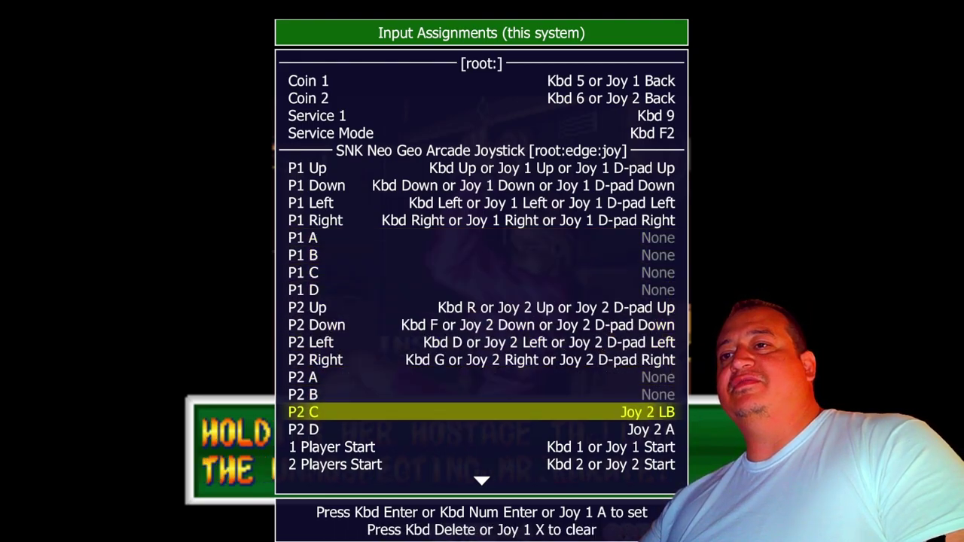
key("Delete")
key("Down")
key("Delete")
Assign P1 A to Joy 1 A, P1 B to Joy 1 B, P1 C to Joy 1 X and P1 D to Joy 1 Y.
key("Up")
key("Up")
key("Up")
key("Up")
key("Up")
key("Up")
key("Up")
key("Up")
key("Up")
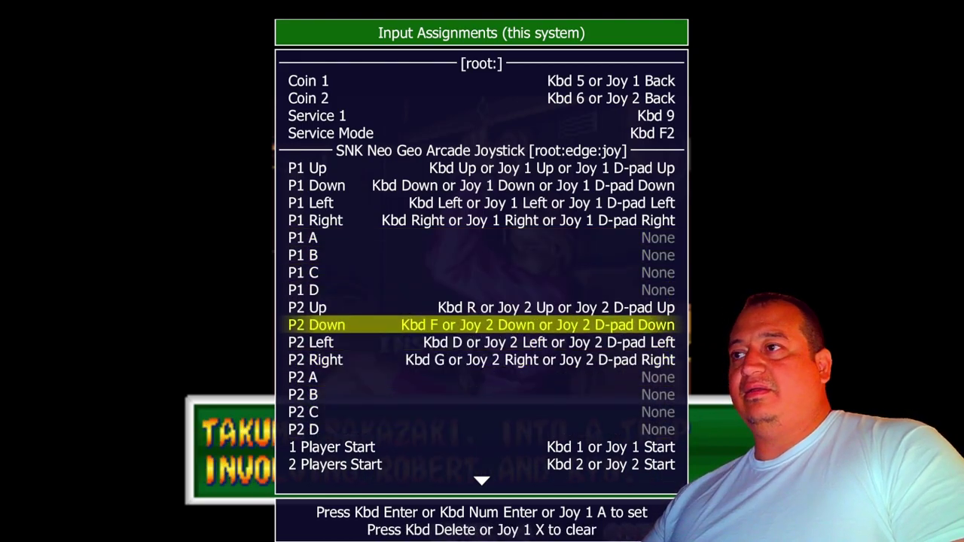
key("Up")
key("Up")
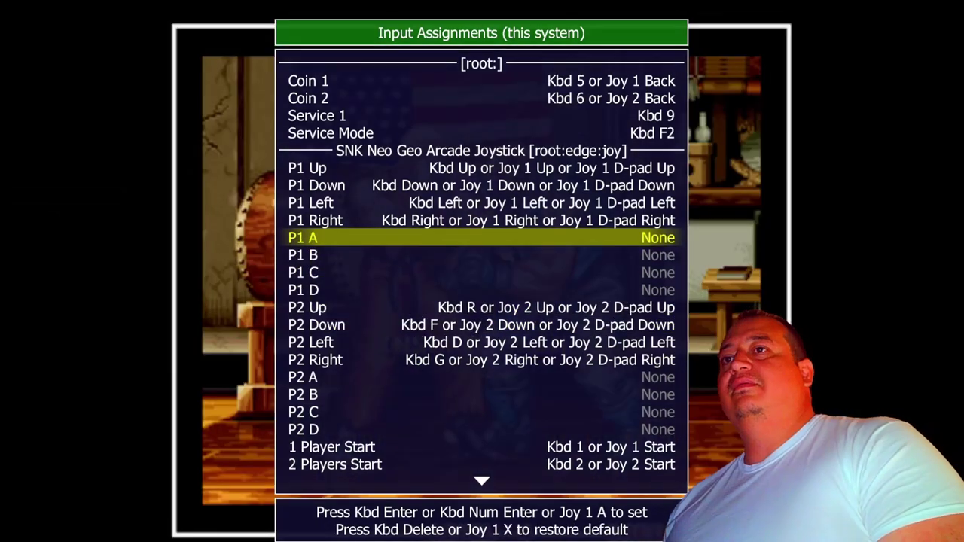
key("Return")
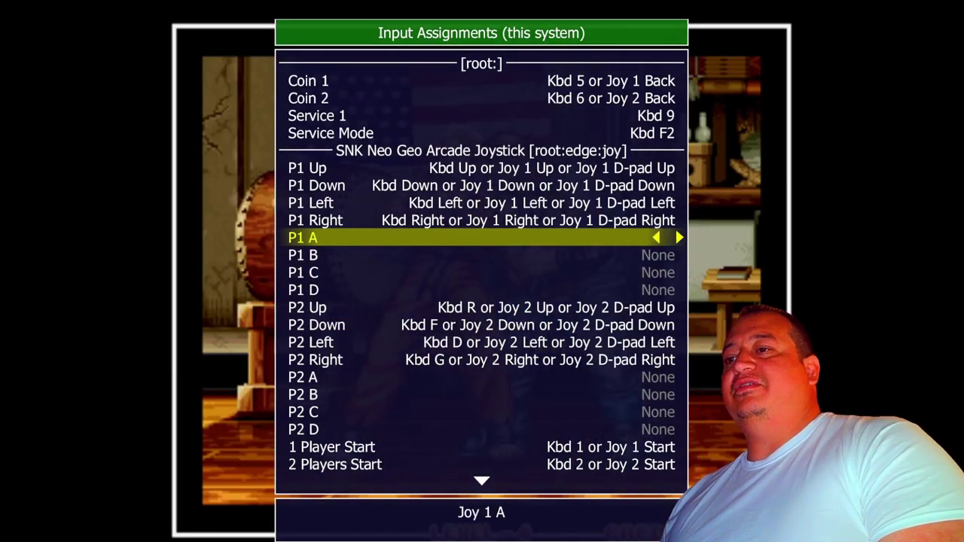
key("Down")
key("Return")
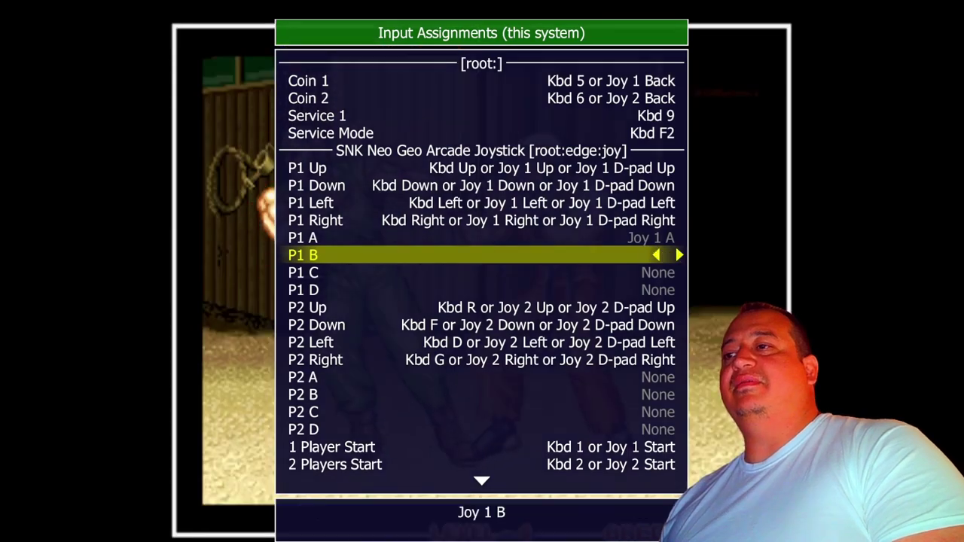
key("Down")
key("Return")
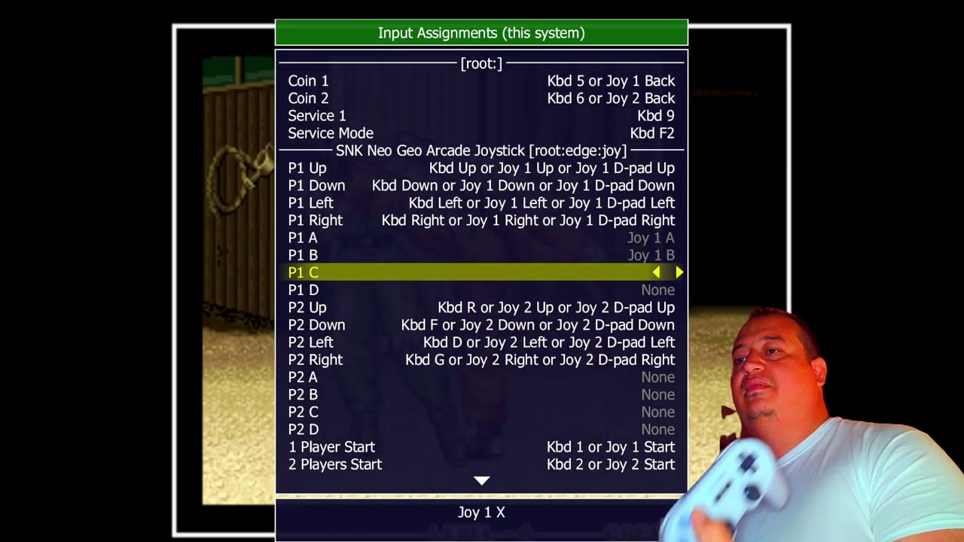
key("Down")
key("Return")
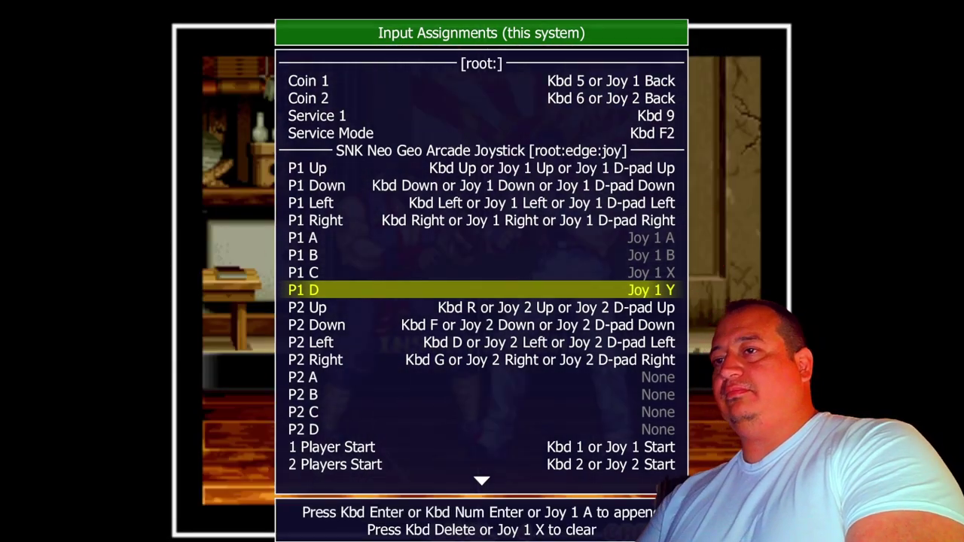
Assign P2 A to Joy 2 A, P2 B to Joy 2 B, P2 C to Joy 2 X and P2 D to Joy 2 Y.
key("Down")
key("Down")
key("Down")
key("Down")
key("Down")
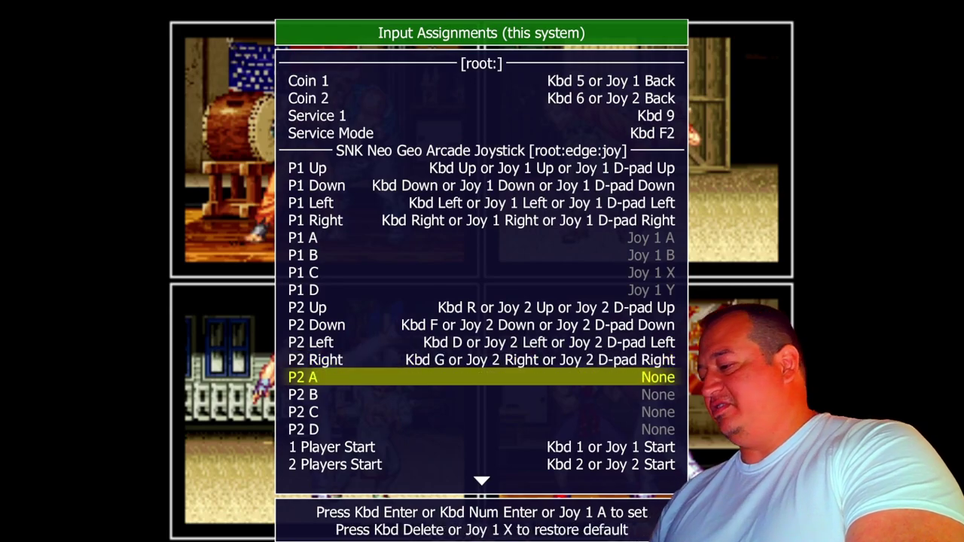
key("Return")
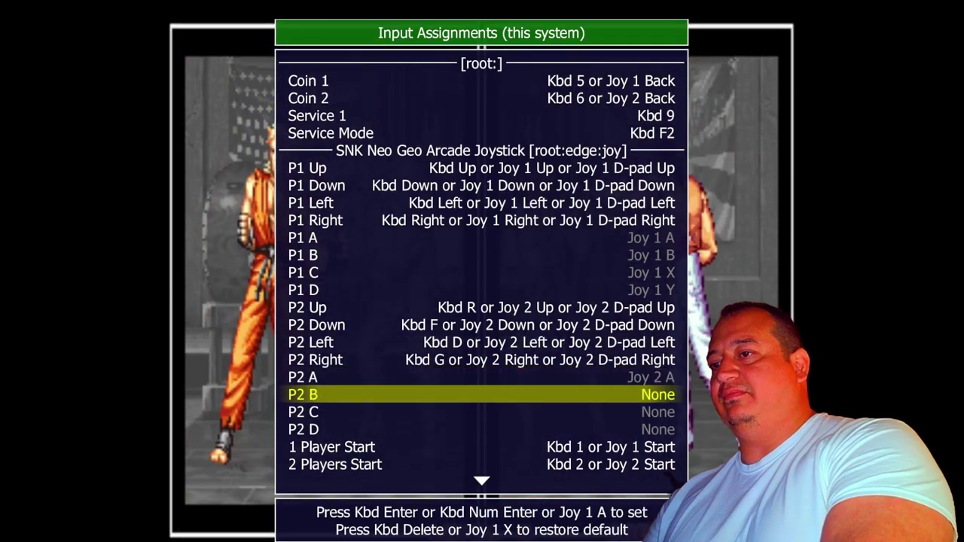
key("Return")
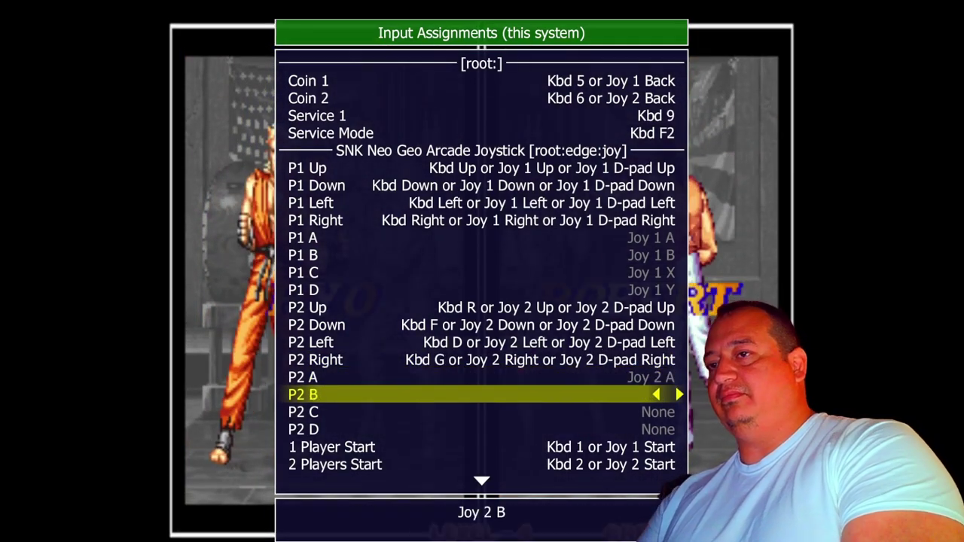
key("Return")
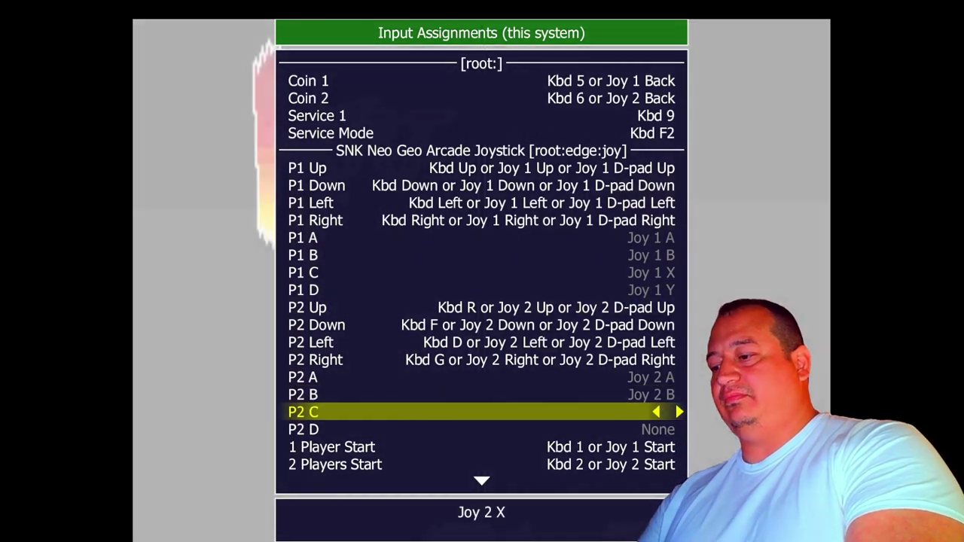
key("Return")
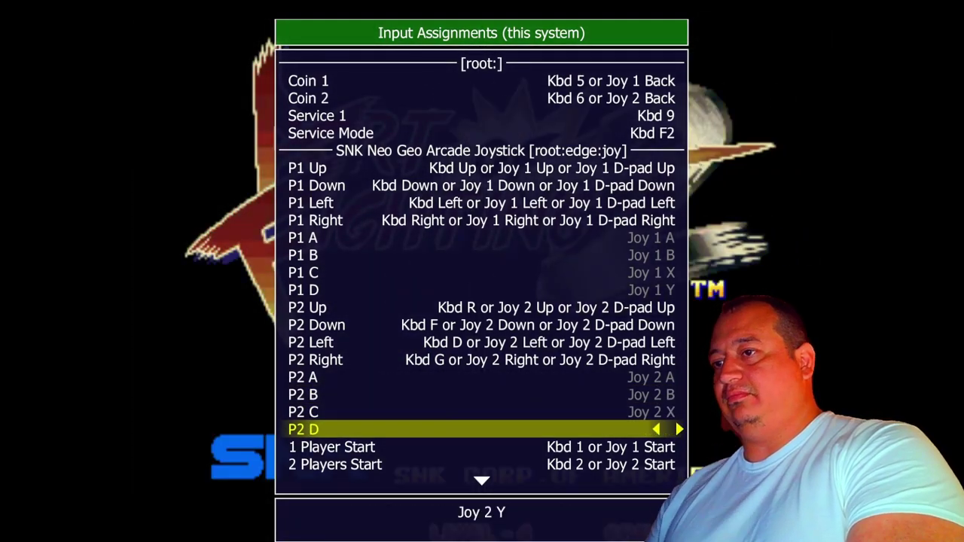
Leave the input settings, exit Art of Fighting 2 and quit MAME.
key("Escape")
key("Escape")
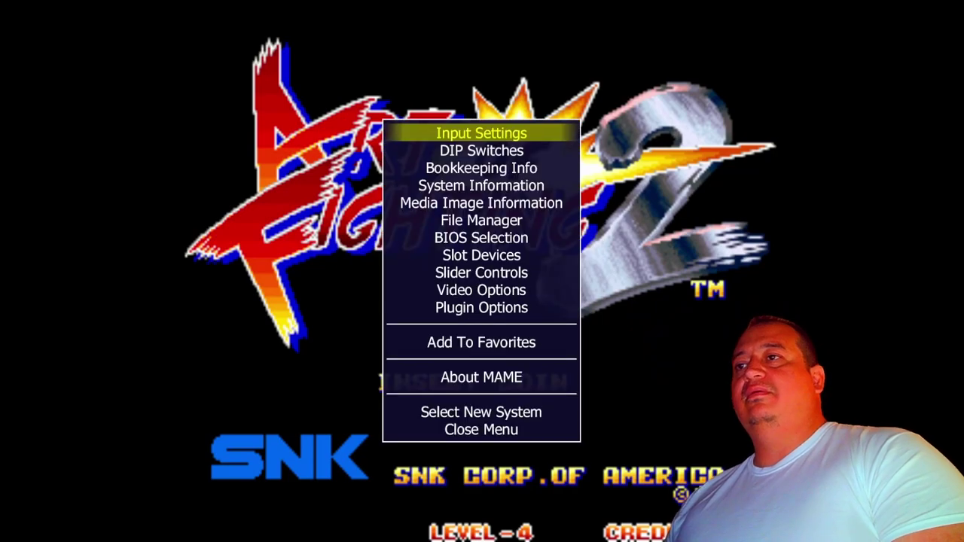
key("Escape")
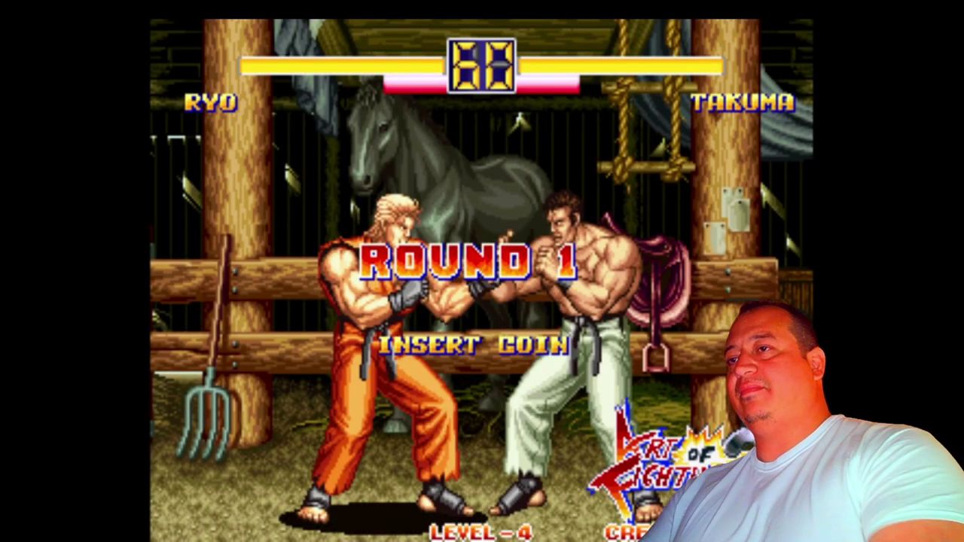
key("Escape")
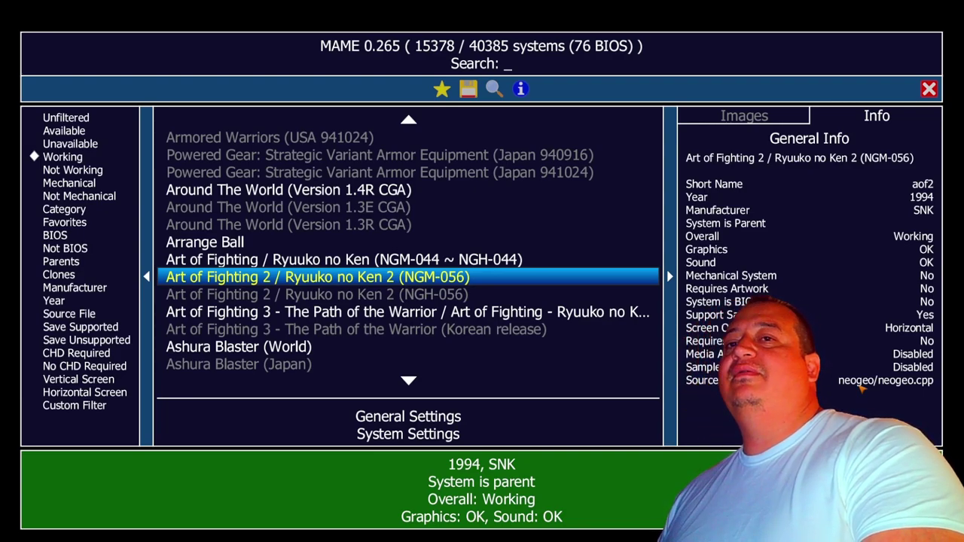
key("Escape")
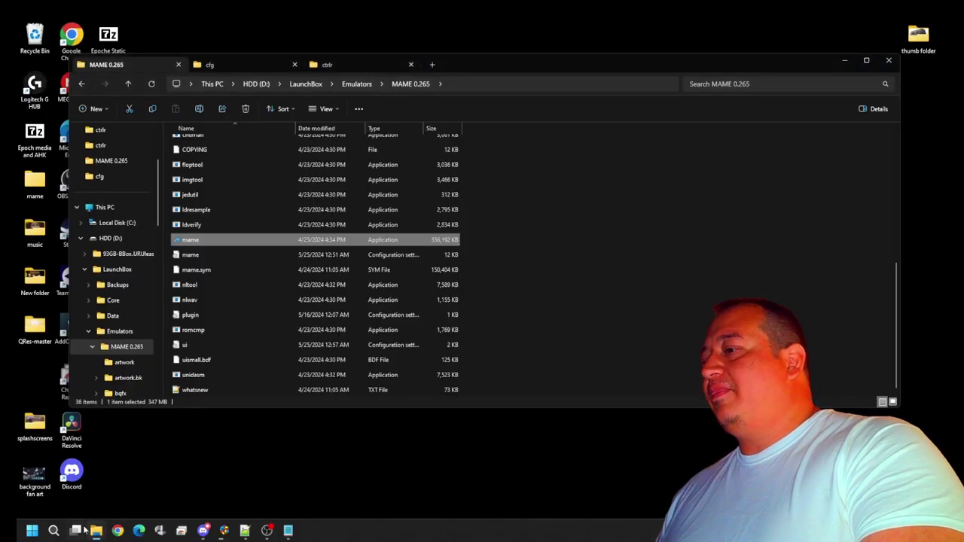
Open aof2.cfg from the cfg folder in Notepad++ and copy the entire system block, from its opening to its closing system tag.
mouse_move(96, 530)
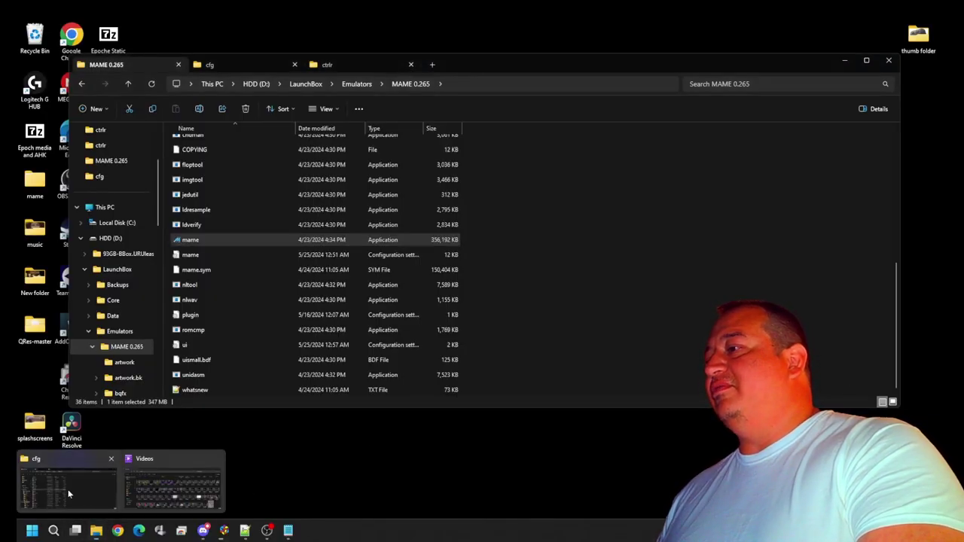
left_click(228, 66)
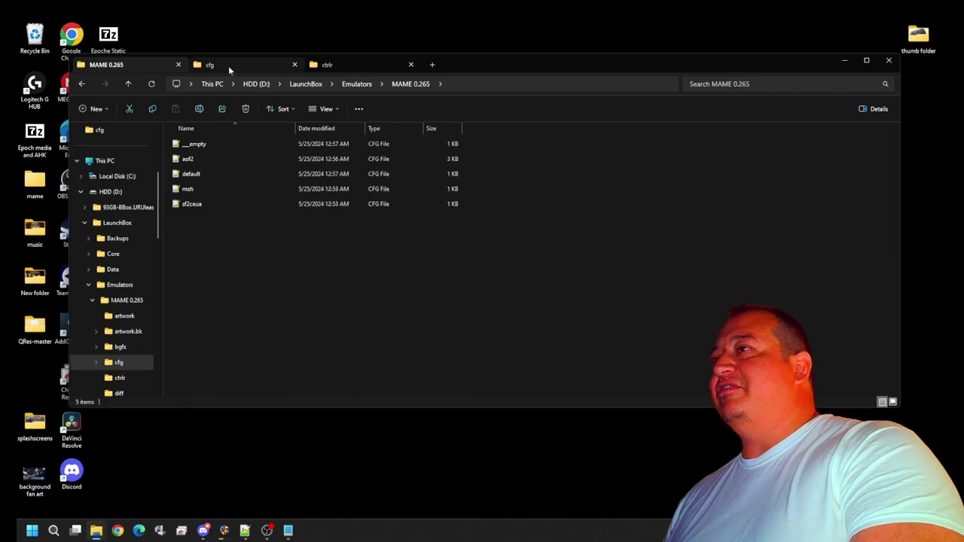
double_click(212, 159)
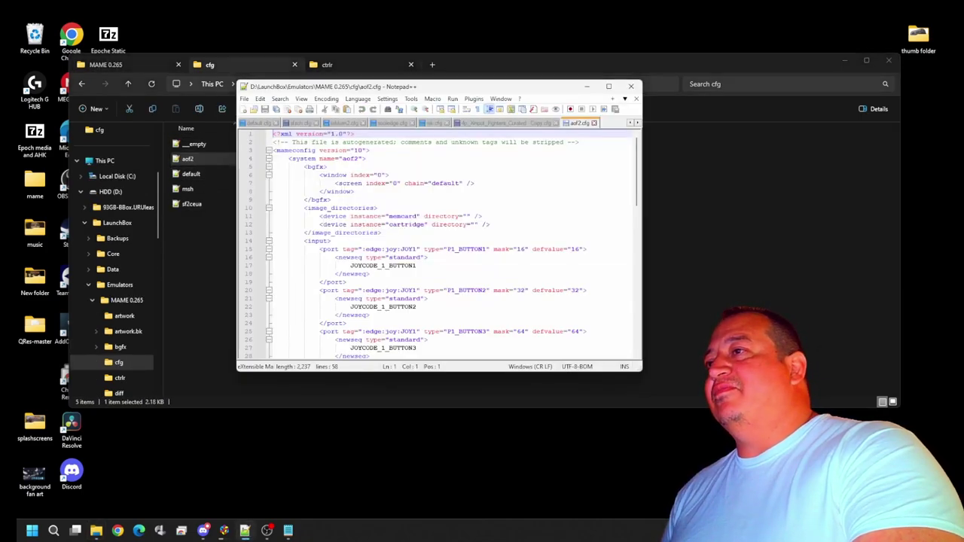
left_click_drag(288, 158, 335, 339)
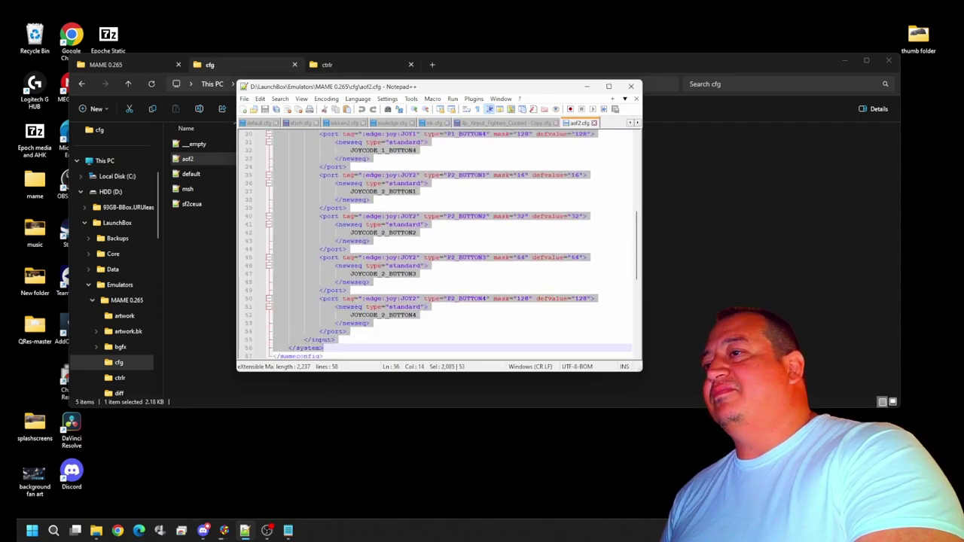
right_click(317, 301)
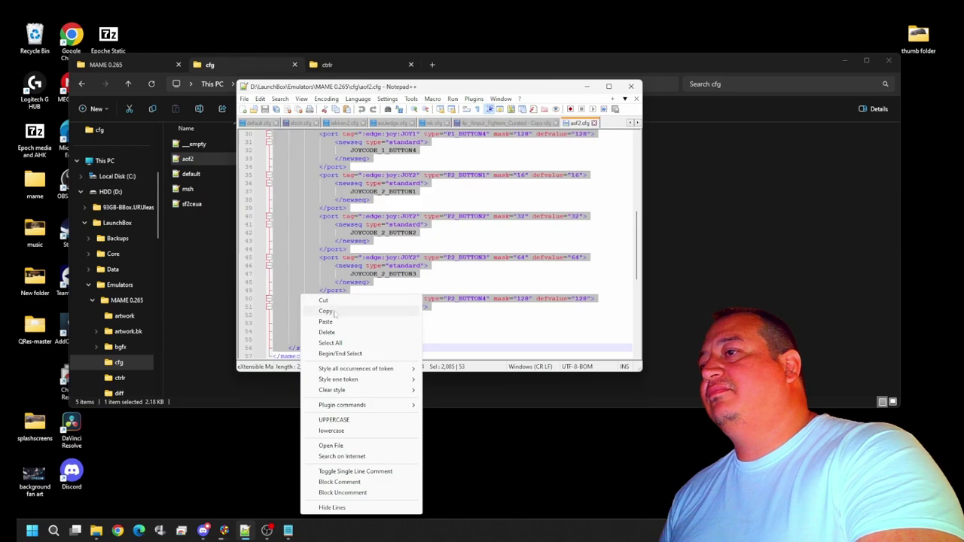
left_click(332, 311)
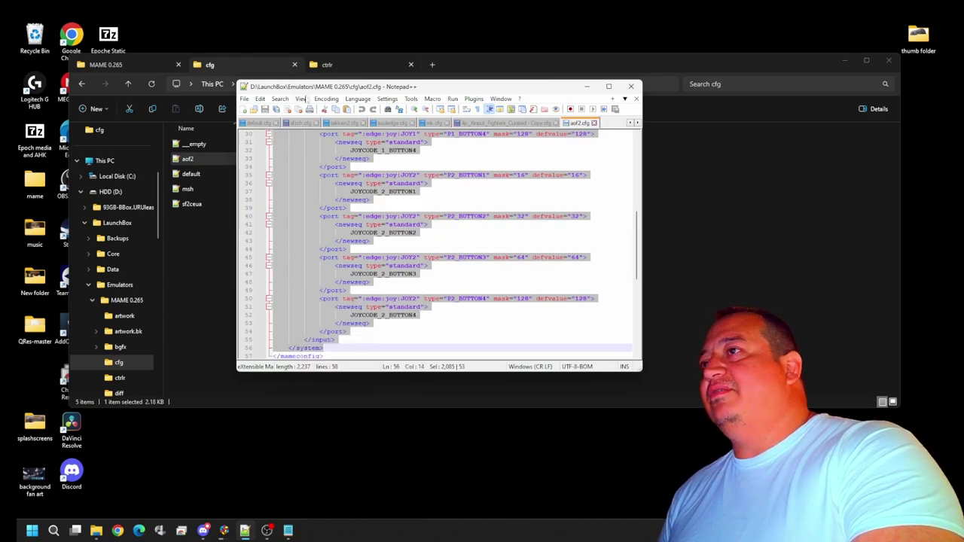
Open 4p_Xinput_Fighters.cfg from the ctrlr folder and paste the copied aof2 block on a new line after the default system's closing tag.
left_click(482, 123)
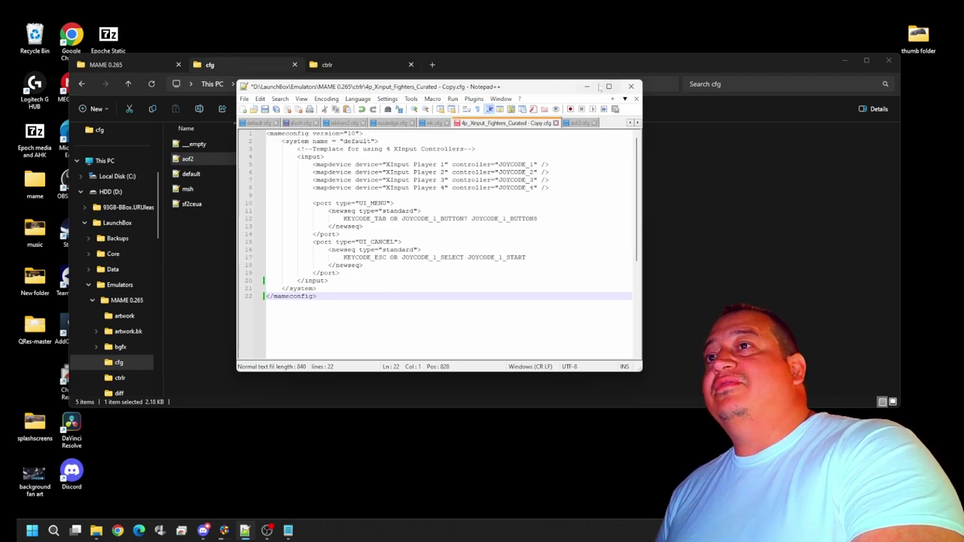
left_click(586, 88)
left_click(332, 67)
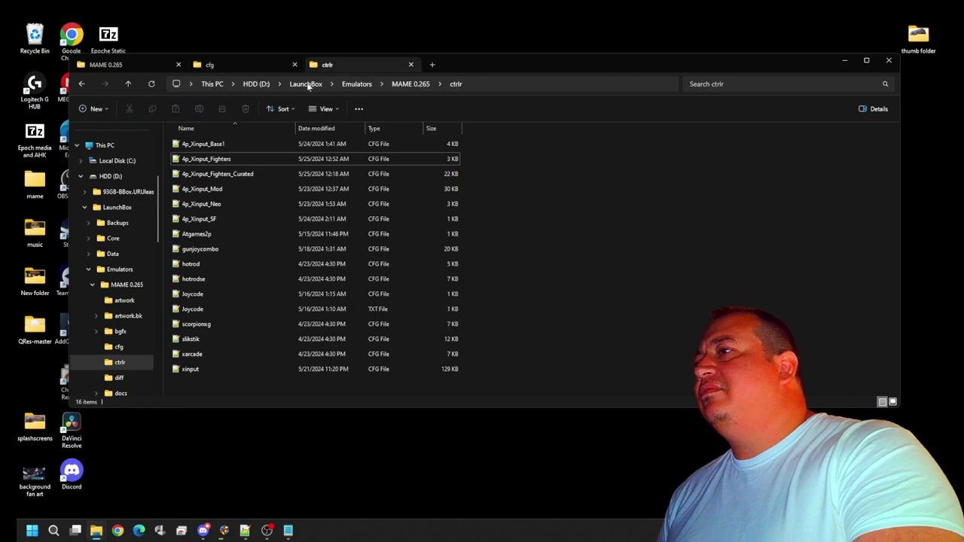
double_click(215, 160)
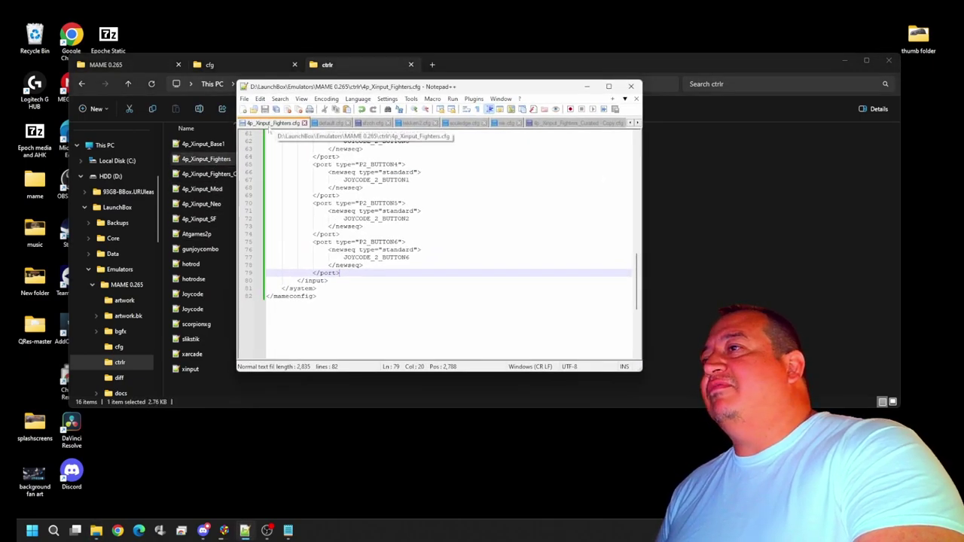
left_click(317, 289)
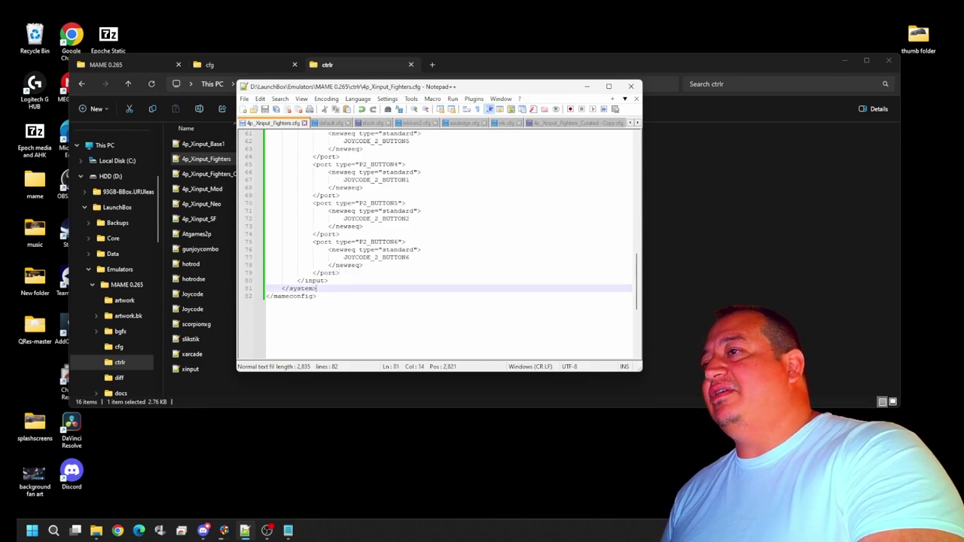
key("Return")
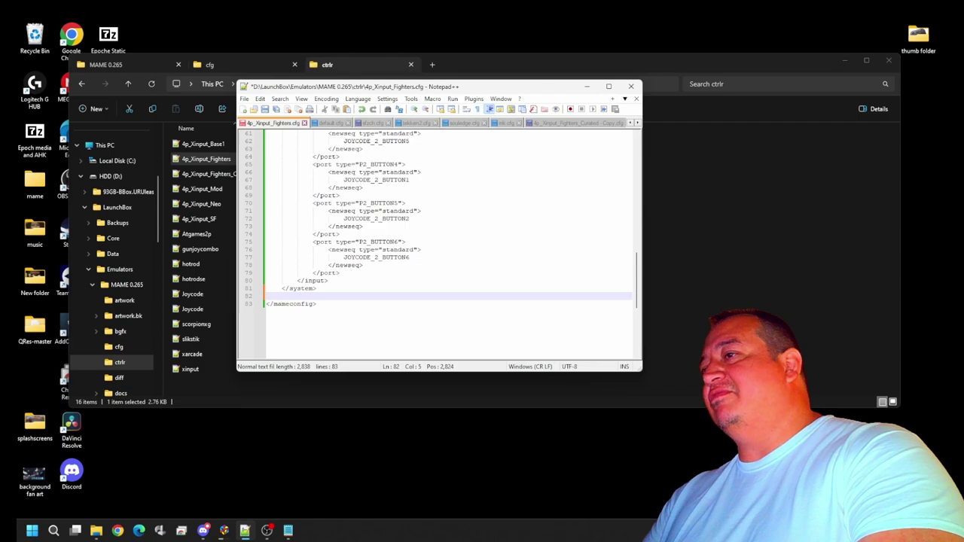
right_click(281, 295)
left_click(301, 324)
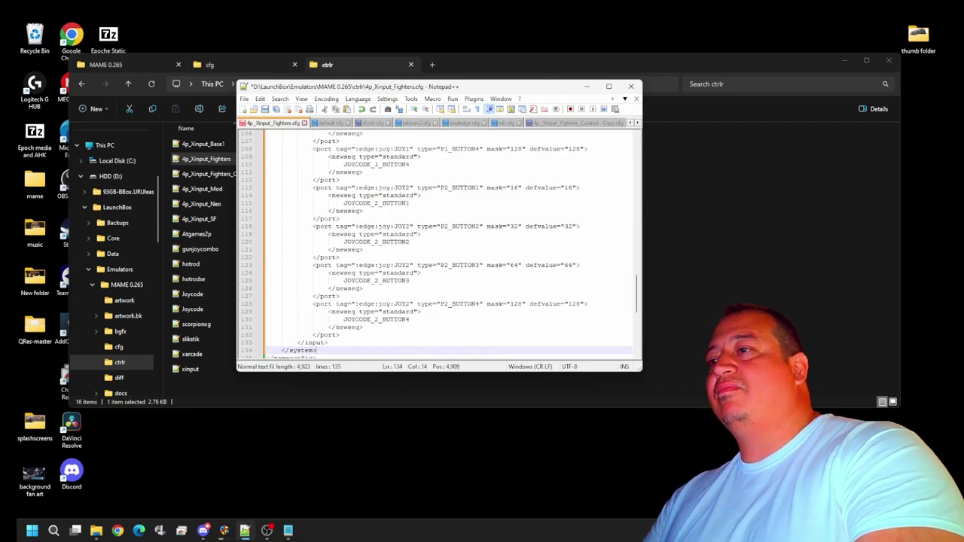
Delete the bgfx and image_directories sections from the pasted aof2 block and realign the opening input tag beneath the system line.
scroll(437, 241, "up", 10)
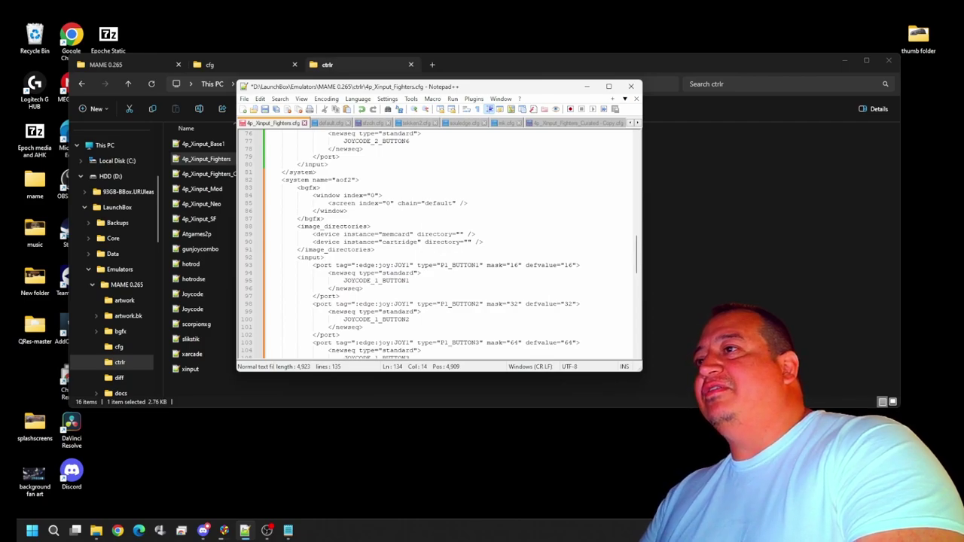
left_click_drag(297, 187, 375, 249)
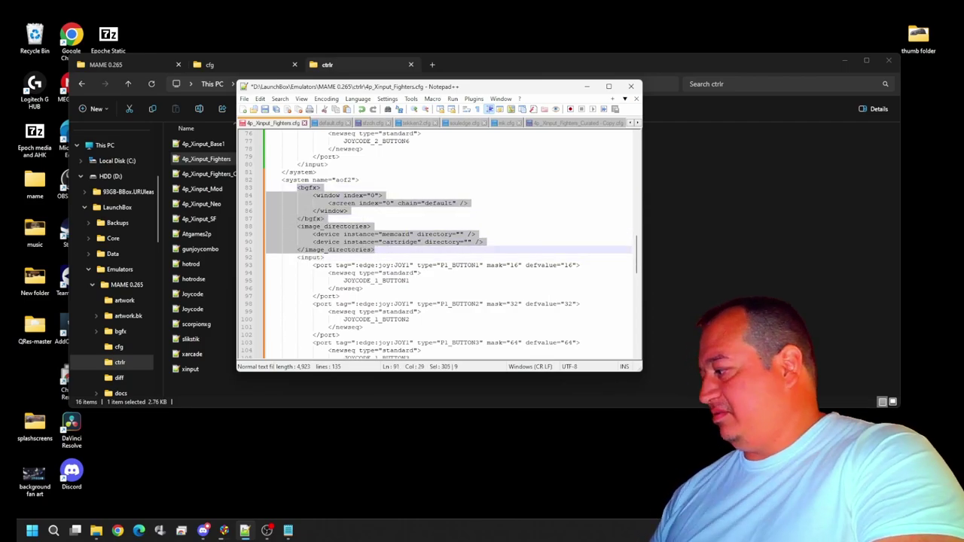
key("Delete")
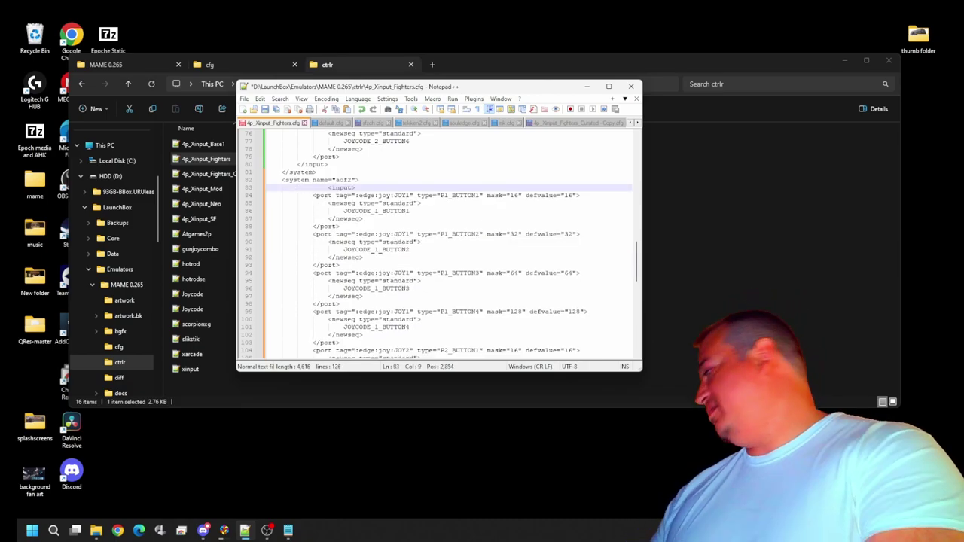
key("BackSpace")
key("BackSpace")
key("BackSpace")
key("BackSpace")
key("BackSpace")
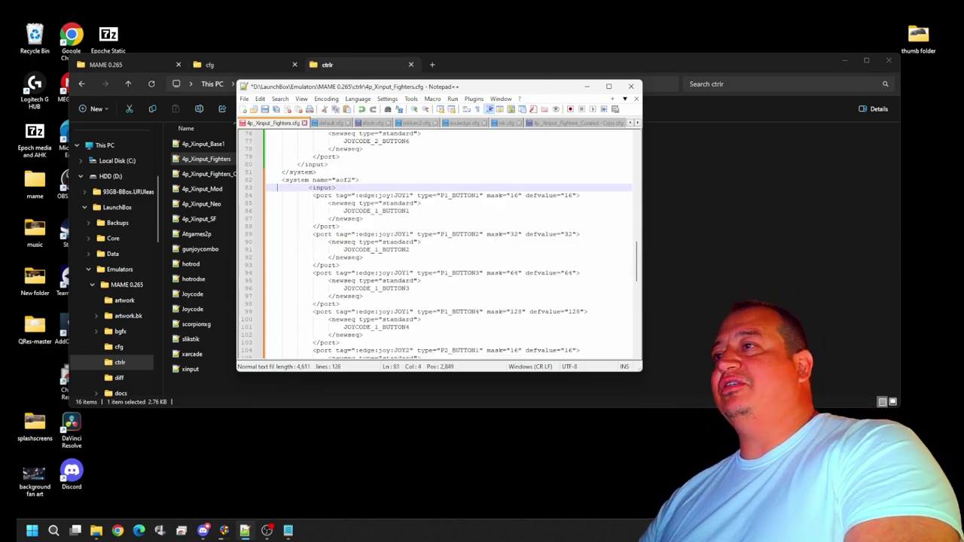
key("BackSpace")
key("BackSpace")
key("BackSpace")
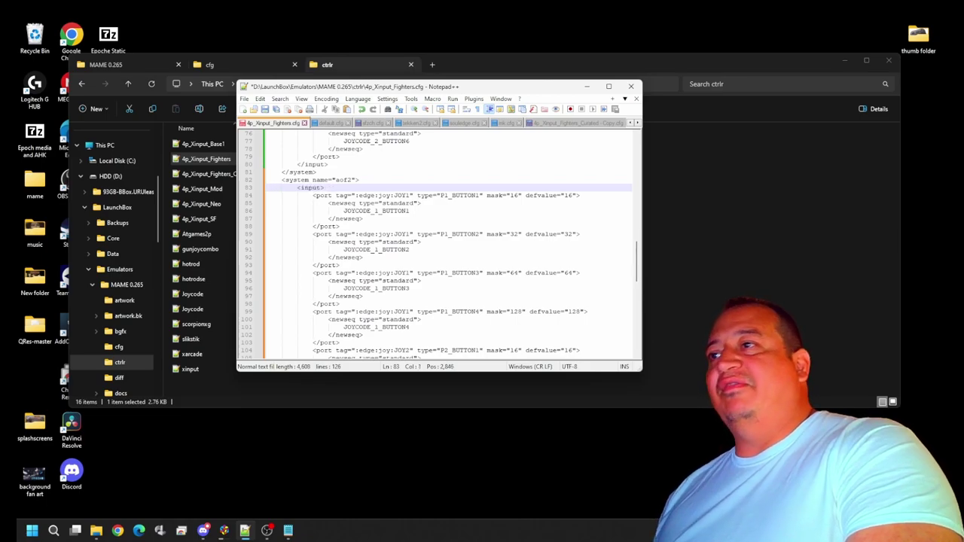
Change the pasted block's system name to neogeo, save 4p_Xinput_Fighters.cfg and check the end of the file.
left_click(347, 181)
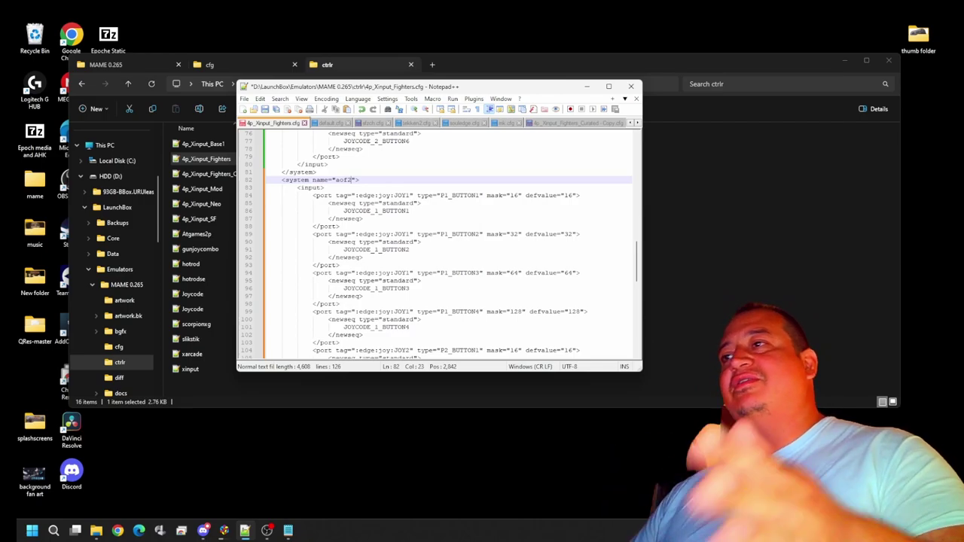
key("BackSpace")
key("BackSpace")
key("BackSpace")
key("BackSpace")
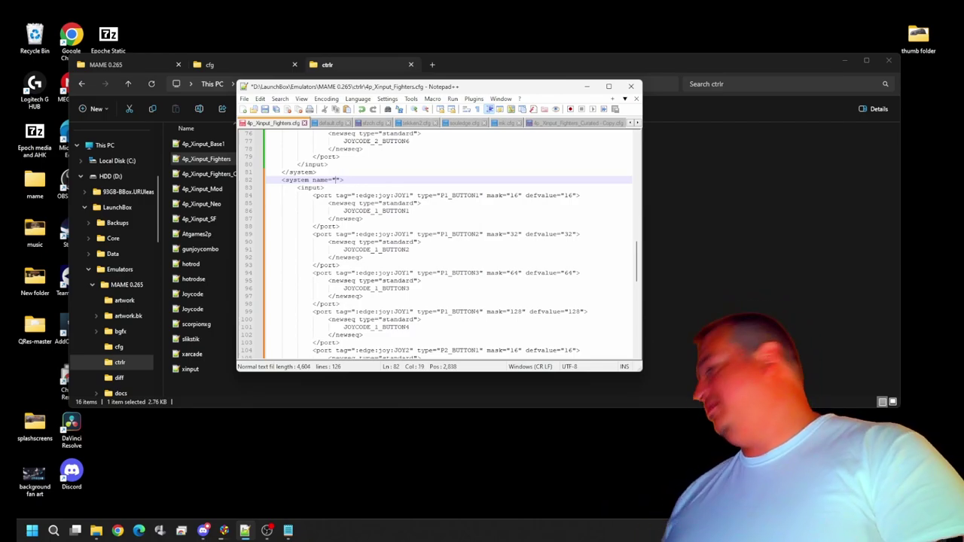
type("neo")
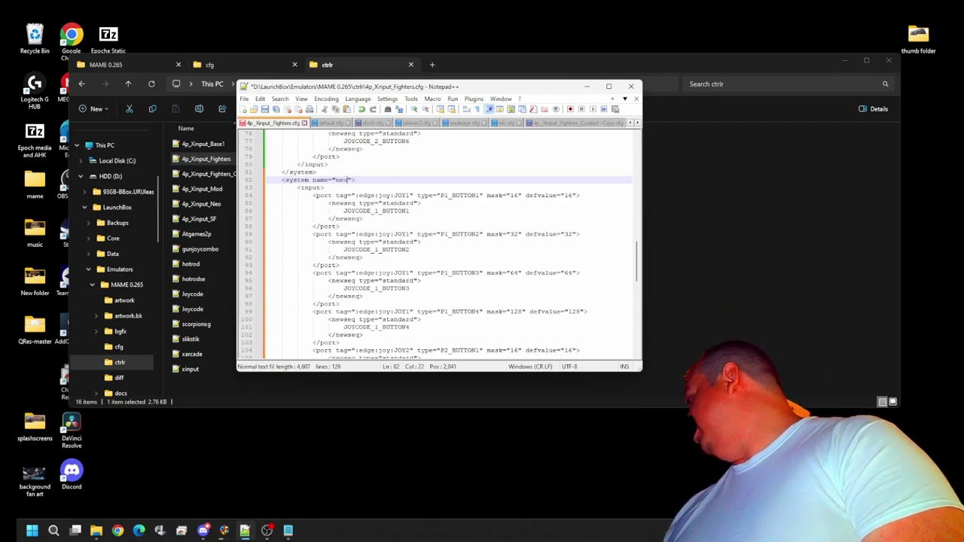
type("geo")
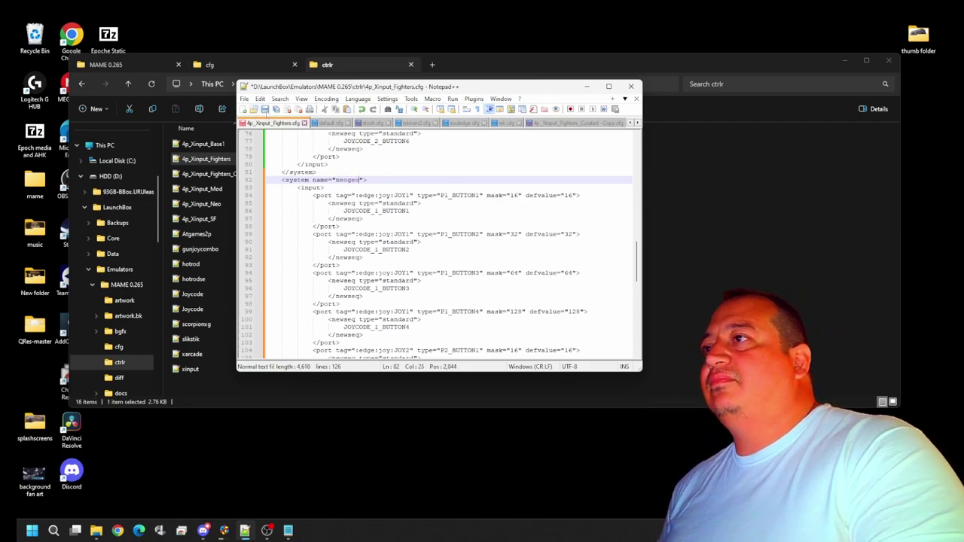
left_click(265, 109)
scroll(449, 245, "down", 10)
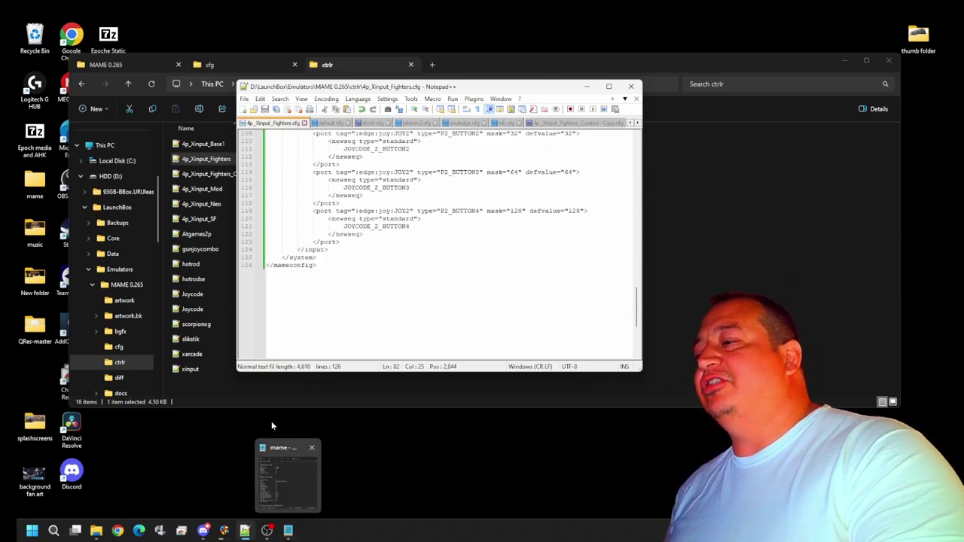
Launch mame from the MAME 0.265 folder and start Art of Fighting 3 with the Europe MVS (Ver. 2) BIOS.
left_click(229, 394)
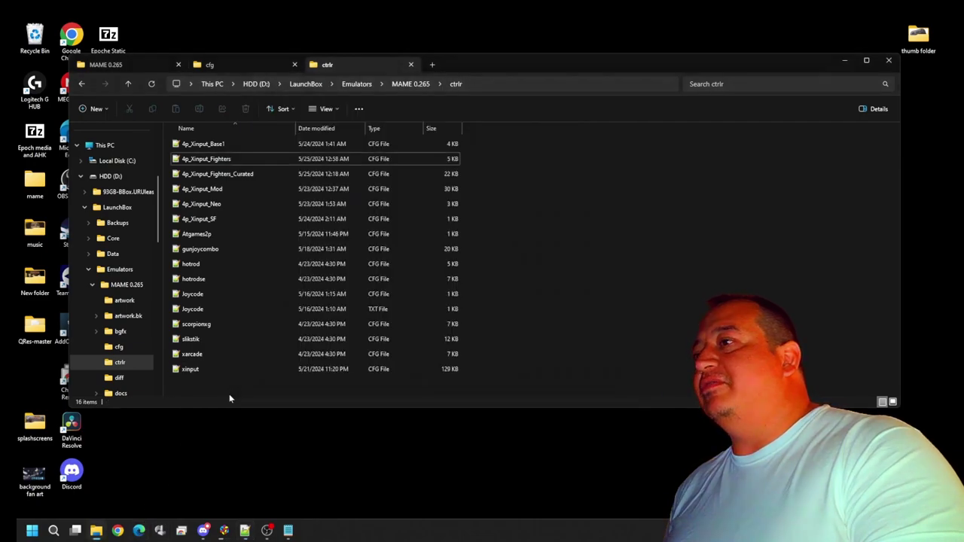
left_click(147, 66)
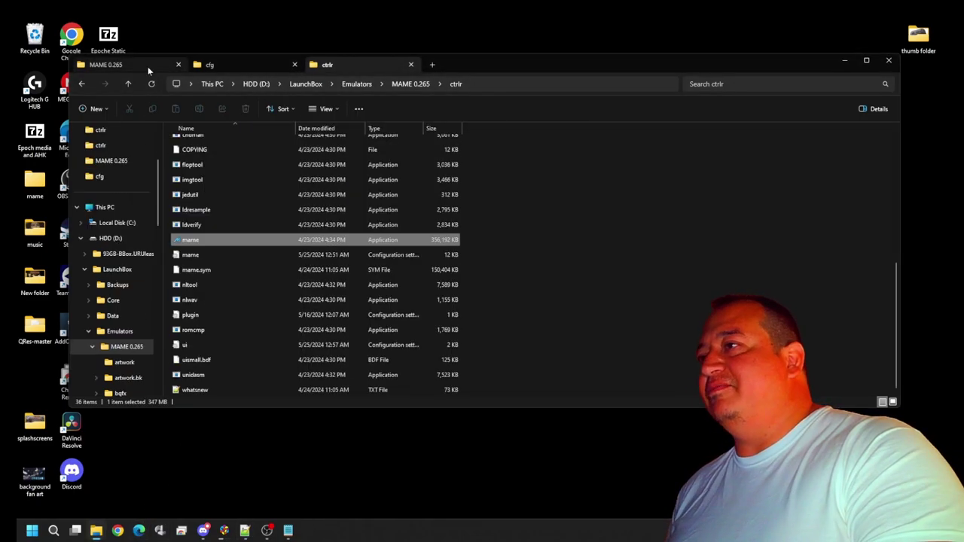
double_click(216, 240)
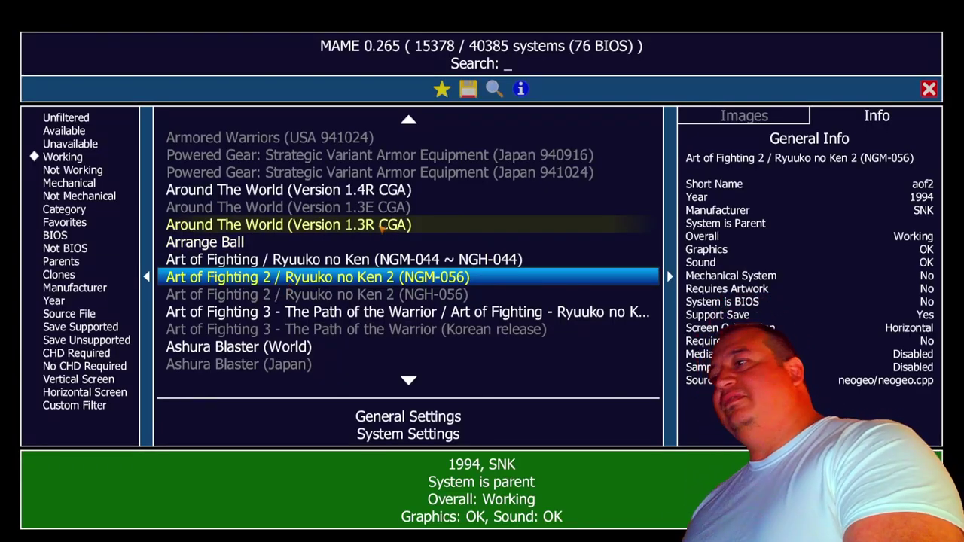
left_click(333, 313)
left_click(333, 313)
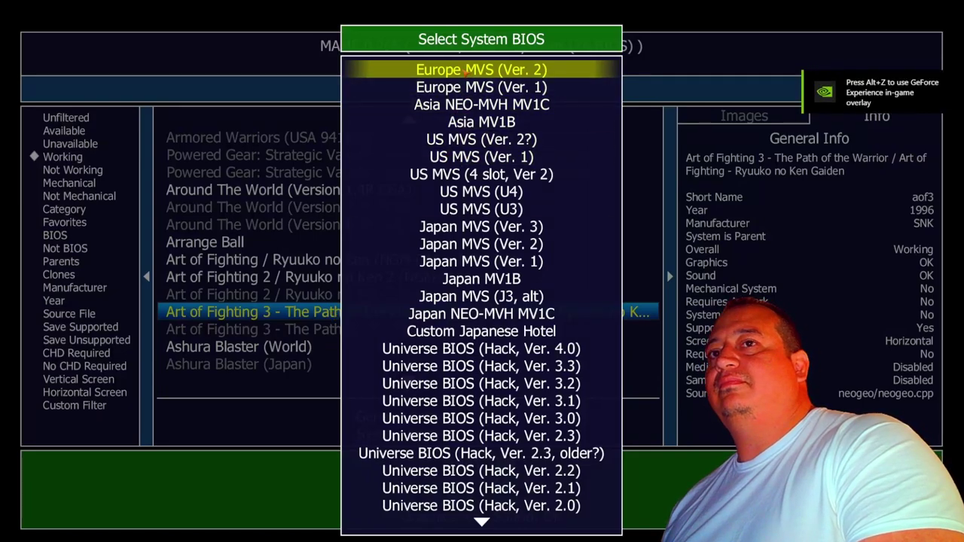
left_click(465, 70)
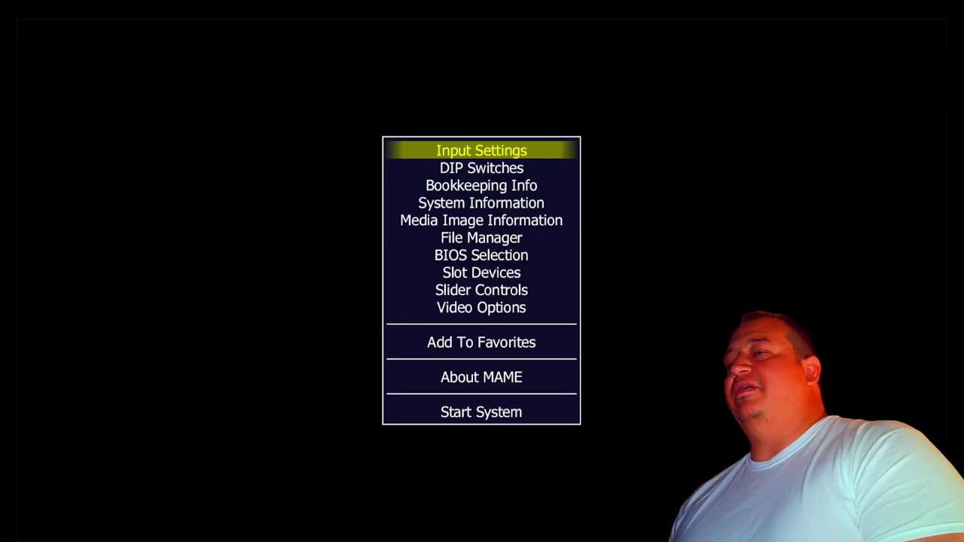
Check Art of Fighting 3's system-specific input assignments for both players' A to D buttons, and exit back to the system list.
key("Return")
key("Return")
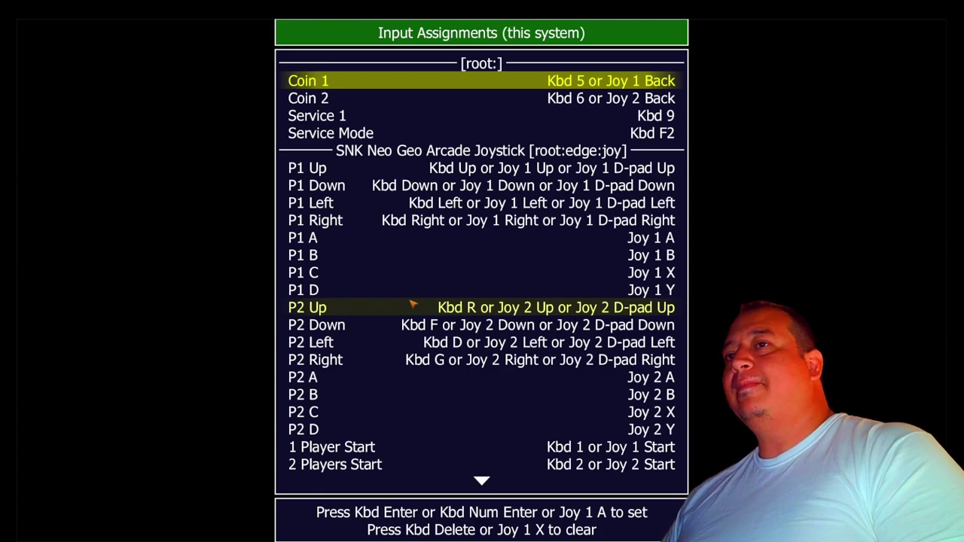
key("Escape")
key("Escape")
key("Escape")
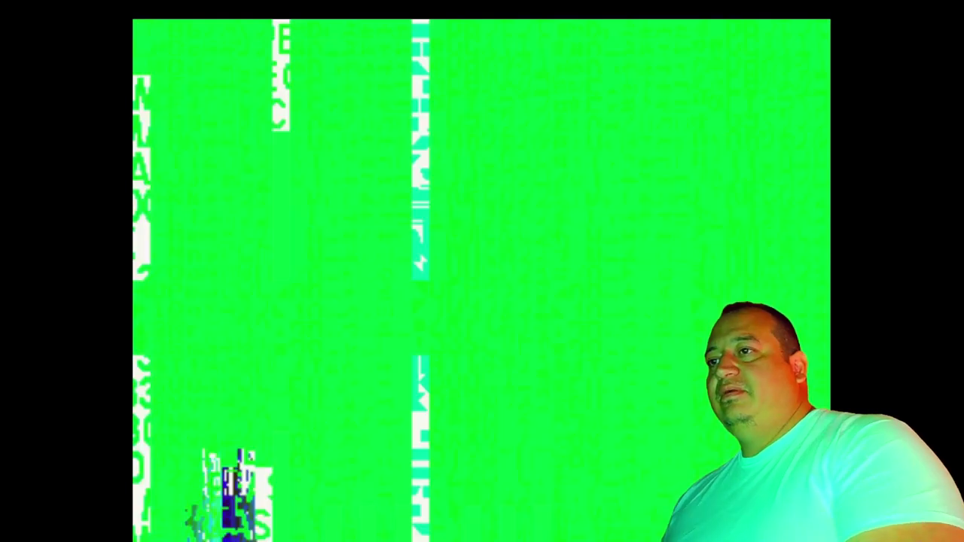
key("Escape")
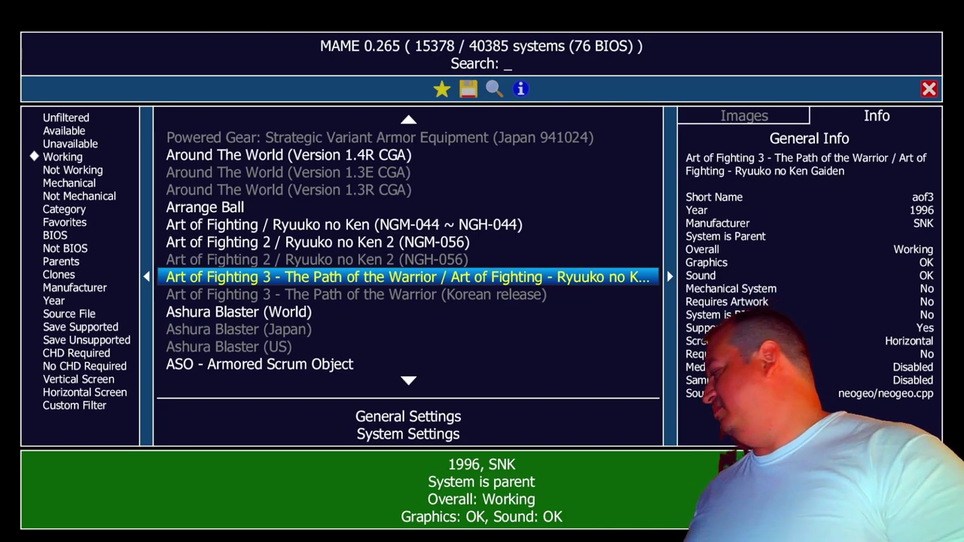
Search the system list for "mortal" and select Mortal Kombat (rev 5.0 T-Unit 03/19/93).
type("m")
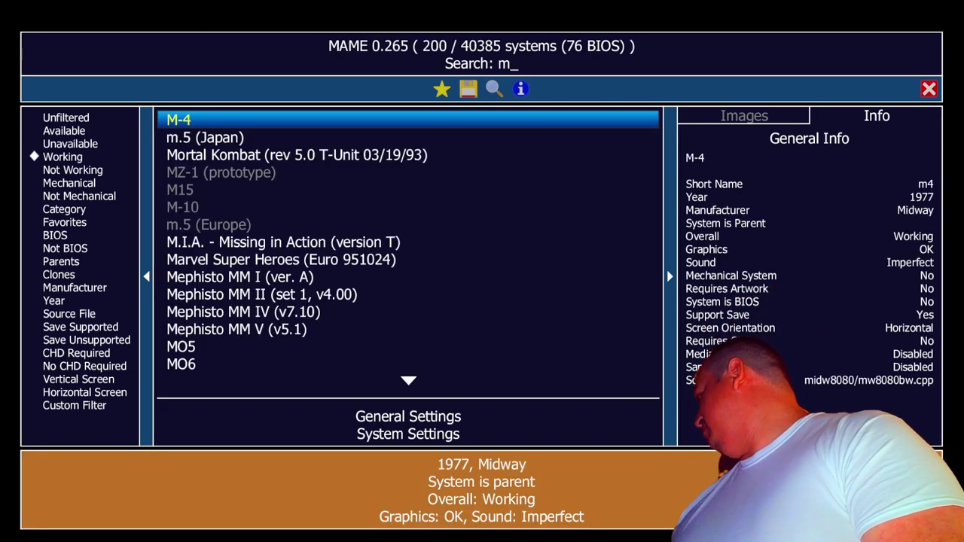
type("ortal")
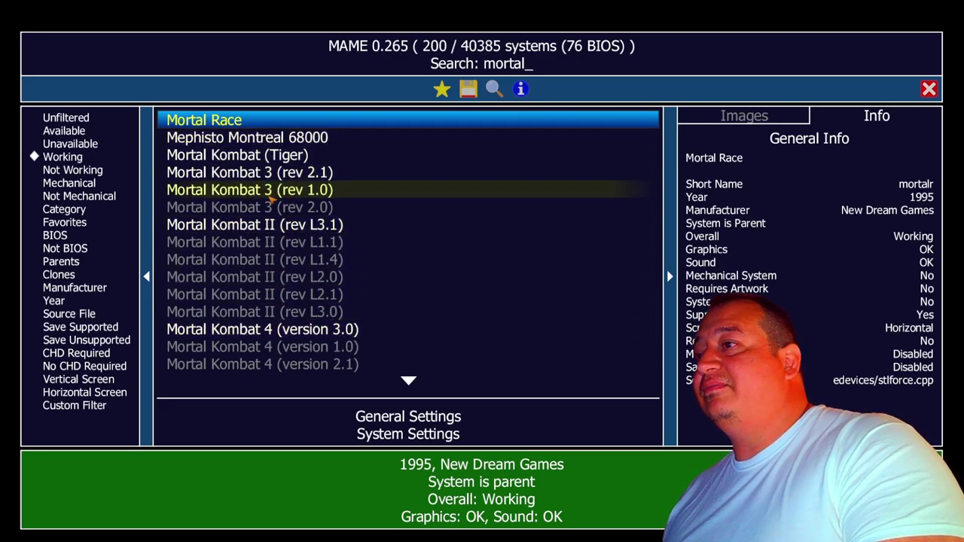
key("Down")
key("Down")
key("Down")
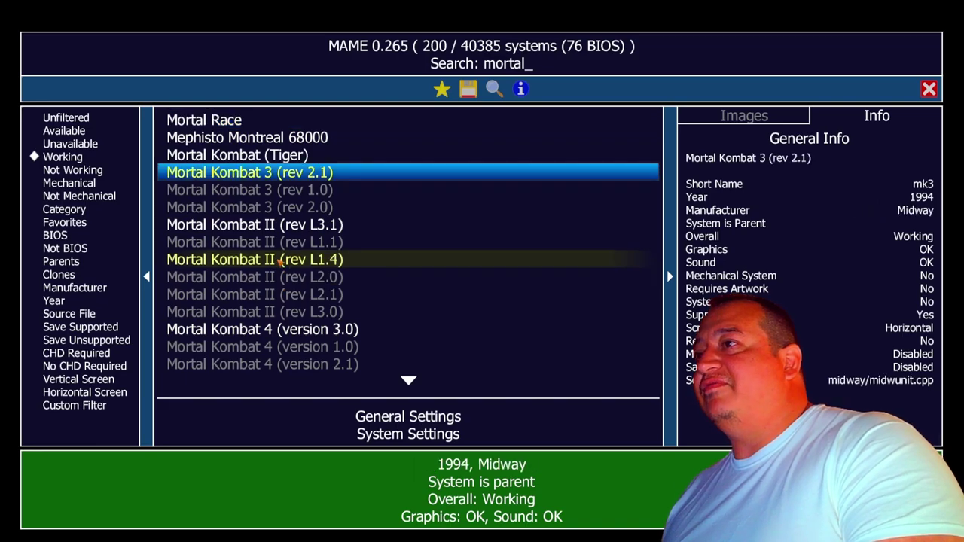
key("Down")
key("Down")
key("Down")
key("Down")
key("Down")
key("Down")
key("Down")
key("Down")
key("Down")
key("Down")
key("Down")
key("Down")
key("Down")
key("Down")
key("Down")
key("Down")
key("Down")
key("Down")
key("Down")
key("Down")
key("Down")
key("Down")
key("Down")
key("Down")
key("Down")
key("Down")
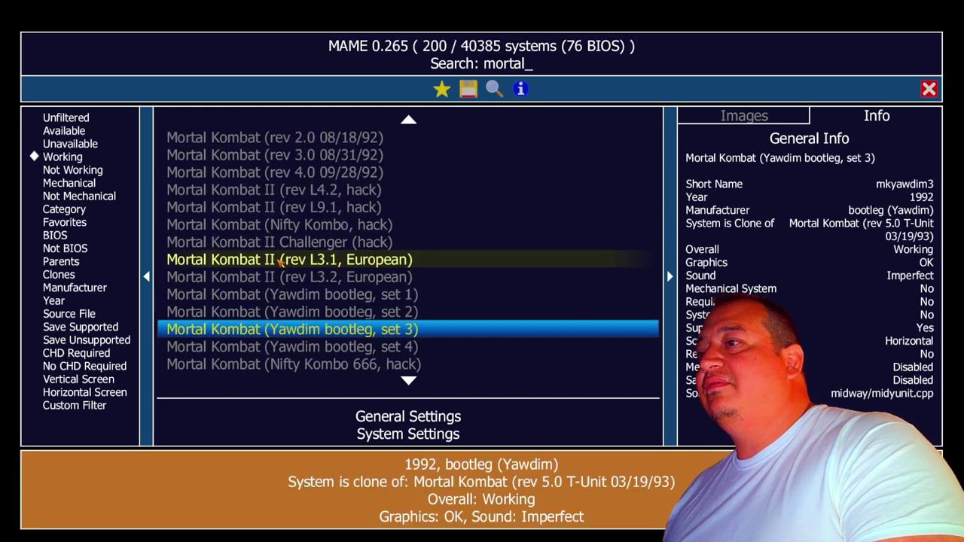
left_click(267, 363)
key("Down")
key("Down")
key("Down")
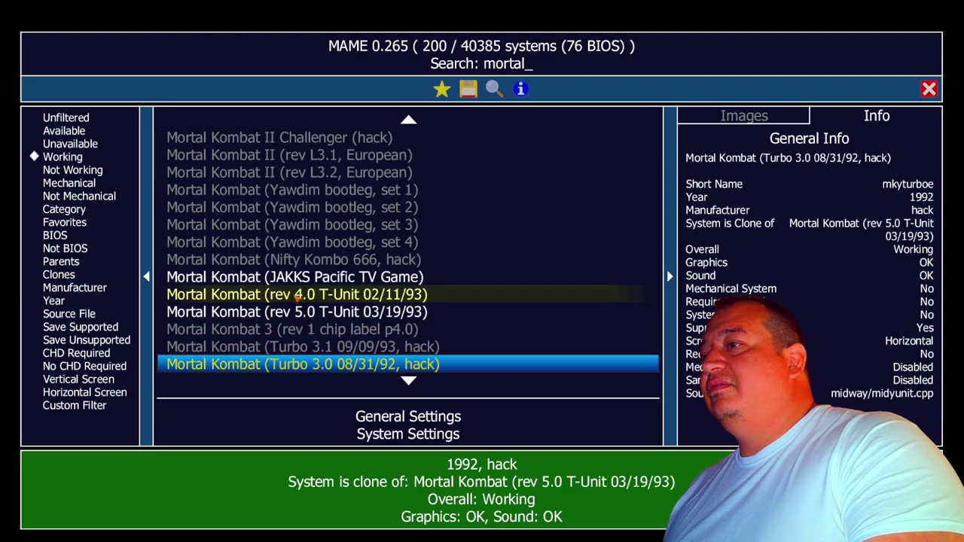
left_click(265, 315)
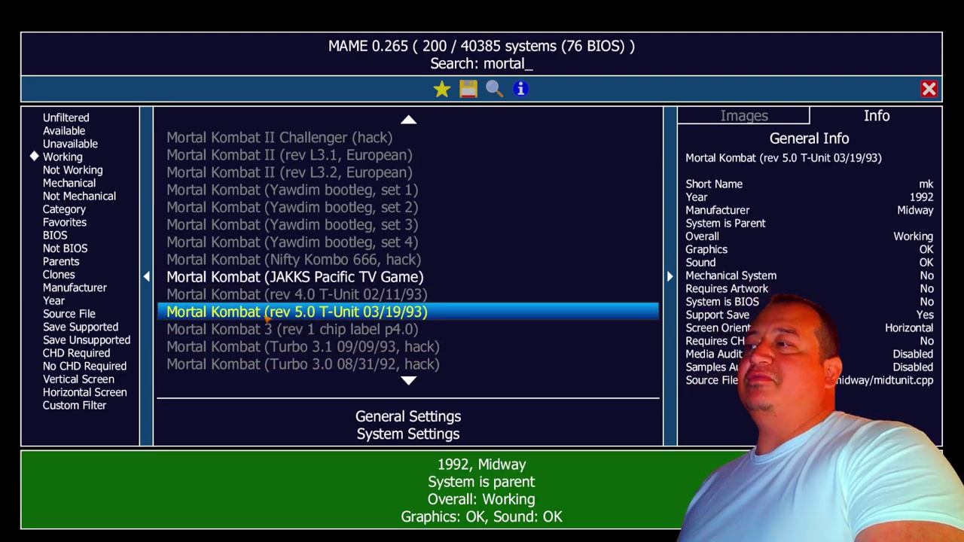
Compare the neighbouring Mortal Kombat revisions and hacks with their parent set, and start Mortal Kombat (rev 5.0 T-Unit 03/19/93).
left_click(269, 301)
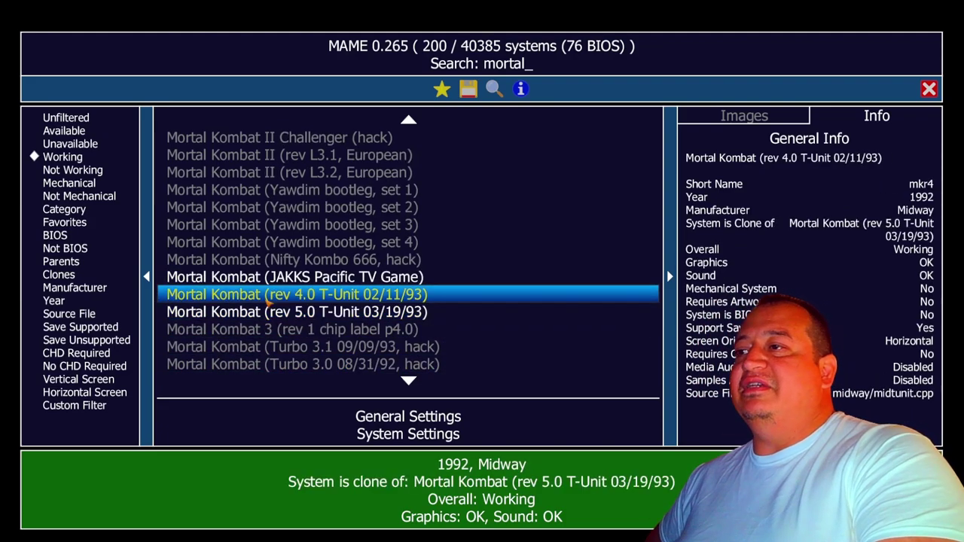
left_click(234, 314)
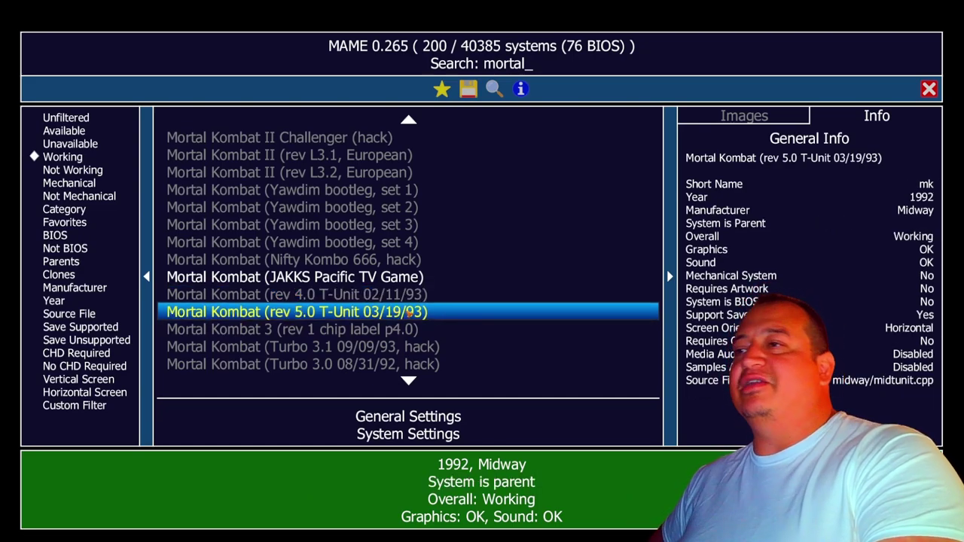
left_click(295, 347)
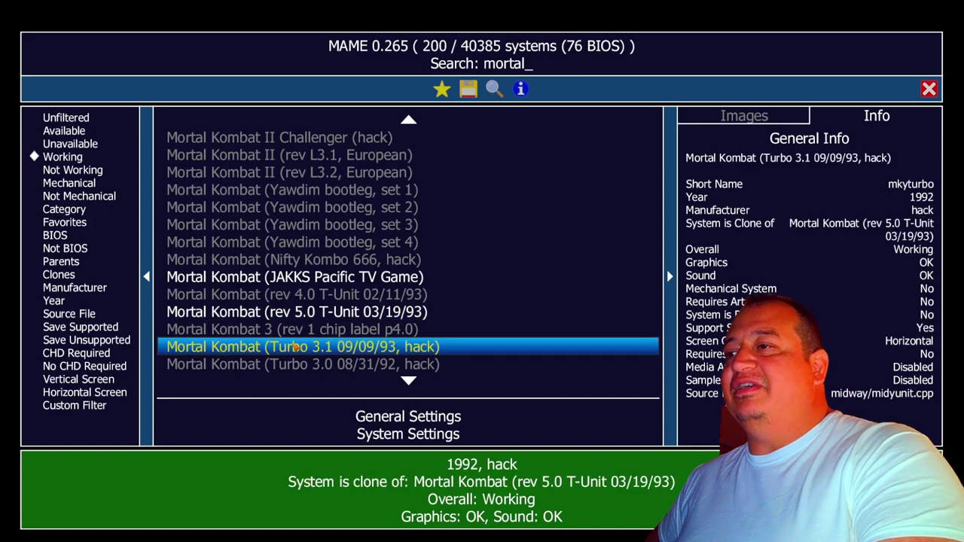
left_click(299, 333)
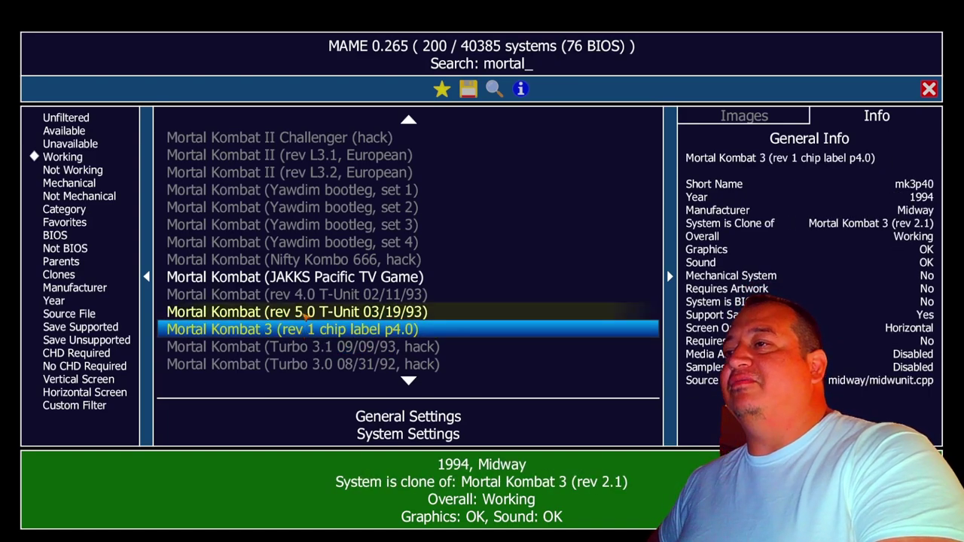
left_click(306, 316)
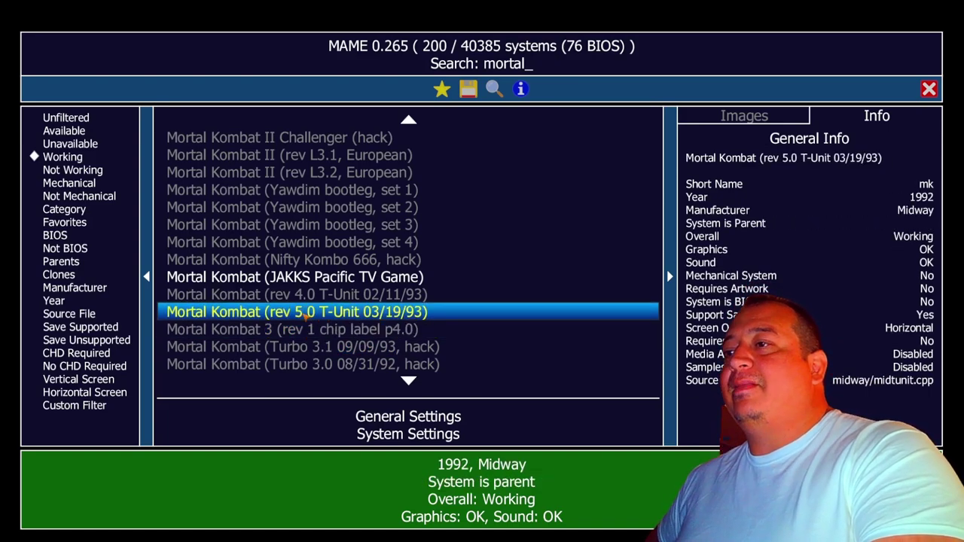
left_click(305, 317)
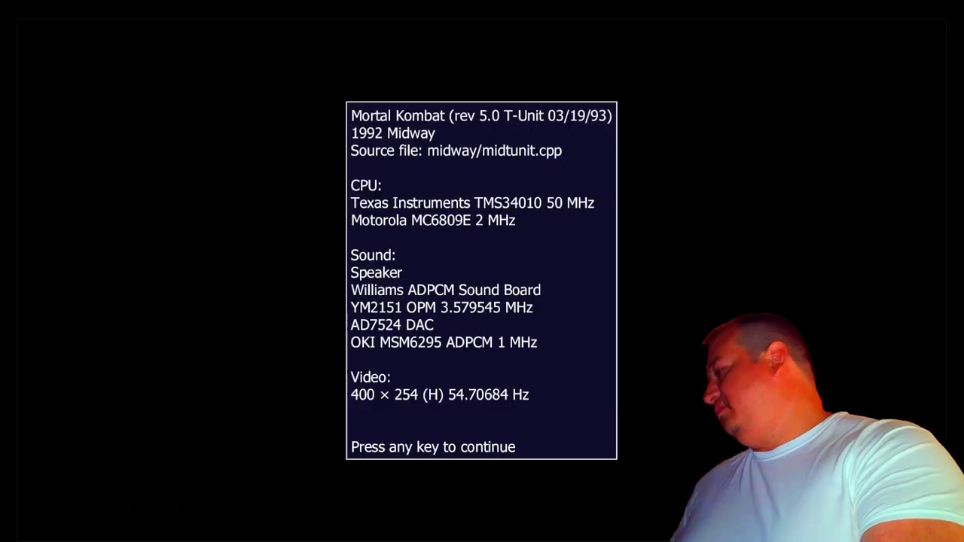
key("Return")
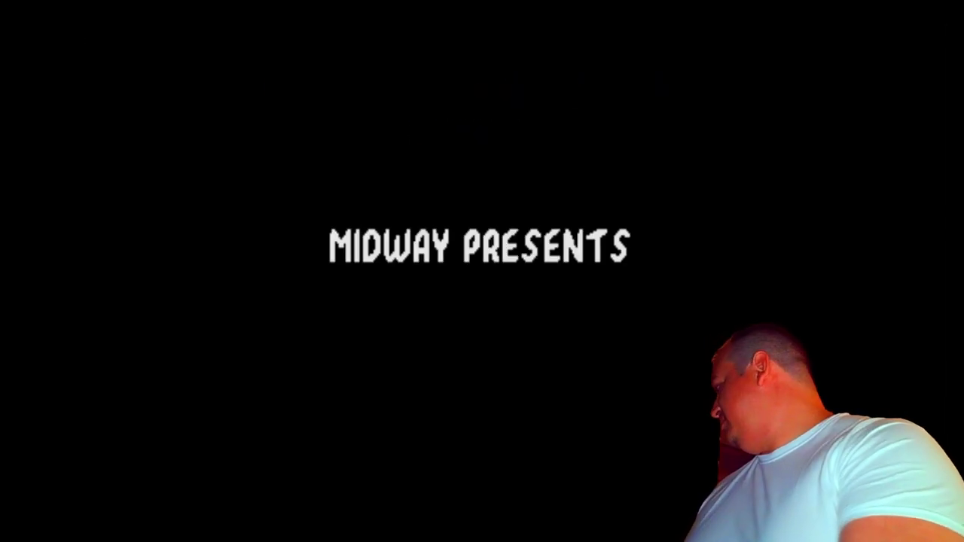
Open Mortal Kombat's system-specific input assignments and examine the player 1 punch, kick and block mappings.
key("Tab")
key("Return")
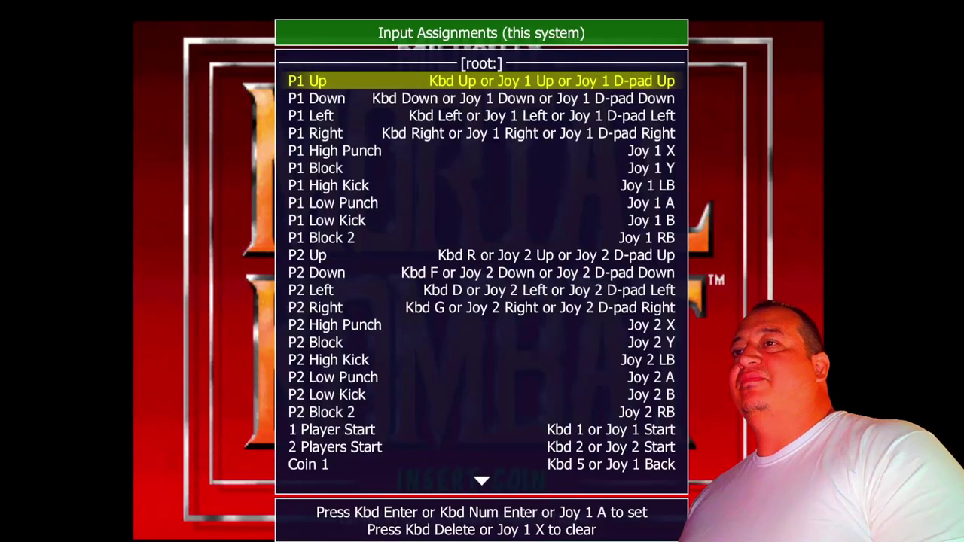
key("Down")
key("Down")
key("Down")
key("Down")
key("Down")
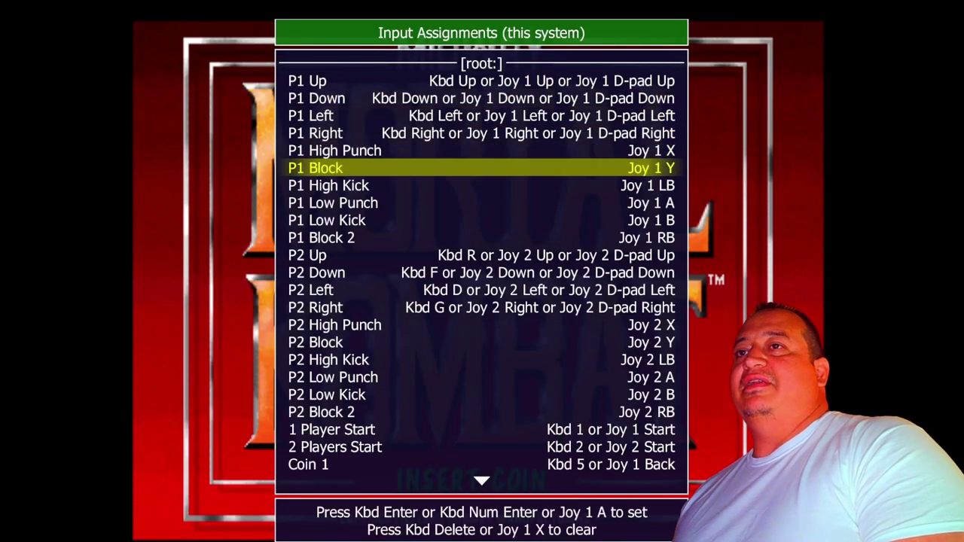
key("Up")
key("Down")
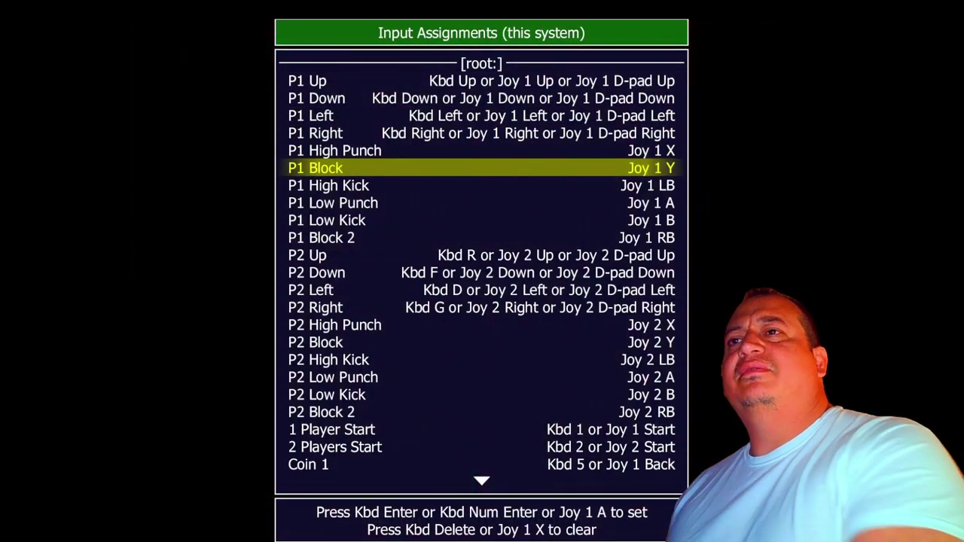
key("Down")
key("Up")
key("Up")
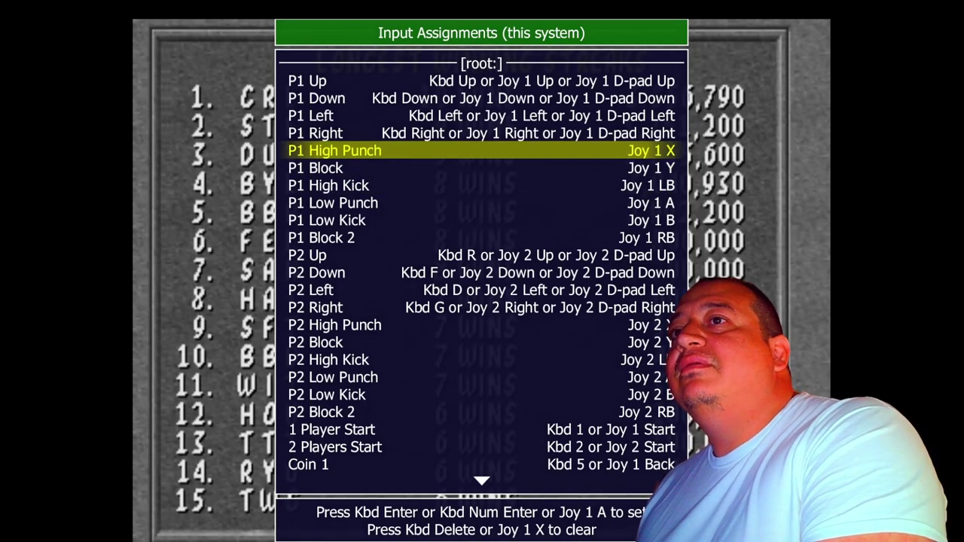
key("Down")
key("Down")
key("Down")
key("Down")
key("Down")
key("Up")
key("Up")
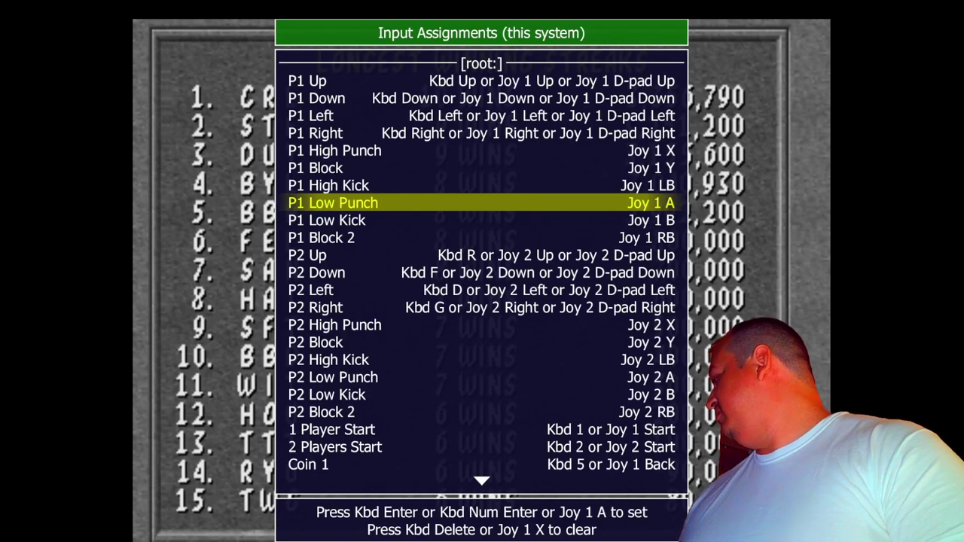
key("Home")
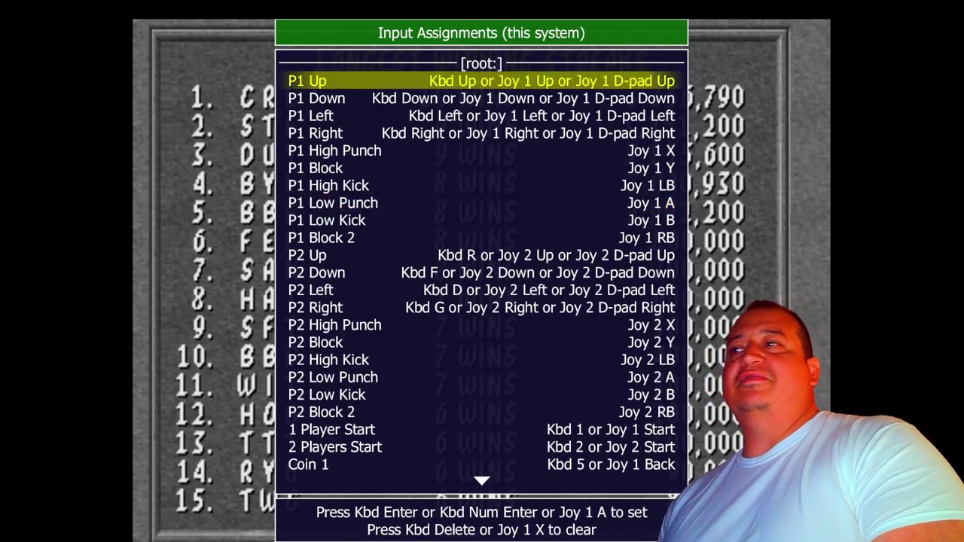
key("Down")
key("Down")
key("Down")
key("Down")
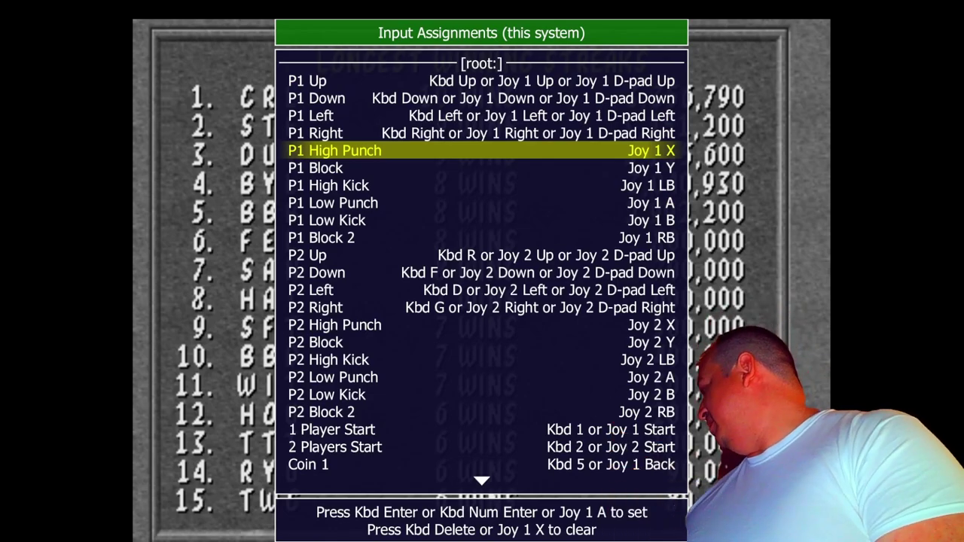
key("Down")
key("Up")
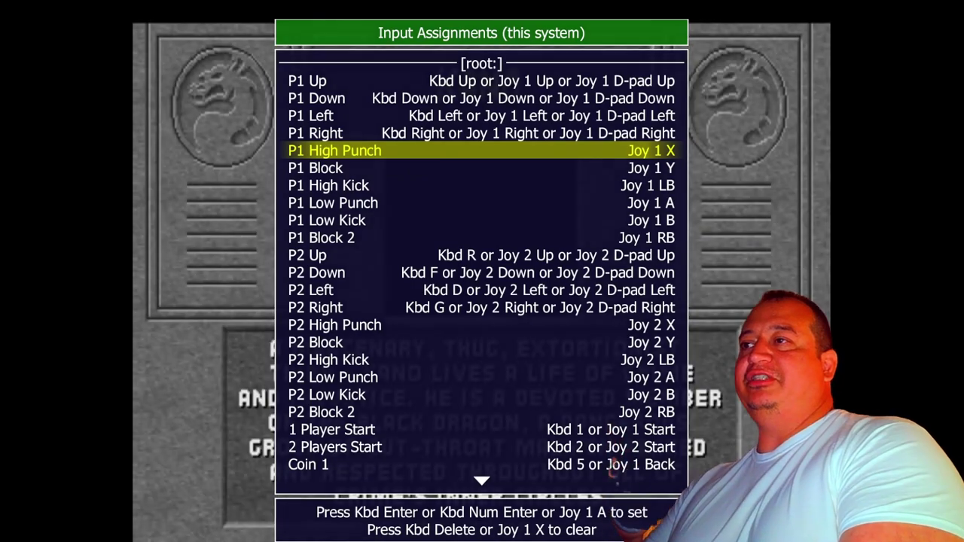
key("Down")
key("Down")
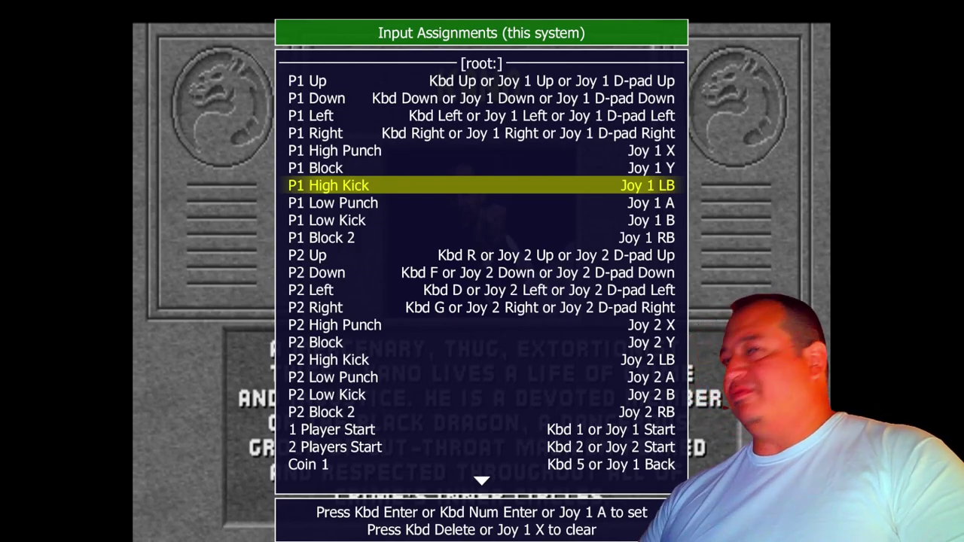
Clear the P1 High Punch, Block, High Kick, Low Punch, Low Kick and Block 2 assignments.
key("Up")
key("Up")
key("Delete")
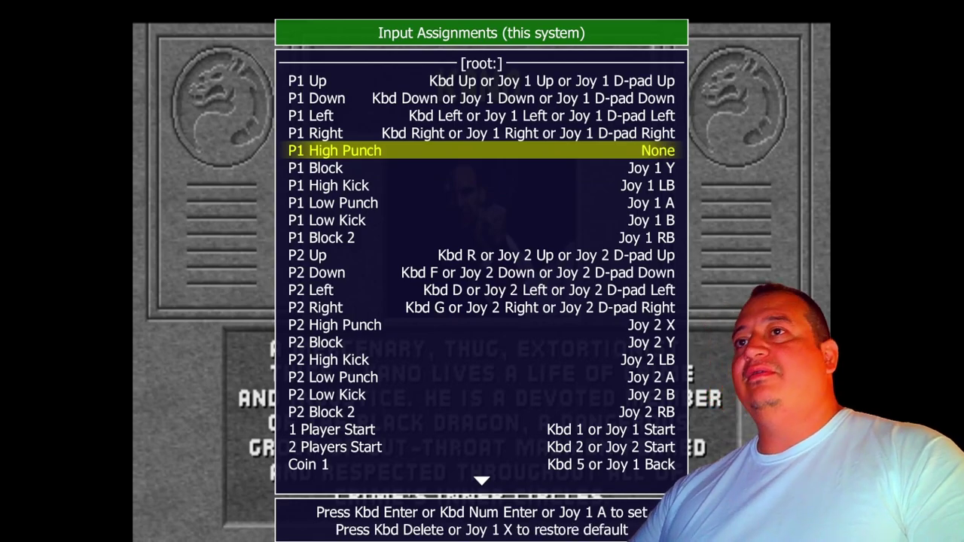
key("Down")
key("Delete")
key("Down")
key("Delete")
key("Down")
key("Delete")
key("Down")
key("Delete")
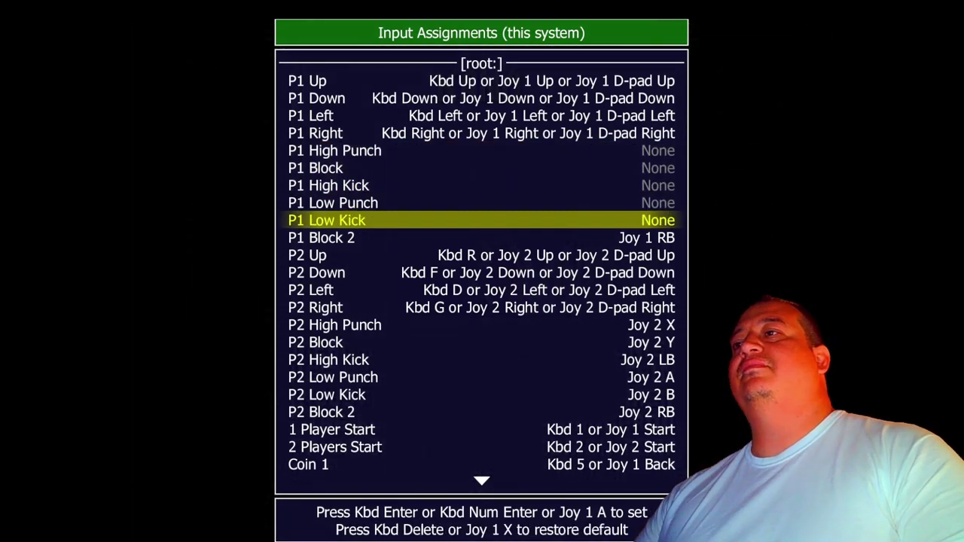
key("Down")
key("Delete")
Clear the P2 High Punch, Block, High Kick, Low Punch, Low Kick and Block 2 assignments.
key("Down")
key("Down")
key("Down")
key("Down")
key("Down")
key("Delete")
key("Down")
key("Delete")
key("Down")
key("Delete")
key("Down")
key("Delete")
key("Down")
key("Delete")
key("Down")
key("Delete")
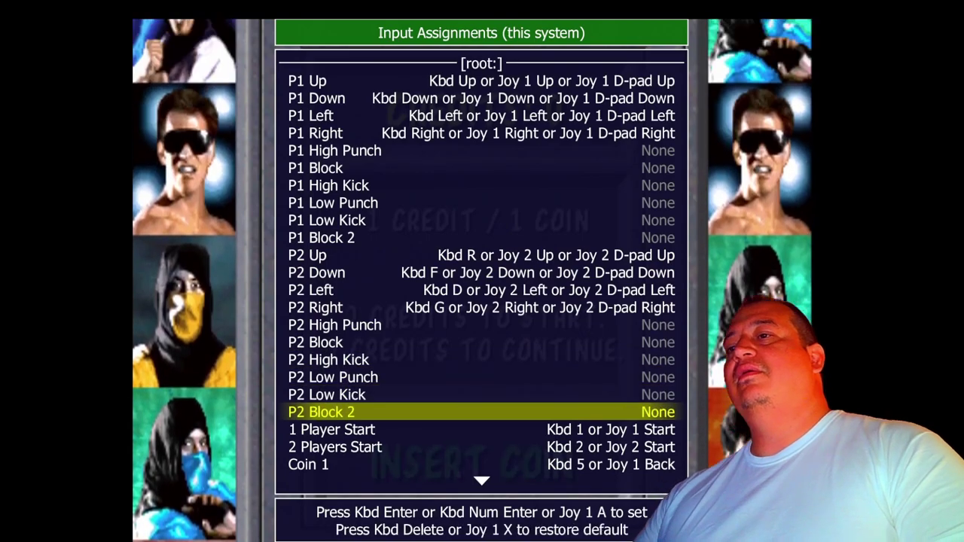
Assign P1 High Punch to Joy 1 X, P1 Block to Joy 1 LB and P1 High Kick to Joy 1 Y.
key("Up")
key("Up")
key("Up")
key("Up")
key("Up")
key("Up")
key("Up")
key("Up")
key("Up")
key("Up")
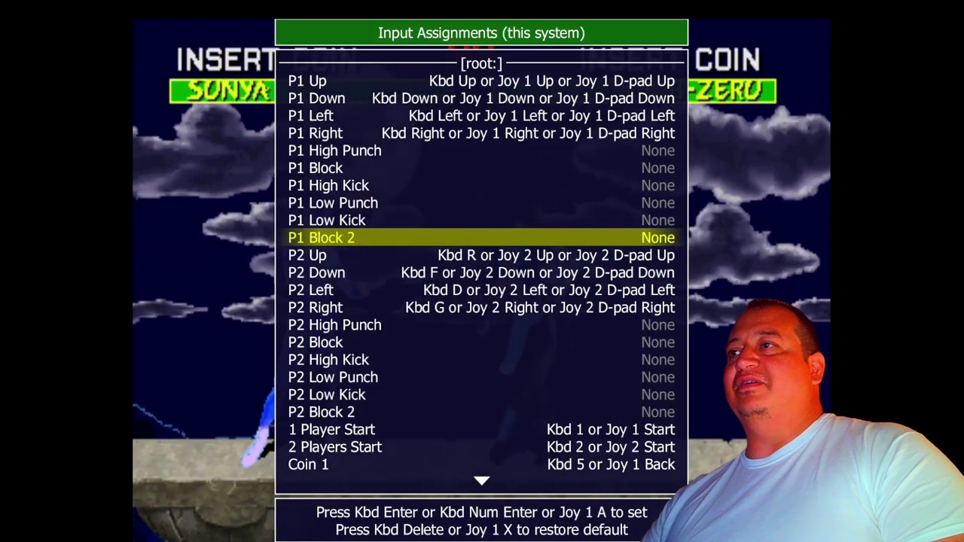
key("Up")
key("Up")
key("Up")
key("Up")
key("Up")
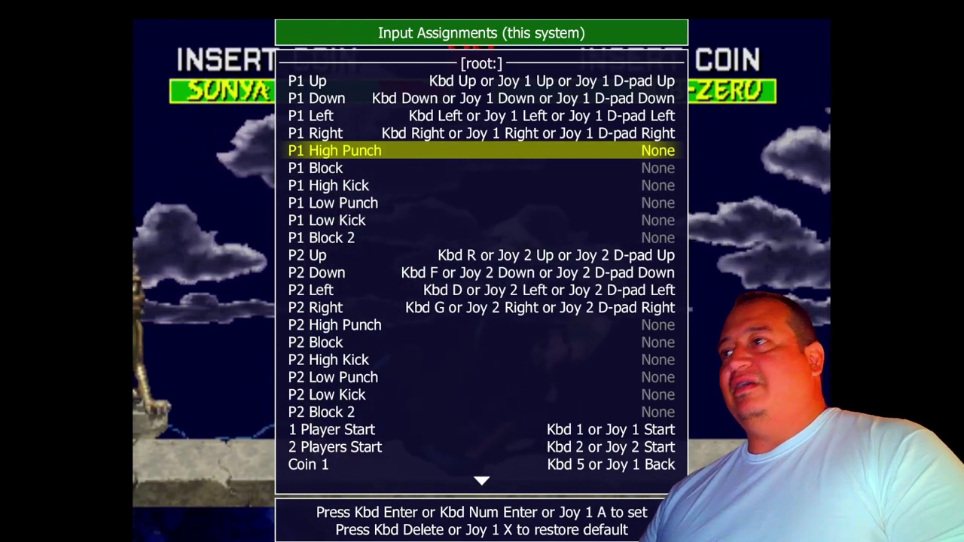
key("Return")
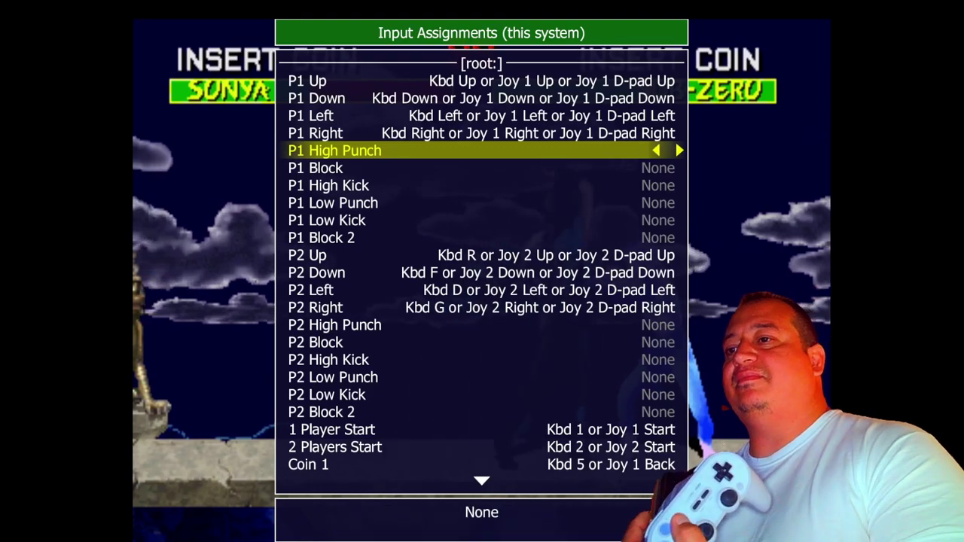
key("Down")
key("Return")
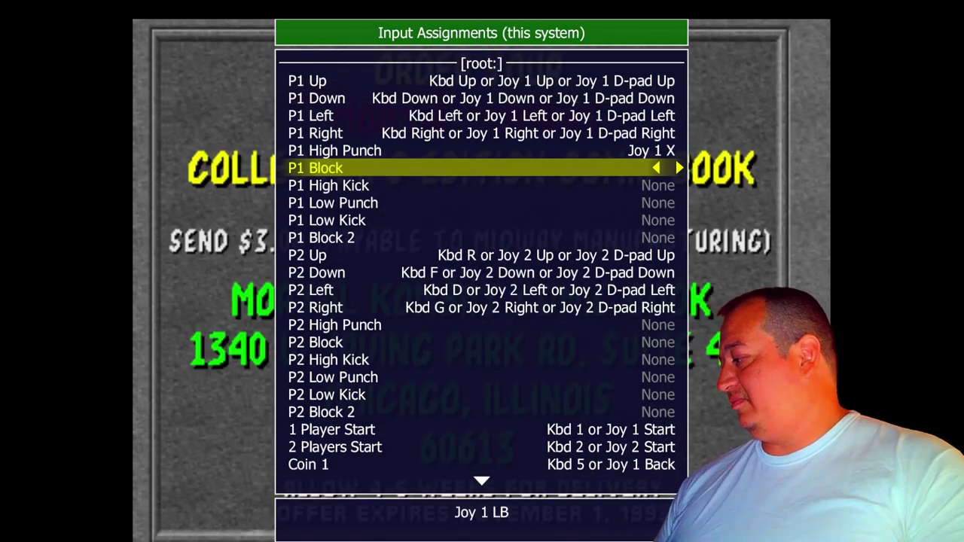
key("Down")
key("Return")
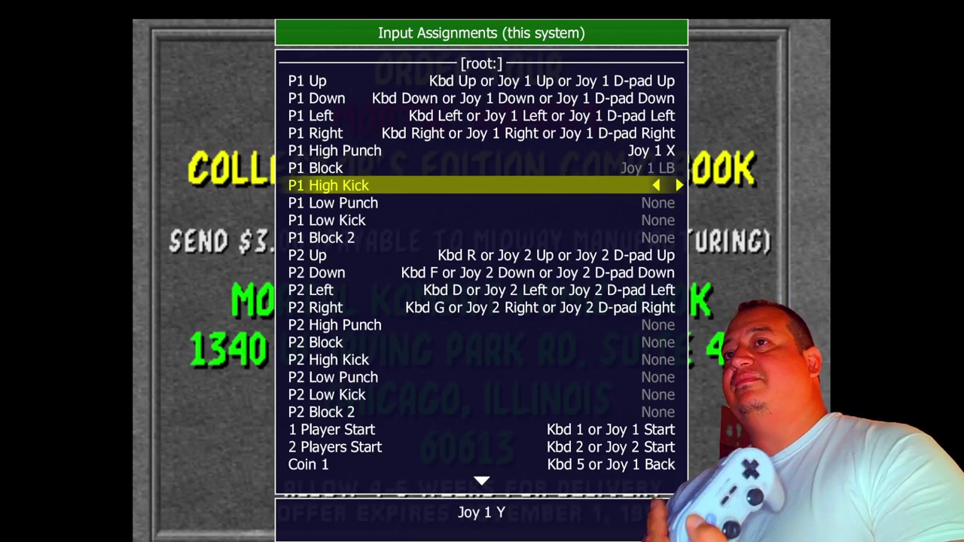
Assign P1 Low Punch to Joy 1 A, P1 Low Kick to Joy 1 B and P1 Block 2 to Joy 1 RB.
key("Down")
key("Return")
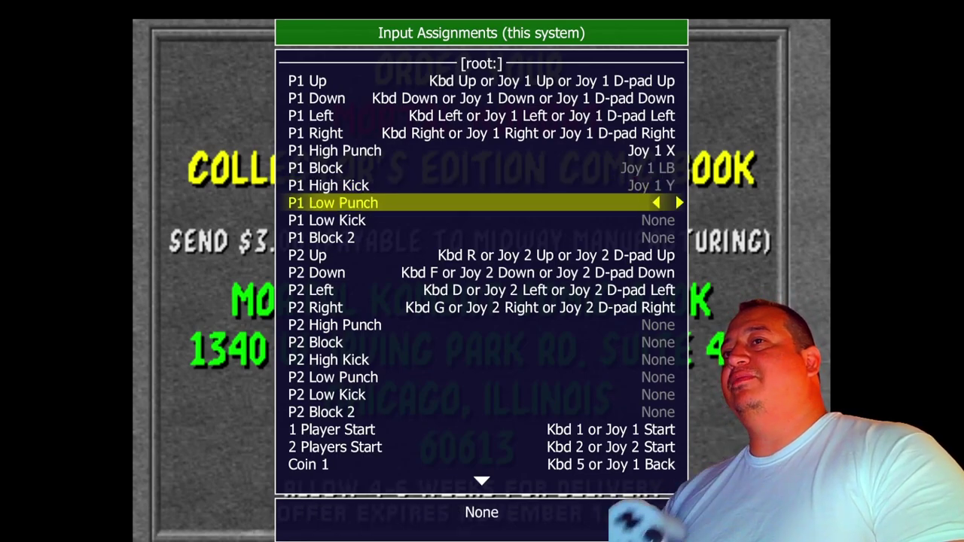
key("Down")
key("Return")
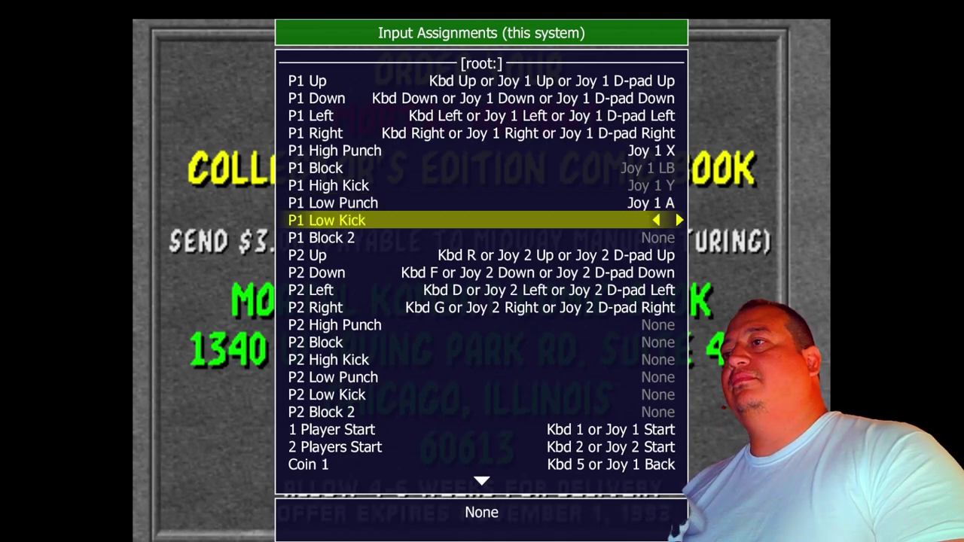
key("Down")
key("Return")
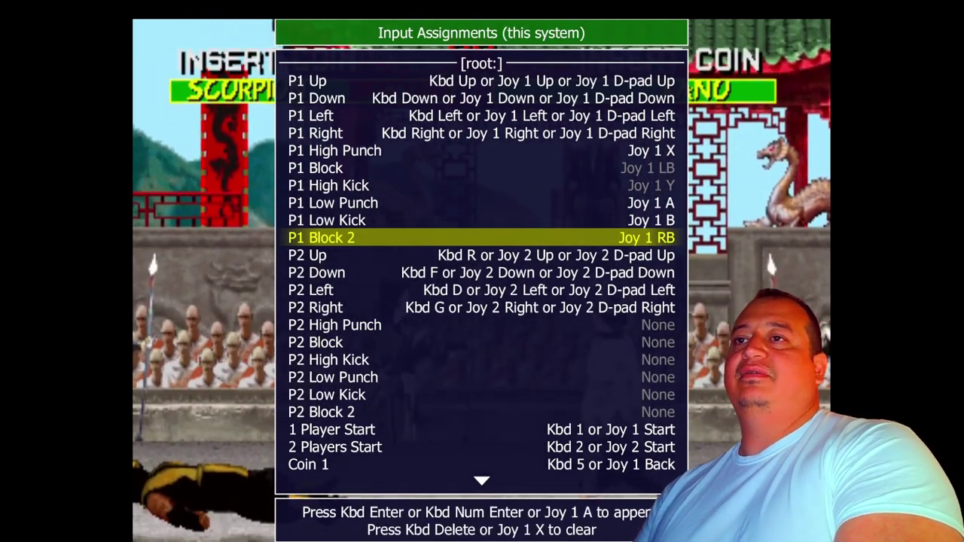
Assign P2 High Punch to Joy 2 X, P2 Block to Joy 2 LB and P2 High Kick to Joy 2 Y.
key("Down")
key("Down")
key("Down")
key("Down")
key("Down")
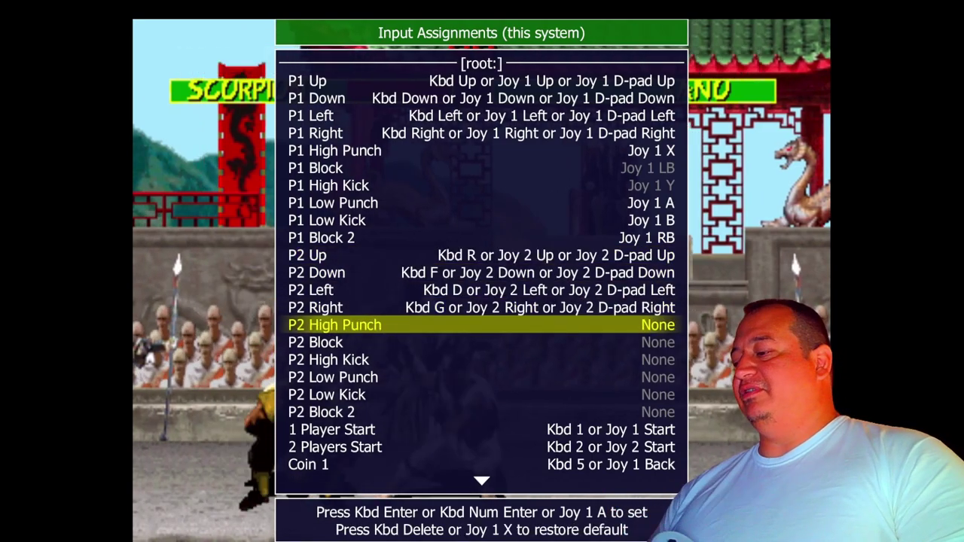
key("Return")
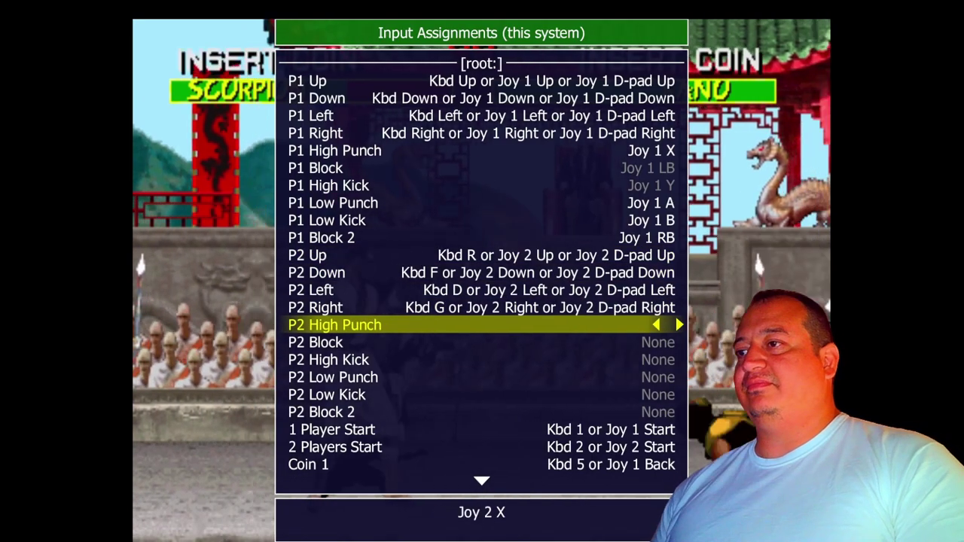
key("Down")
key("Return")
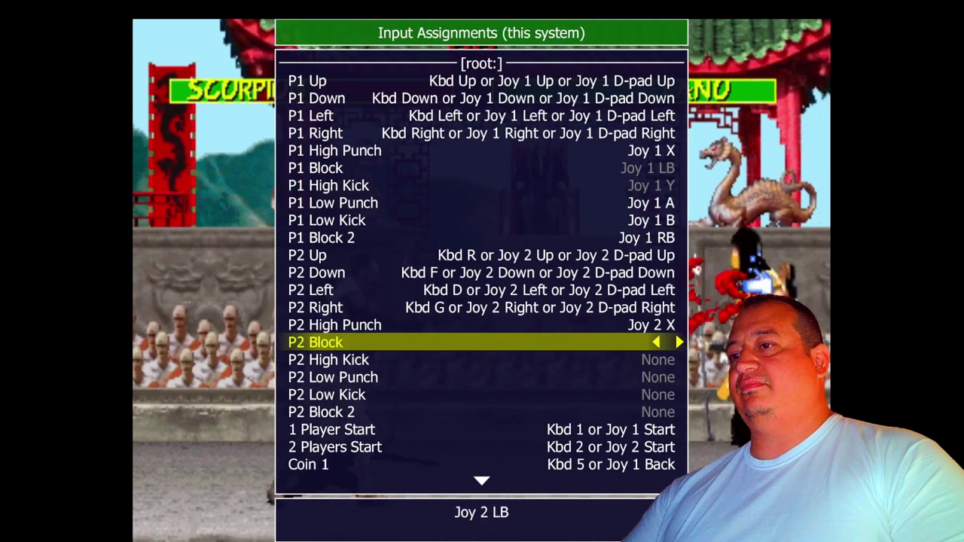
key("Down")
key("Return")
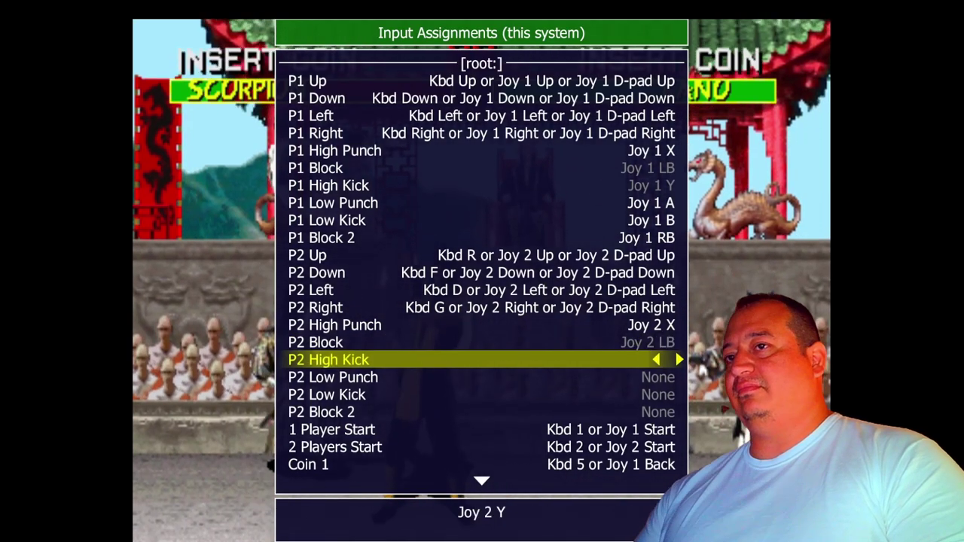
Assign P2 Low Punch to Joy 2 A, P2 Low Kick to Joy 2 B and P2 Block 2 to Joy 2 RB.
key("Down")
key("Return")
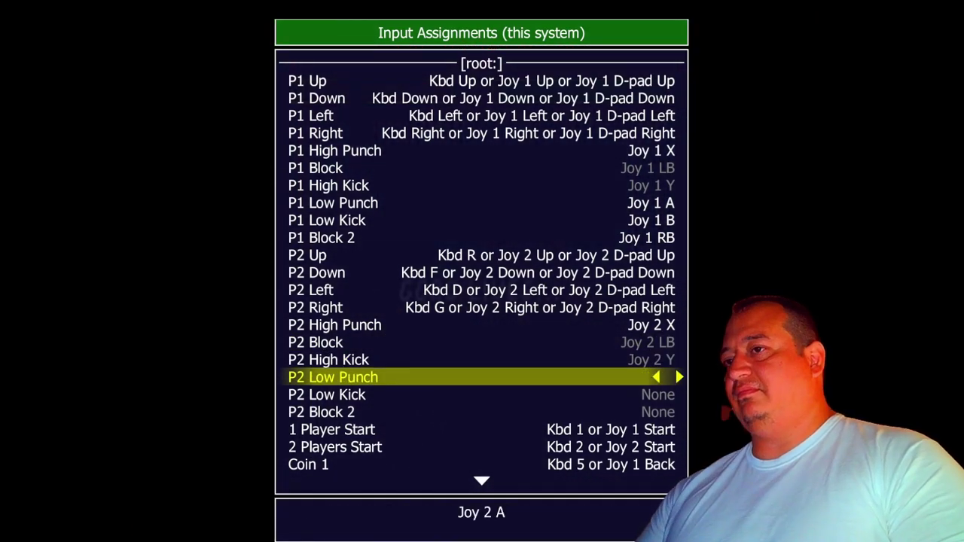
key("Down")
key("Return")
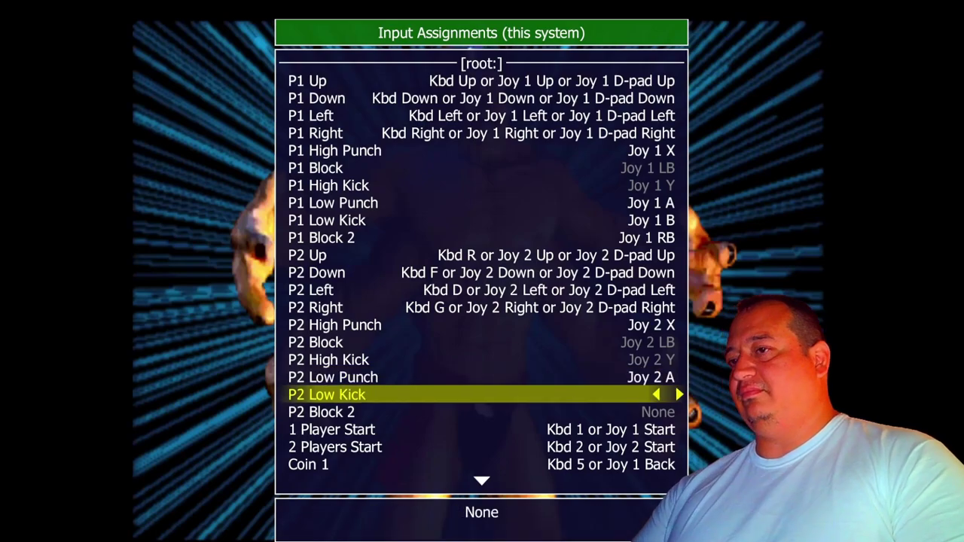
key("Down")
key("Return")
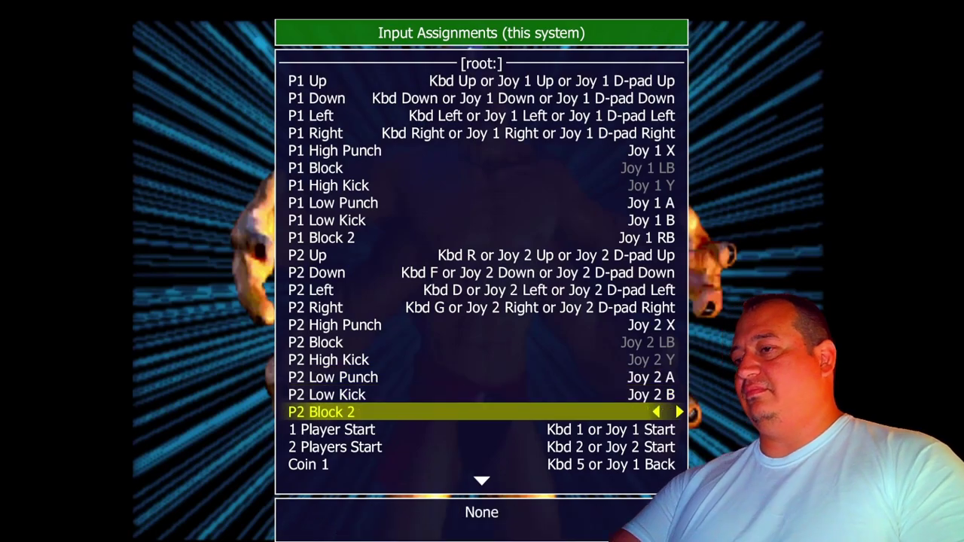
key("Up")
key("Up")
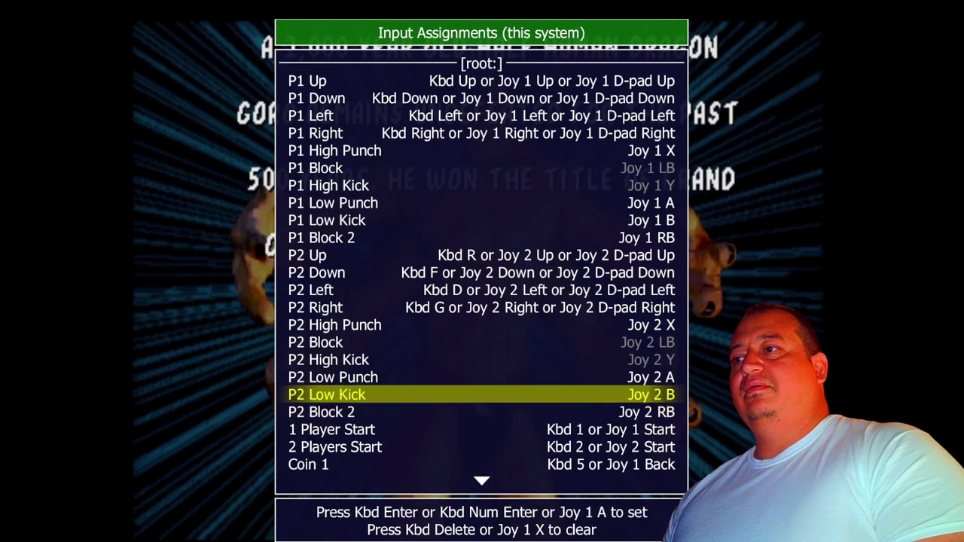
Leave the input settings and quit Mortal Kombat to return to the desktop.
key("Escape")
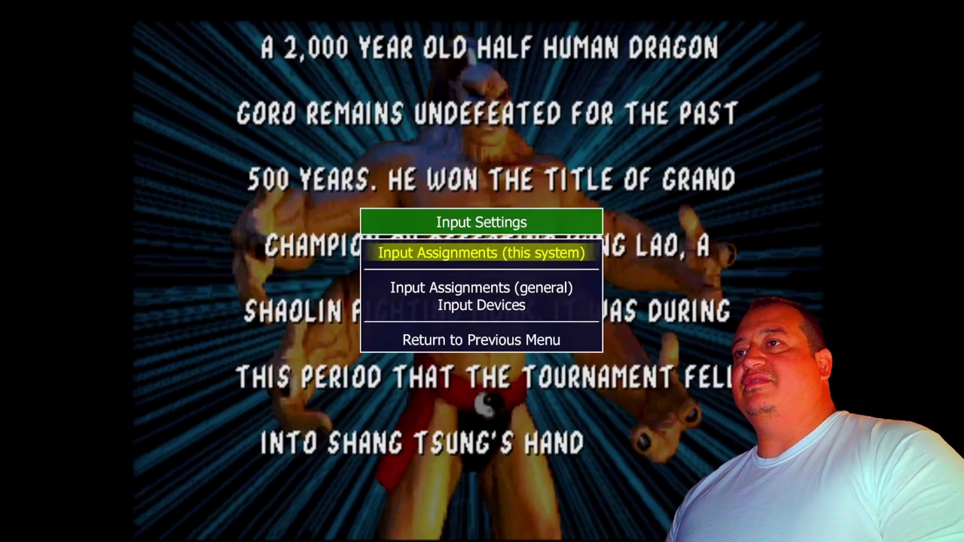
key("Escape")
key("Escape")
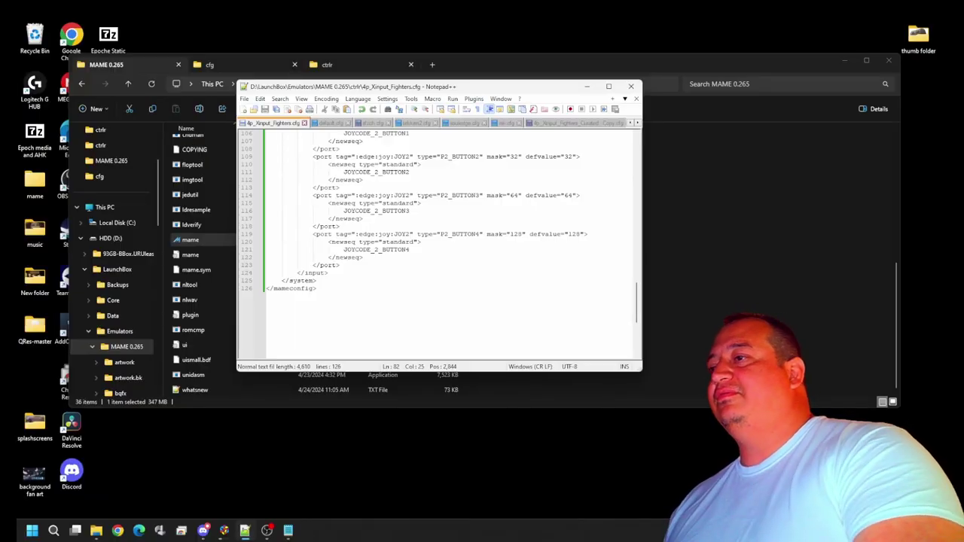
Open mk.cfg from the MAME cfg folder in Notepad++ and reload its modified contents.
left_click(711, 277)
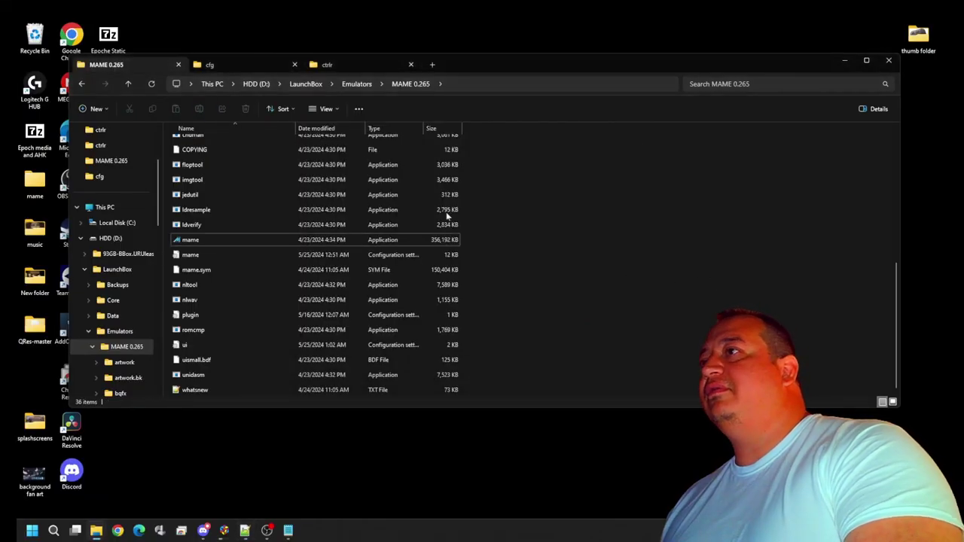
left_click(250, 62)
double_click(209, 173)
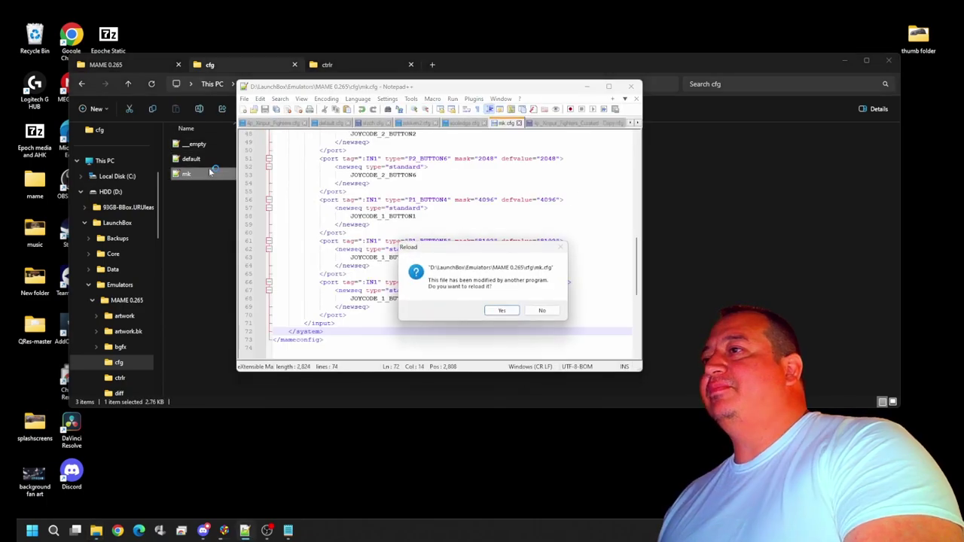
left_click(504, 311)
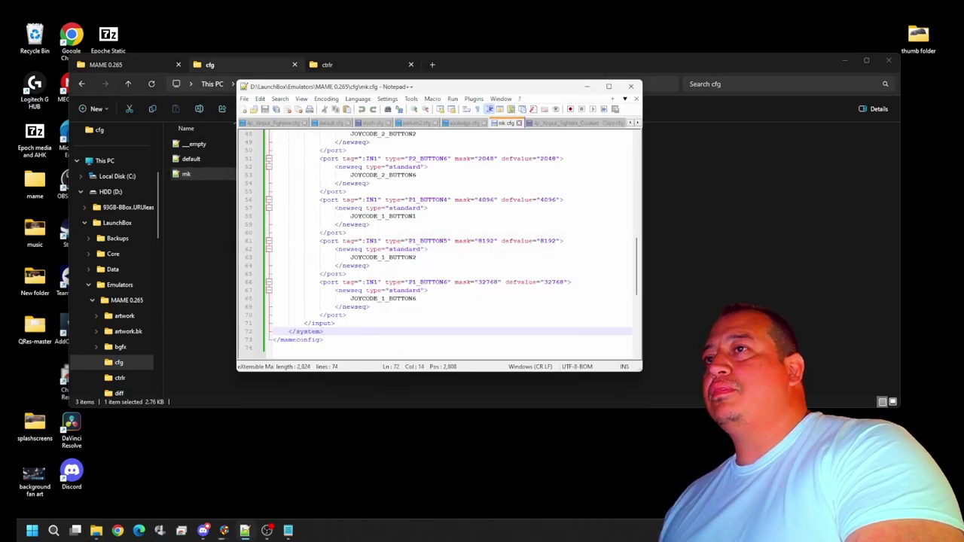
Copy the whole mk system block from mk.cfg, from its opening tag through the closing </system> tag.
scroll(437, 241, "up", 16)
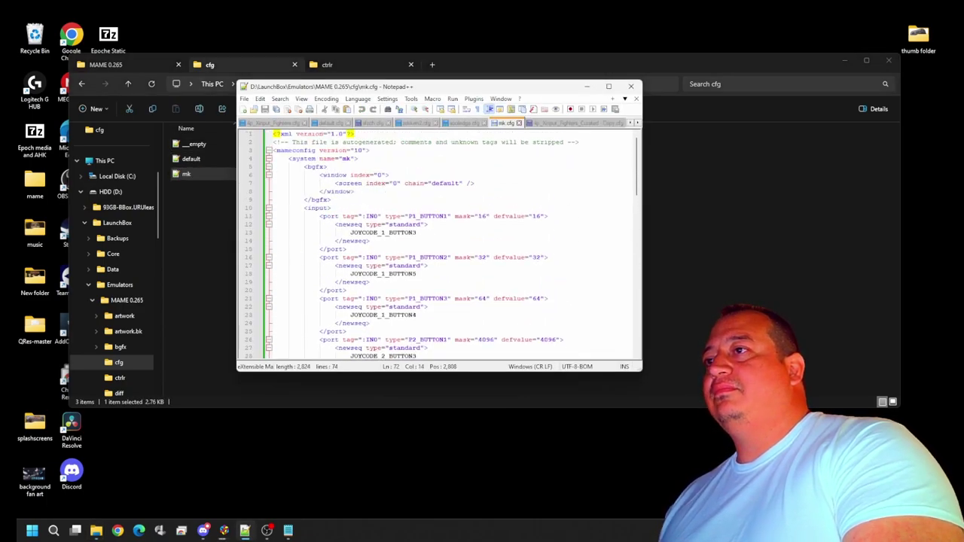
left_click_drag(289, 158, 325, 331)
right_click(318, 276)
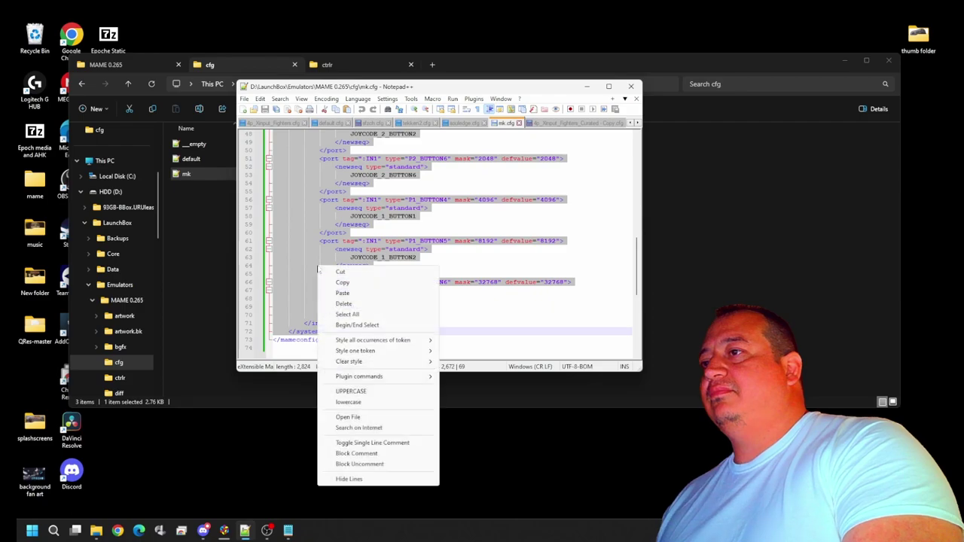
left_click(361, 285)
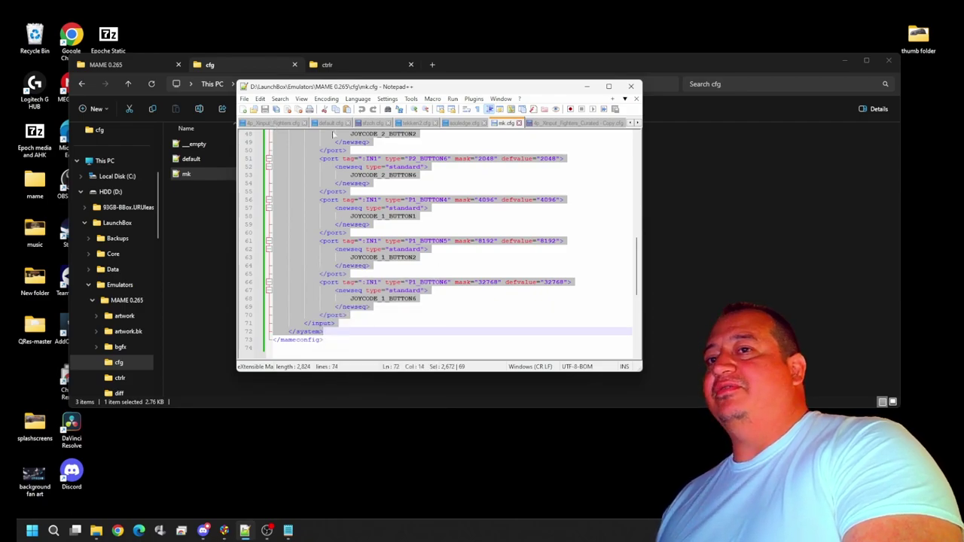
Paste the copied mk block into 4p_Xinput_Fighters.cfg on a new line between the last </system> and </mameconfig>.
left_click(263, 123)
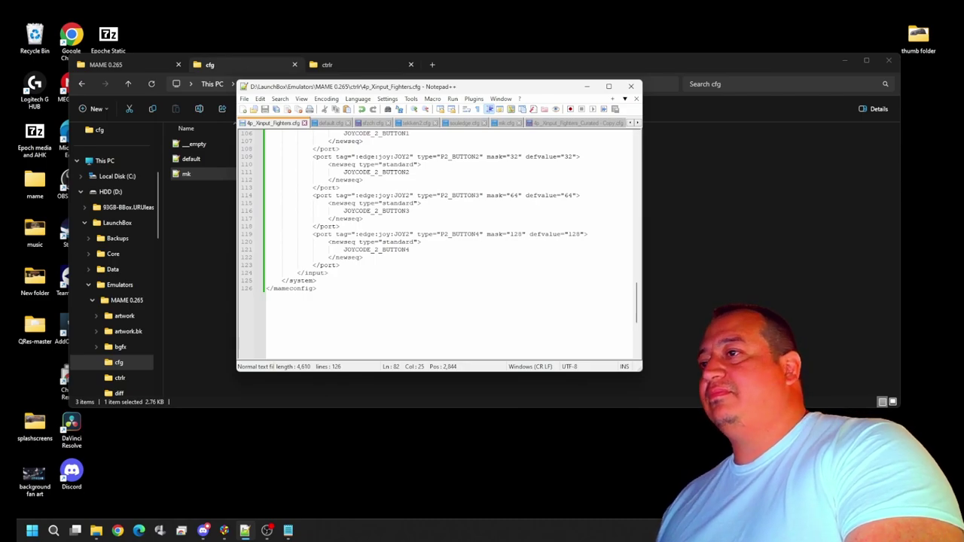
left_click(356, 64)
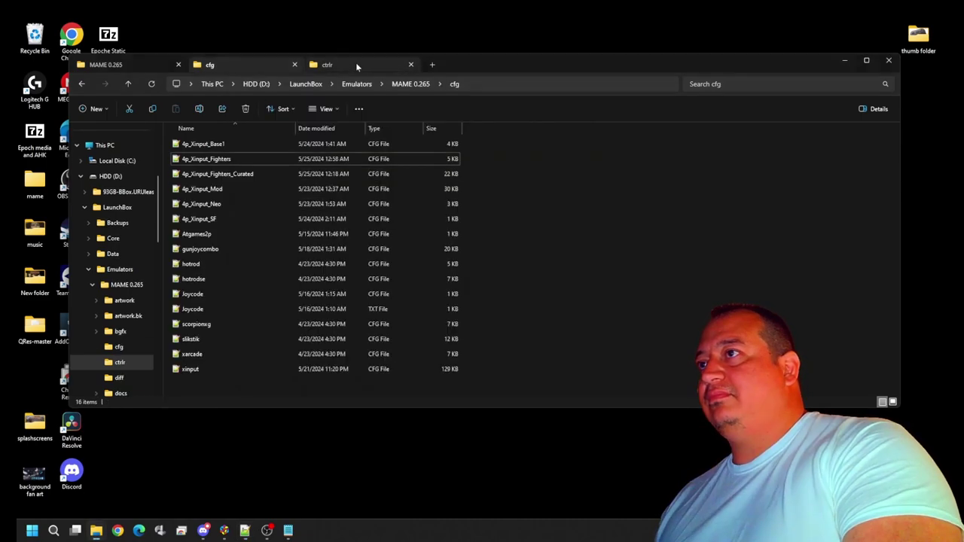
double_click(239, 159)
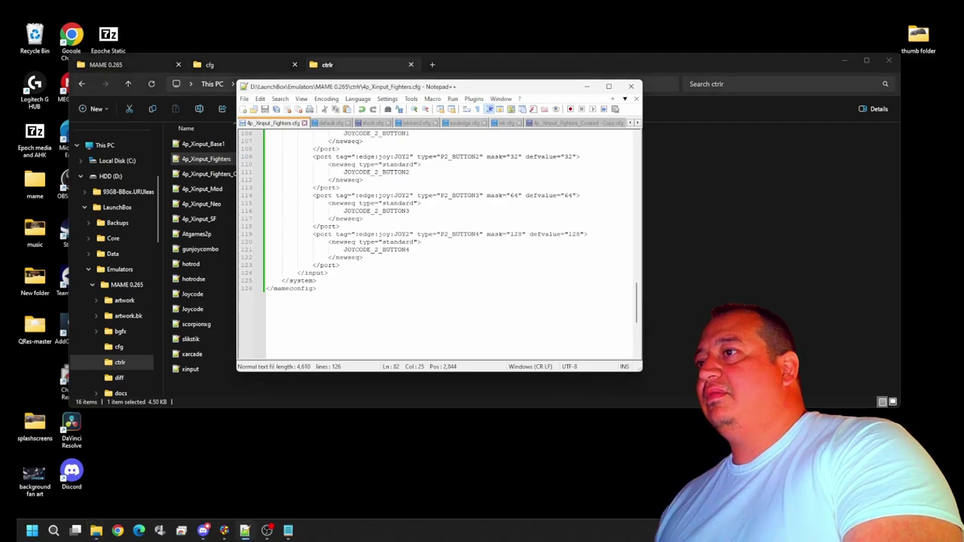
left_click(316, 280)
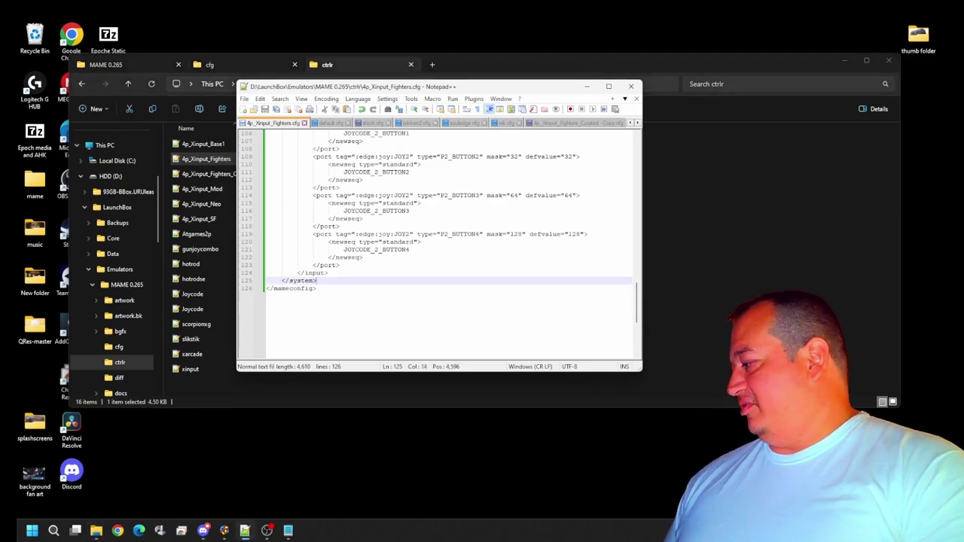
key("Return")
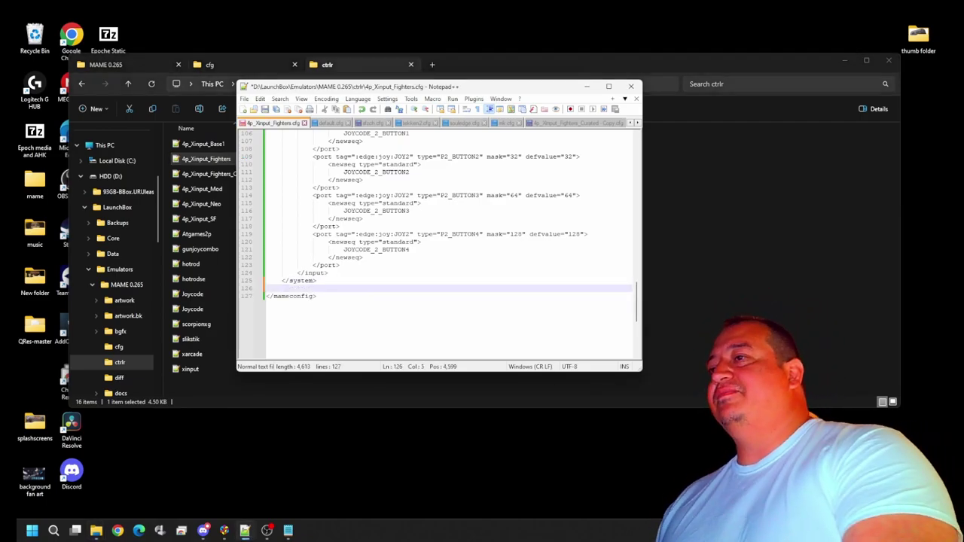
right_click(286, 295)
left_click(308, 316)
Delete the bgfx section and its leftover empty line from the pasted mk system block.
scroll(437, 241, "up", 16)
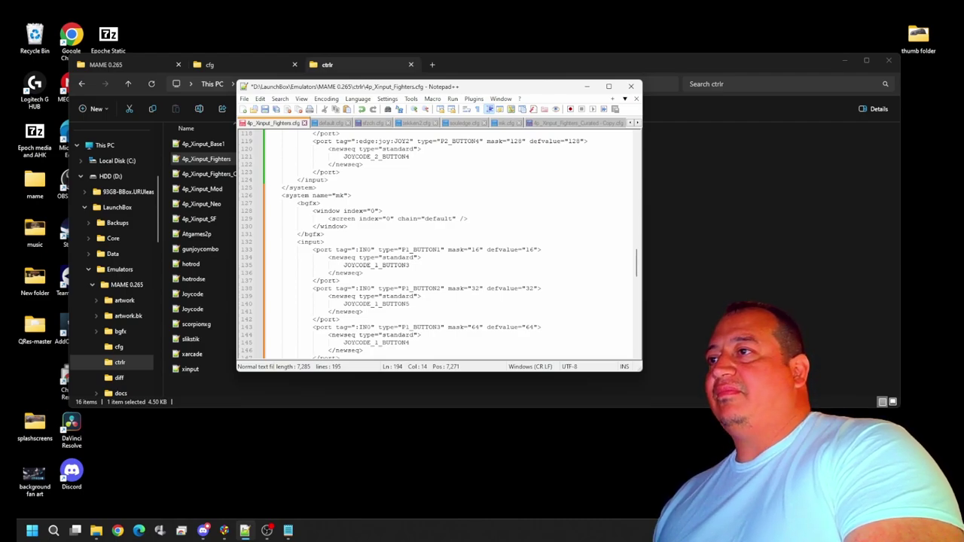
left_click_drag(298, 203, 325, 234)
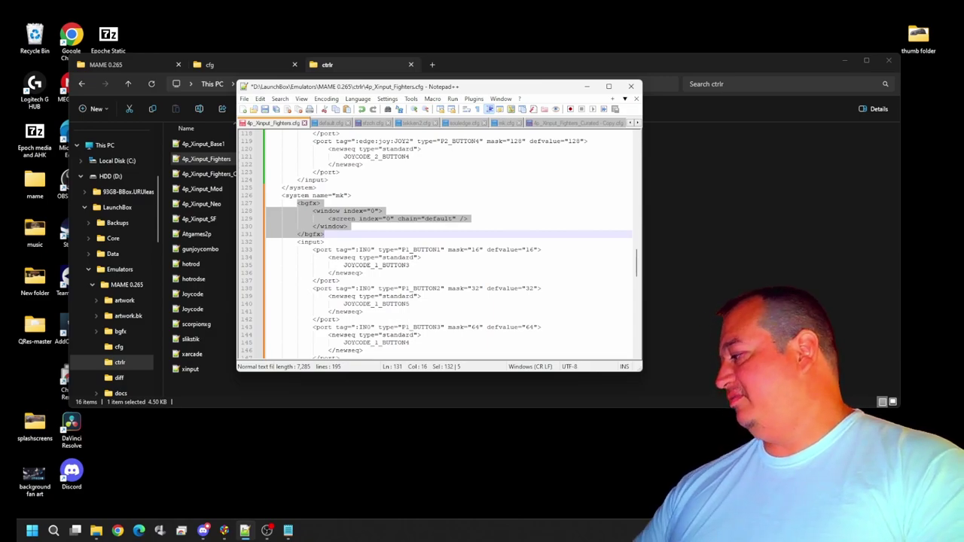
key("Delete")
key("Delete")
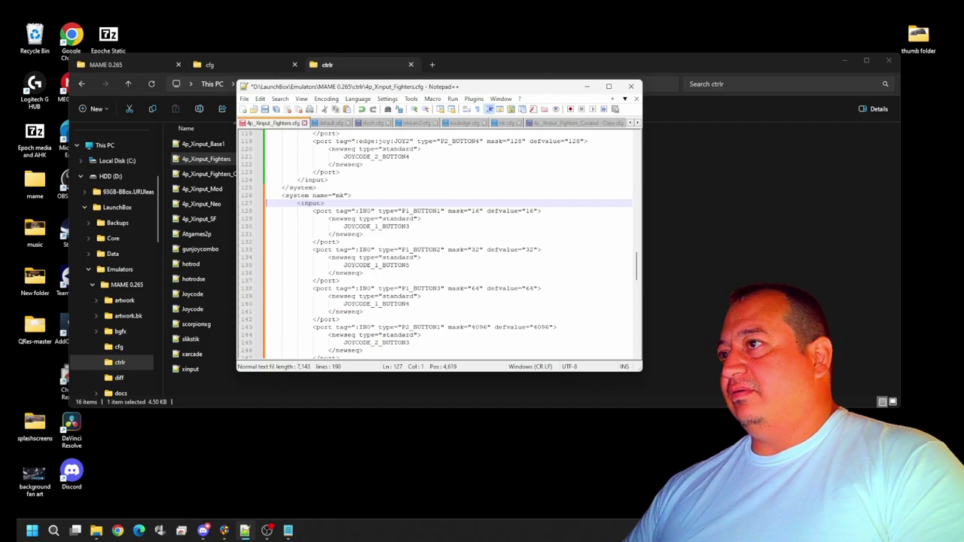
Copy the trimmed mk system block in 4p_Xinput_Fighters.cfg, from its opening tag through </system>.
scroll(437, 241, "down", 15)
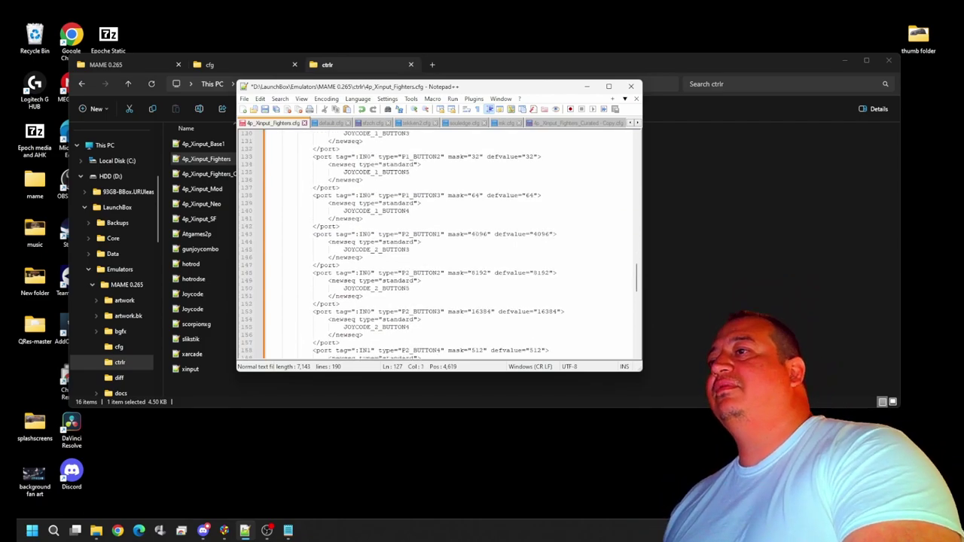
scroll(437, 241, "up", 16)
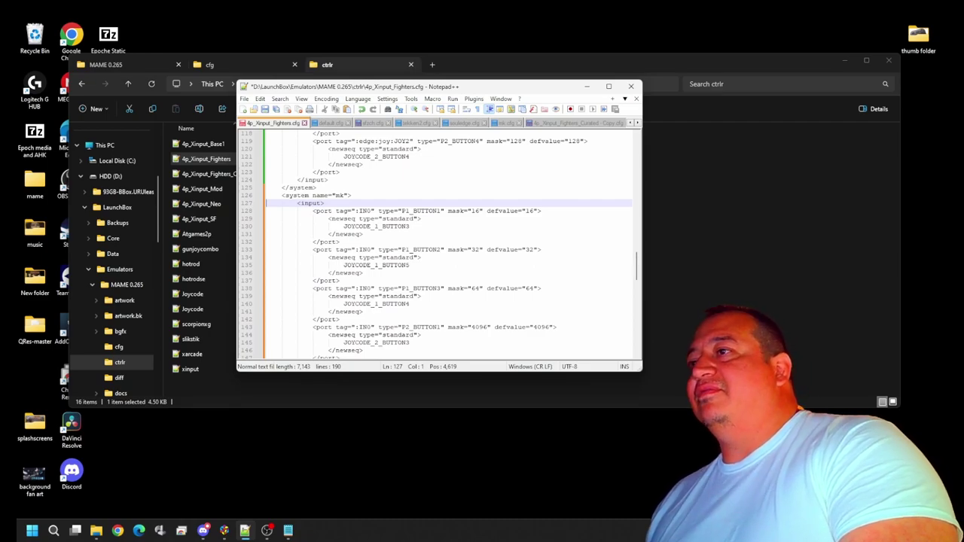
left_click(281, 195)
left_click_drag(281, 195, 339, 351)
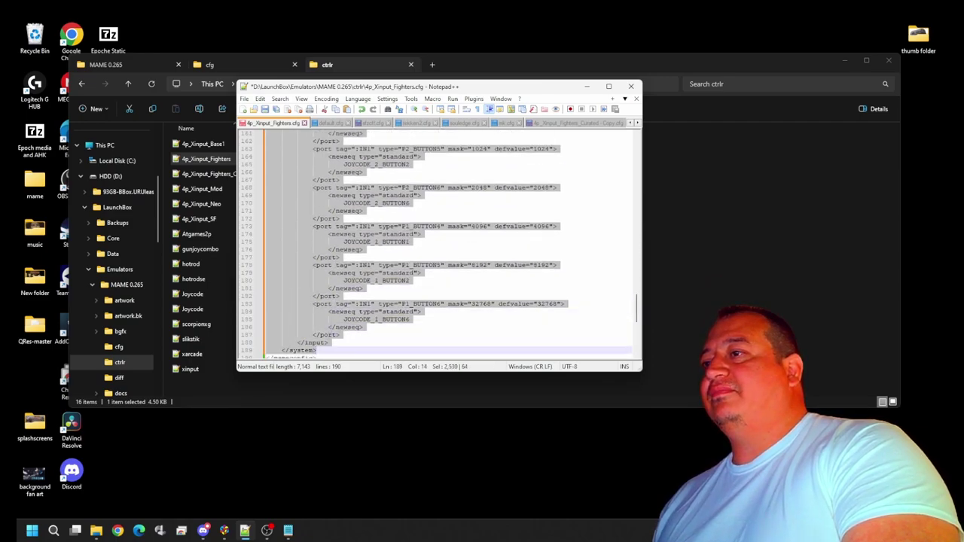
right_click(287, 270)
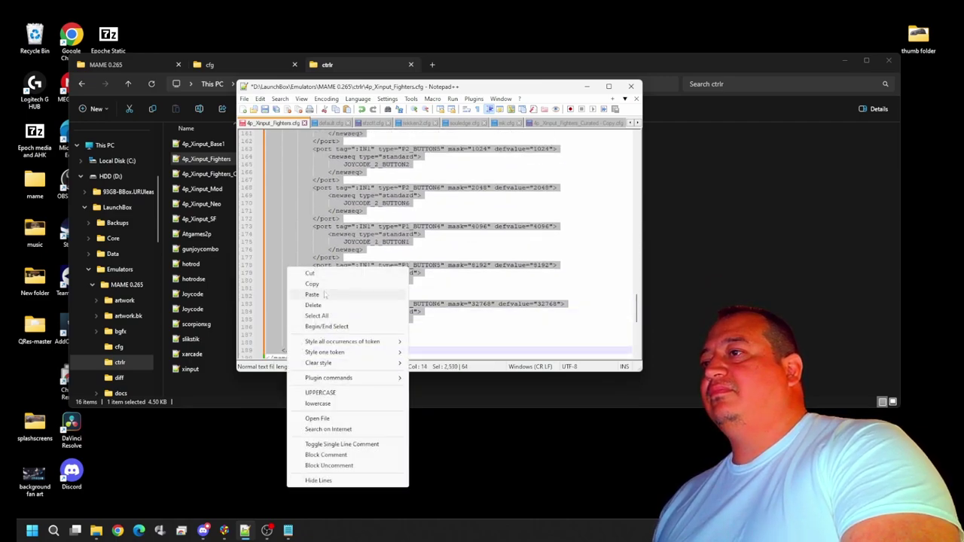
left_click(312, 284)
Insert a new line between the mk block's closing </system> tag and </mameconfig>.
left_click(326, 343)
scroll(326, 343, "down", 2)
left_click(316, 303)
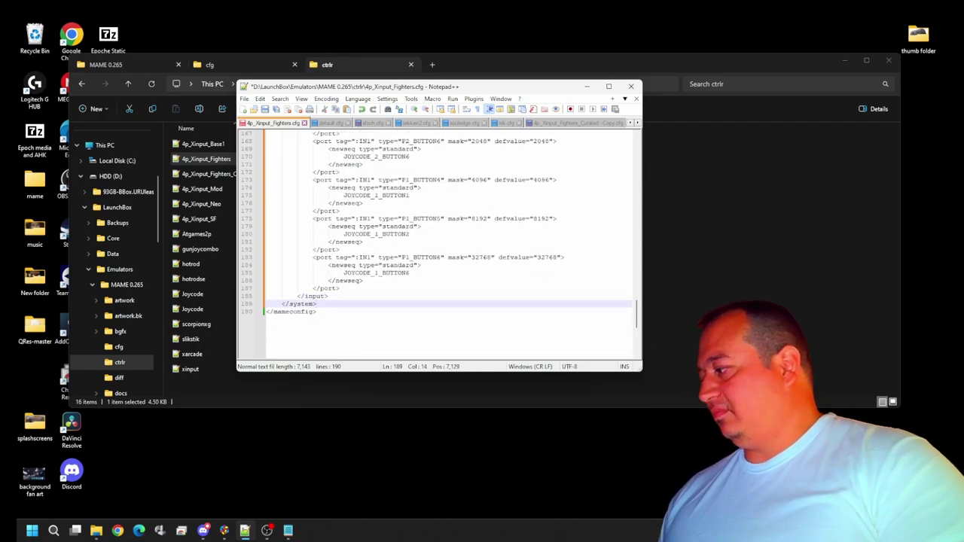
key("Return")
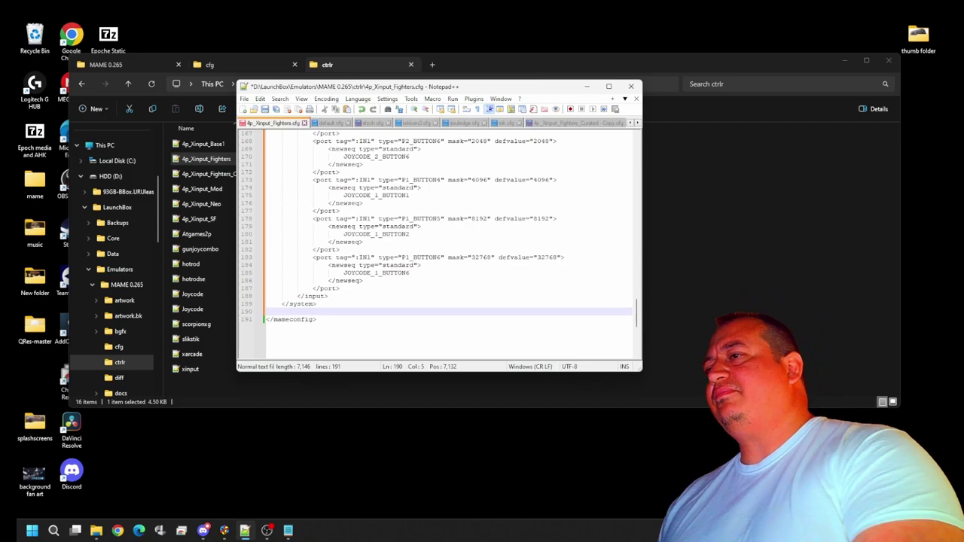
Paste the copied mk system block before the closing mameconfig tag and rename the new block's system to mk2.
right_click(294, 311)
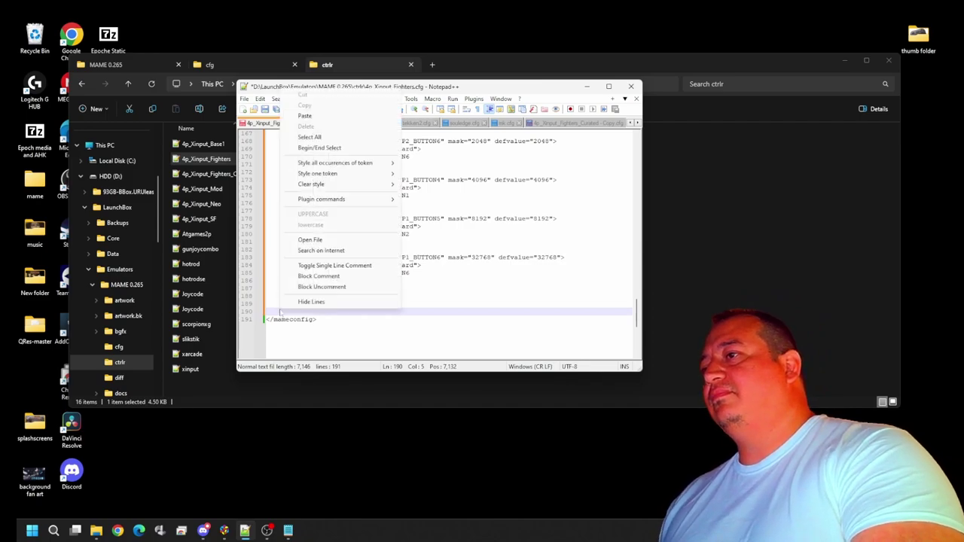
left_click(301, 119)
scroll(444, 241, "up", 16)
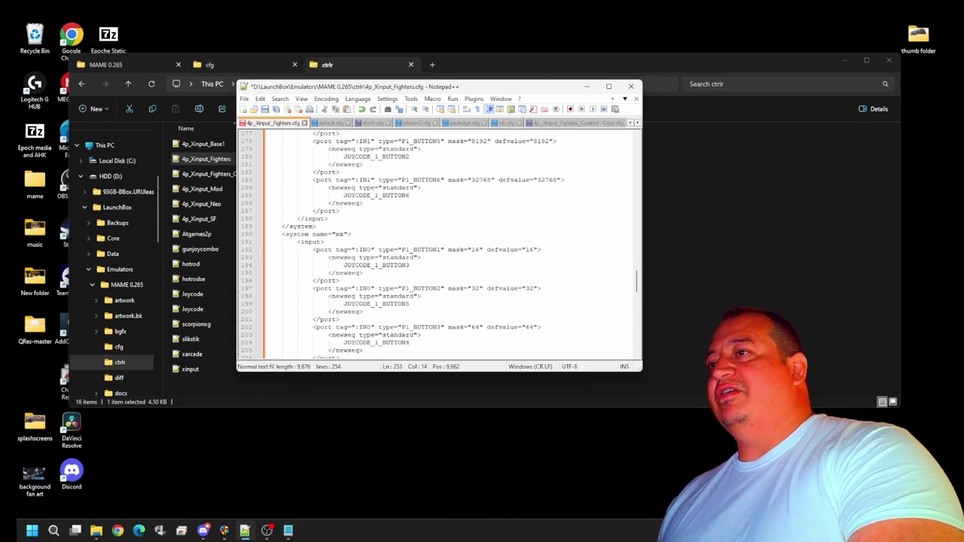
left_click(343, 234)
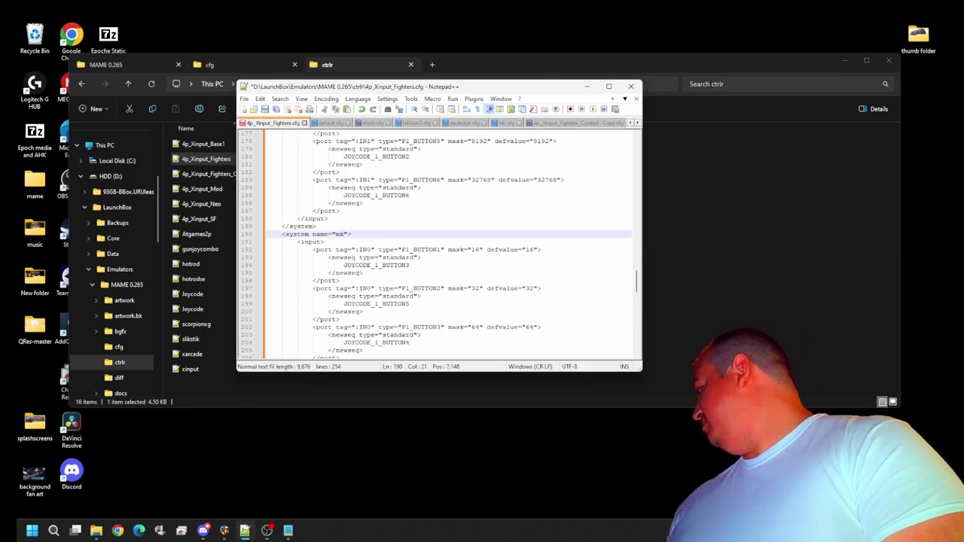
type("2")
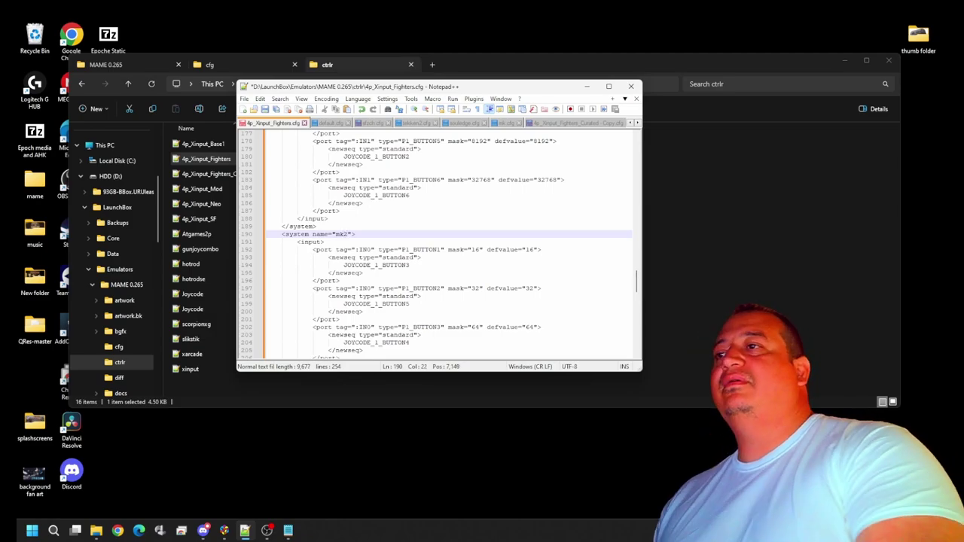
left_click(410, 265)
Paste another copy of the mk system block on a new line after the mk2 block and name its system mk3.
scroll(450, 246, "down", 16)
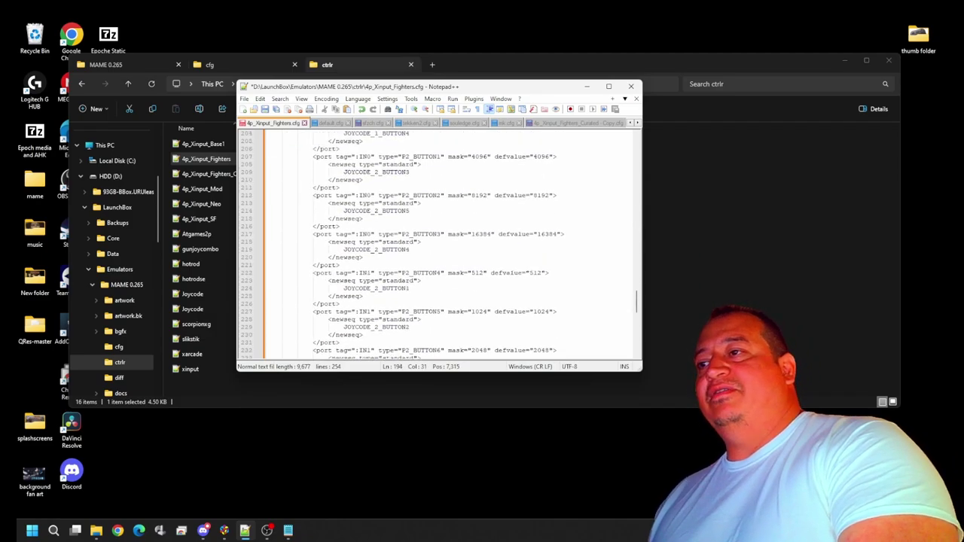
scroll(439, 241, "down", 3)
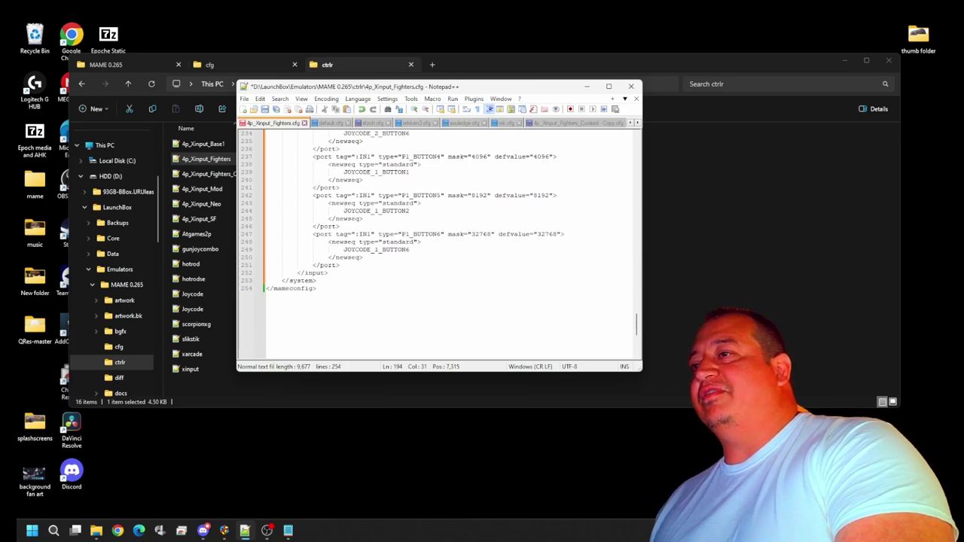
left_click(316, 280)
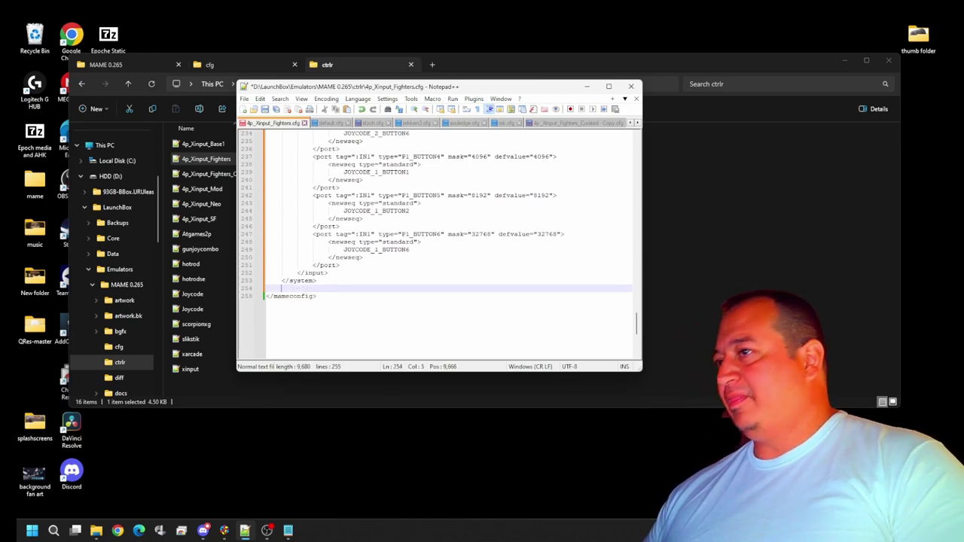
key("Return")
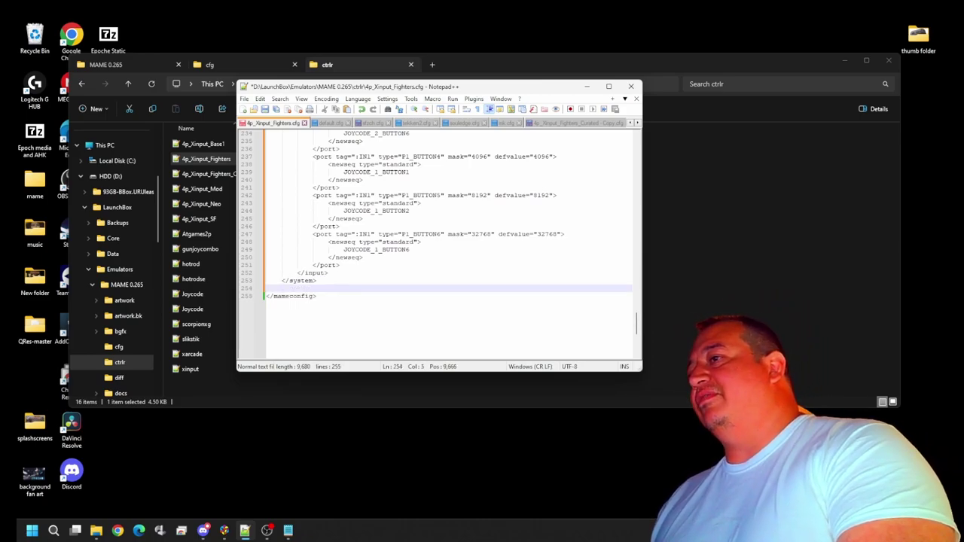
right_click(281, 294)
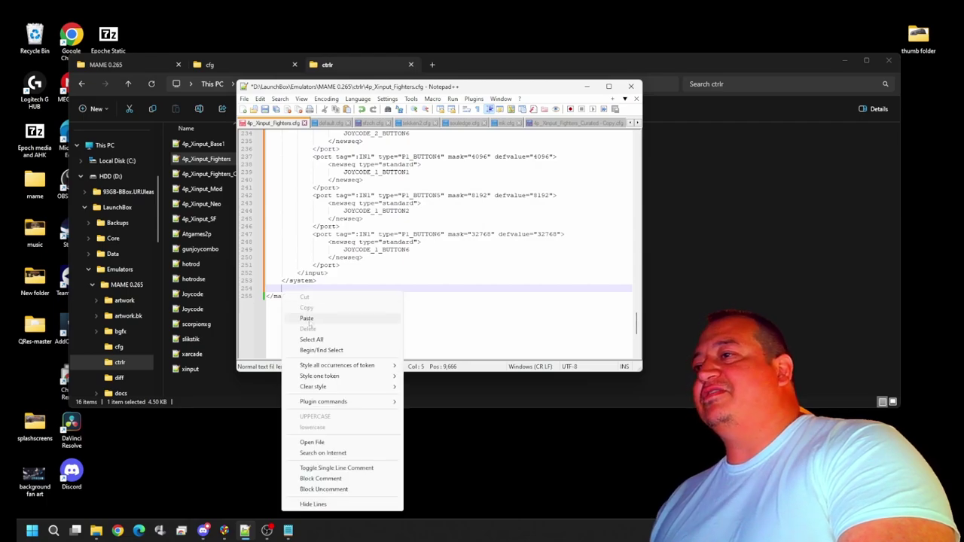
left_click(307, 318)
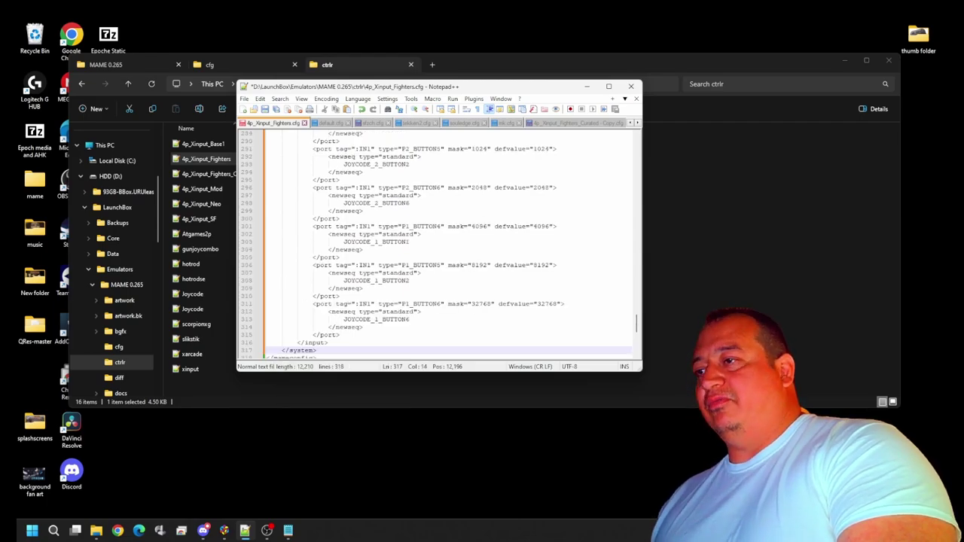
scroll(439, 245, "up", 4)
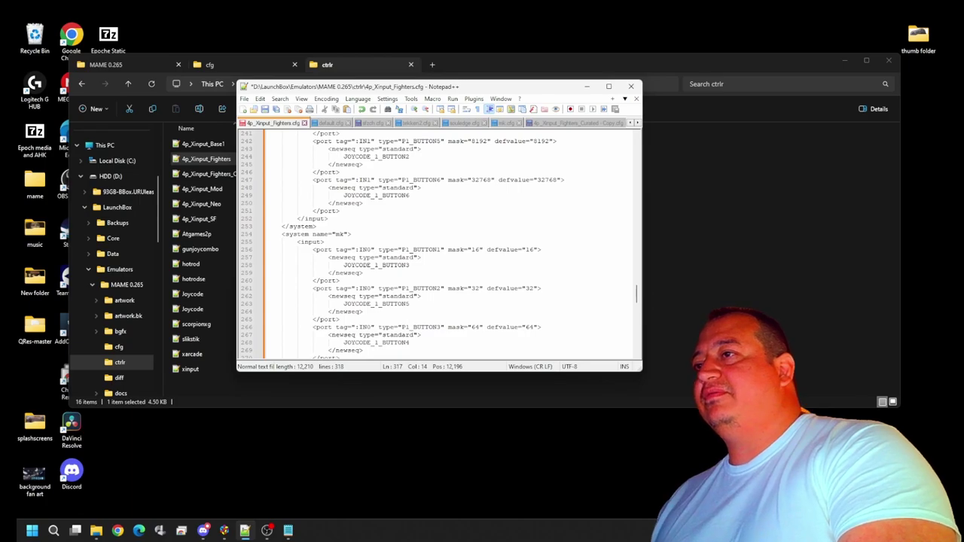
left_click(340, 234)
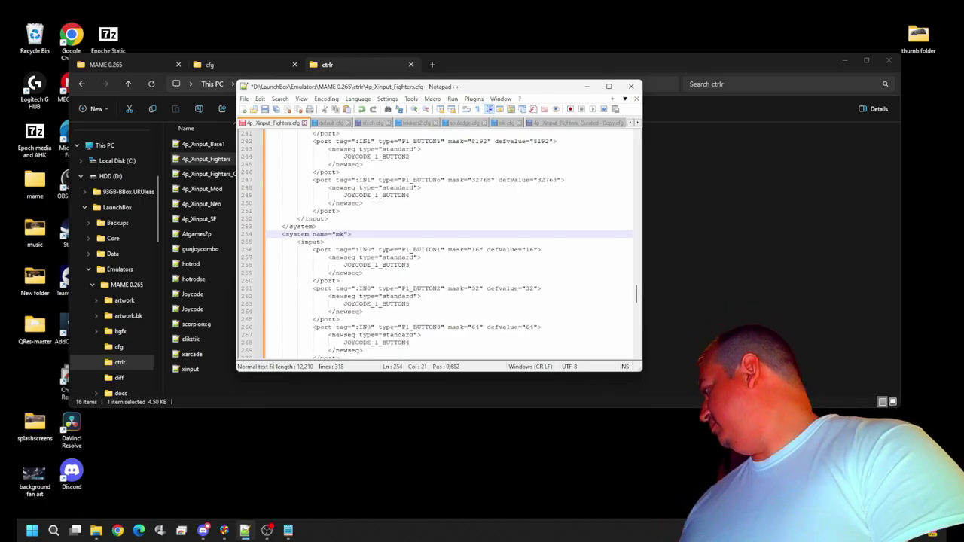
type("3")
key("Down")
key("Down")
key("Down")
Add a further copy of the mk system block after the mk3 block and set its system name to mk4.
scroll(439, 245, "down", 17)
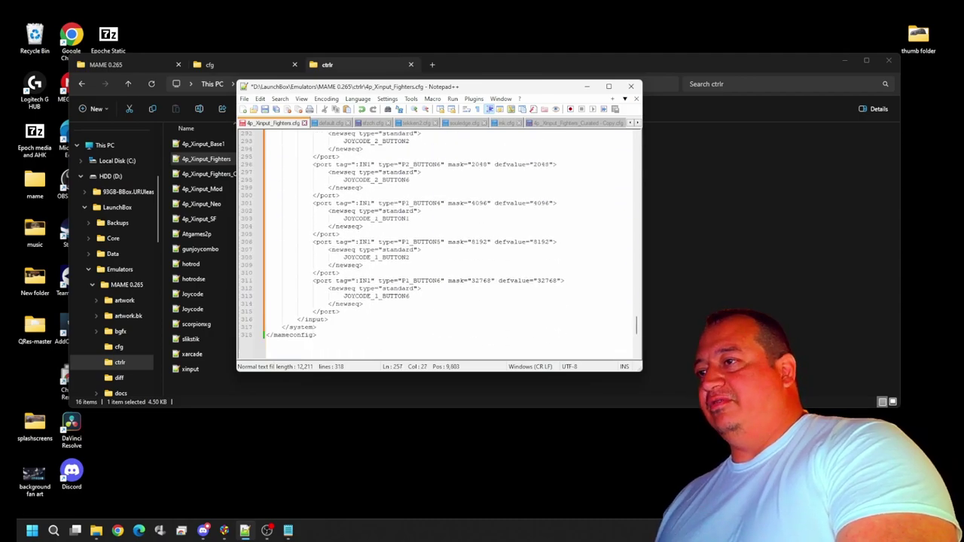
left_click(317, 335)
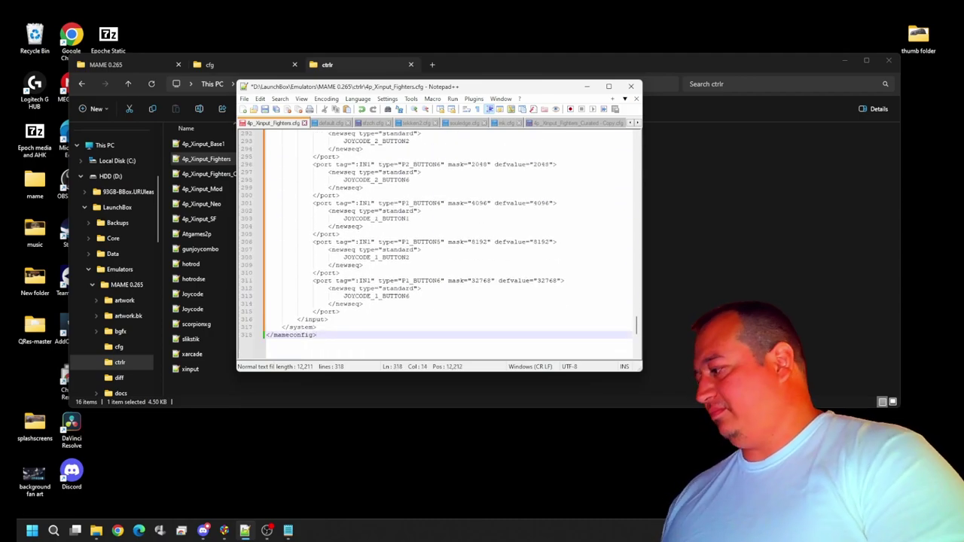
key("Up")
key("Return")
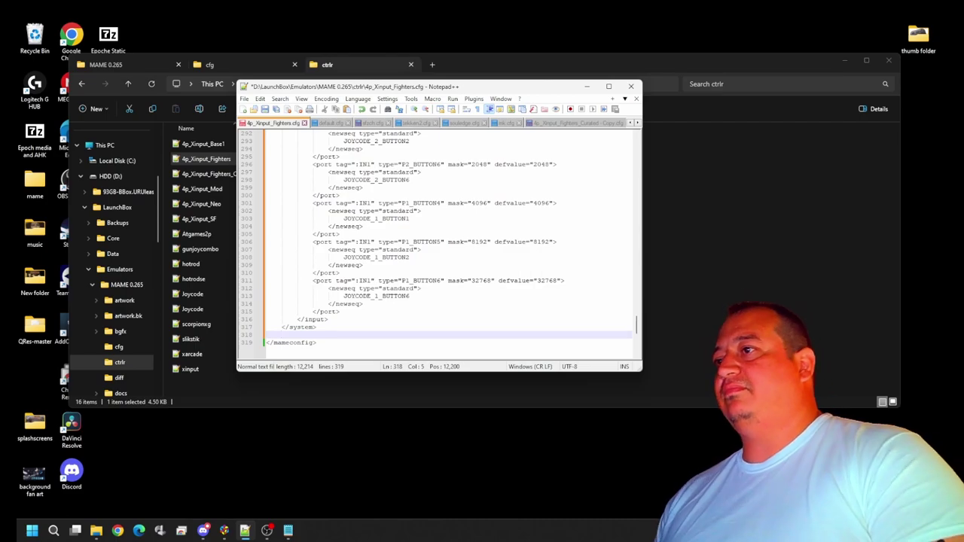
right_click(295, 334)
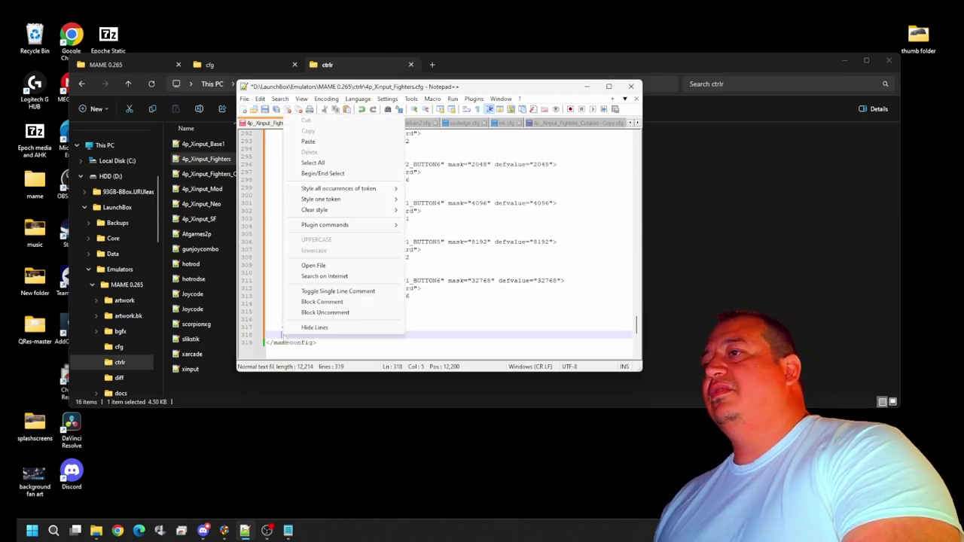
left_click(316, 144)
scroll(436, 241, "up", 15)
left_click(341, 211)
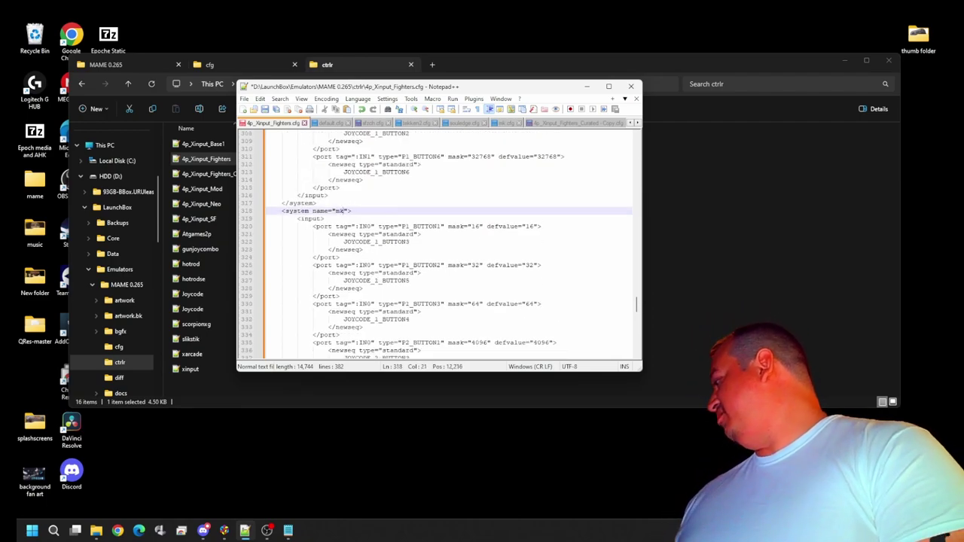
type("4")
left_click(364, 250)
Paste one more mk system block after the mk4 block, rename its system to umk3, and save the file.
scroll(450, 245, "down", 17)
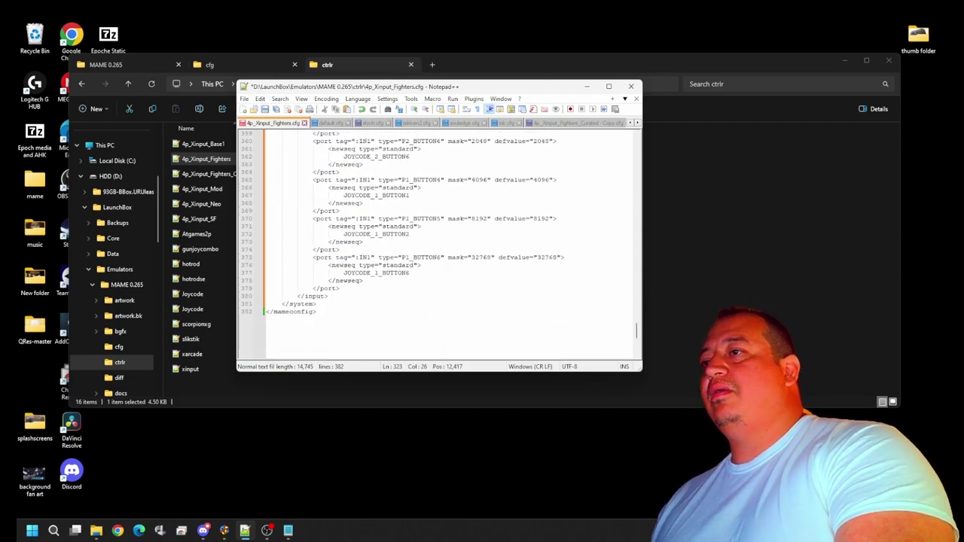
left_click(316, 304)
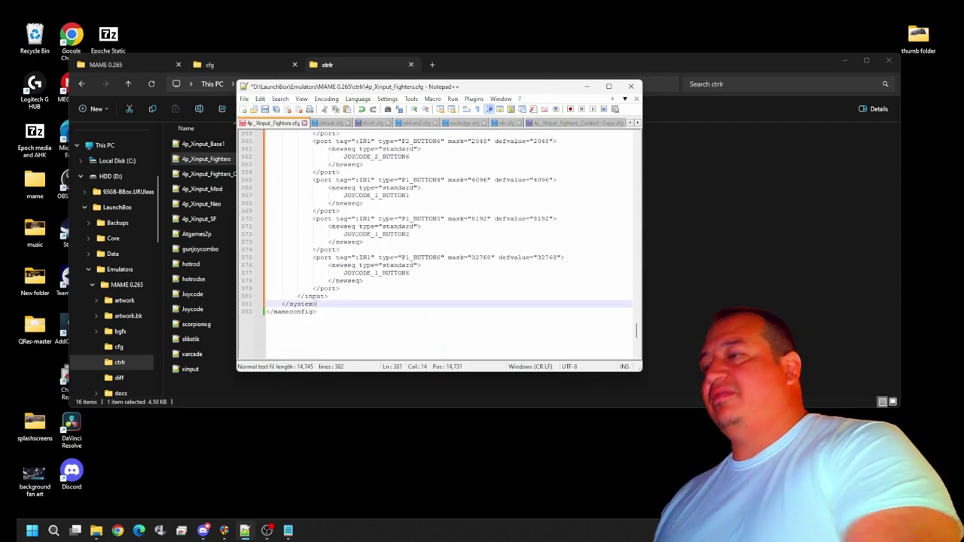
key("Return")
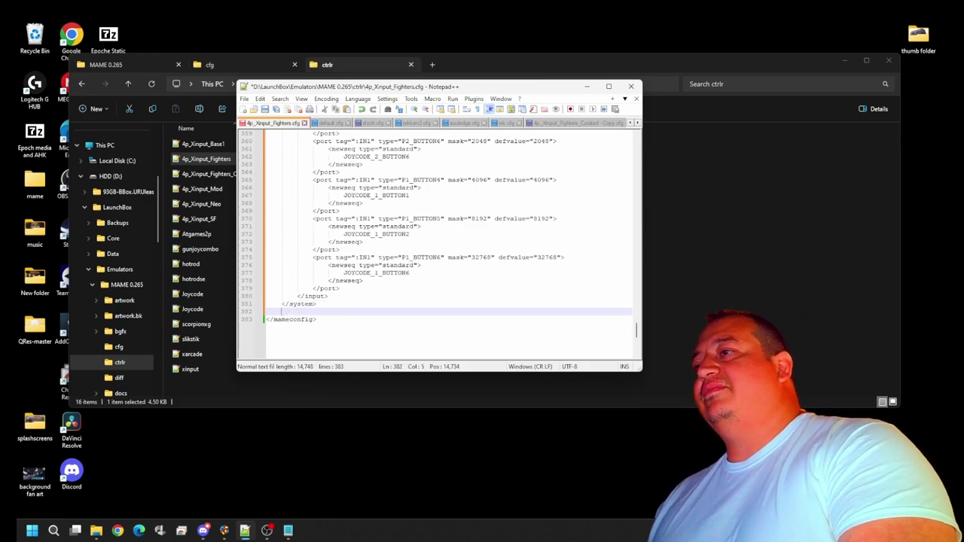
right_click(290, 312)
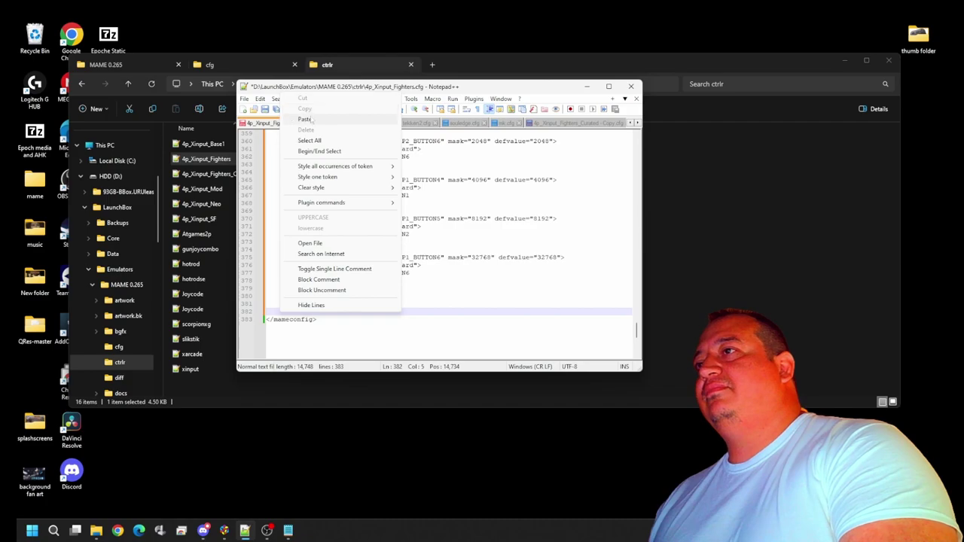
left_click(339, 120)
scroll(437, 241, "up", 13)
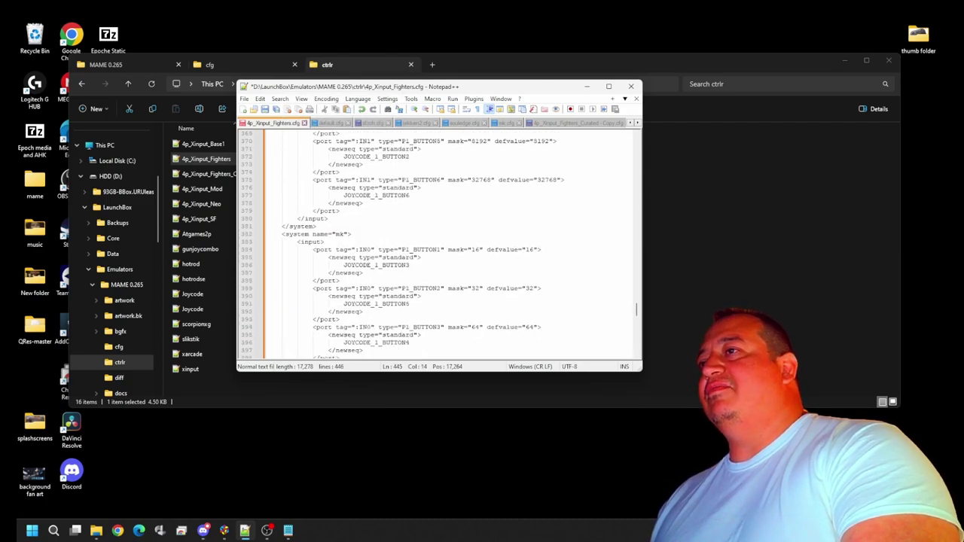
left_click(336, 188)
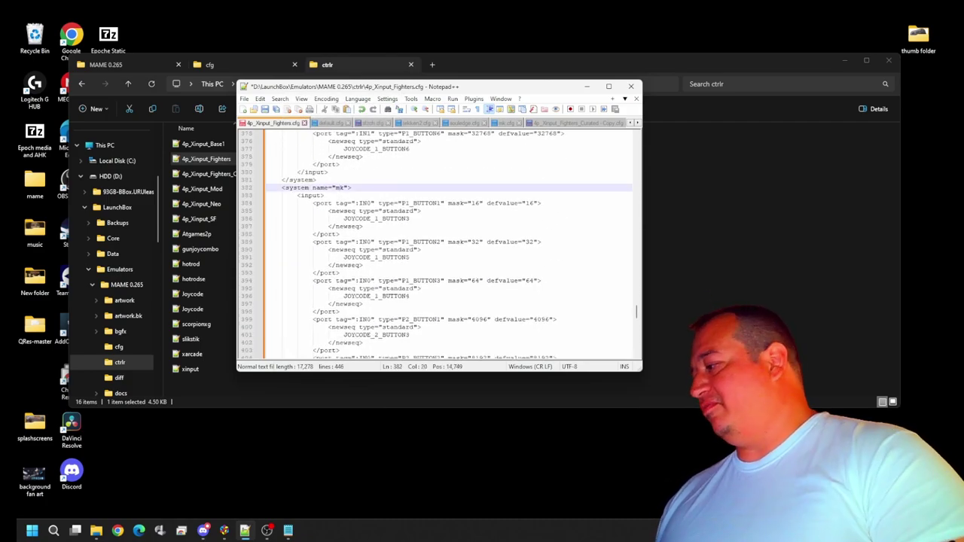
key("Left")
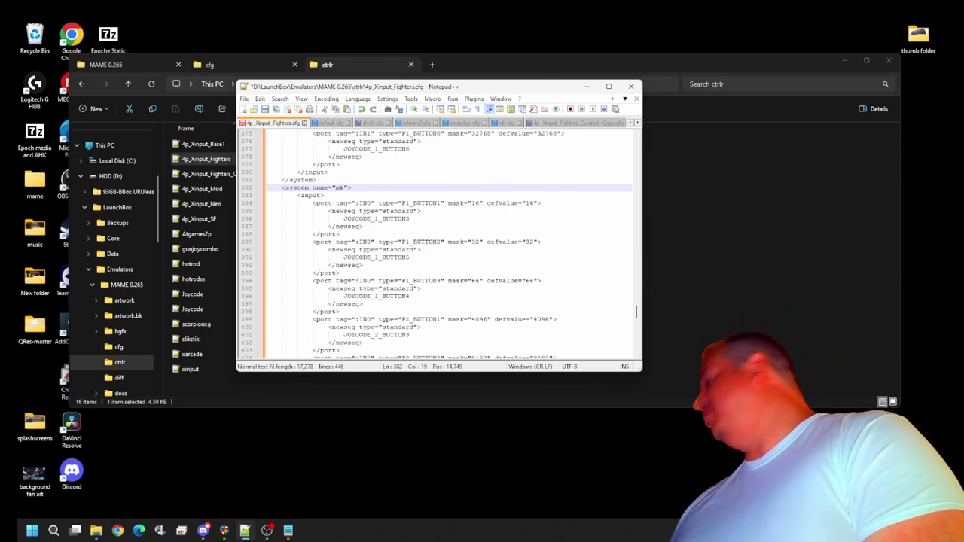
type("u")
left_click(348, 187)
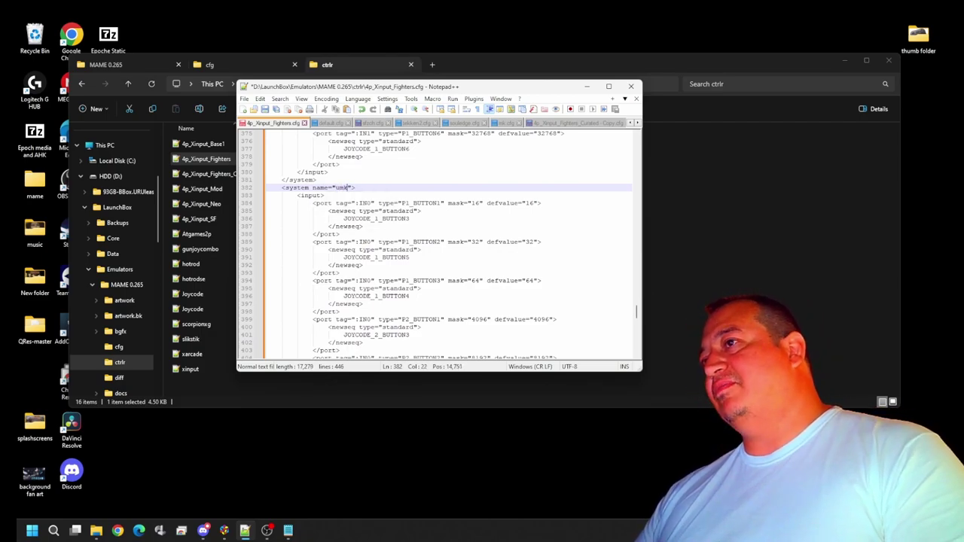
type("3")
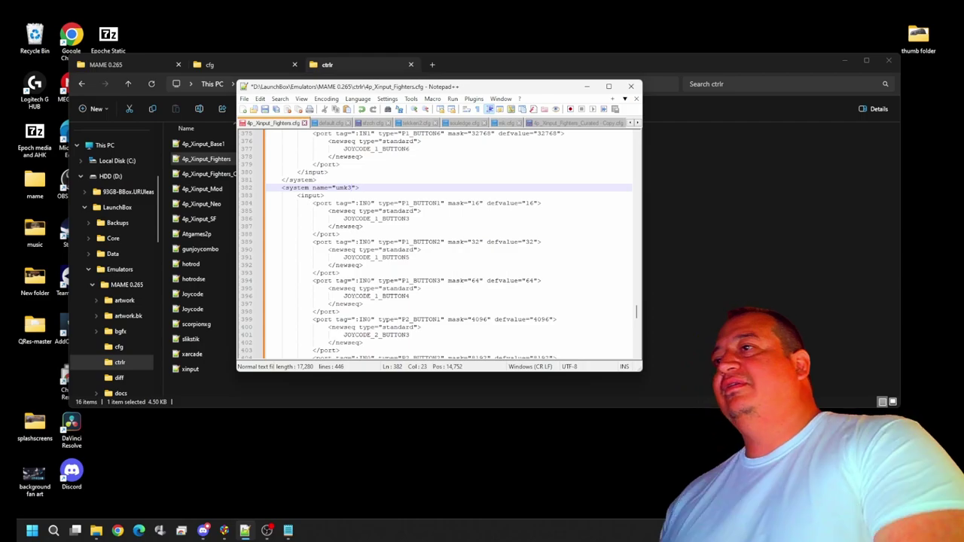
left_click(377, 242)
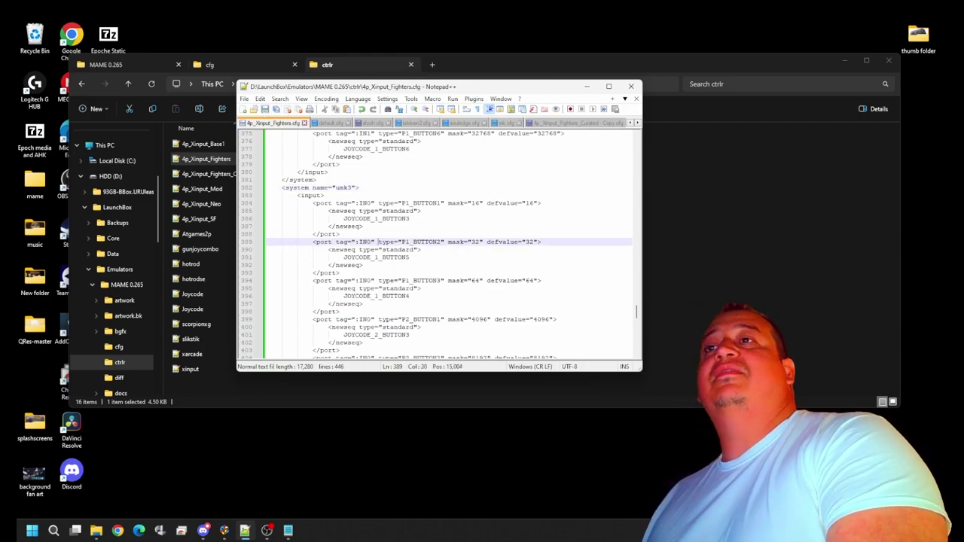
Switch to File Explorer and delete the default and mk CFG files from the MAME 0.265 cfg folder.
left_click(691, 216)
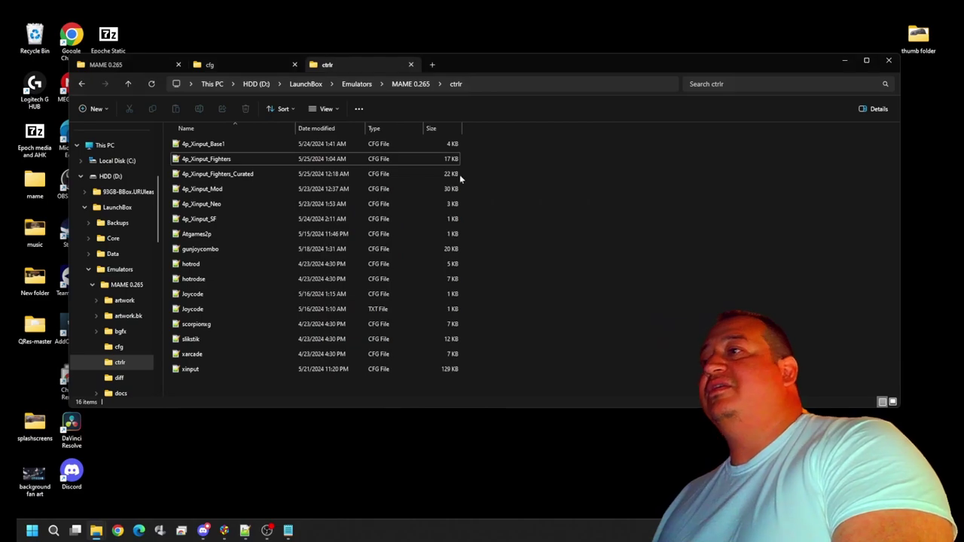
left_click(245, 64)
left_click(234, 159, "ctrl")
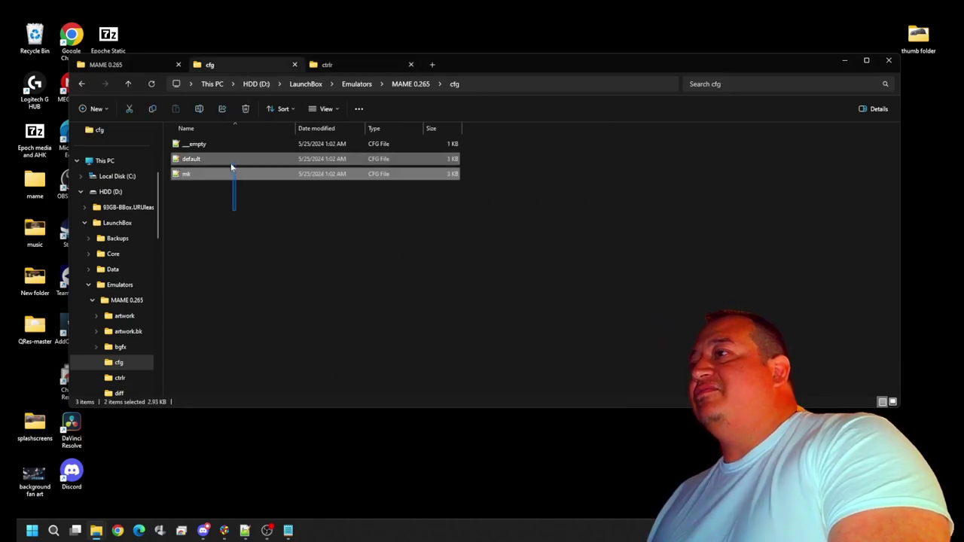
left_click(245, 108)
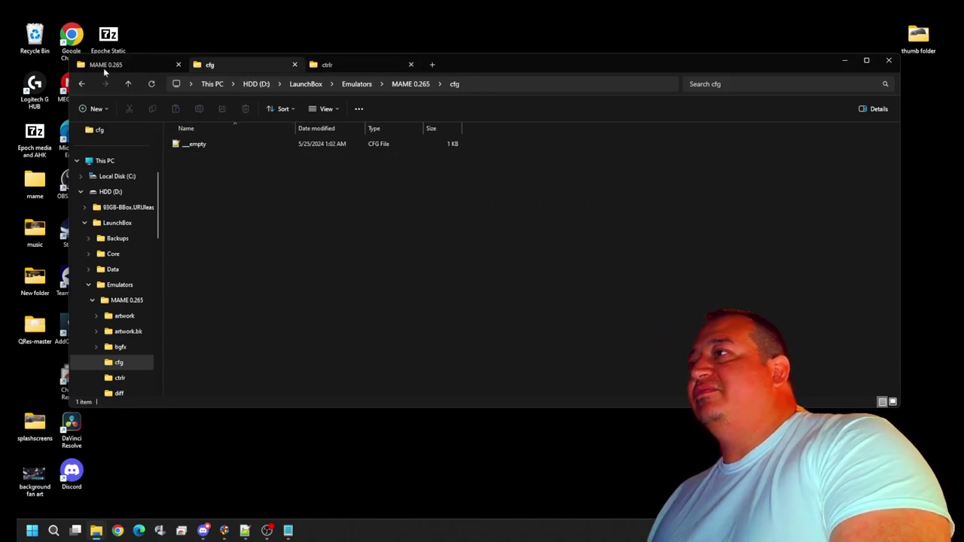
Launch MAME from the MAME 0.265 folder and start Mortal Kombat (rev 5.0 T-Unit 03/19/93).
left_click(147, 64)
double_click(237, 241)
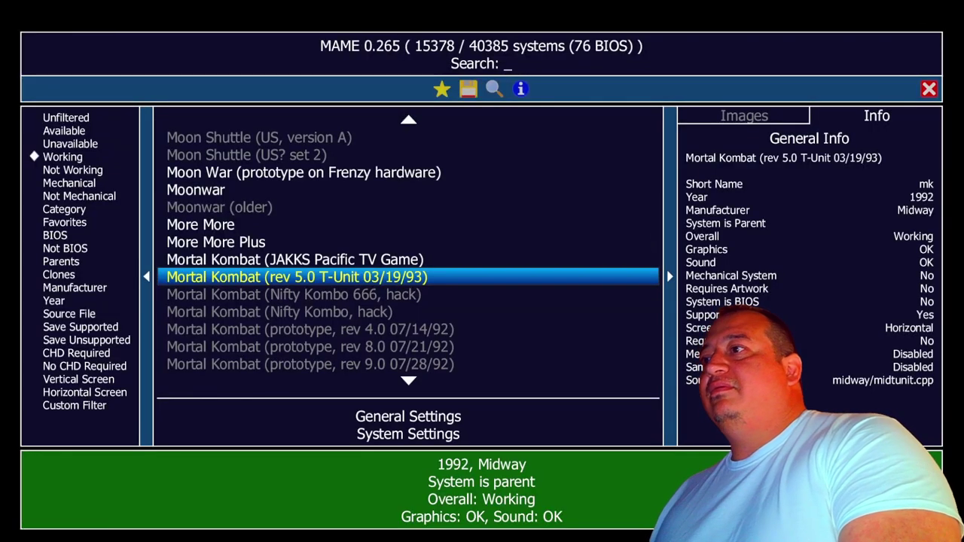
double_click(273, 277)
key("Return")
Check the player 1 and player 2 button mappings in Mortal Kombat's input assignments for this system, then return to the game.
key("Tab")
key("Return")
key("Return")
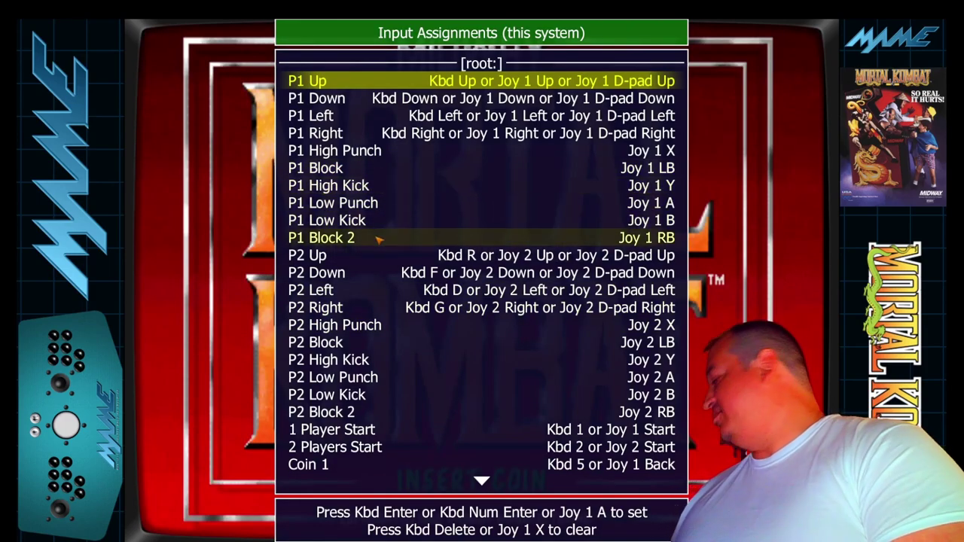
key("Tab")
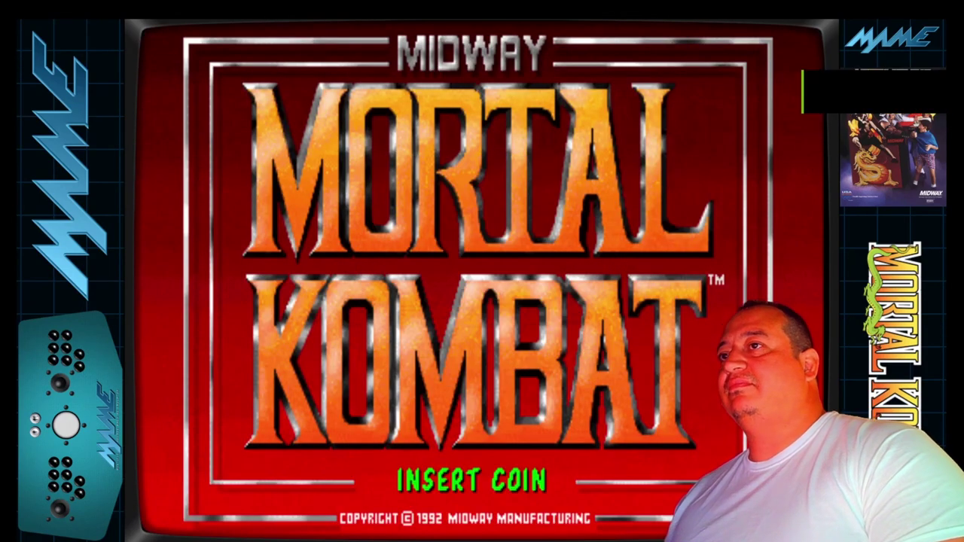
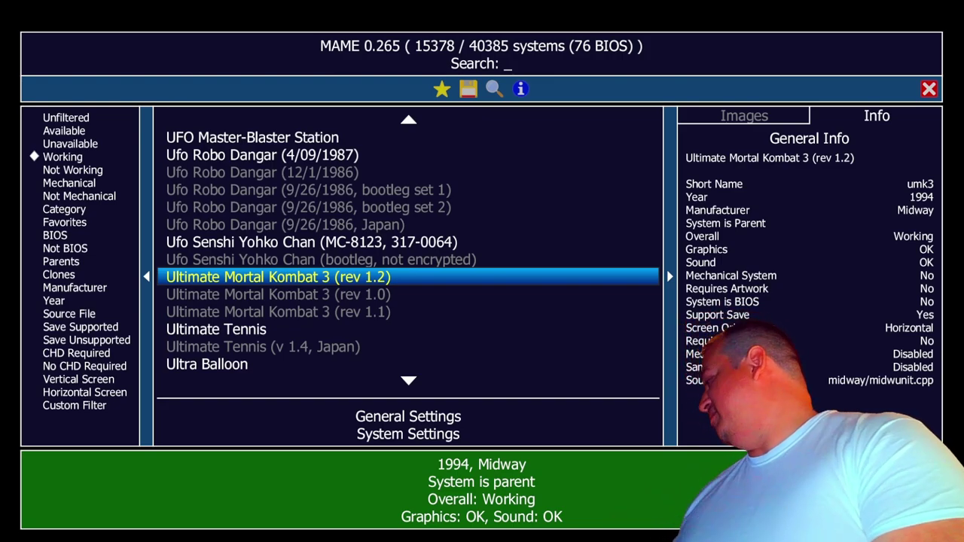
Search the MAME system list for nbajam.
type("nbajam")
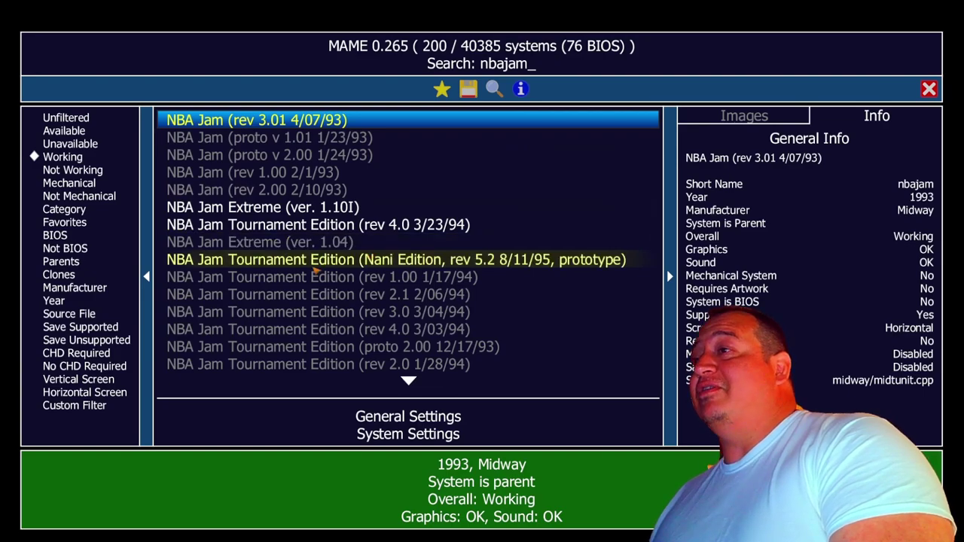
Start NBA Jam (rev 3.01 4/07/93) and open its input assignments for this system.
double_click(285, 125)
key("Return")
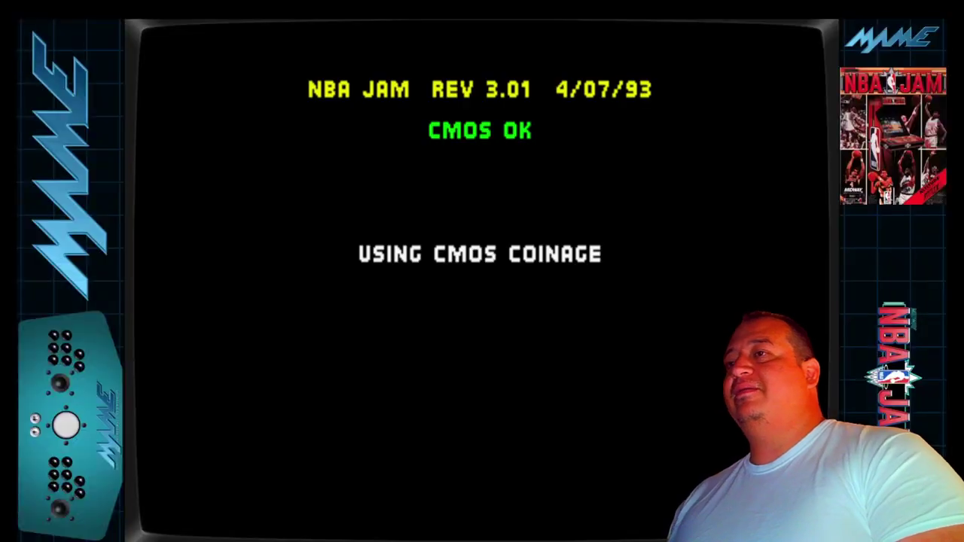
key("Tab")
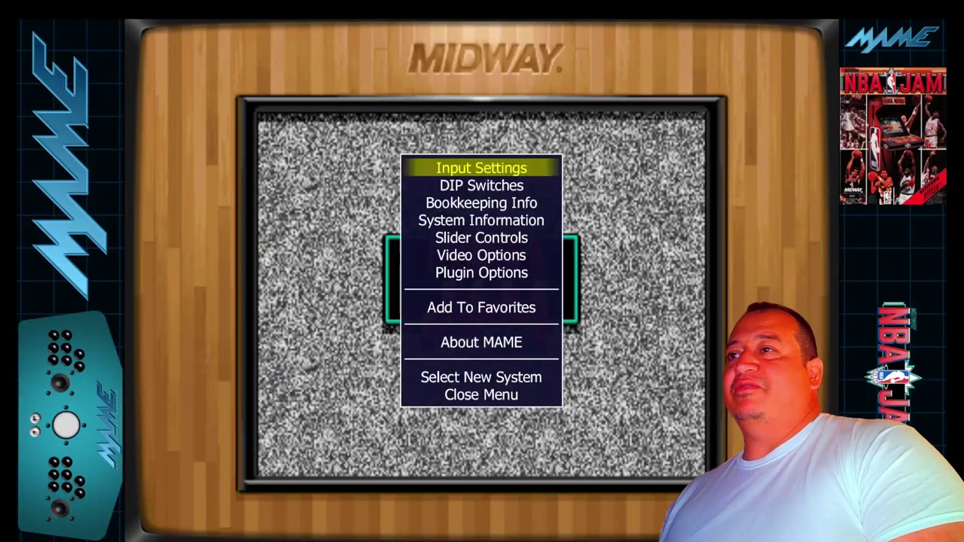
key("Return")
key("Return")
Clear the P1 Turbo, P1 Shoot / Block and P1 Pass / Steal assignments.
key("Down")
key("Down")
key("Down")
key("Down")
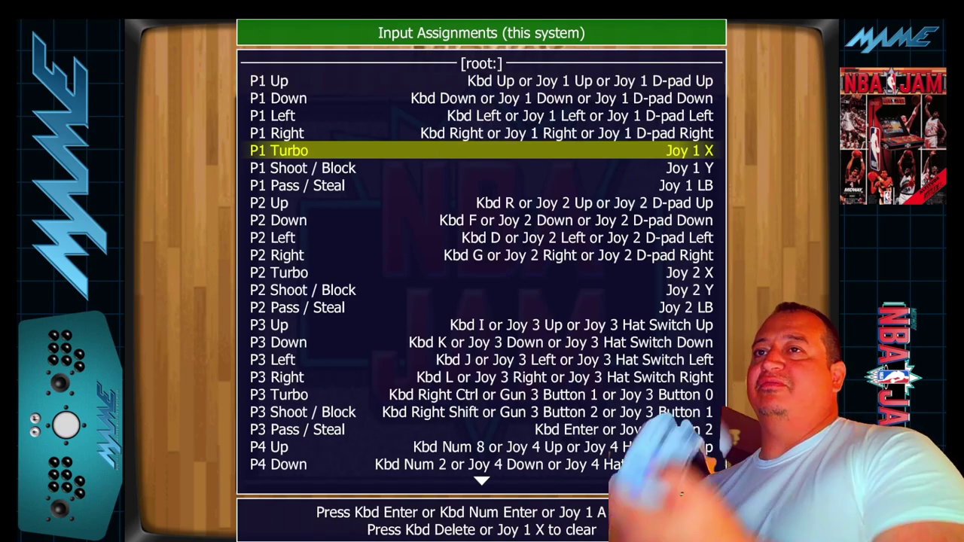
key("Down")
key("Down")
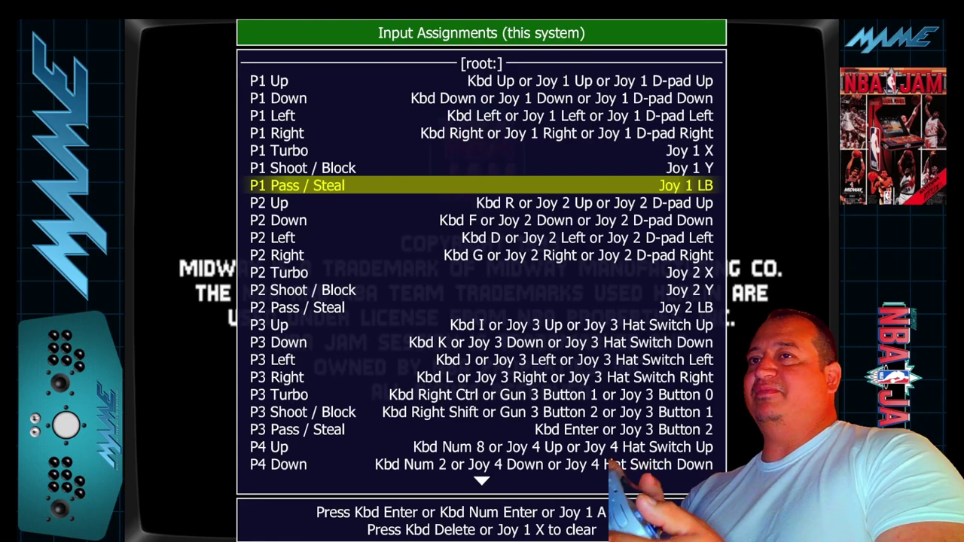
key("Up")
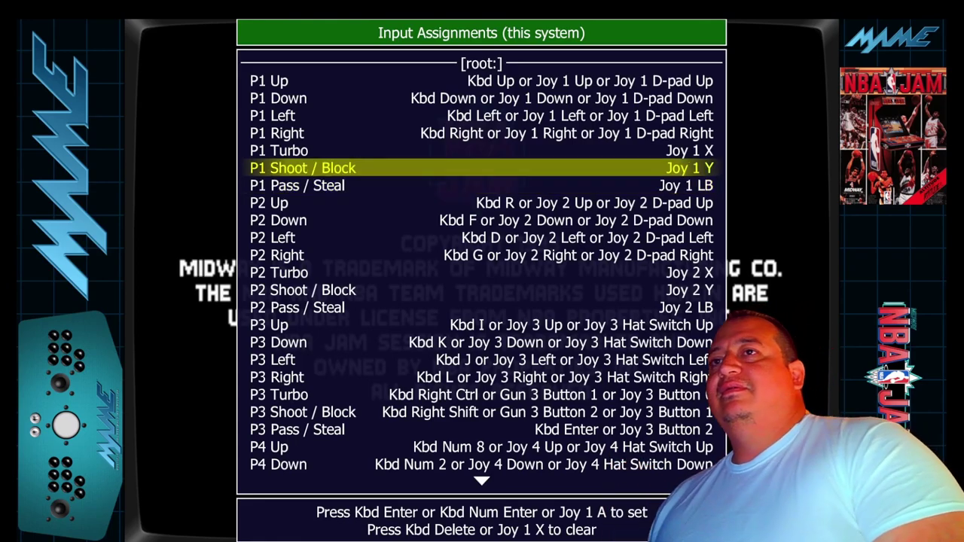
key("Up")
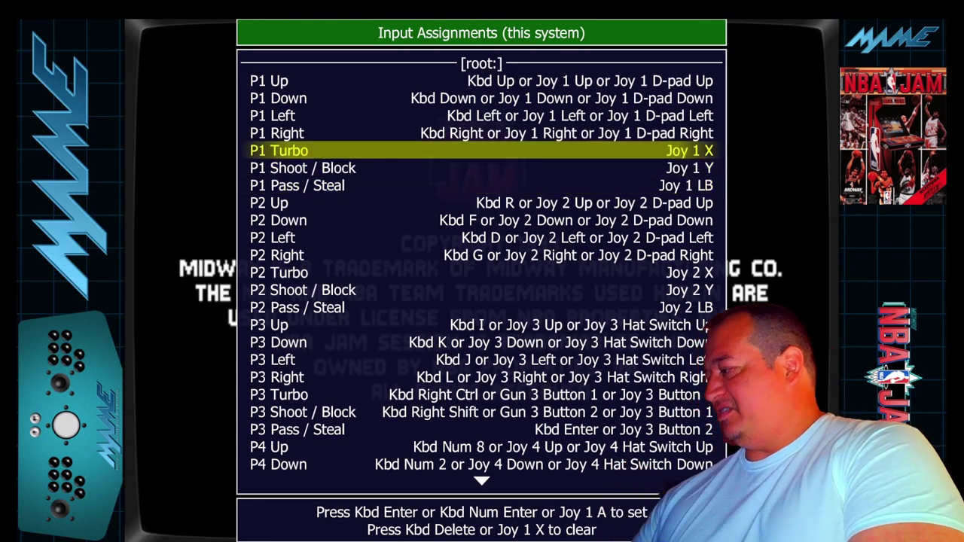
key("Delete")
key("Down")
key("Delete")
key("Down")
key("Delete")
Clear the P2 Turbo, P2 Shoot / Block and P2 Pass / Steal assignments.
key("Down")
key("Down")
key("Down")
key("Down")
key("Down")
key("Delete")
key("Down")
key("Delete")
key("Down")
key("Delete")
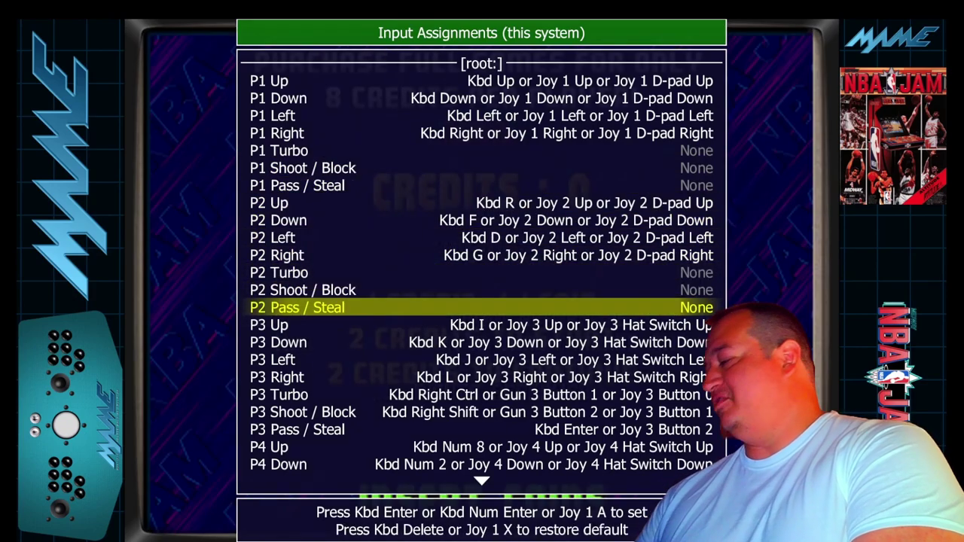
Assign P1 Turbo to Joy 1 LB or Joy 1 RB.
key("Up")
key("Up")
key("Up")
key("Up")
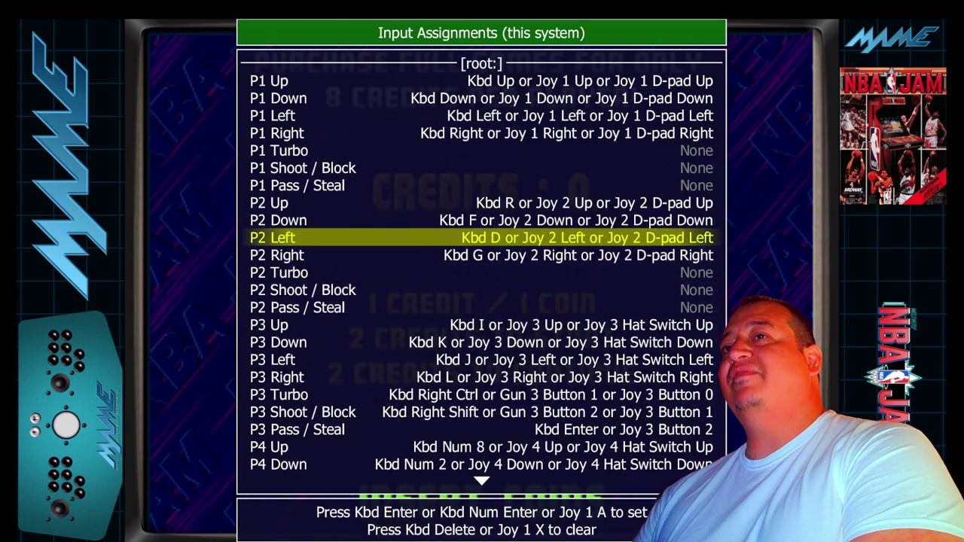
key("Up")
key("Up")
key("Up")
key("Up")
key("Up")
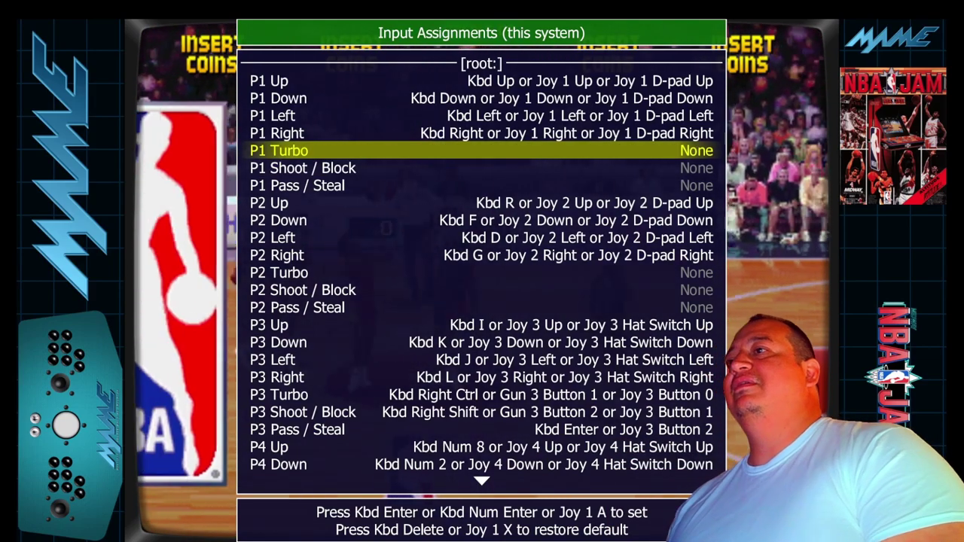
key("Return")
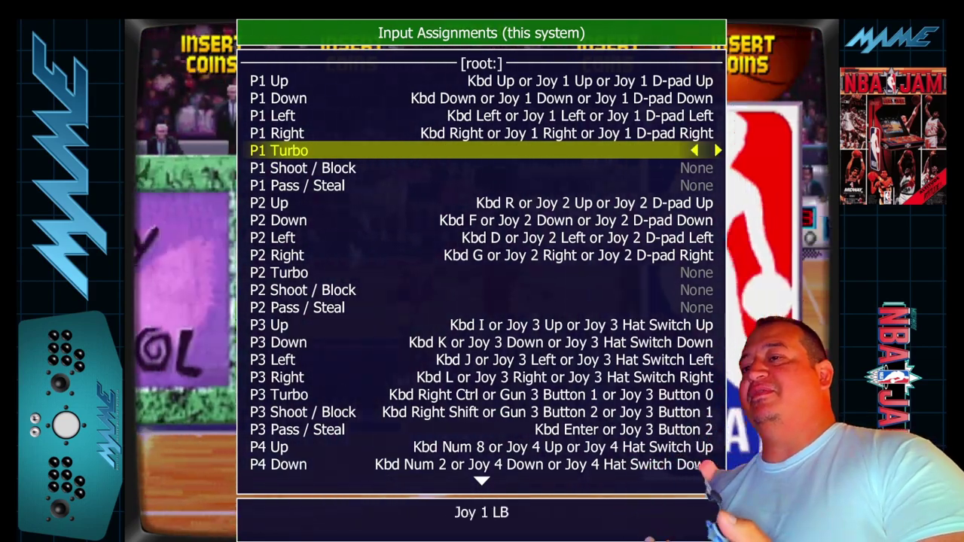
key("Return")
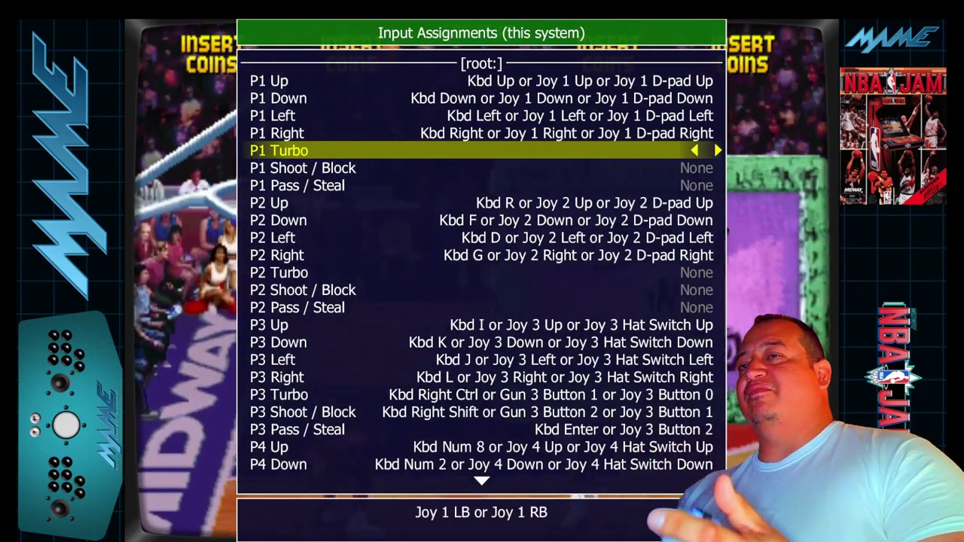
Assign P1 Shoot / Block to Joy 1 Y or Joy 1 B.
key("Down")
key("Down")
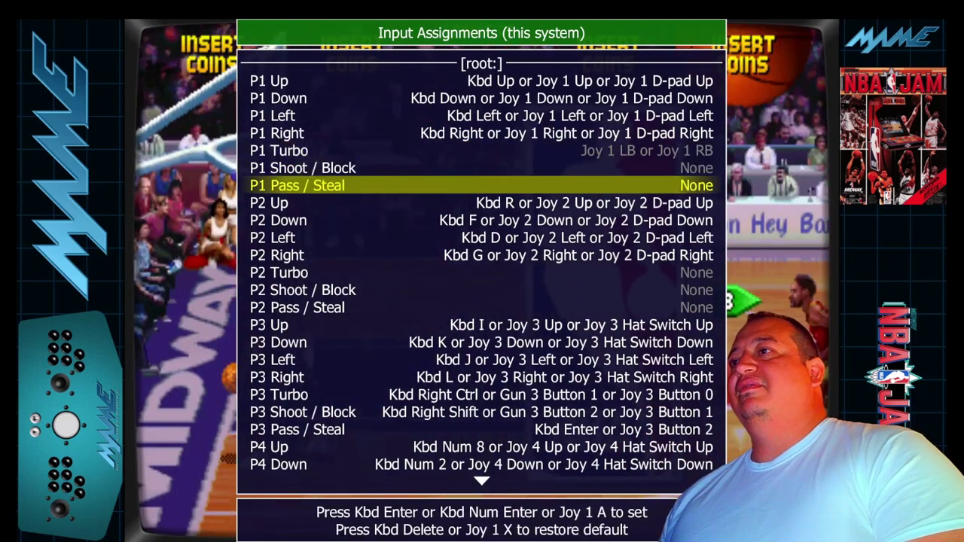
key("Up")
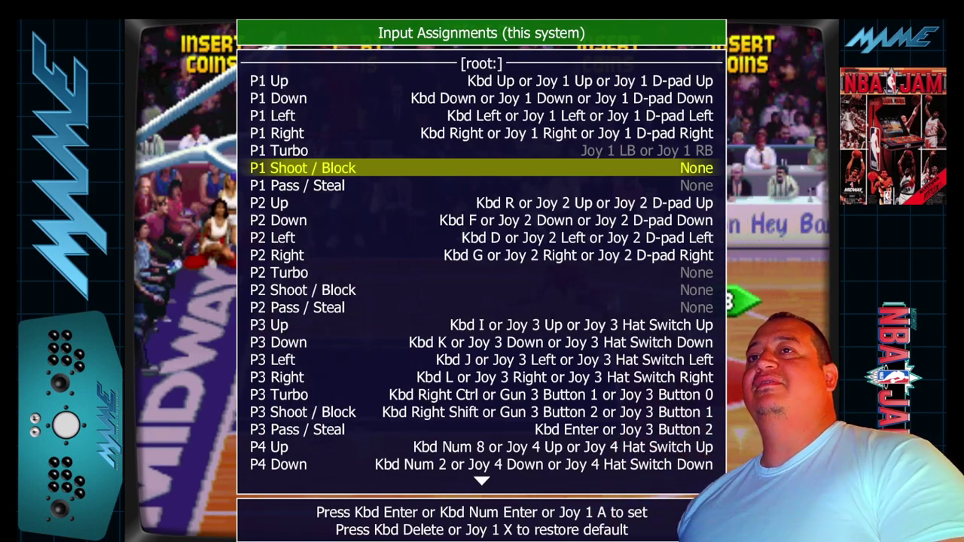
key("Return")
key("y")
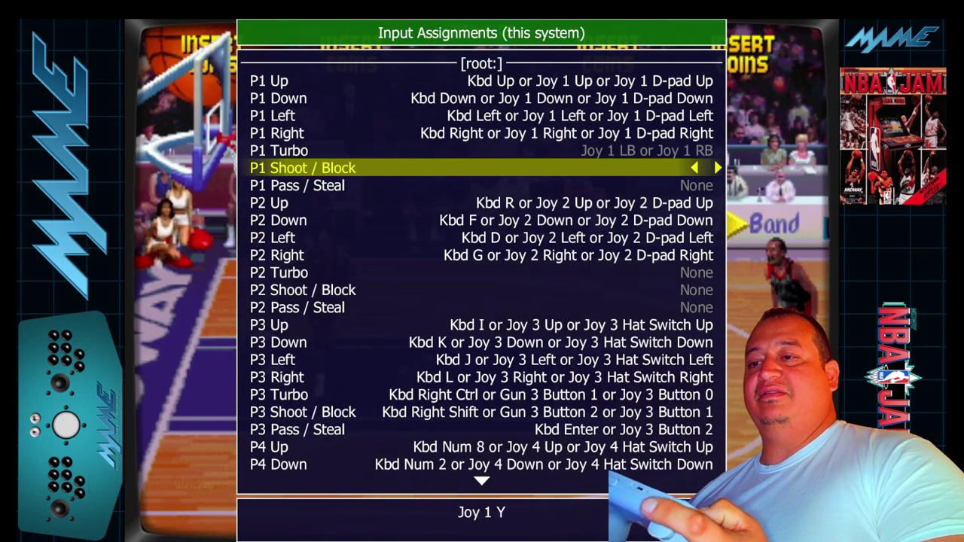
key("Return")
key("b")
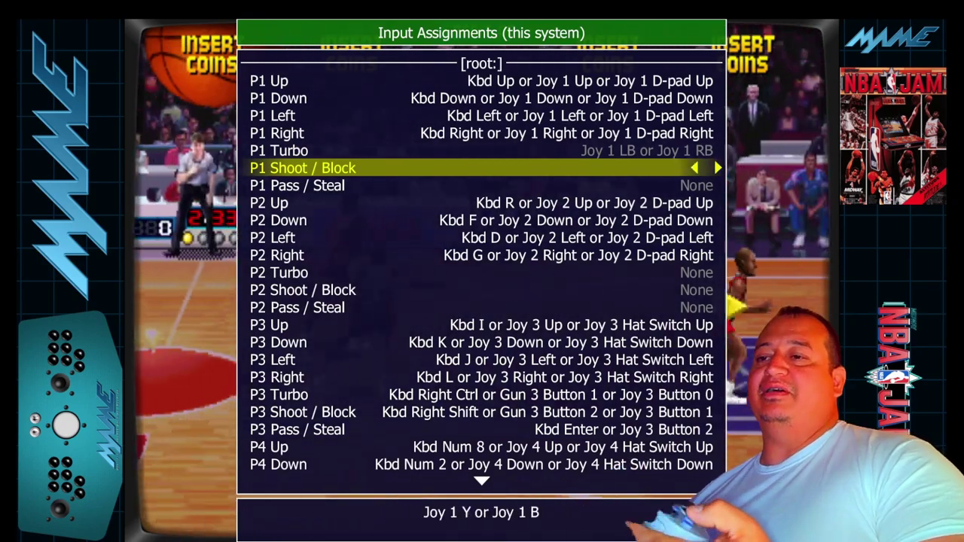
Assign P1 Pass / Steal to Joy 1 X or Joy 1 A.
key("Down")
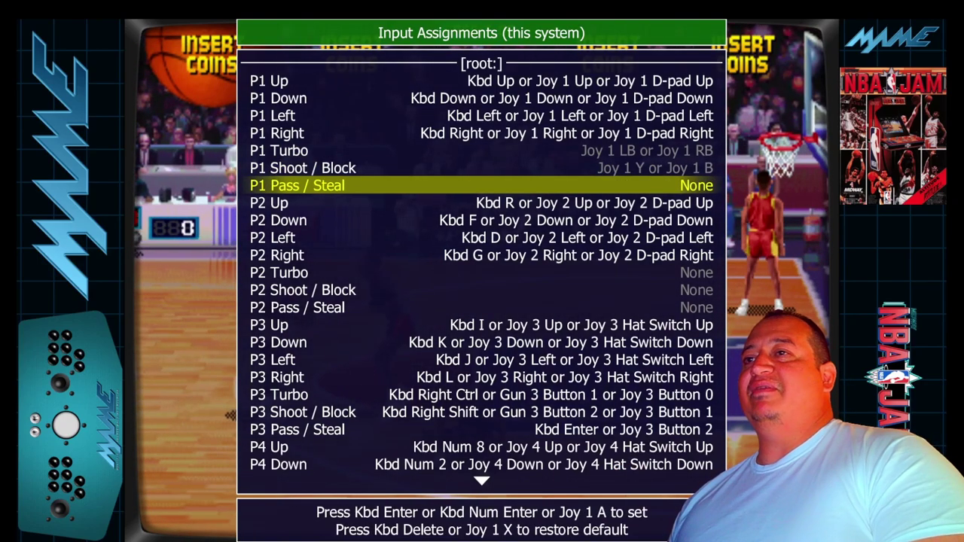
key("Return")
key("x")
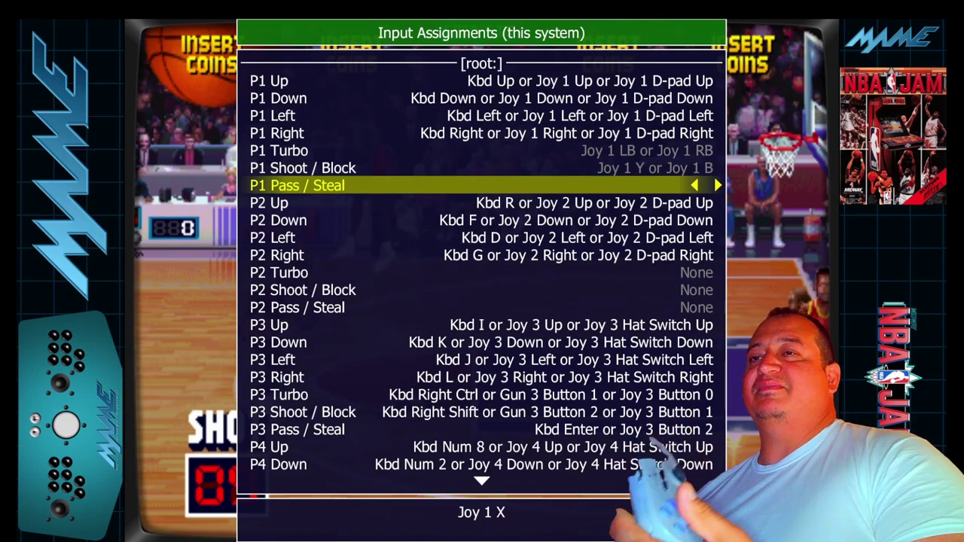
key("Return")
key("a")
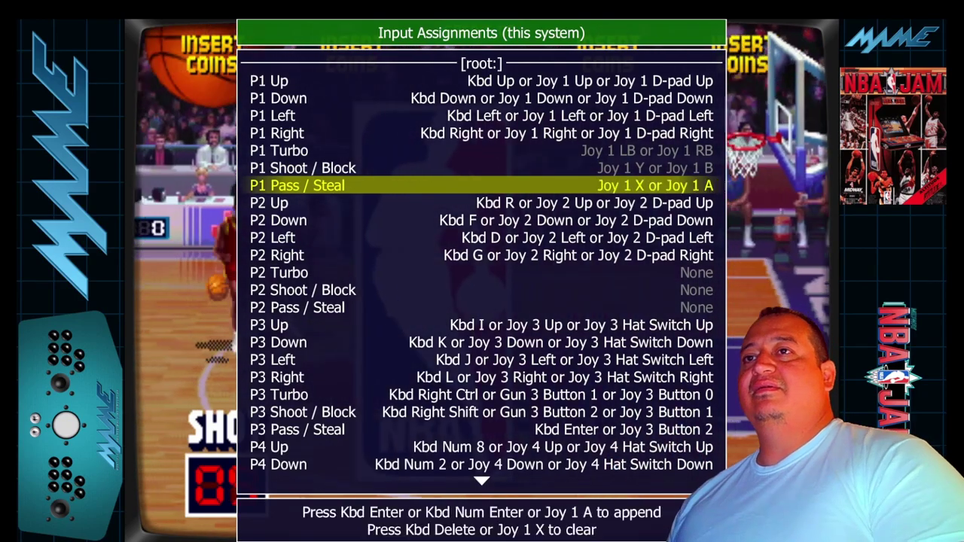
Assign P2 Turbo to Joy 2 LB or Joy 2 RB.
key("Down")
key("Down")
key("Down")
key("Down")
key("Down")
key("Return")
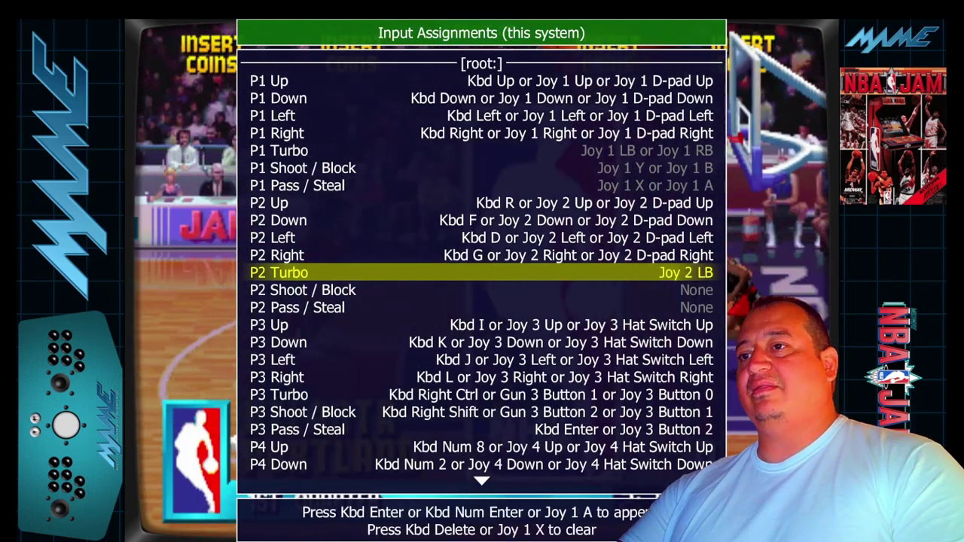
key("Return")
Assign P2 Shoot / Block to Joy 2 Y or Joy 2 B, and P2 Pass / Steal to Joy 2 X or Joy 2 A.
key("Down")
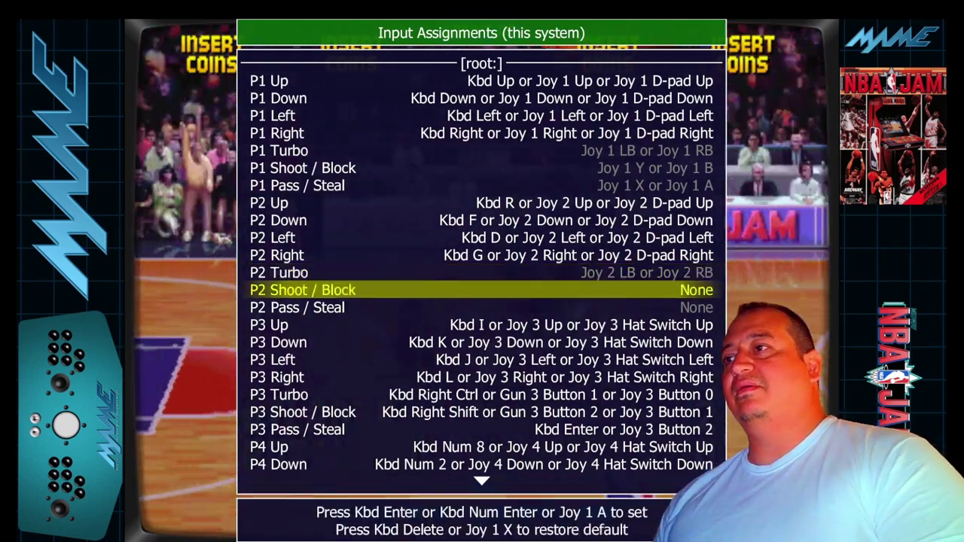
key("Return")
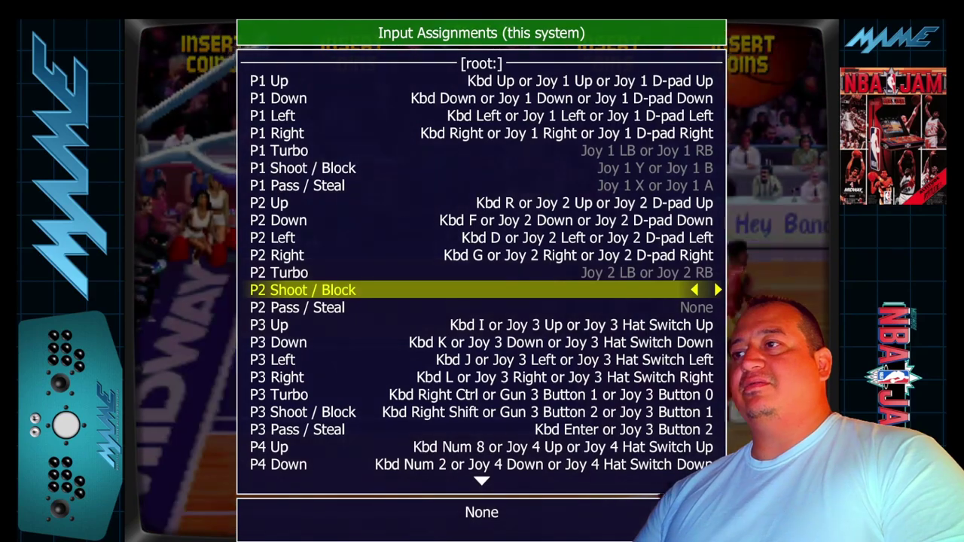
key("Return")
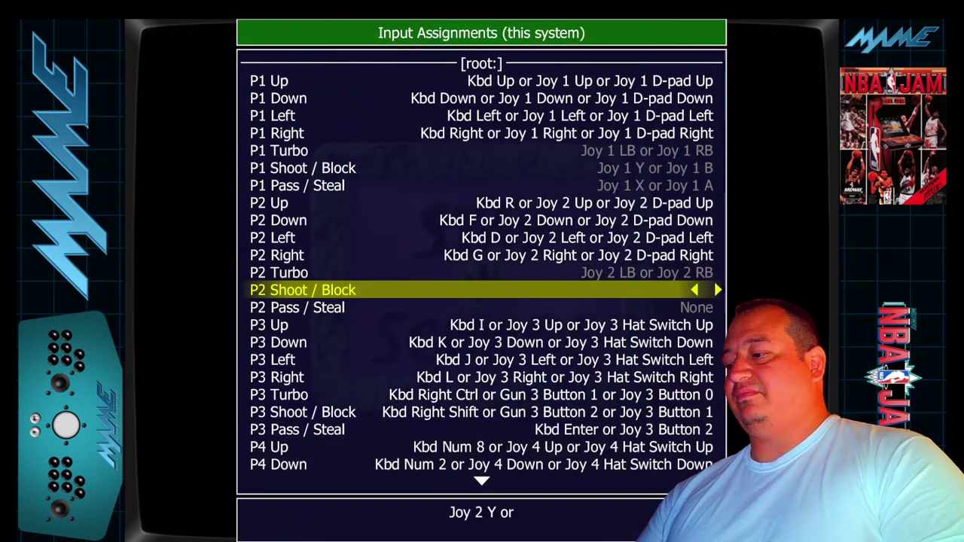
key("Down")
key("Return")
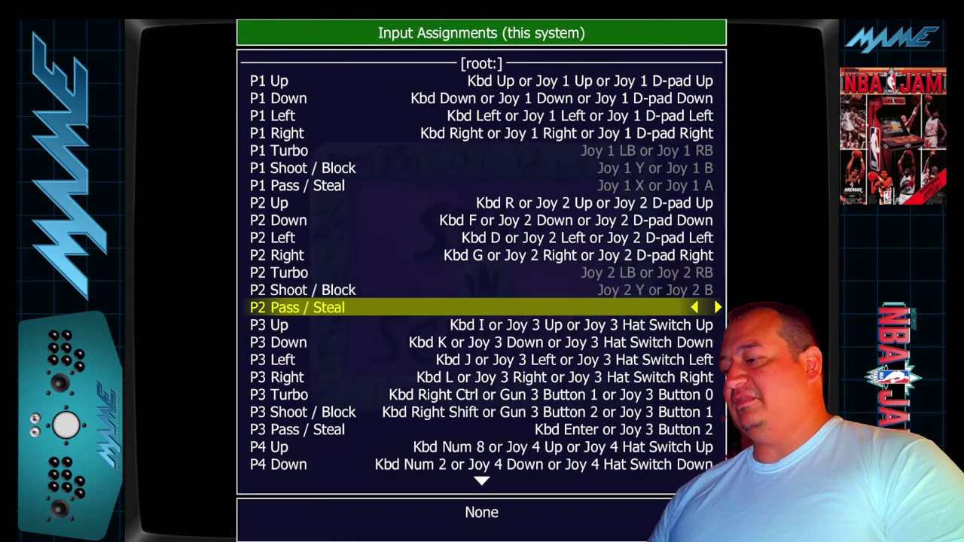
key("Return")
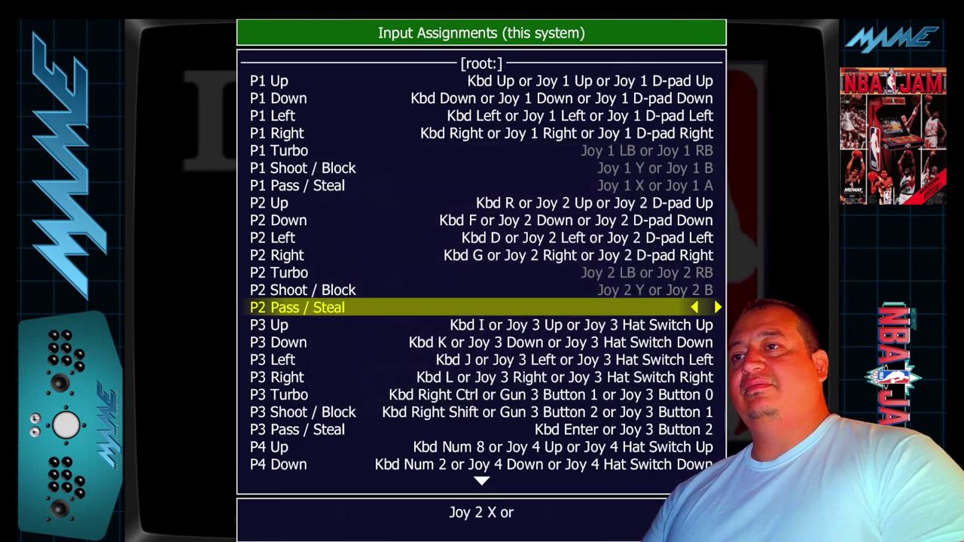
Close the input assignments, leave NBA Jam and exit MAME.
key("Escape")
key("Tab")
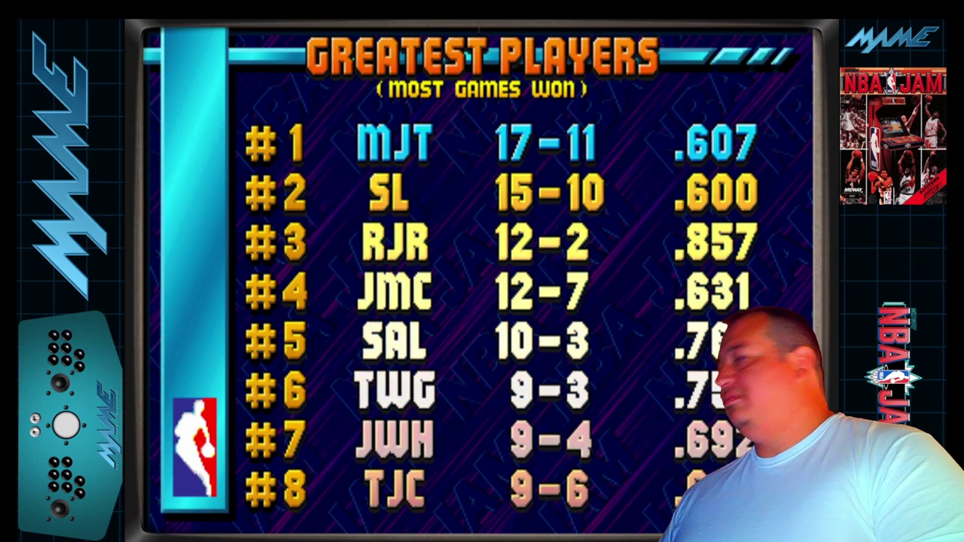
key("Escape")
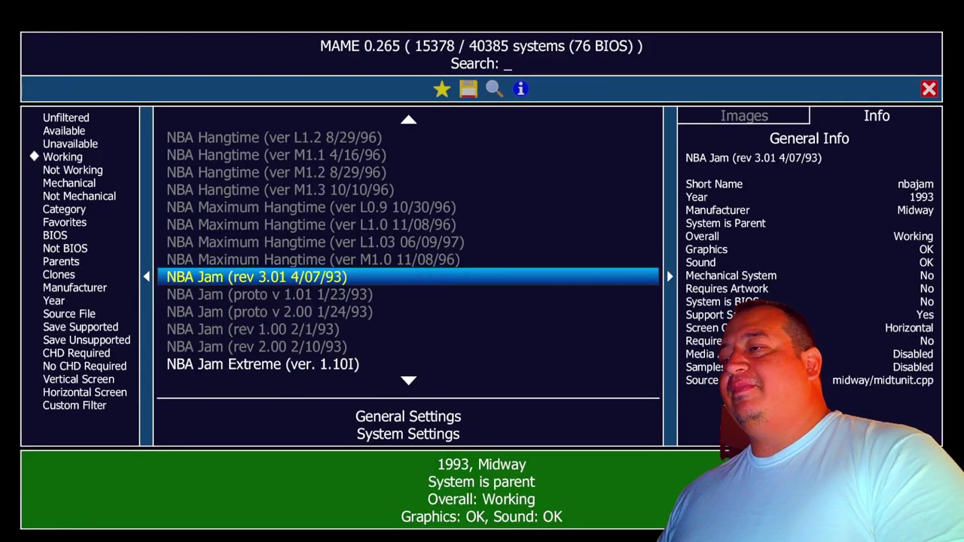
key("Escape")
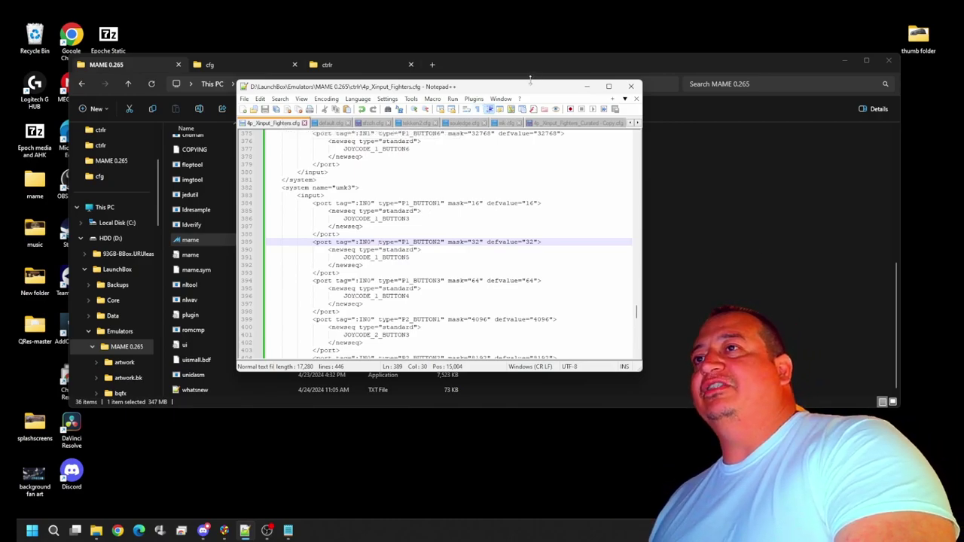
Move the Notepad++ window clear of File Explorer and open the nbajam CFG file from the MAME 0.265 cfg folder.
left_click_drag(531, 87, 708, 219)
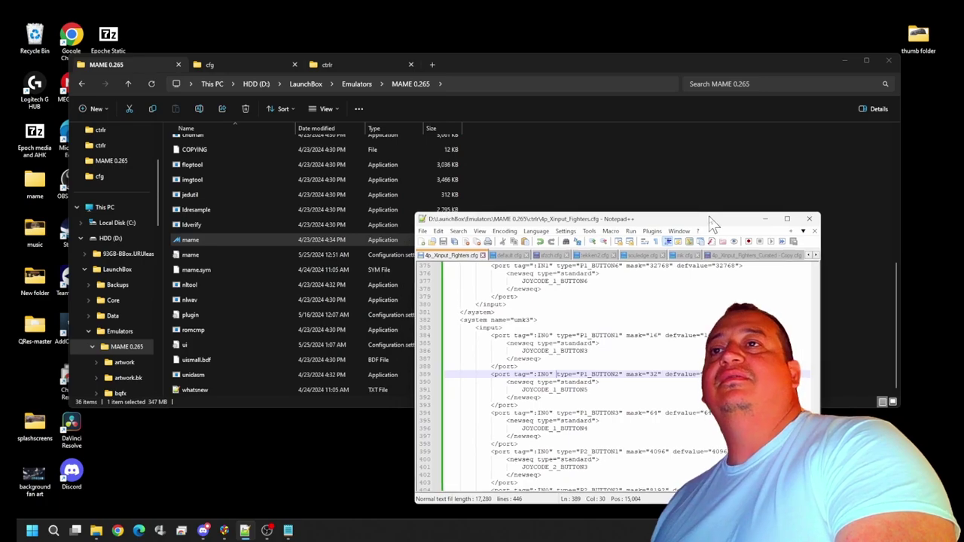
left_click(697, 187)
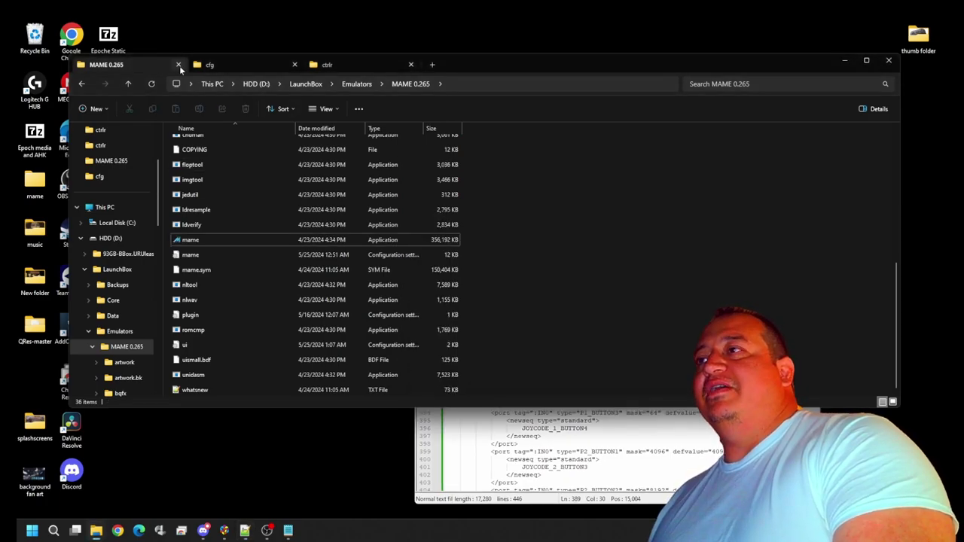
left_click(241, 69)
key("alt+f")
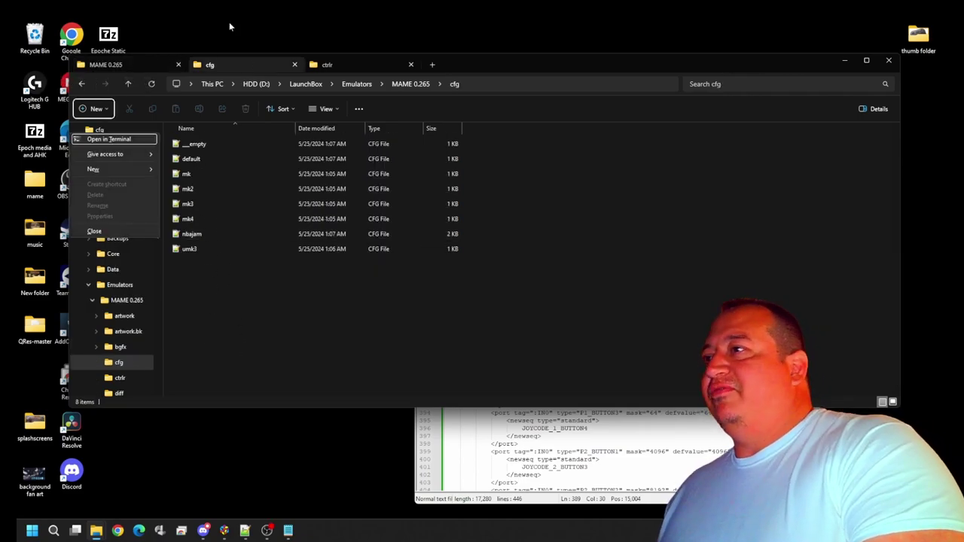
double_click(191, 235)
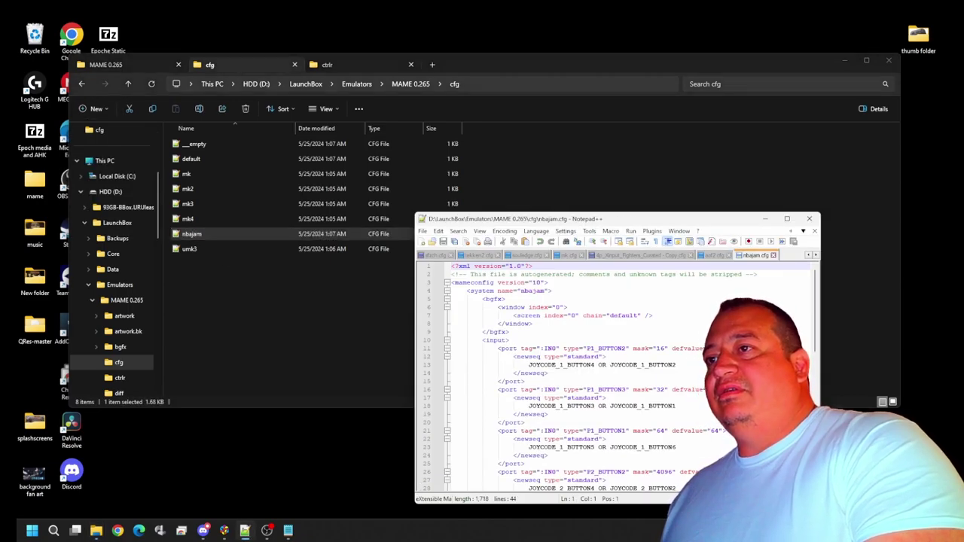
Delete the bgfx block and its leftover blank line from nbajam.cfg, leaving input directly under the system tag.
left_click_drag(483, 299, 510, 333)
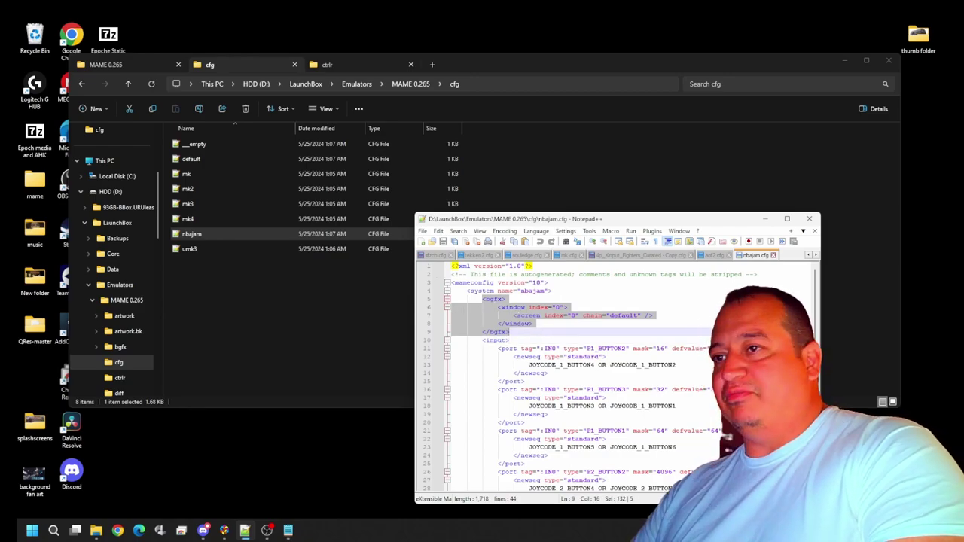
key("Delete")
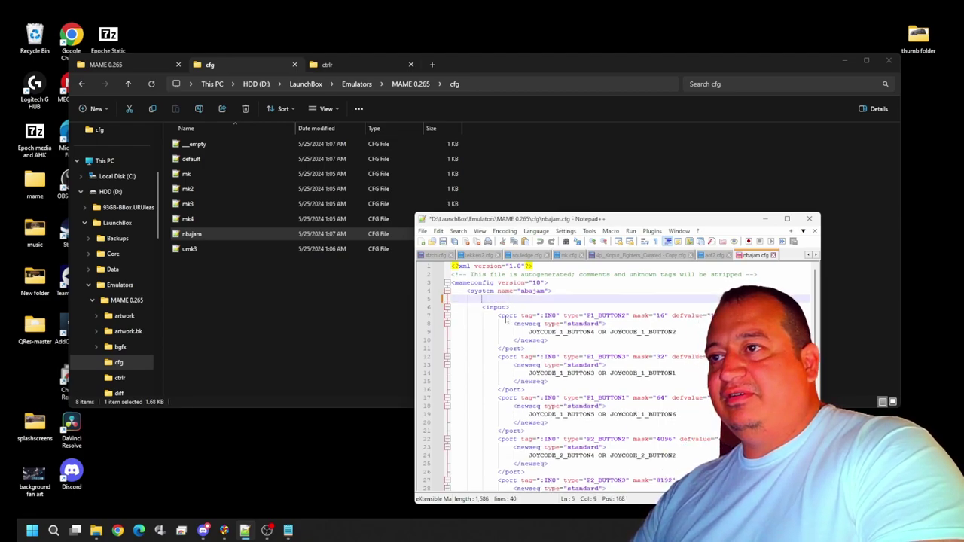
key("Delete")
key("BackSpace")
key("BackSpace")
key("BackSpace")
key("BackSpace")
key("BackSpace")
key("BackSpace")
key("BackSpace")
key("BackSpace")
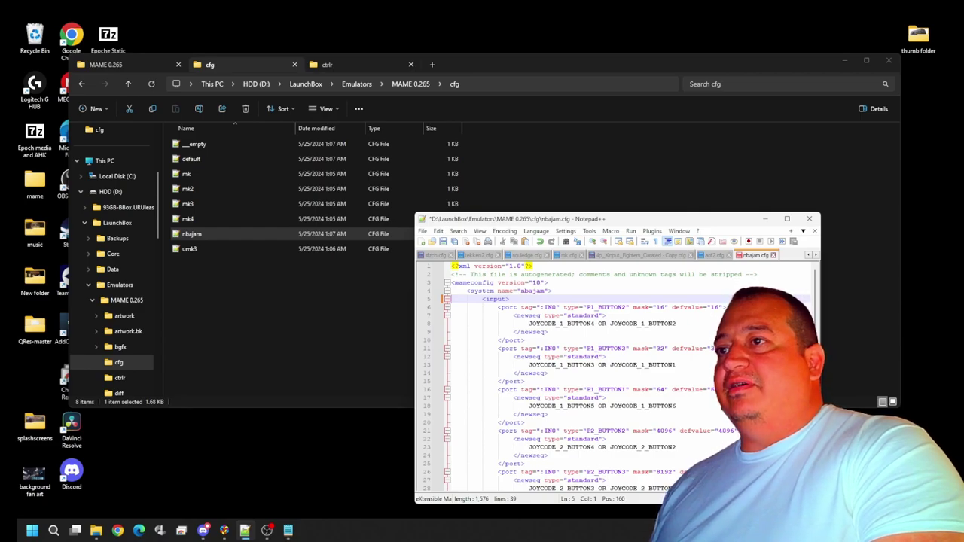
Copy the whole nbajam system block of nbajam.cfg, from its opening system tag through its closing system tag.
key("shift+Down")
key("shift+Down")
key("shift+Down")
key("shift+Down")
key("shift+Down")
key("shift+Down")
key("shift+Down")
key("shift+Down")
key("shift+Down")
key("shift+Down")
key("shift+Down")
key("shift+Down")
key("shift+Down")
key("shift+Down")
key("shift+Down")
key("shift+Down")
key("shift+Down")
key("shift+Down")
key("shift+Down")
key("shift+Down")
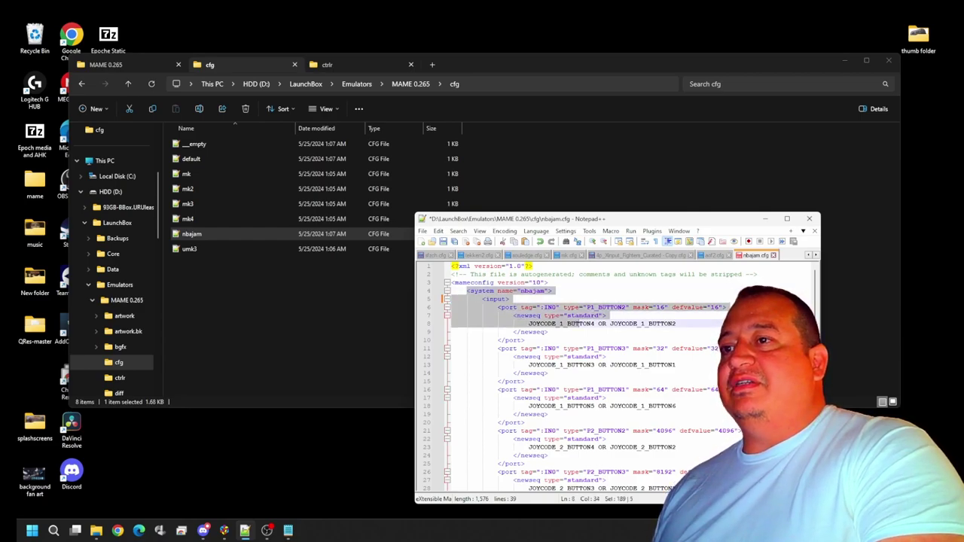
key("shift+End")
key("shift+Down")
key("shift+Down")
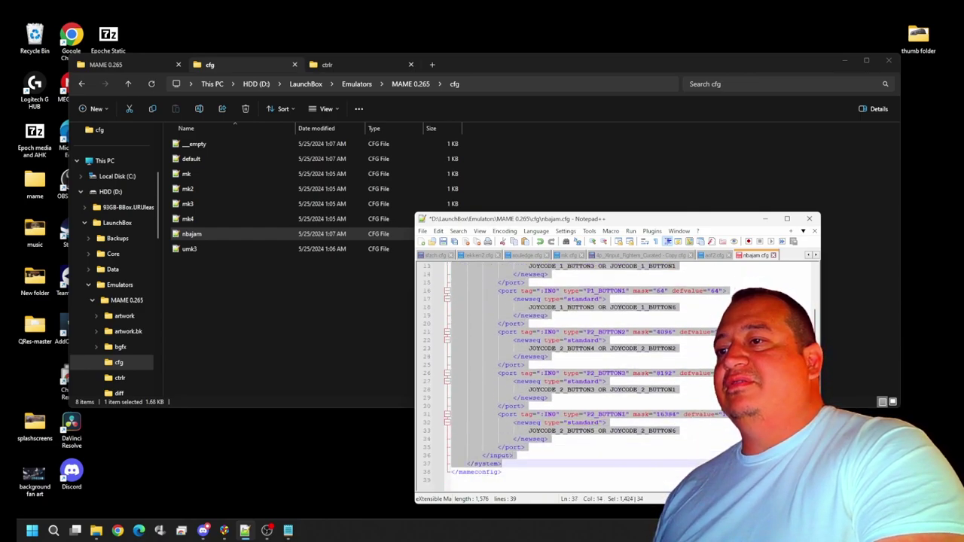
right_click(475, 422)
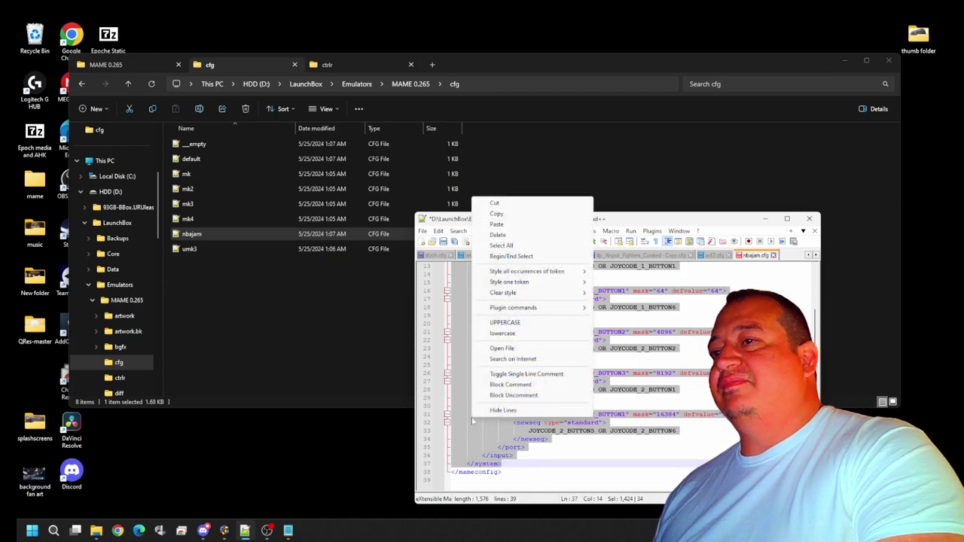
left_click(517, 215)
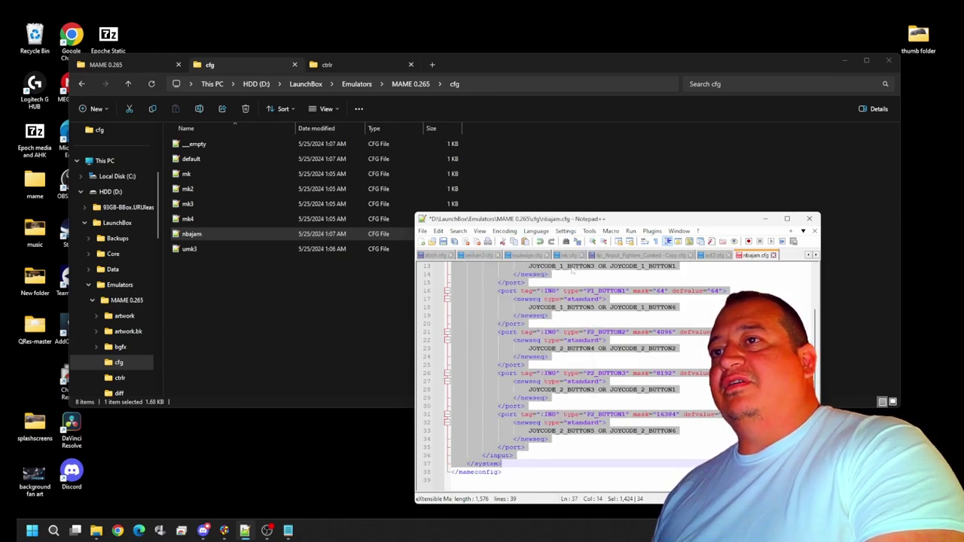
Open the 4p_Xinput_Fighters CFG file from the ctrlr folder in Notepad++ and go to the end of it.
left_click(272, 317)
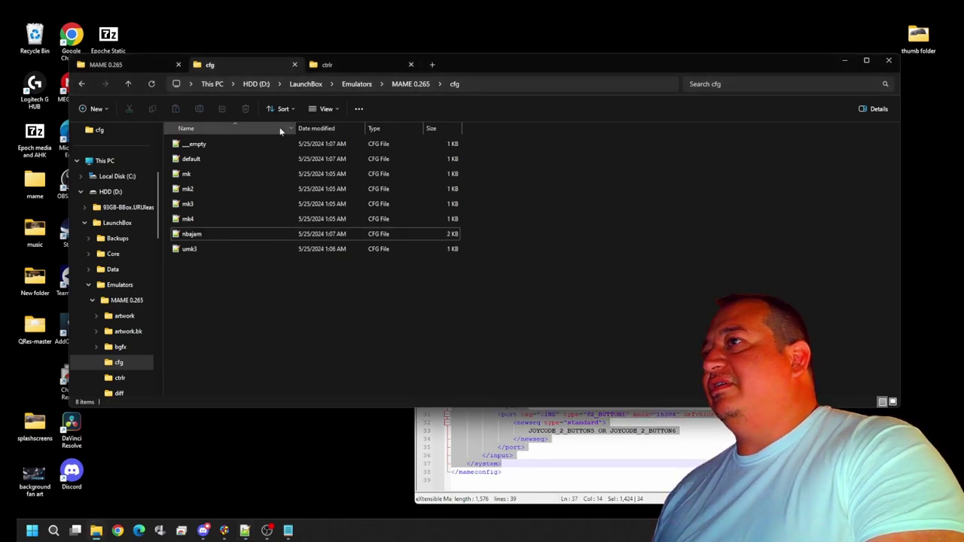
left_click(337, 57)
double_click(234, 159)
scroll(572, 373, "down", 18)
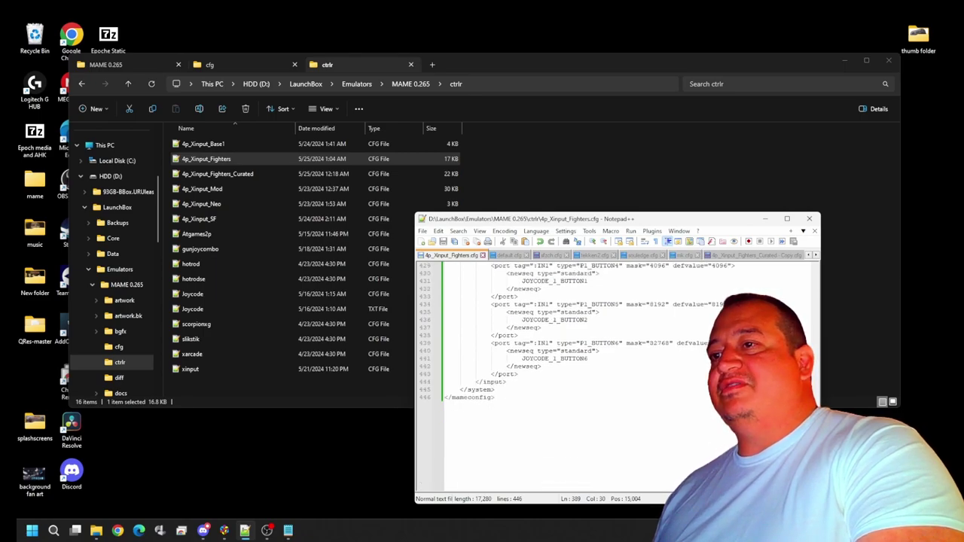
Paste the nbajam system block on a new line after the last system block, before the closing mameconfig tag.
left_click(495, 389)
key("Return")
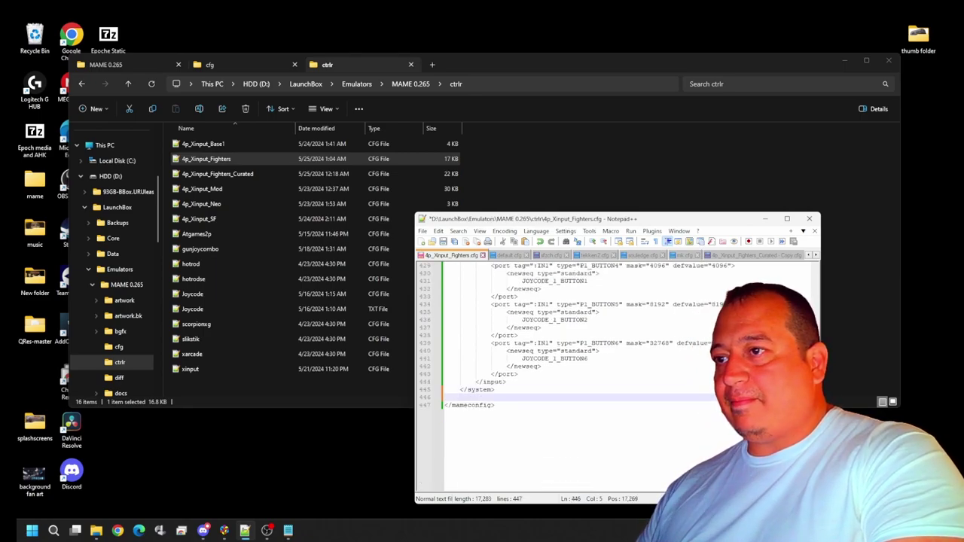
right_click(475, 397)
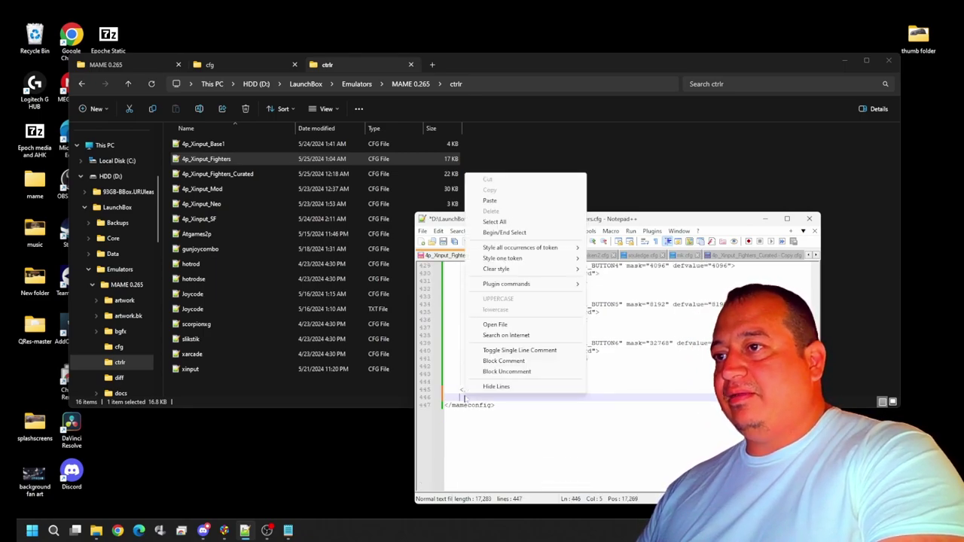
left_click(497, 201)
scroll(572, 373, "up", 6)
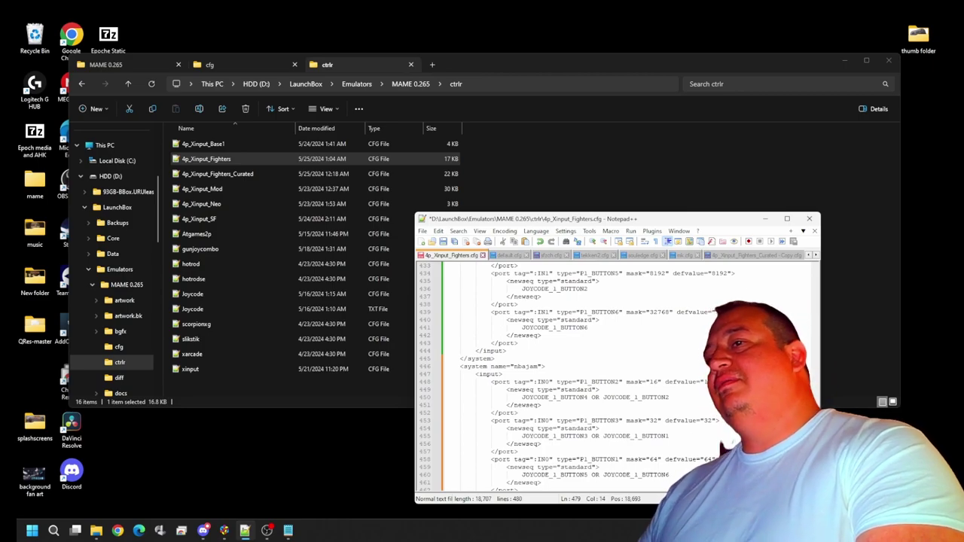
Paste a second copy of the nbajam system block on a new line directly below the first one.
scroll(572, 376, "down", 9)
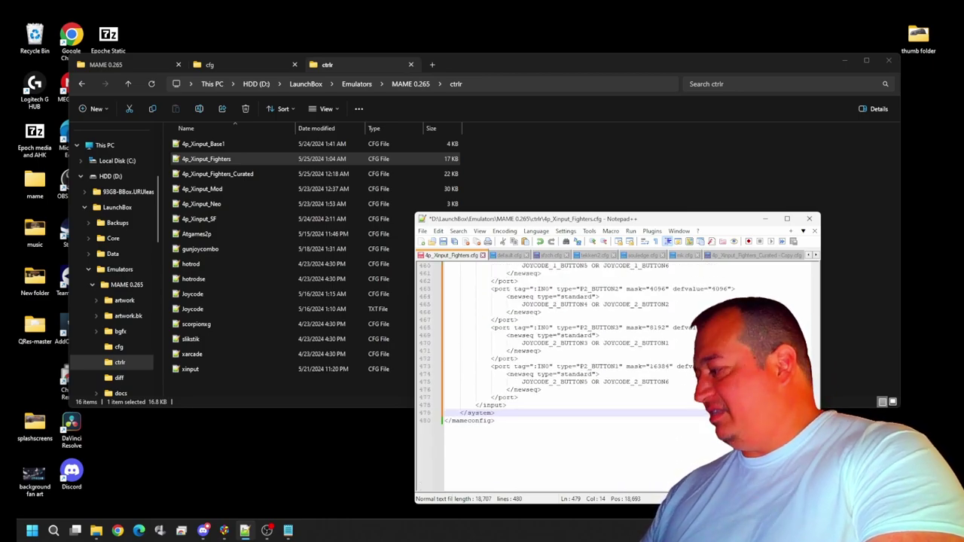
key("Return")
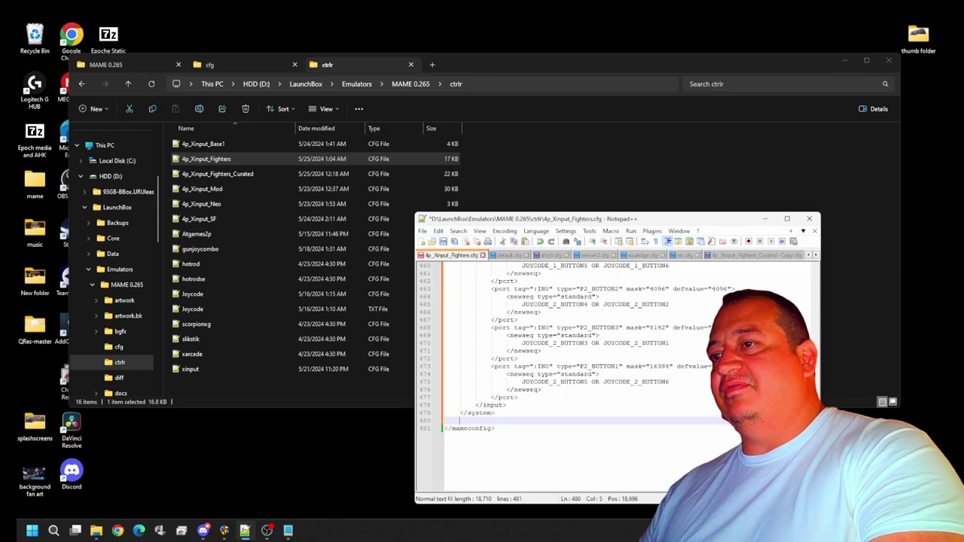
right_click(461, 420)
left_click(489, 234)
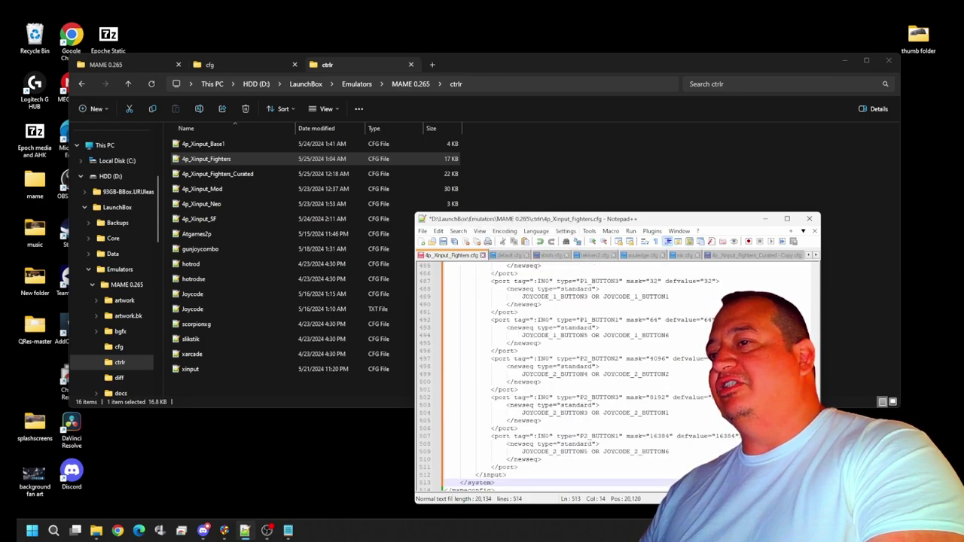
Rename the second block's system to nbajamte and save 4p_Xinput_Fighters.cfg.
scroll(542, 376, "up", 6)
left_click(529, 367)
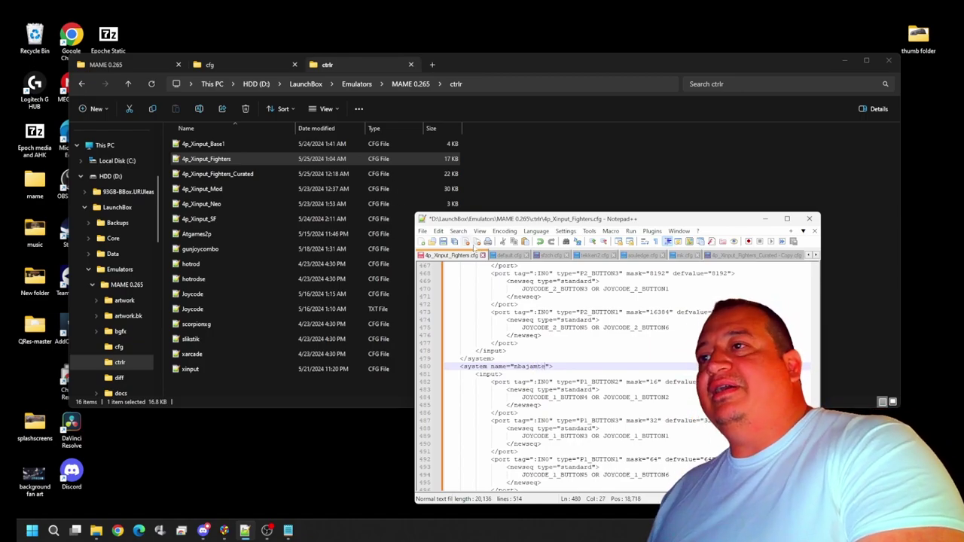
key("ctrl+s")
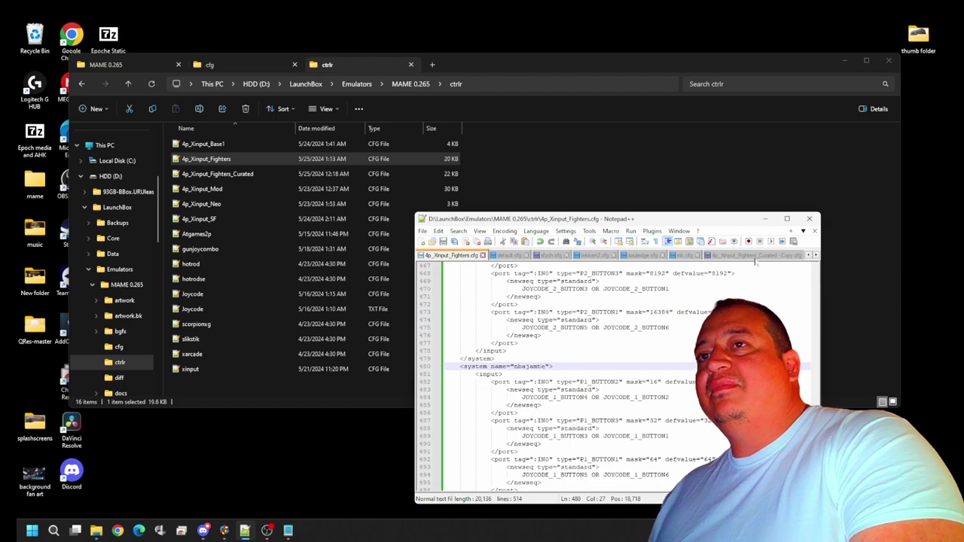
Minimize Notepad++, start MAME from the MAME 0.265 folder and launch NBA Jam Tournament Edition (rev 4.0 3/23/94).
left_click(764, 222)
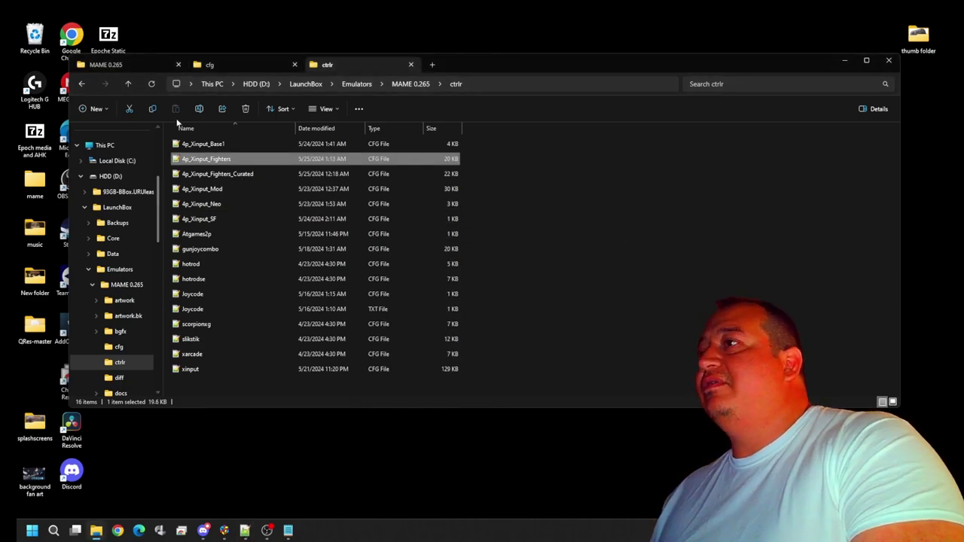
left_click(144, 65)
double_click(221, 240)
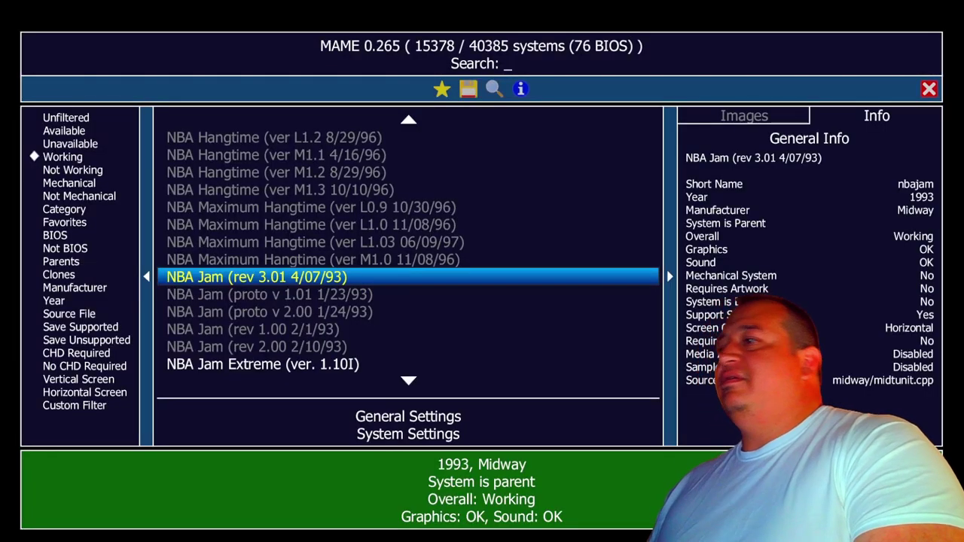
scroll(325, 241, "down", 6)
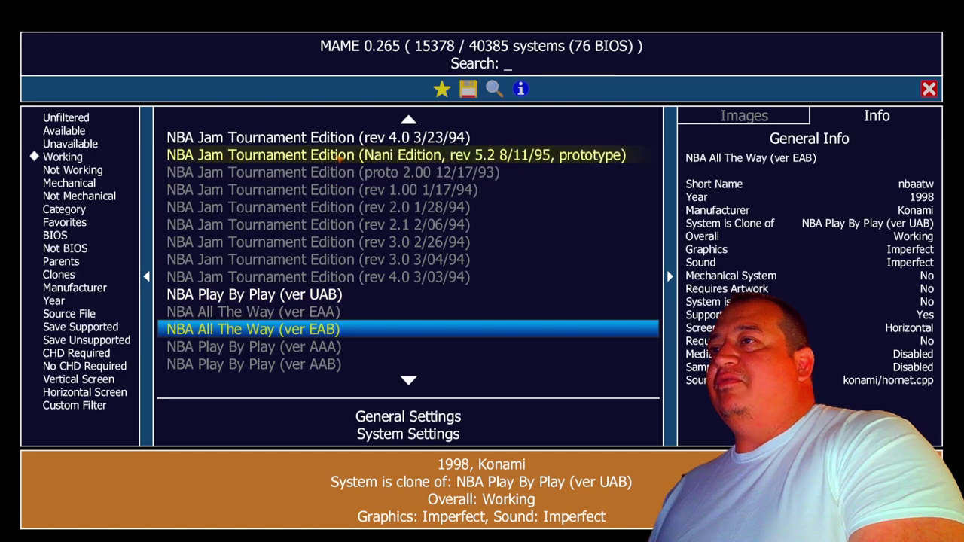
left_click(336, 139)
left_click(335, 139)
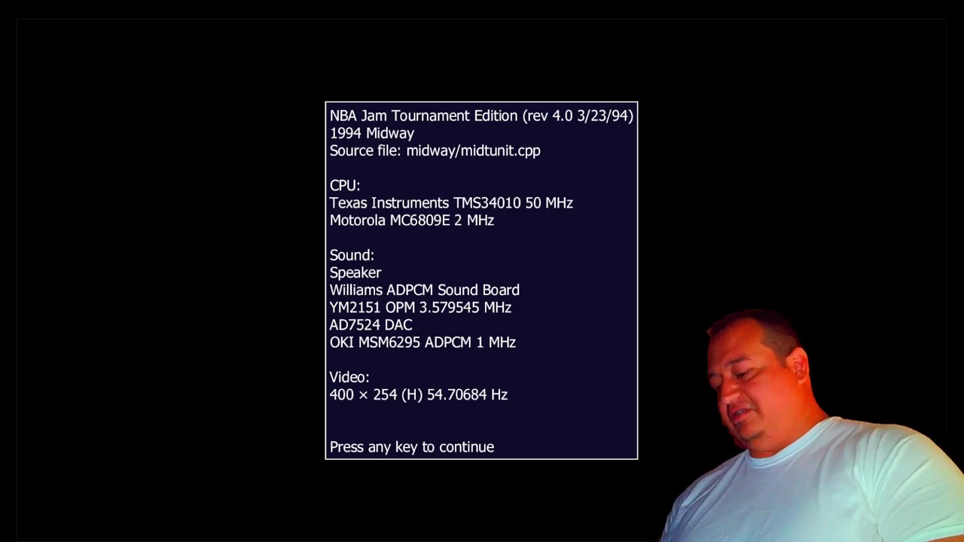
Check the P1 and P2 Turbo, Shoot / Block and Pass / Steal assignments in this system's input assignments.
key("Tab")
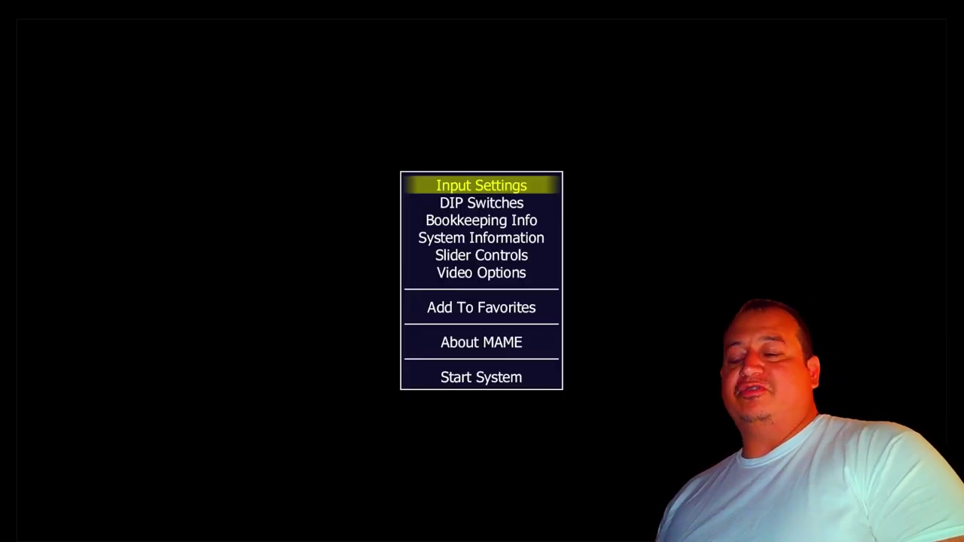
key("Down")
key("Up")
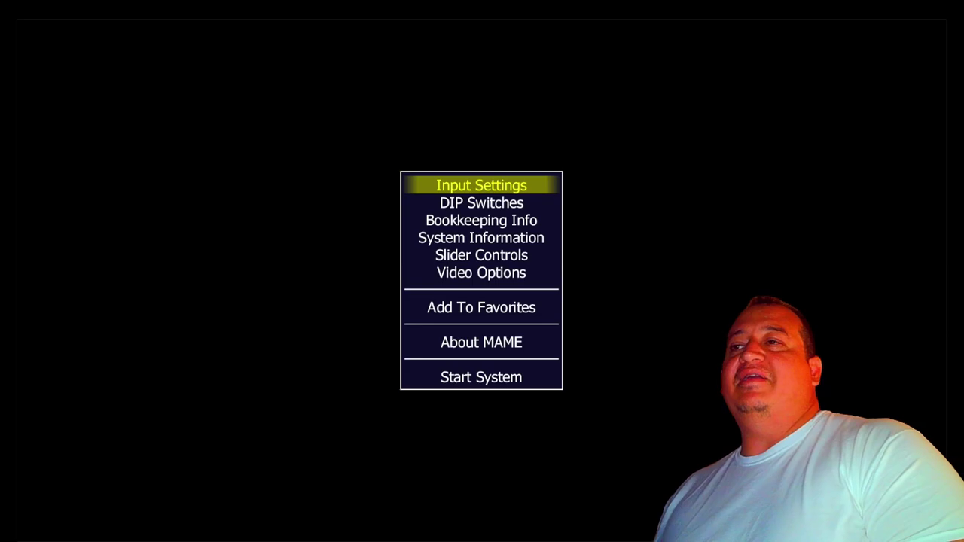
key("Down")
key("Up")
key("Return")
key("Return")
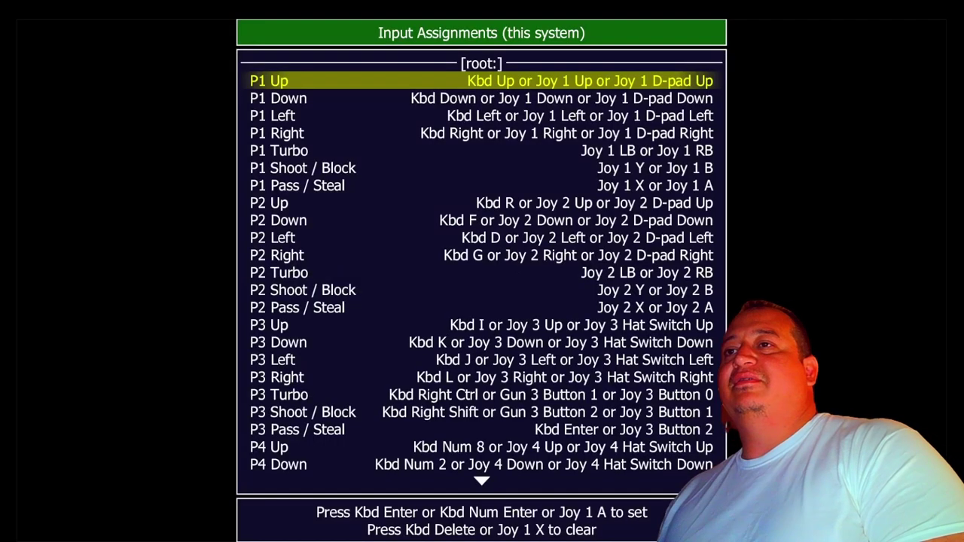
key("Down")
key("Down")
key("Down")
key("Down")
key("Down")
key("Down")
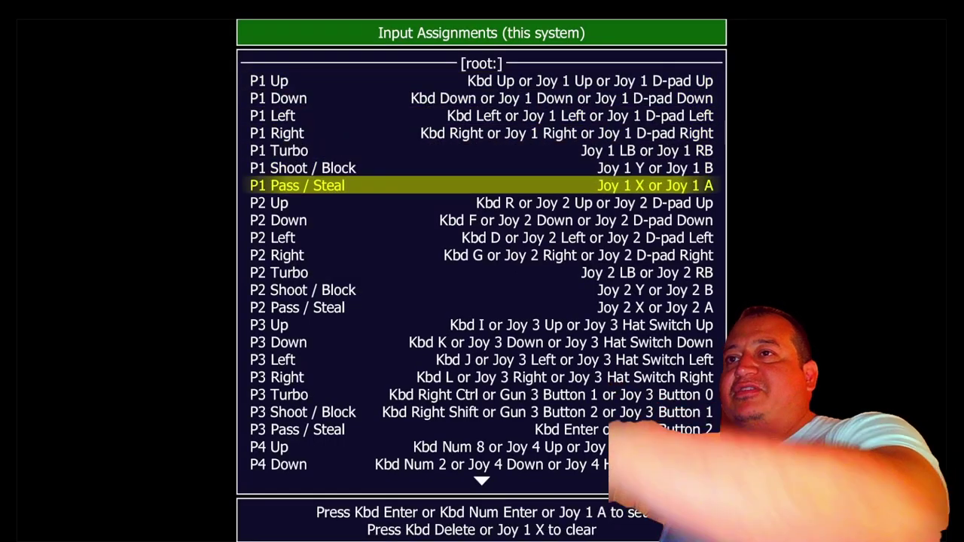
key("Escape")
key("Escape")
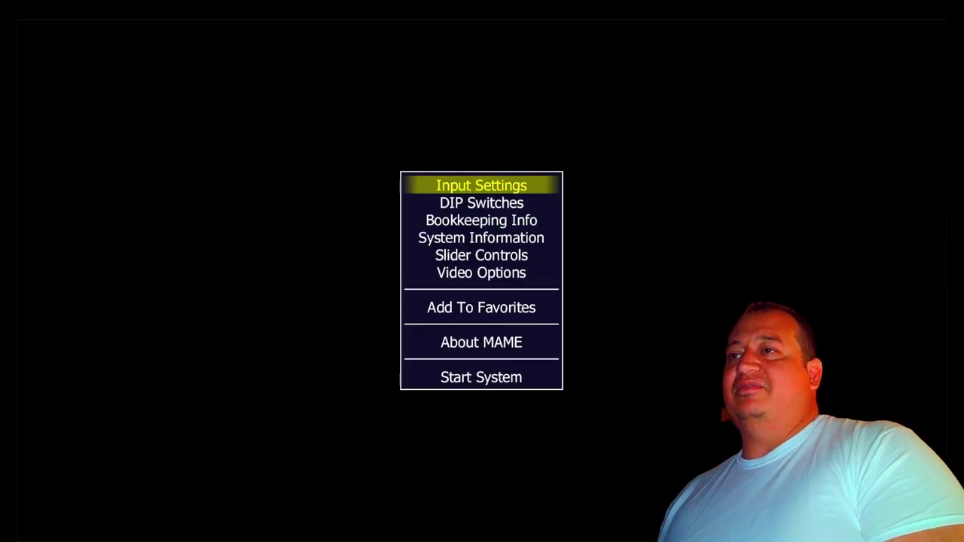
Set the Players DIP switch to 2 for NBA Jam Tournament Edition, close the settings and leave the game.
key("Down")
key("Return")
key("Down")
key("Down")
key("Down")
key("Down")
key("Down")
key("Down")
key("Down")
key("Left")
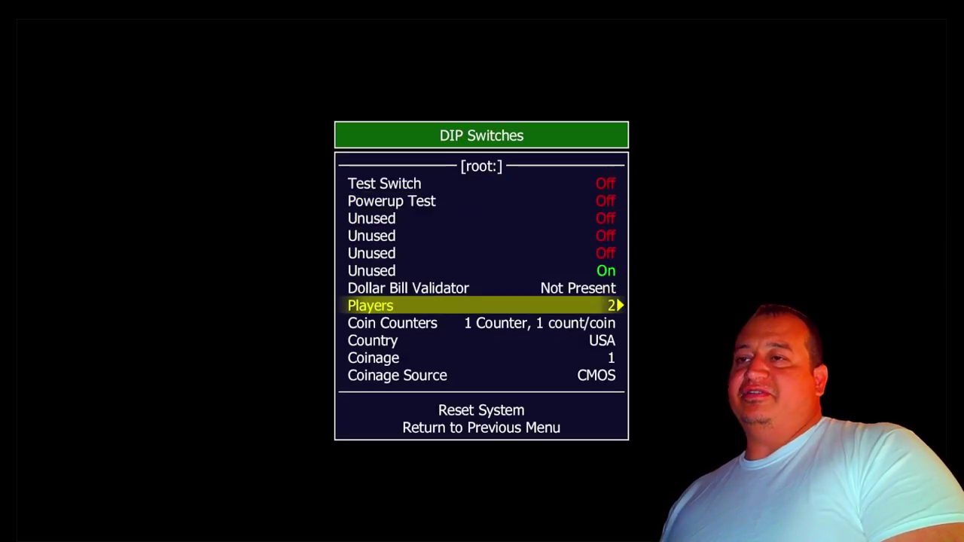
key("Right")
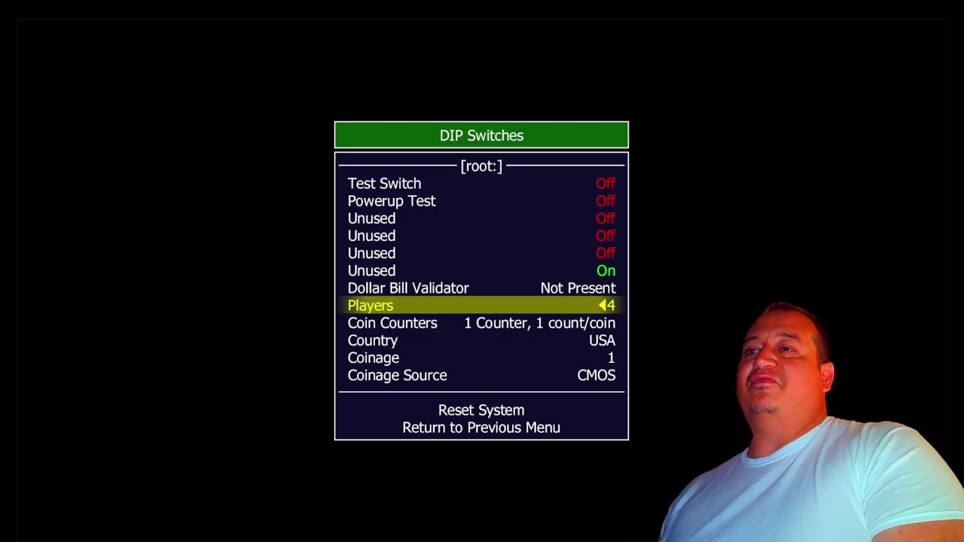
key("Left")
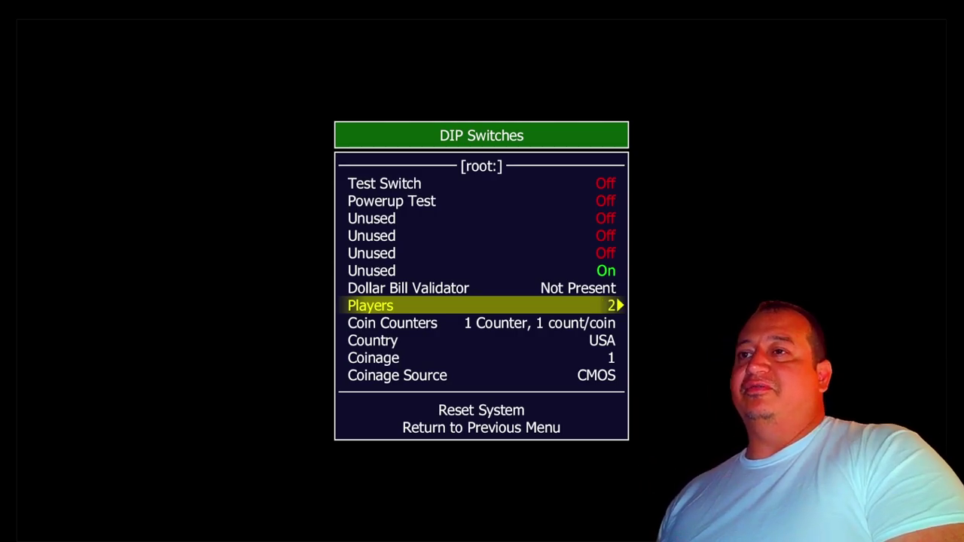
key("Escape")
key("Escape")
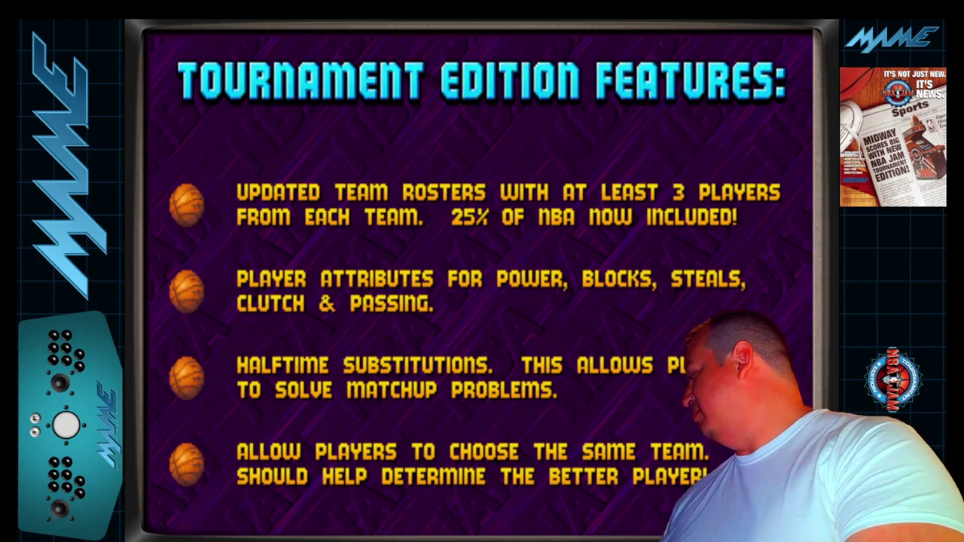
key("Escape")
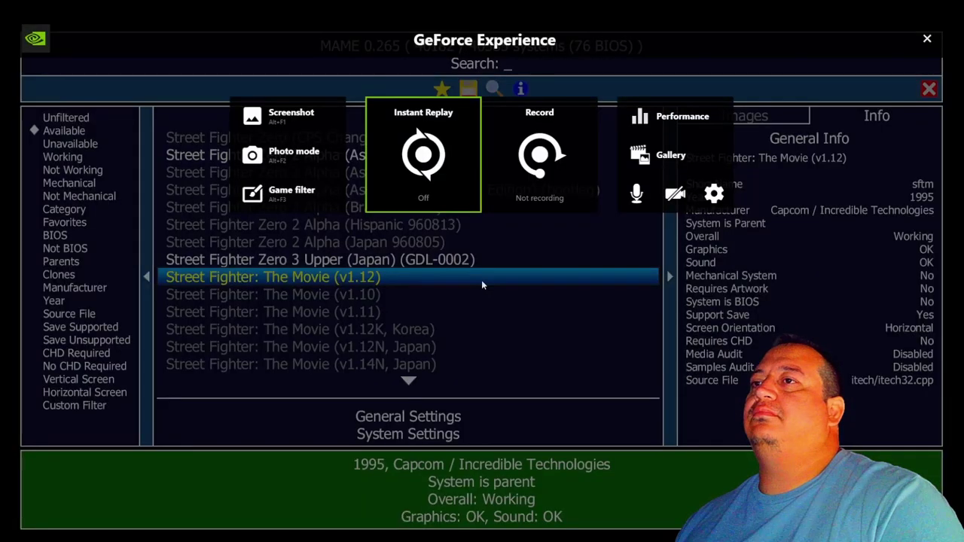
Dismiss the GeForce Experience overlay, search MAME for tekken and launch Tekken (World, TE2/VER.C).
key("alt+z")
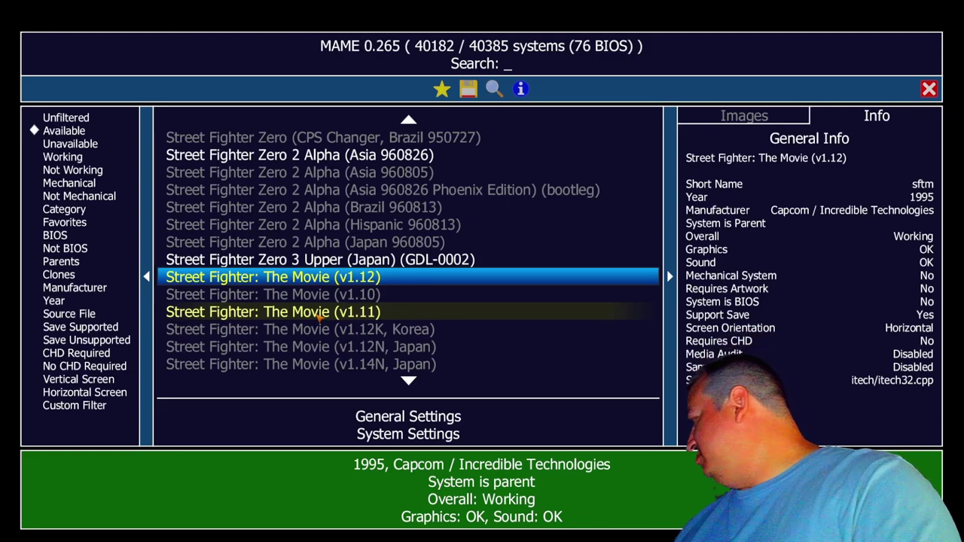
type("te")
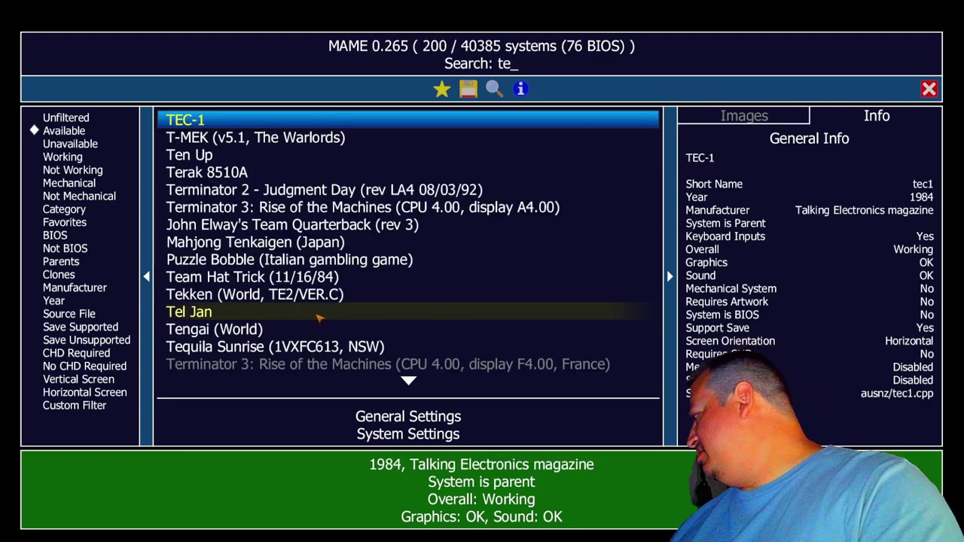
type("kken")
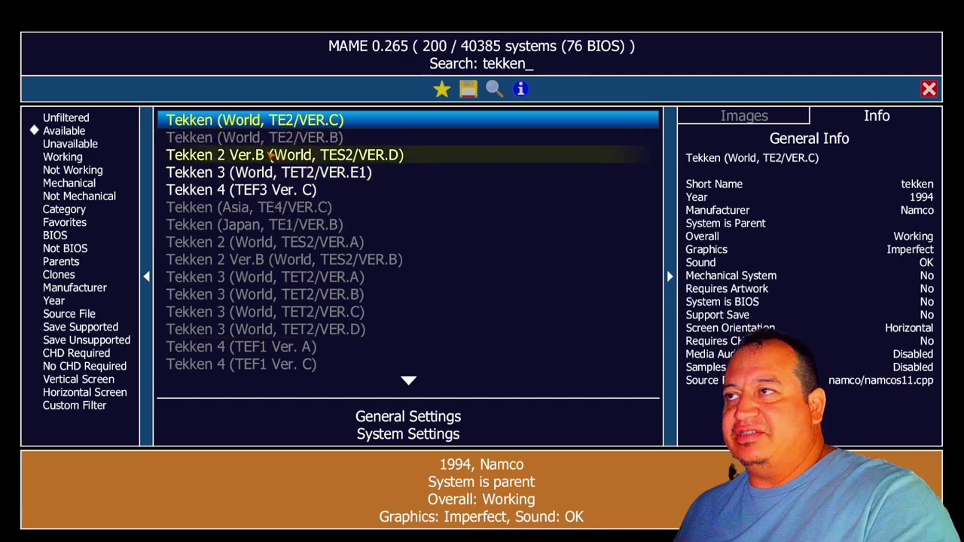
double_click(310, 128)
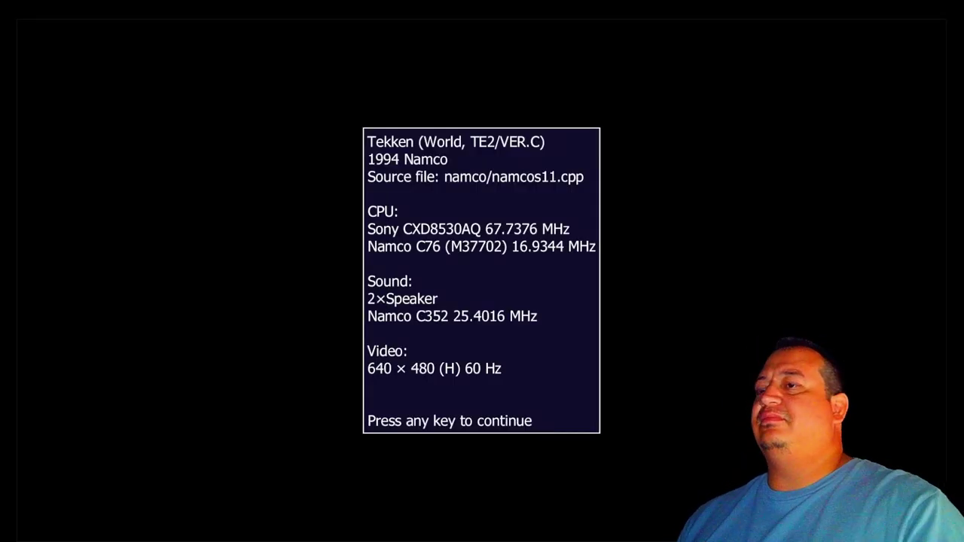
key("Return")
key("Return")
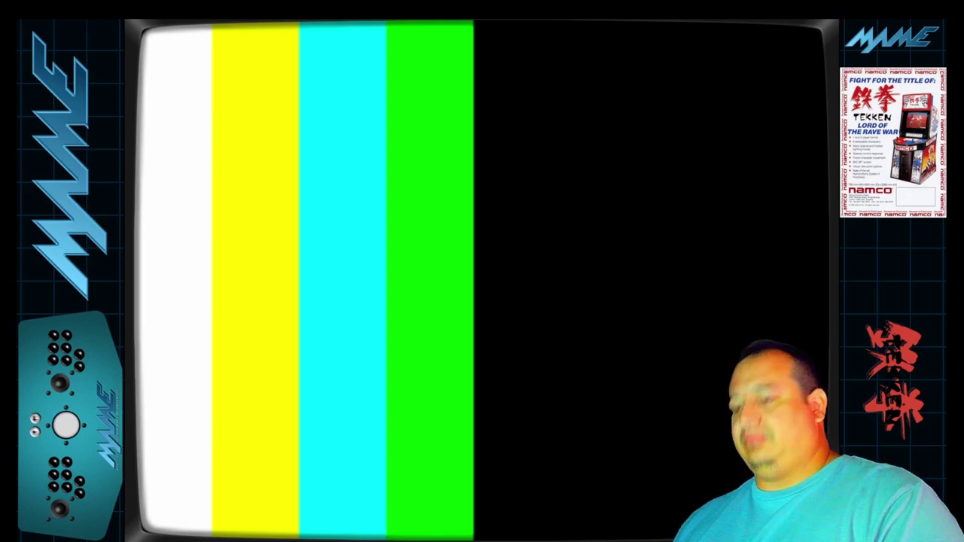
Examine the P1 Button 1 to Button 4 assignments in Tekken's input assignments for this system.
key("Tab")
key("Return")
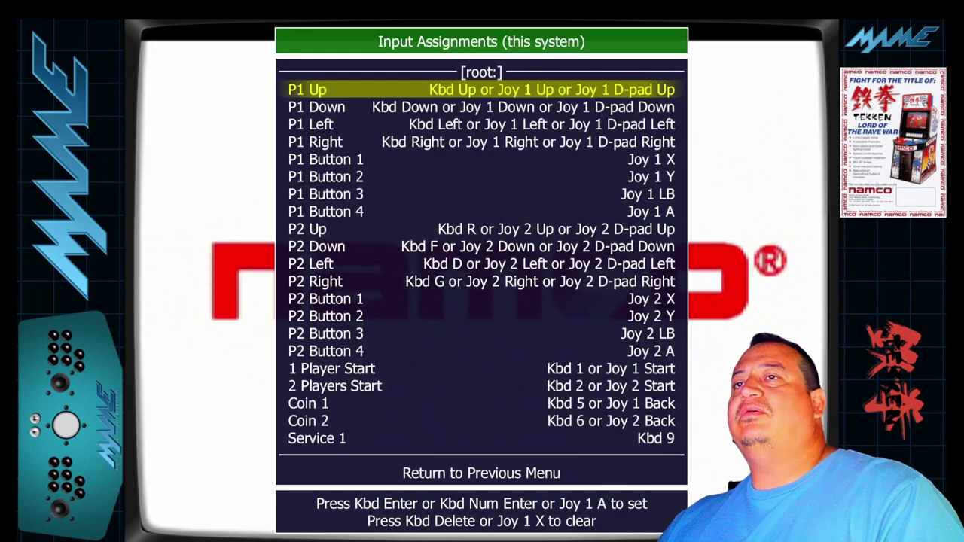
key("Down")
key("Down")
key("Down")
key("Down")
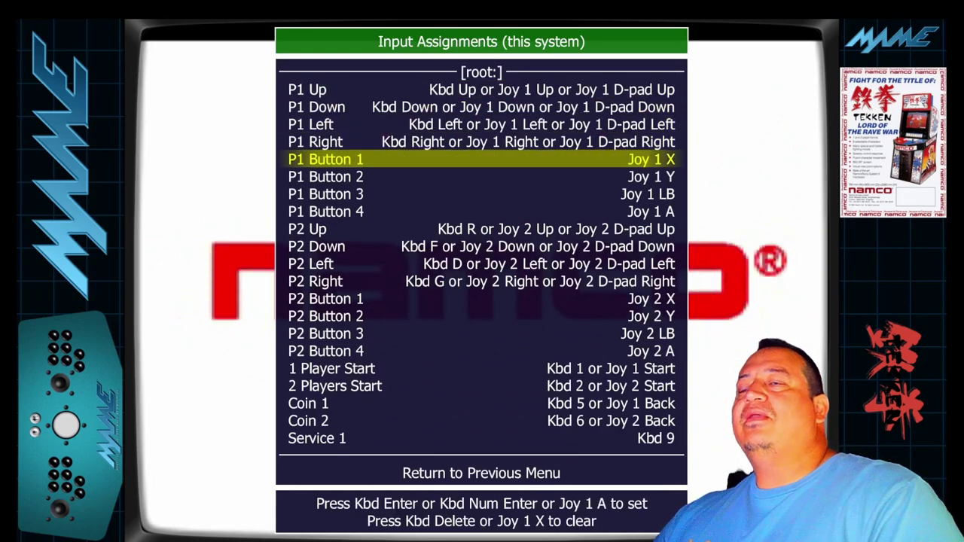
key("Down")
key("Up")
key("Down")
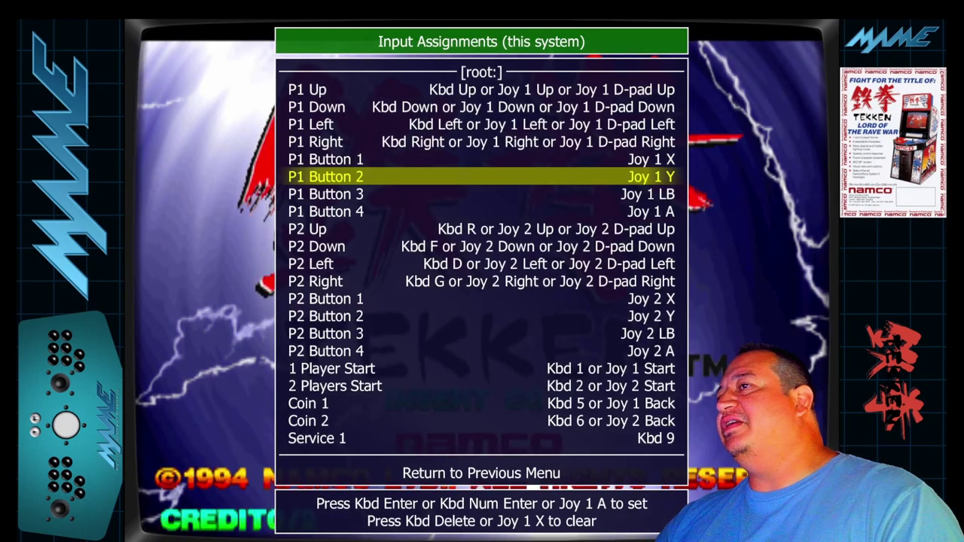
key("Down")
key("Down")
key("Up")
key("Down")
key("Up")
key("Down")
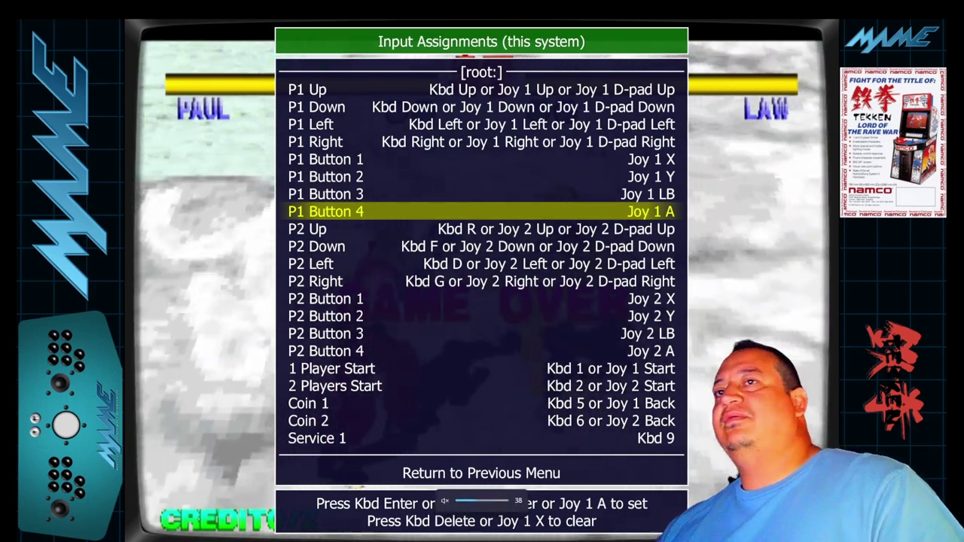
Assign Joy 1 A to P1 Button 3 and Joy 1 B to P1 Button 4, and return to the game.
key("Up")
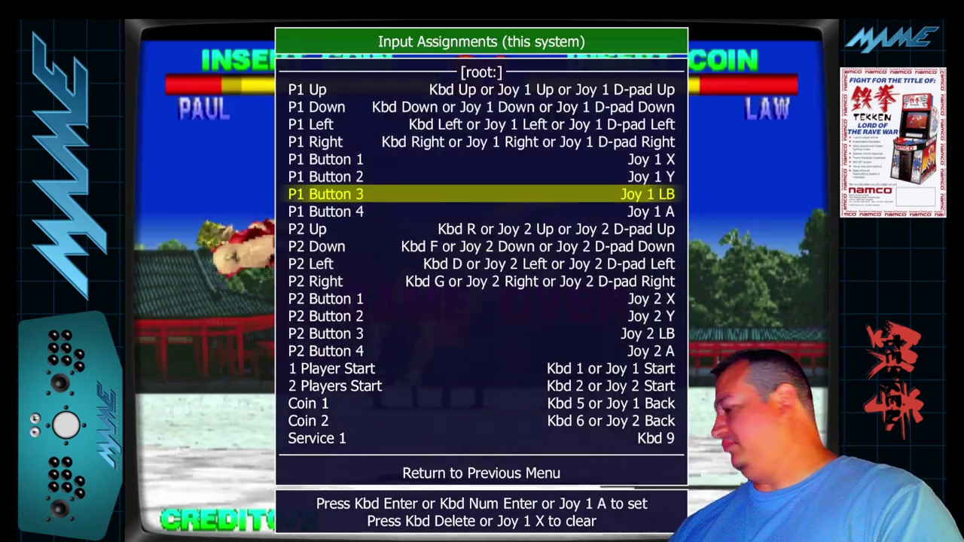
key("Return")
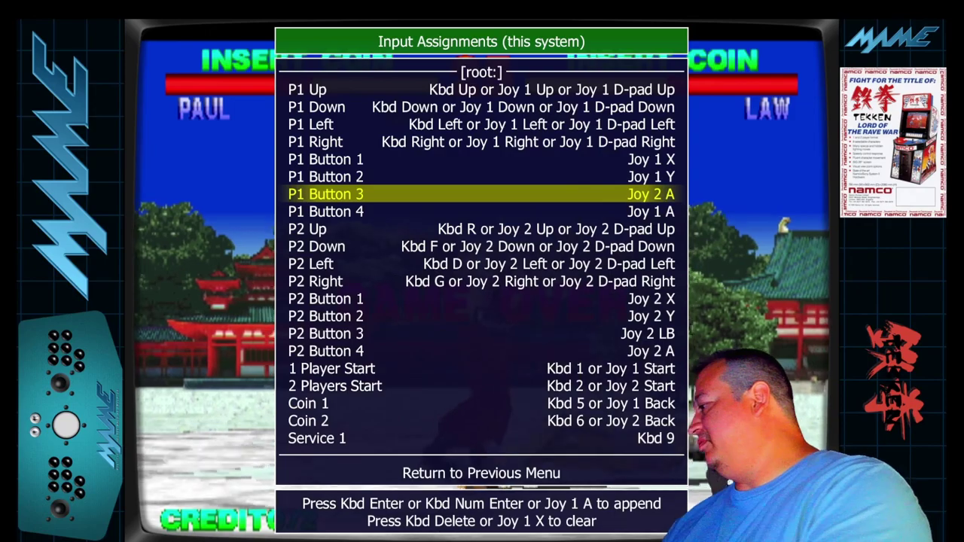
key("Delete")
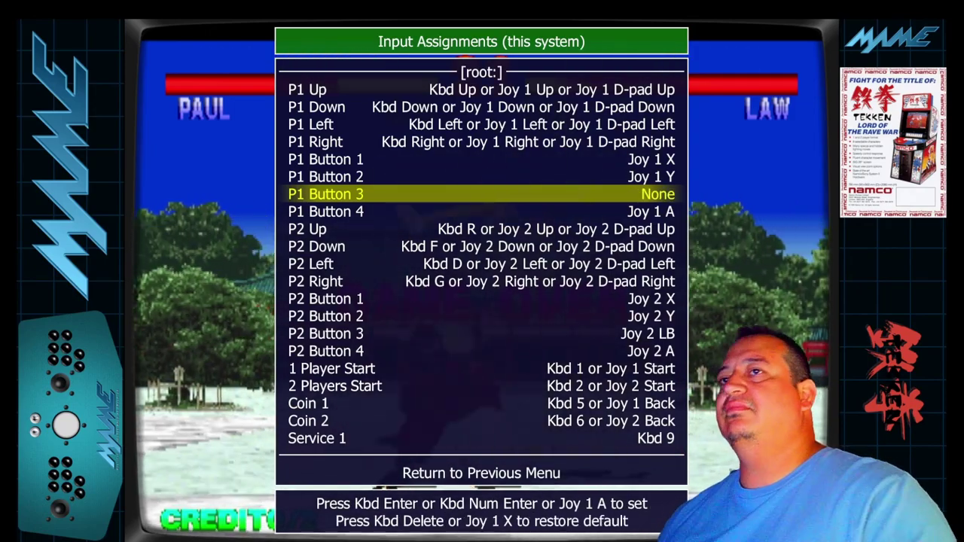
key("Down")
key("Up")
key("Return")
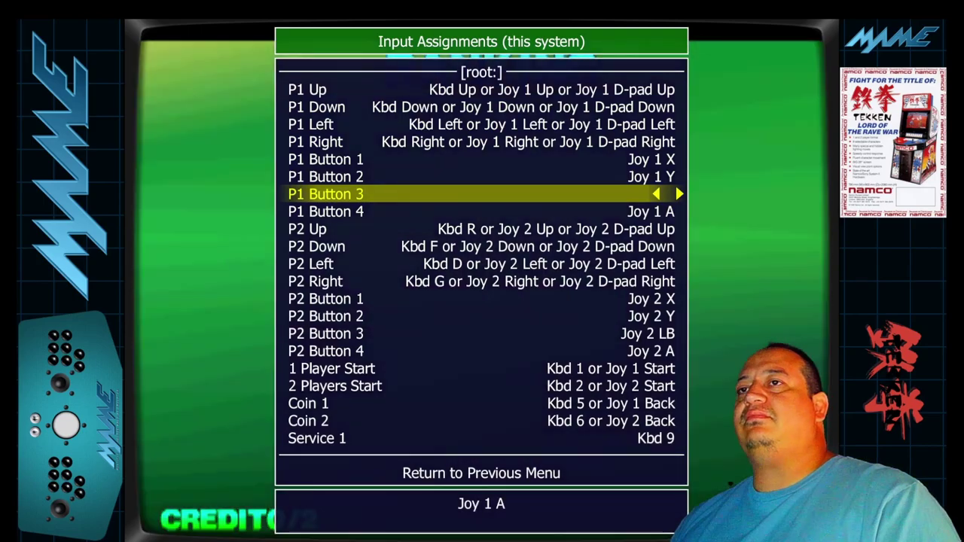
key("Return")
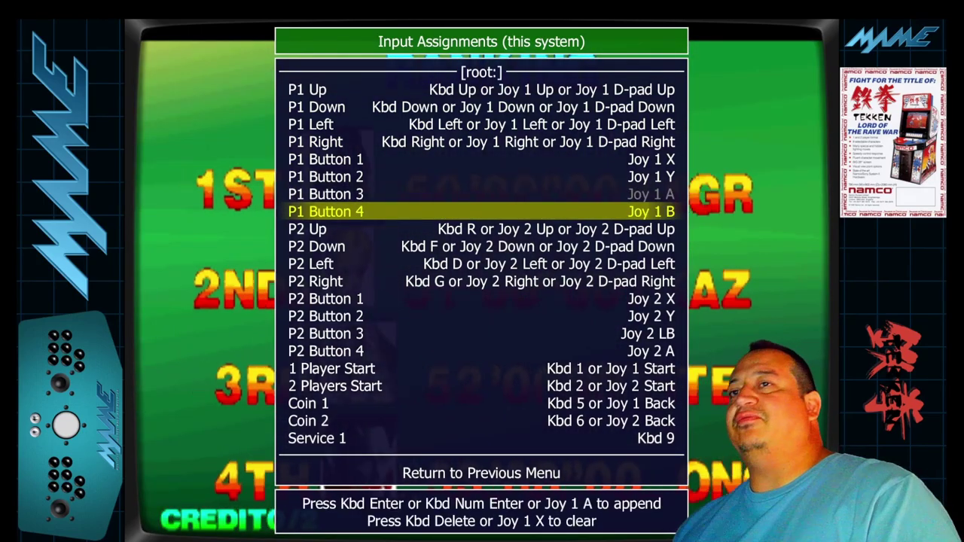
key("Tab")
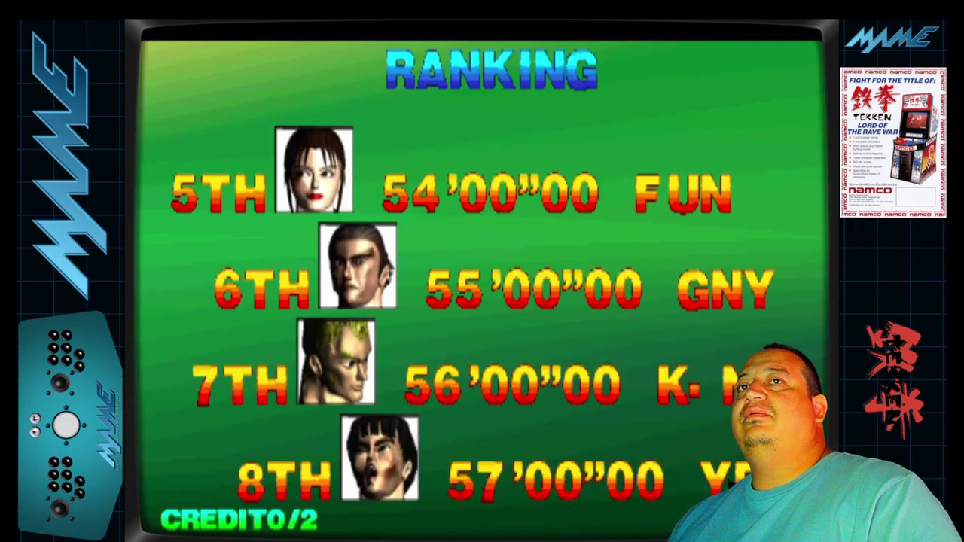
Start a one-player Tekken game with Paul and try out the remapped player 1 buttons in the fight.
key("5")
key("1")
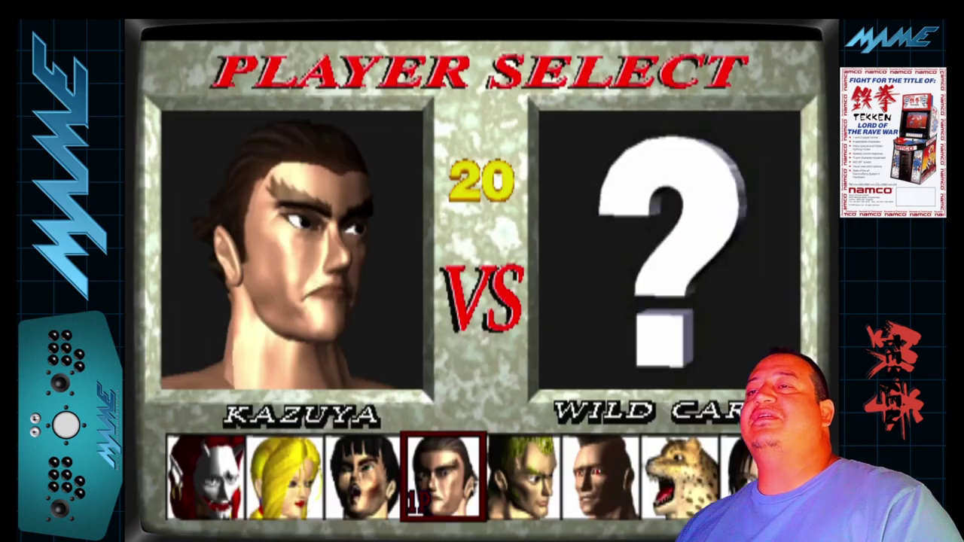
key("Left")
key("Left")
key("Left")
key("Left")
key("Left")
key("Left")
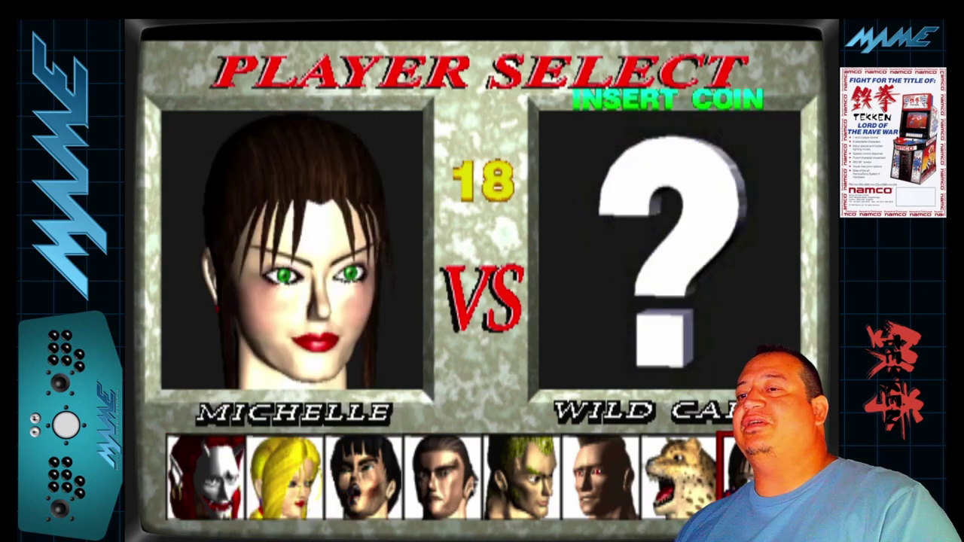
key("Right")
key("Right")
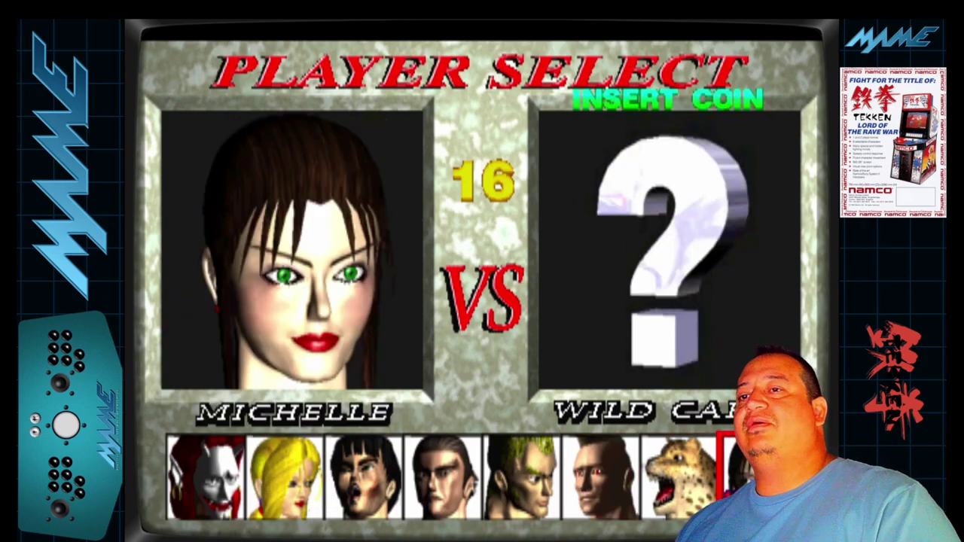
key("Left")
key("Left")
key("Left")
key("Left")
key("Right")
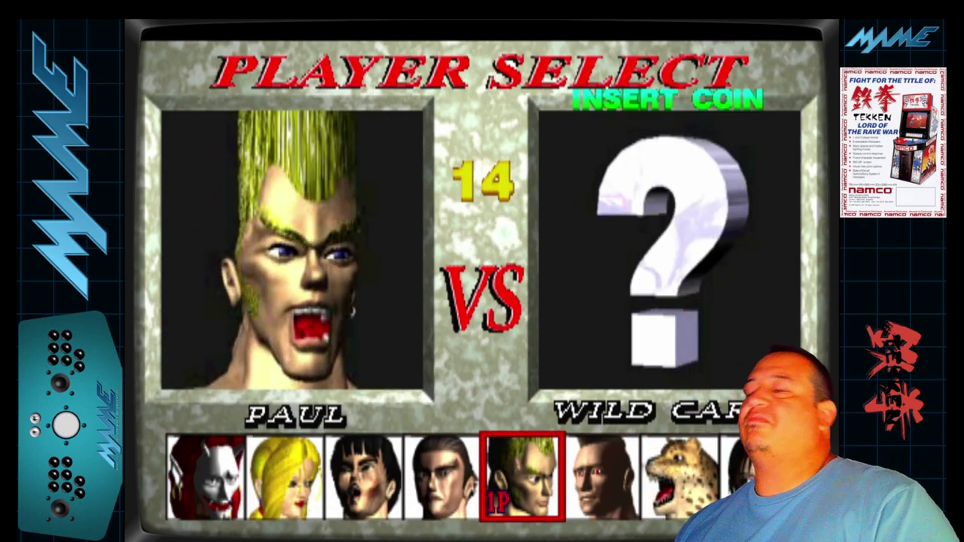
key("ctrl")
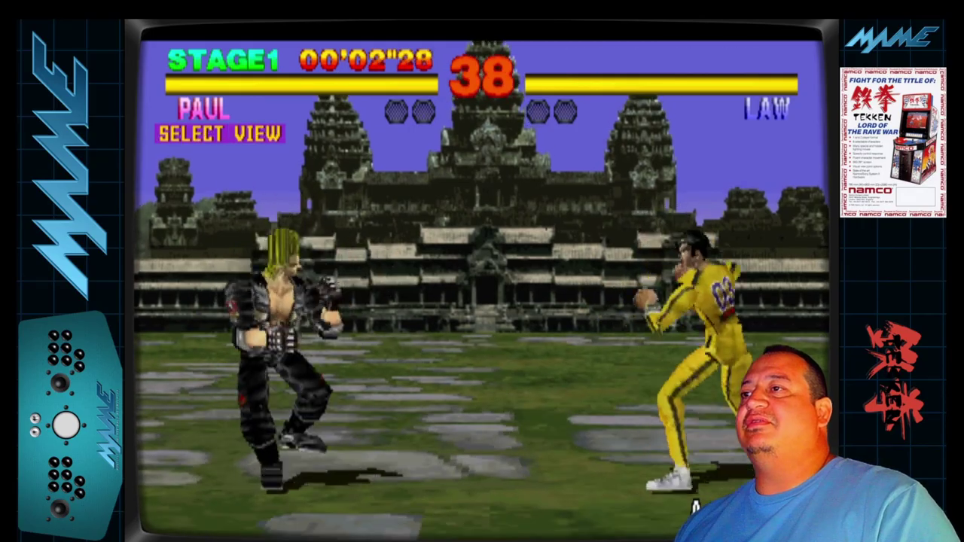
key("space")
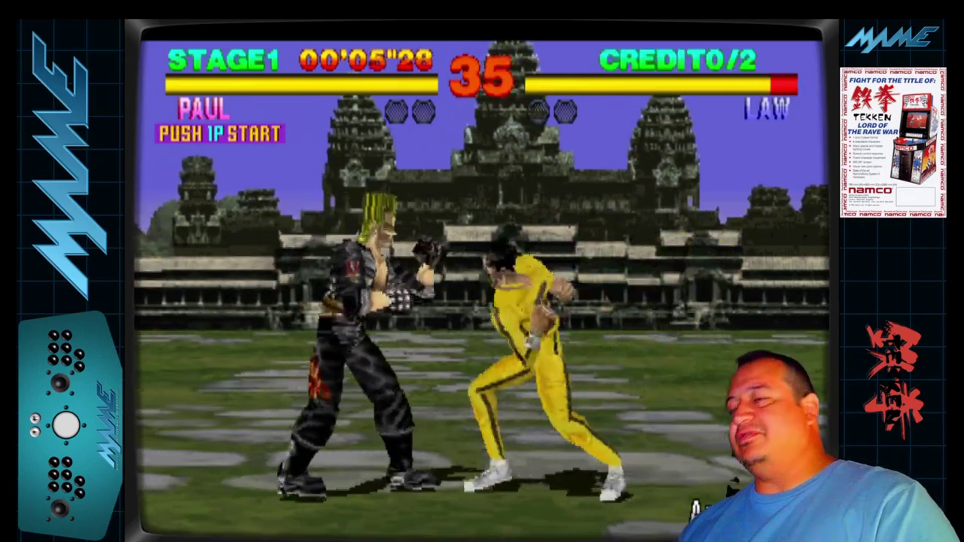
Assign Joy 2 A to P2 Button 3 and Joy 2 B to P2 Button 4 in this system's input assignments.
key("Tab")
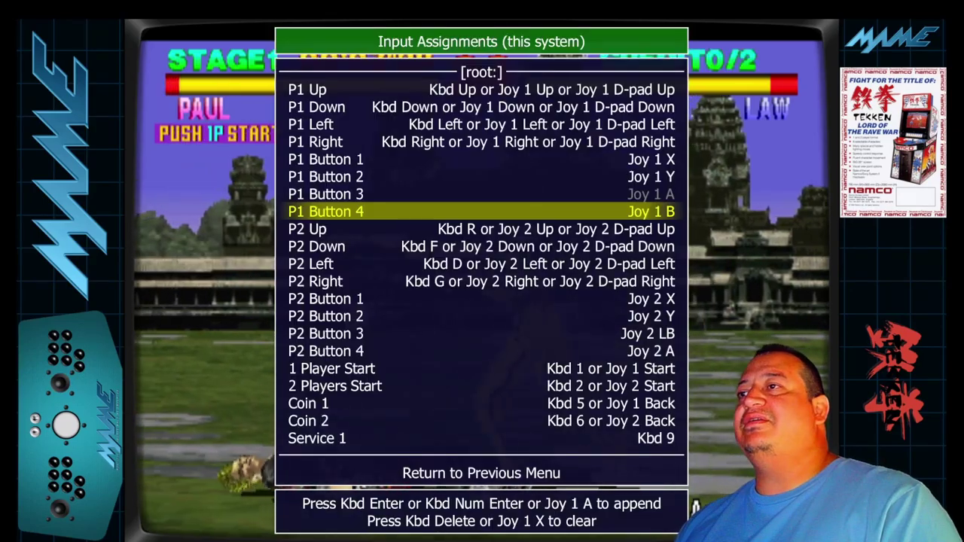
key("Down")
key("Down")
key("Down")
key("Down")
key("Down")
key("Down")
key("Down")
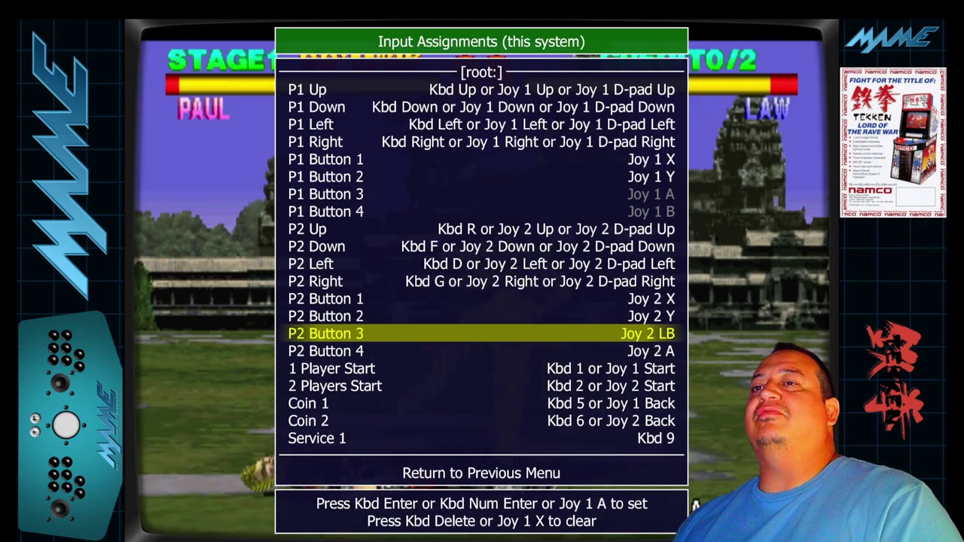
key("Return")
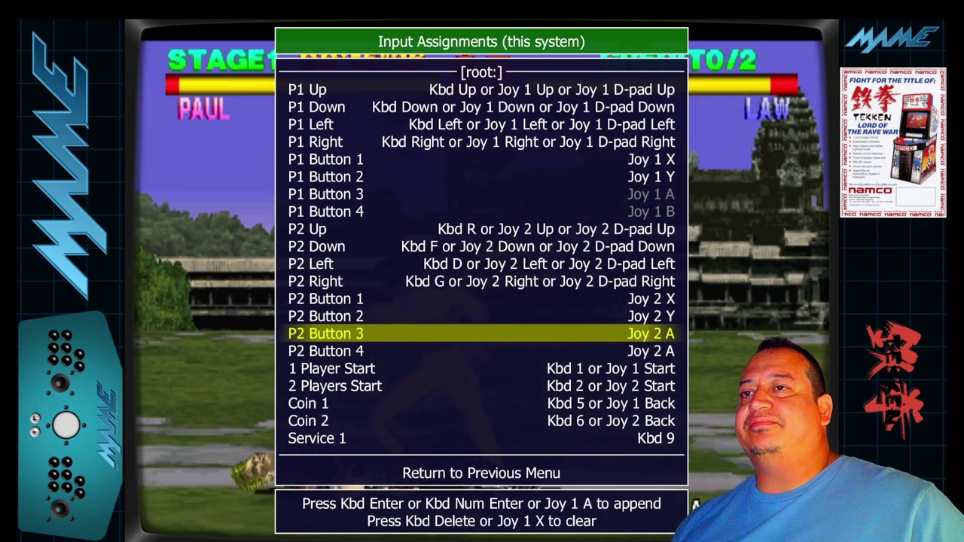
key("Down")
key("Return")
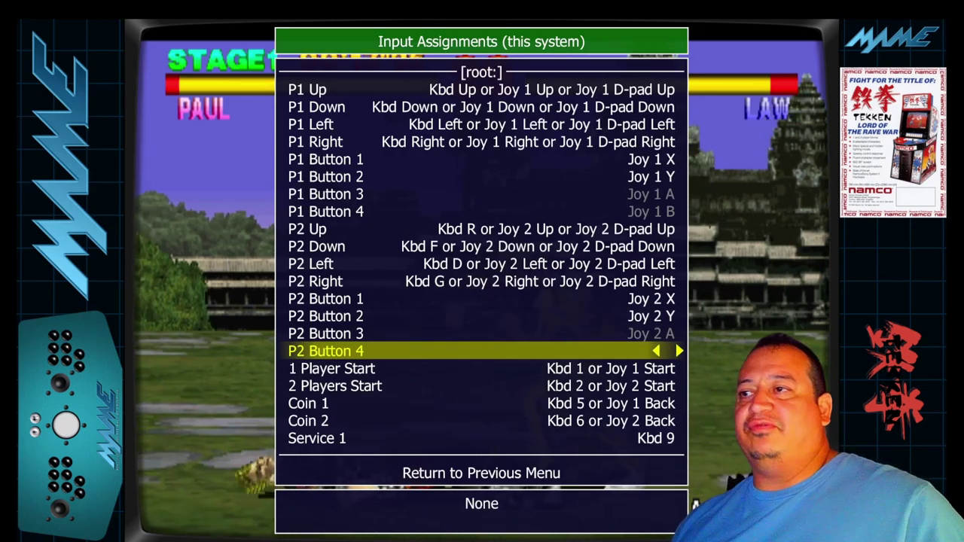
key("Up")
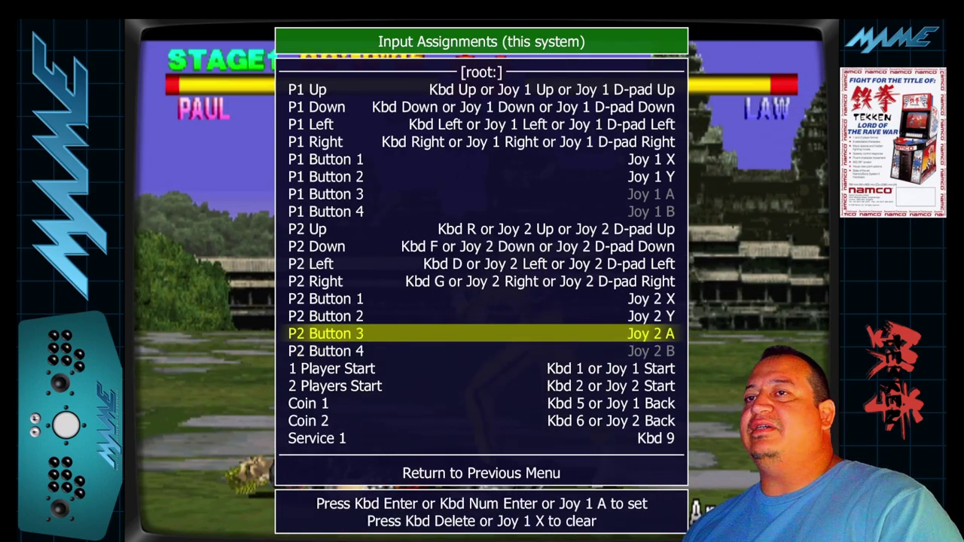
Close the input assignments, leave Tekken and exit MAME.
key("Escape")
key("Escape")
key("Escape")
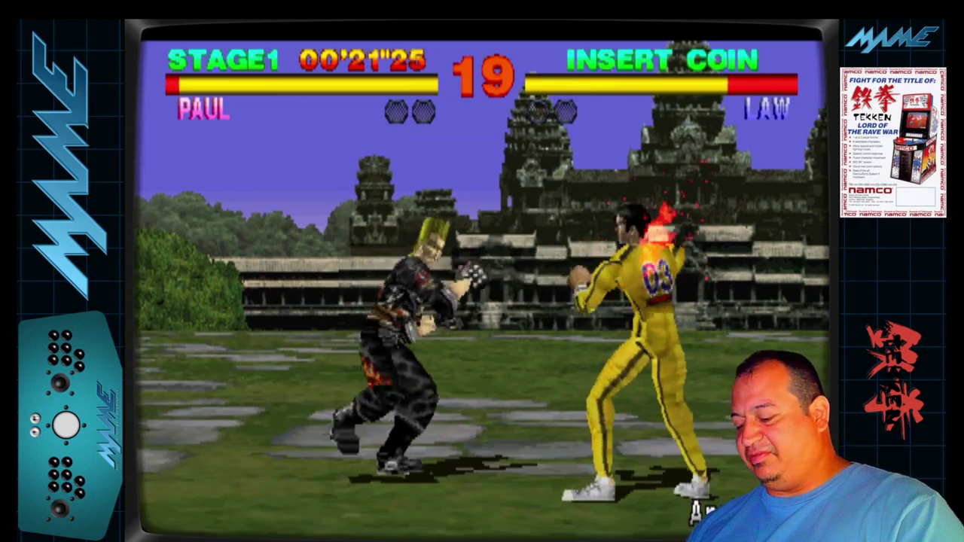
key("Escape")
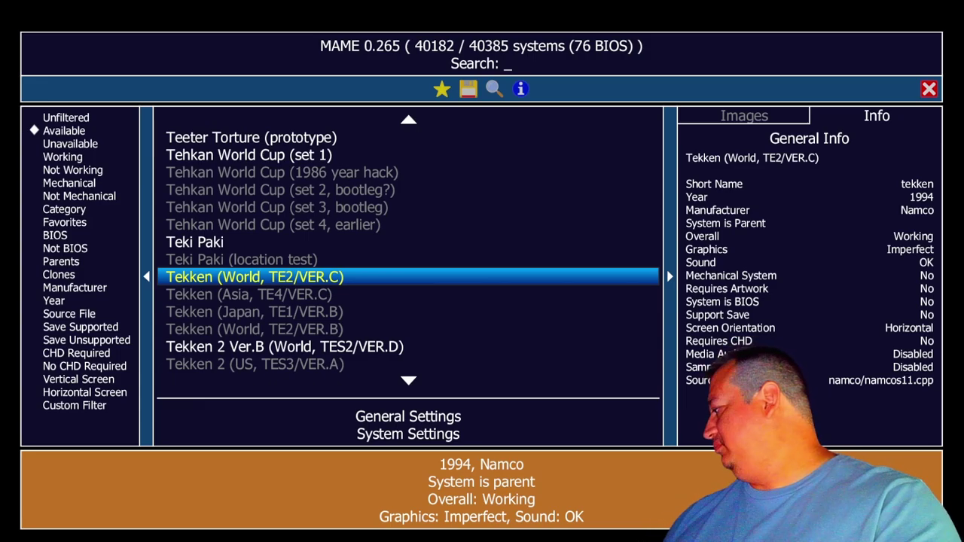
key("Escape")
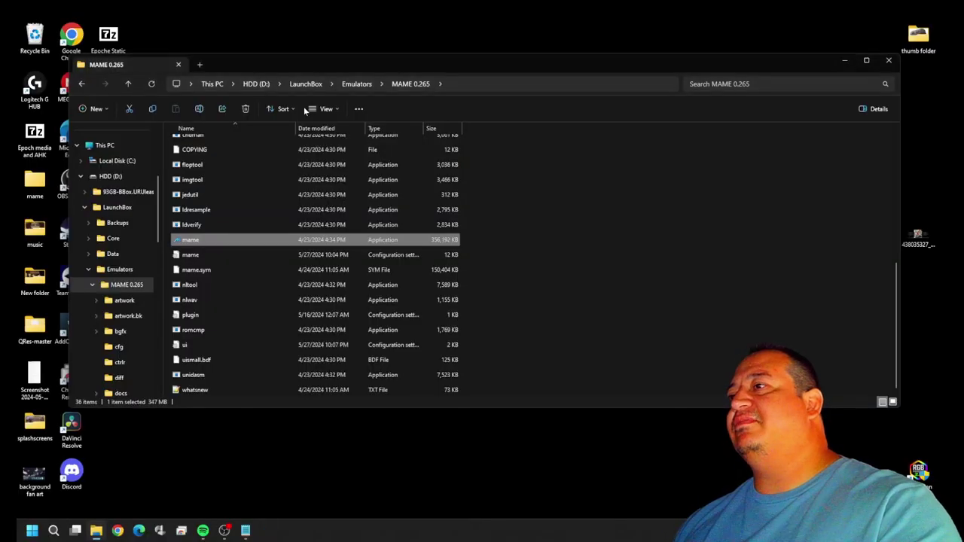
In a new File Explorer tab, open tekken.cfg from D:\LaunchBox\Emulators\MAME 0.265\cfg in Notepad++.
left_click(200, 65)
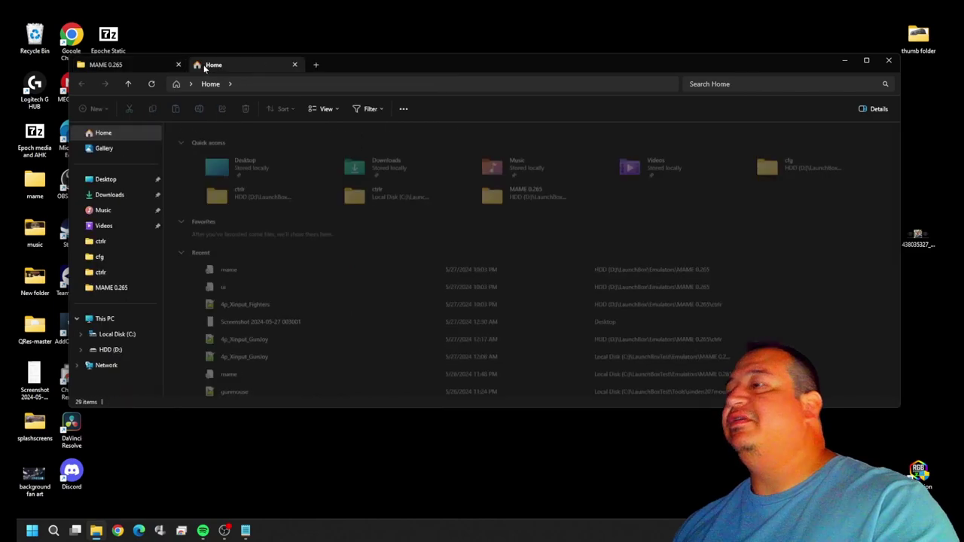
left_click(117, 351)
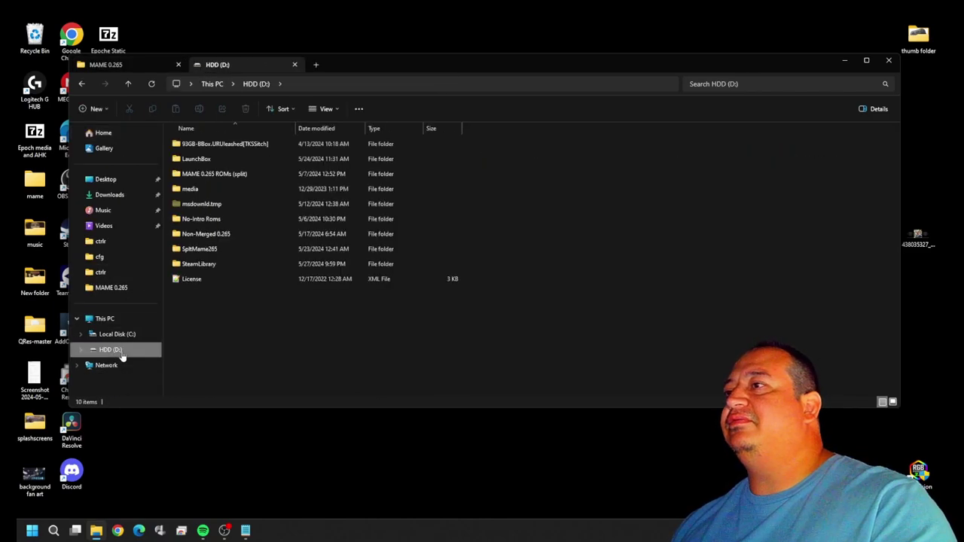
double_click(226, 159)
double_click(213, 189)
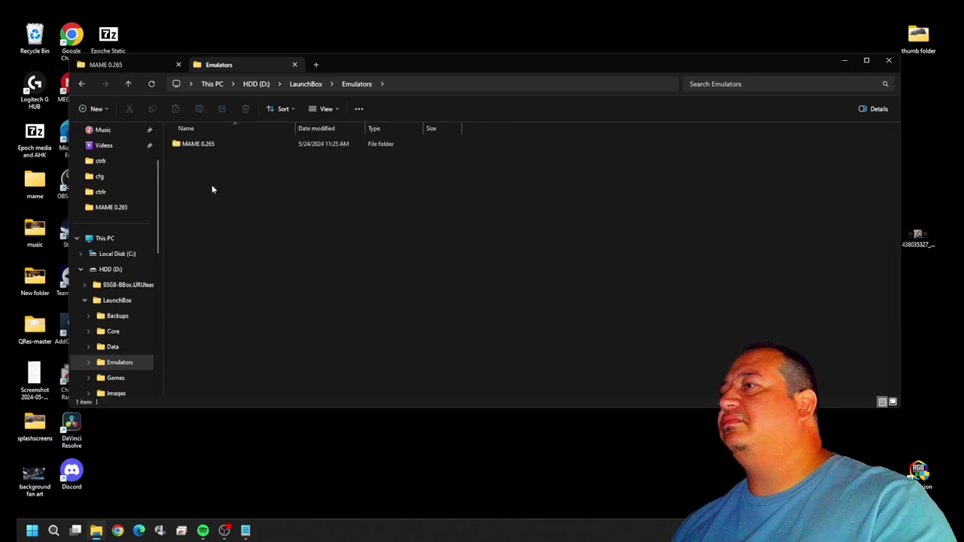
double_click(214, 143)
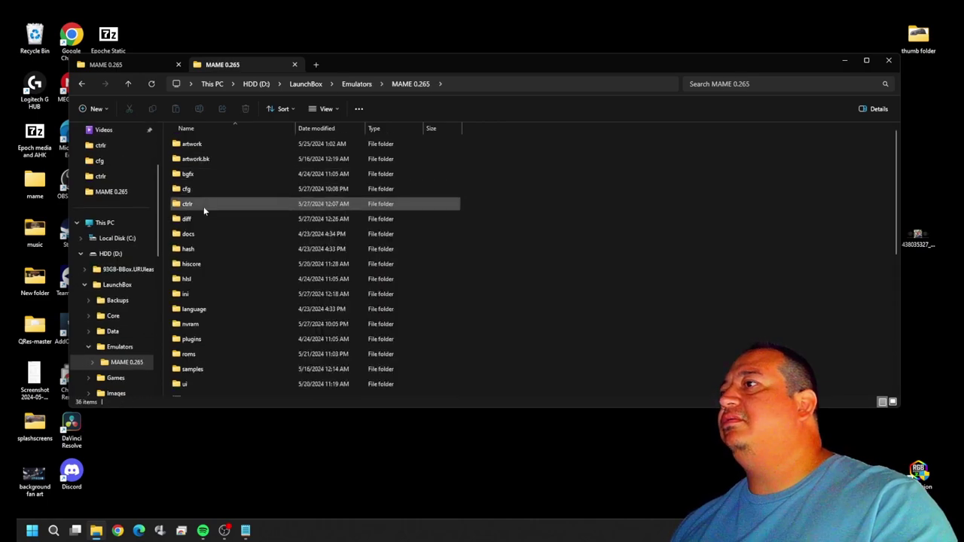
double_click(205, 184)
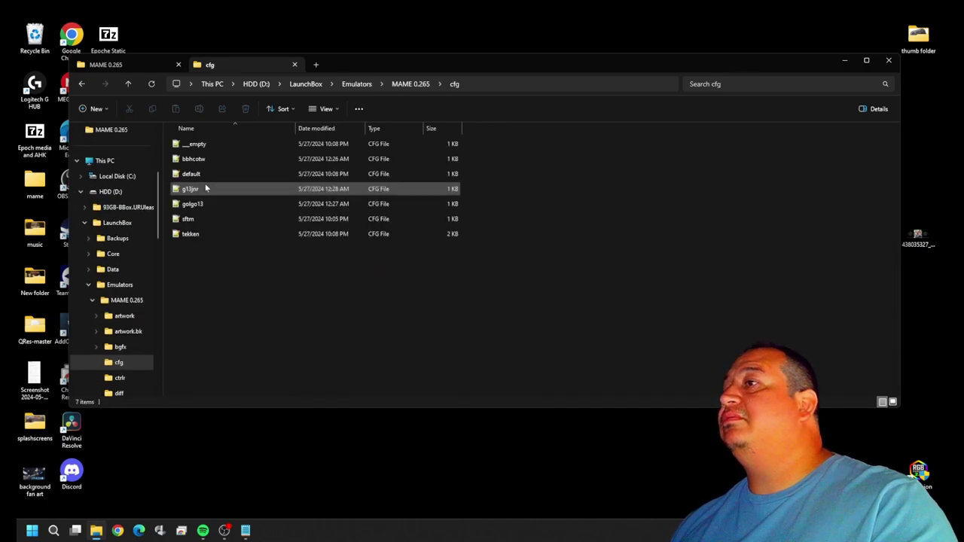
double_click(200, 237)
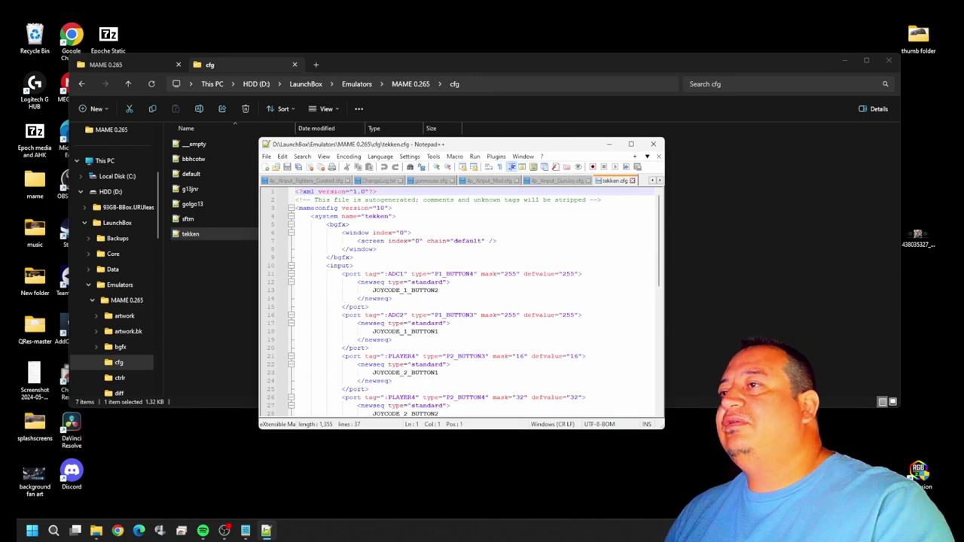
Copy the whole tekken system block, from its opening system tag to the closing tag, in tekken.cfg.
left_click_drag(295, 216, 344, 388)
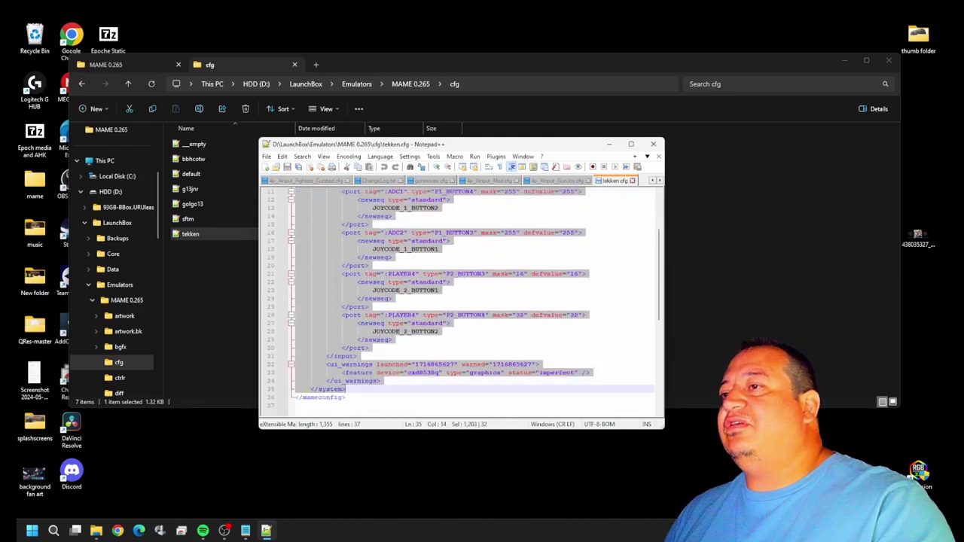
right_click(323, 315)
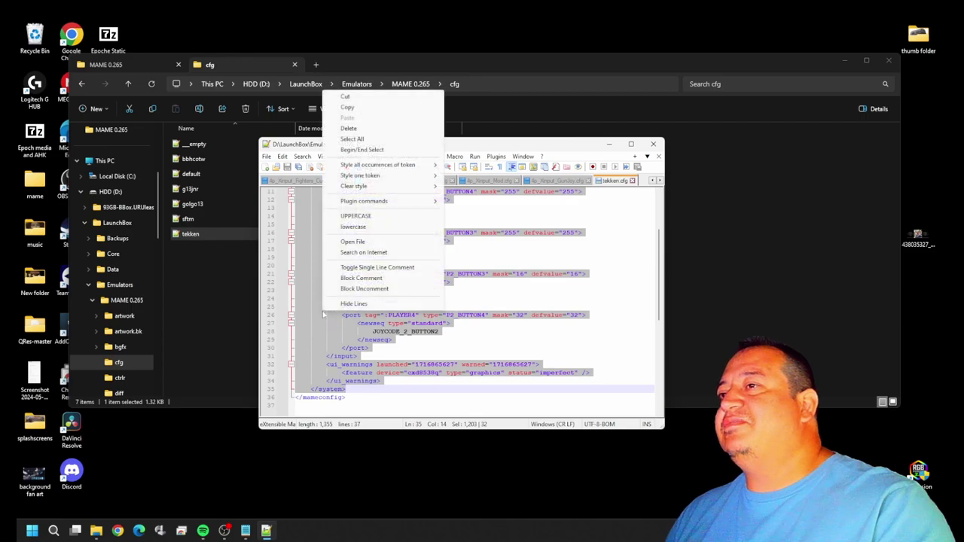
left_click(354, 108)
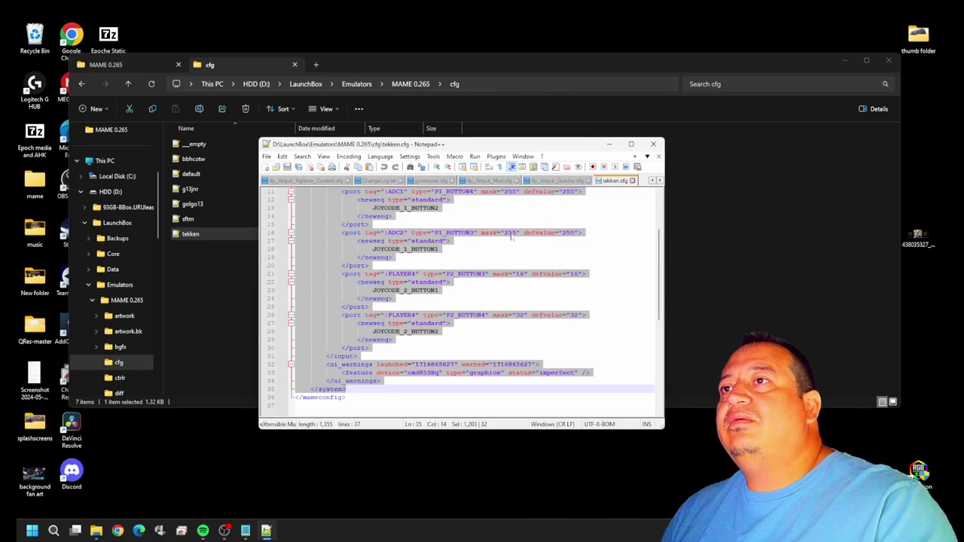
Open the recent 4p_Xinput_Fighters file from a new File Explorer tab in Notepad++.
left_click(772, 261)
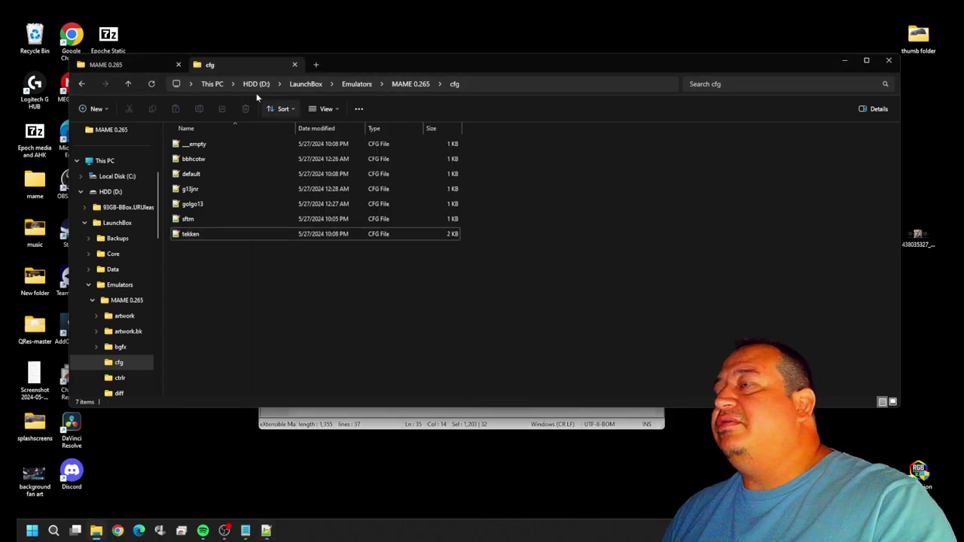
left_click(315, 65)
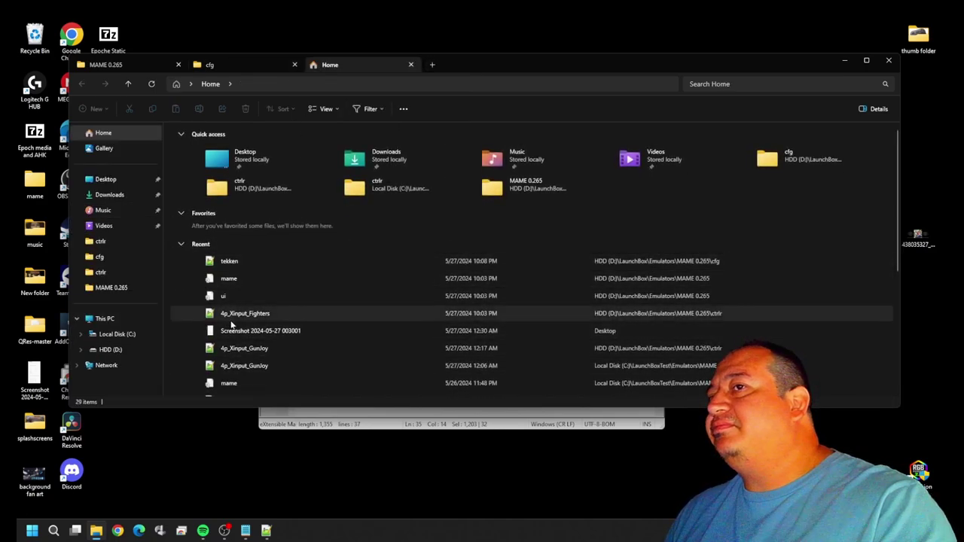
double_click(269, 315)
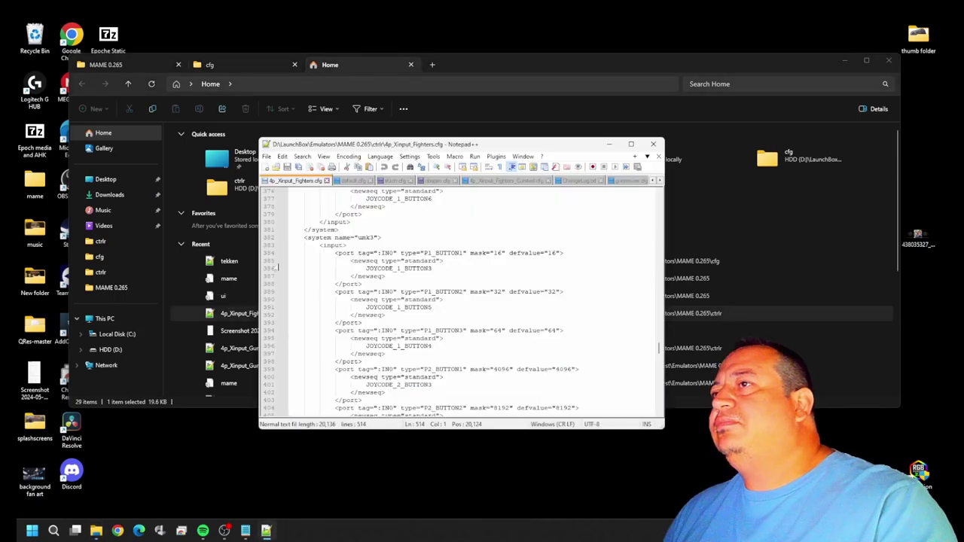
Paste the copied tekken system block on a new line after the last closing system tag, before the closing mameconfig tag.
scroll(461, 302, "down", 20)
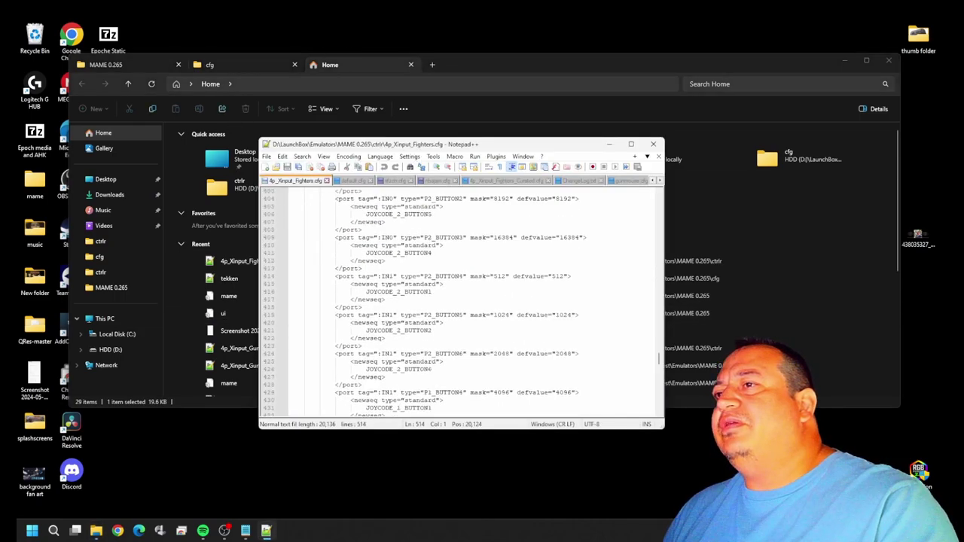
scroll(461, 301, "down", 11)
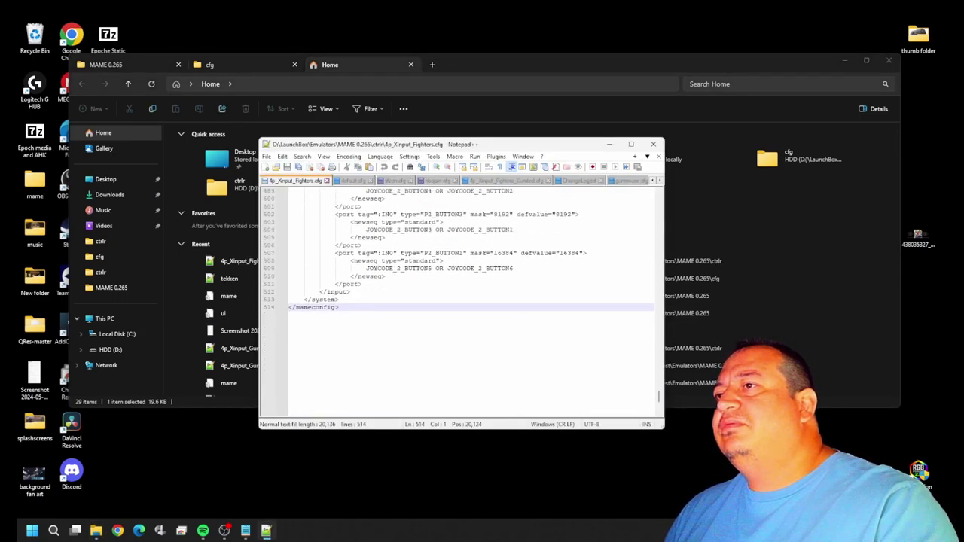
left_click(338, 299)
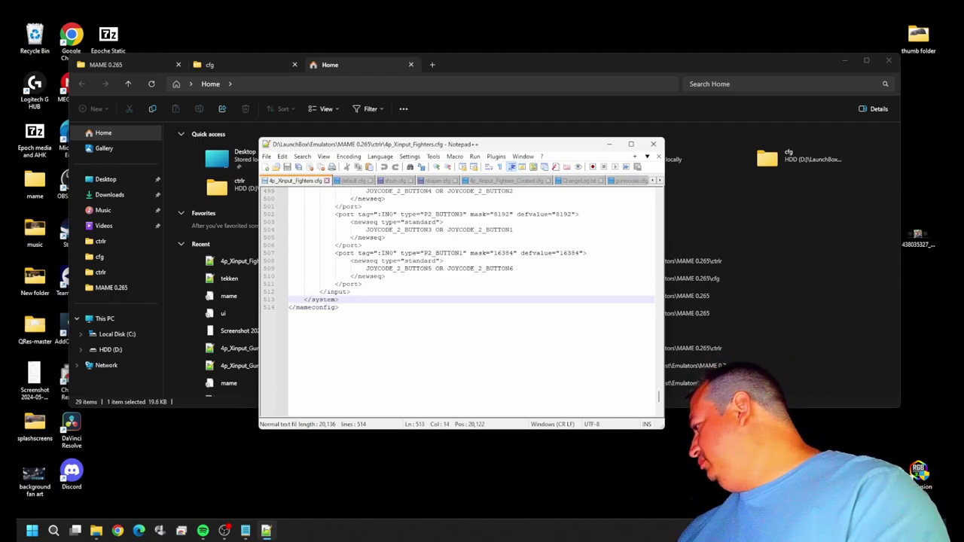
key("Return")
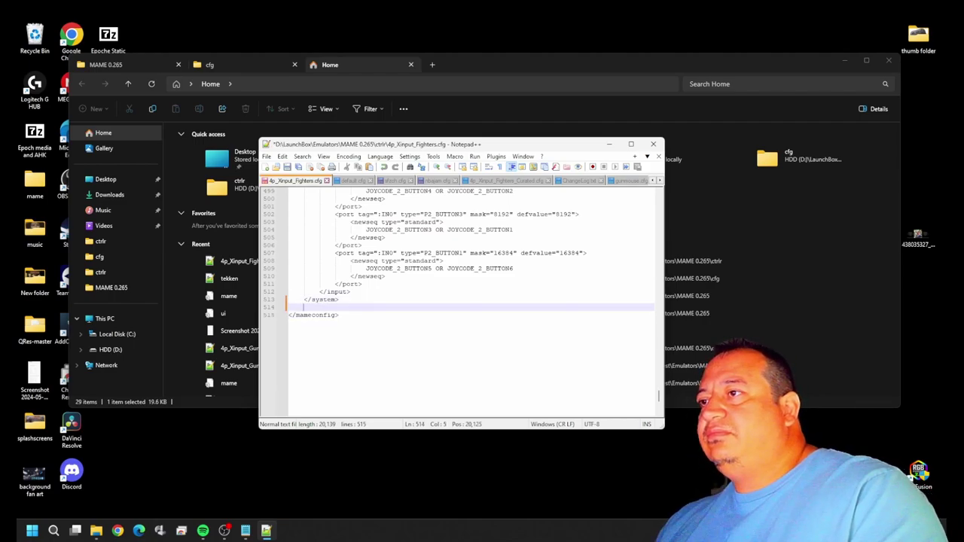
right_click(303, 305)
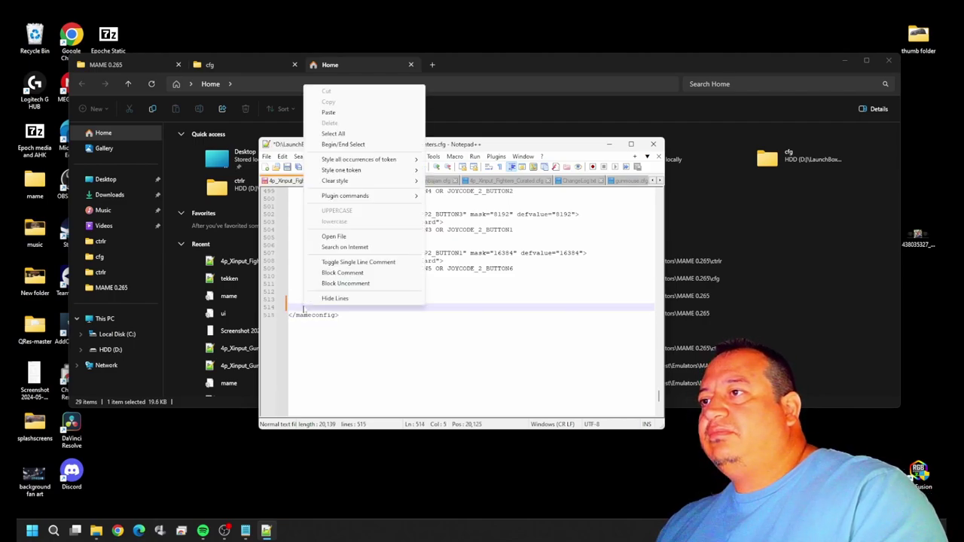
left_click(344, 112)
Delete the whole bgfx block from the pasted tekken system and realign its opening input tag.
scroll(471, 301, "up", 4)
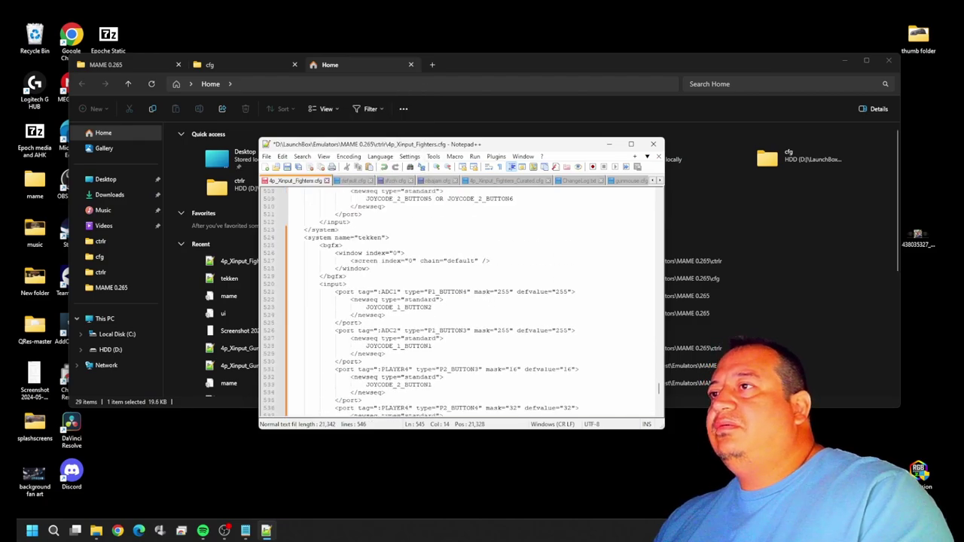
left_click_drag(319, 268, 347, 299)
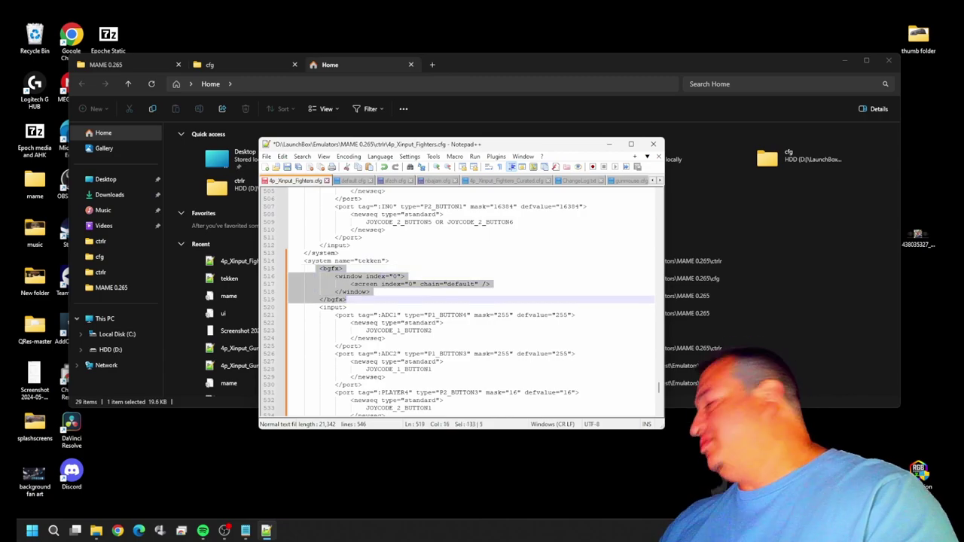
key("Delete")
key("Delete")
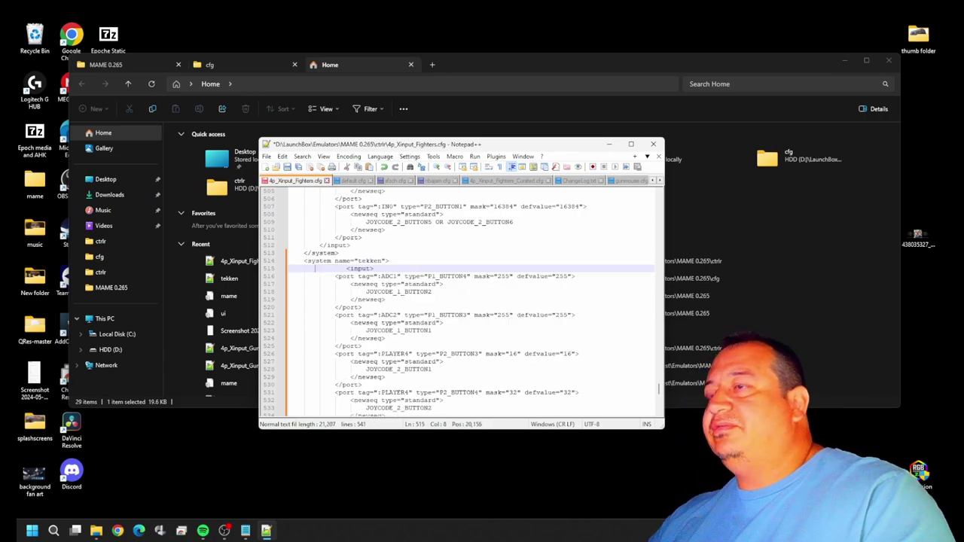
key("BackSpace")
key("BackSpace")
key("BackSpace")
key("BackSpace")
key("BackSpace")
key("BackSpace")
key("BackSpace")
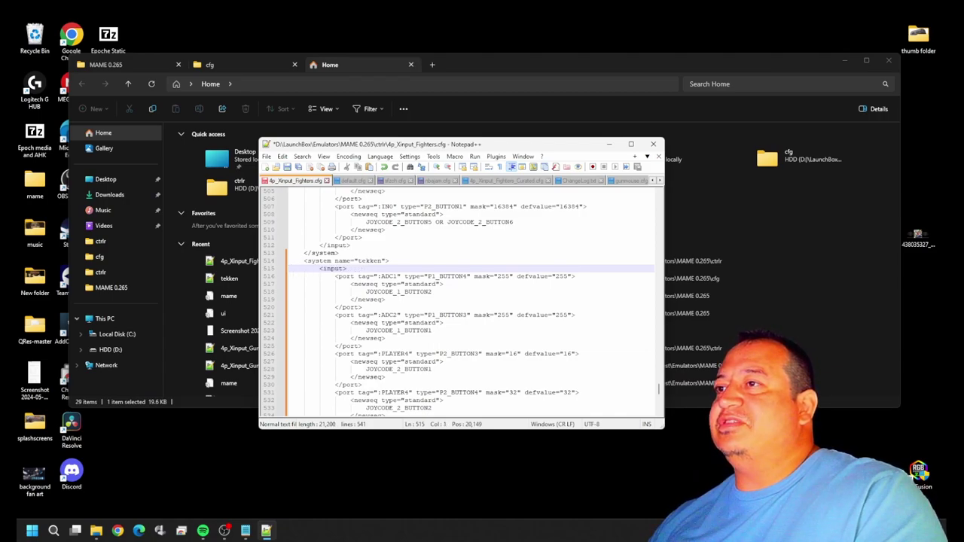
Delete the ui_warnings block at the end of the tekken system and realign its closing system tag.
scroll(461, 301, "down", 4)
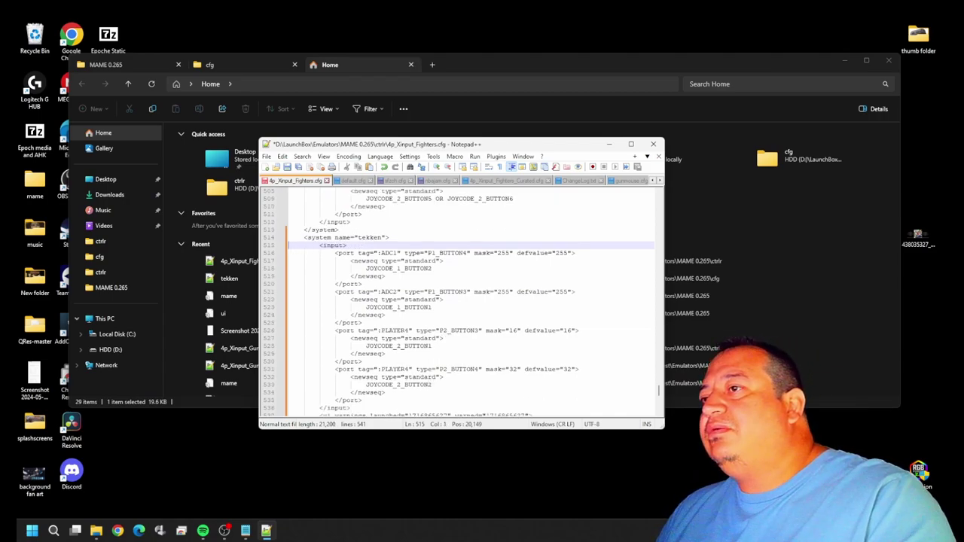
left_click_drag(319, 345, 373, 361)
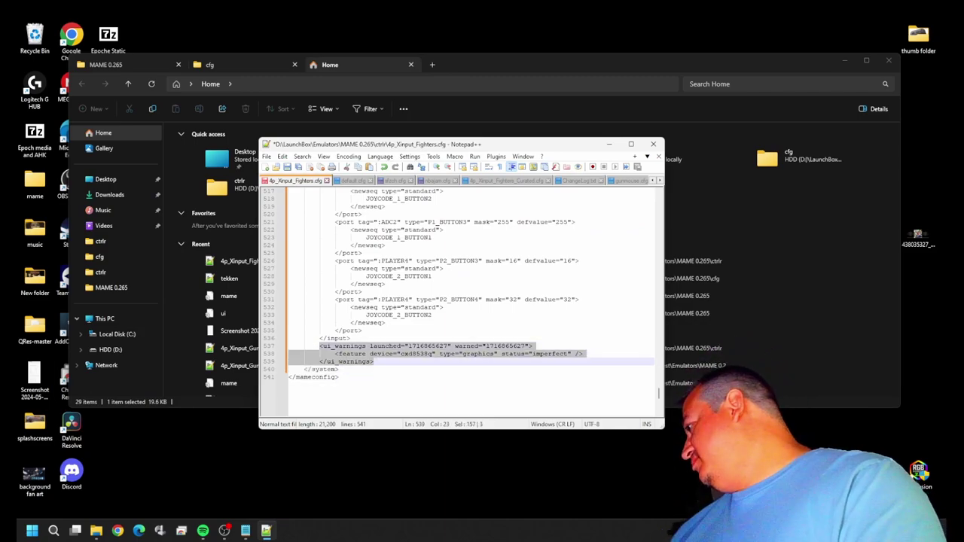
key("BackSpace")
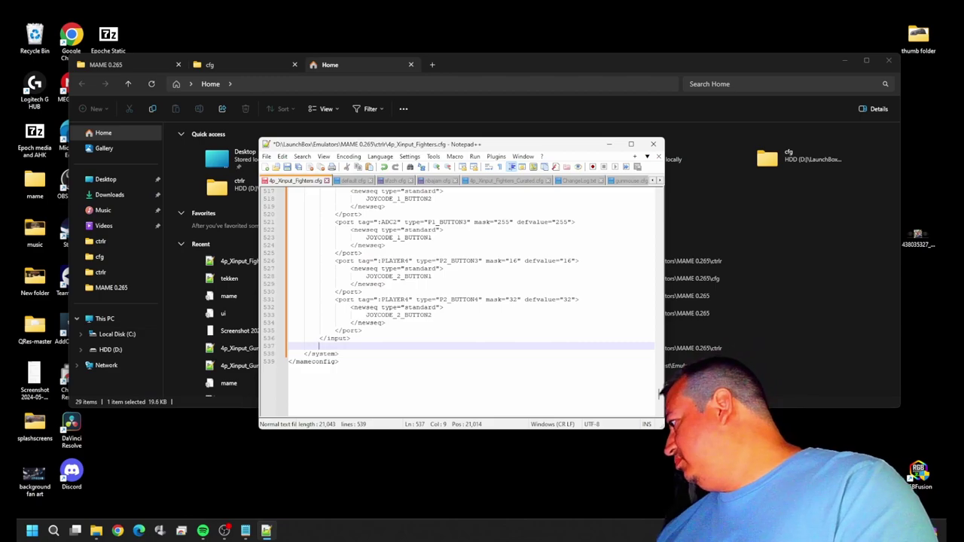
key("Delete")
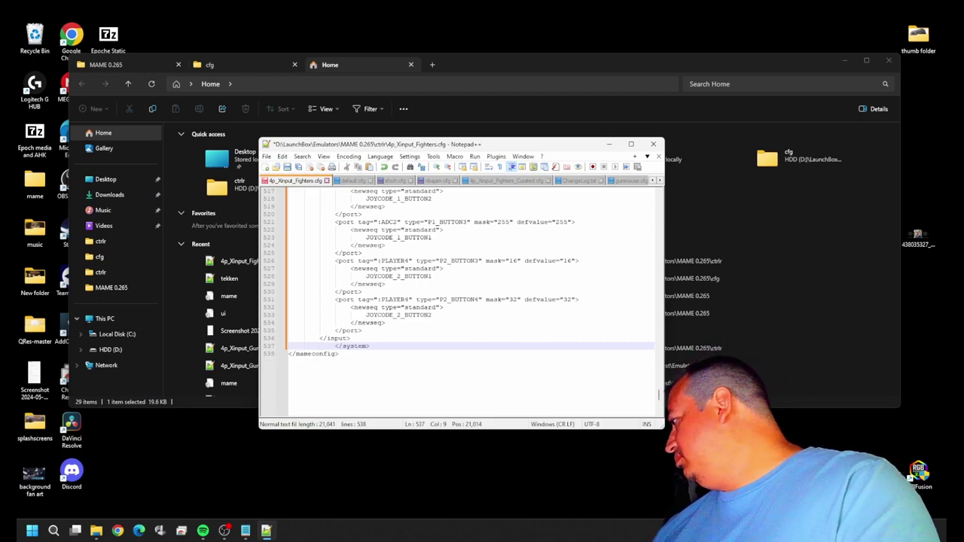
key("BackSpace")
key("BackSpace")
key("BackSpace")
key("BackSpace")
key("BackSpace")
key("BackSpace")
key("BackSpace")
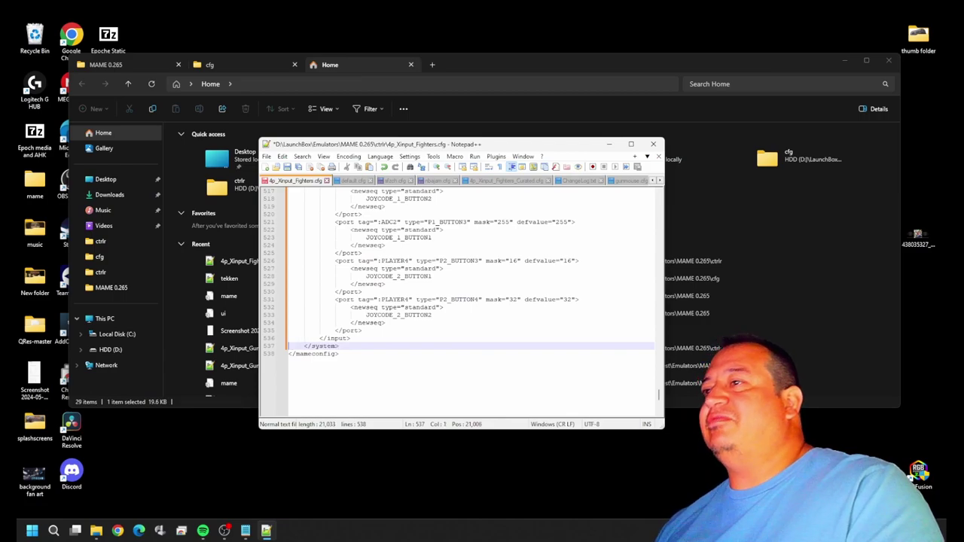
Change the system name from tekken to namcos11.cpp and save 4p_Xinput_Fighters.cfg.
scroll(461, 301, "up", 4)
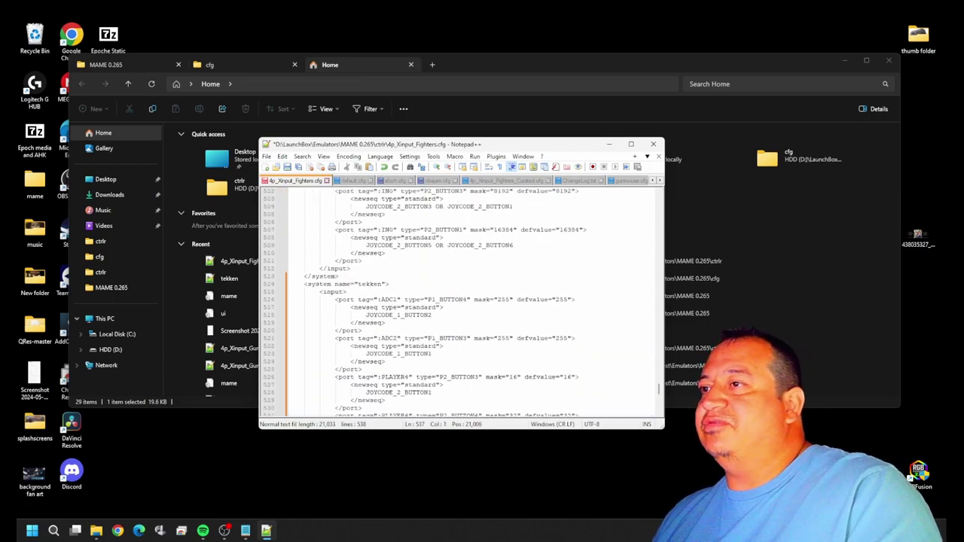
scroll(461, 301, "down", 4)
scroll(461, 301, "up", 3)
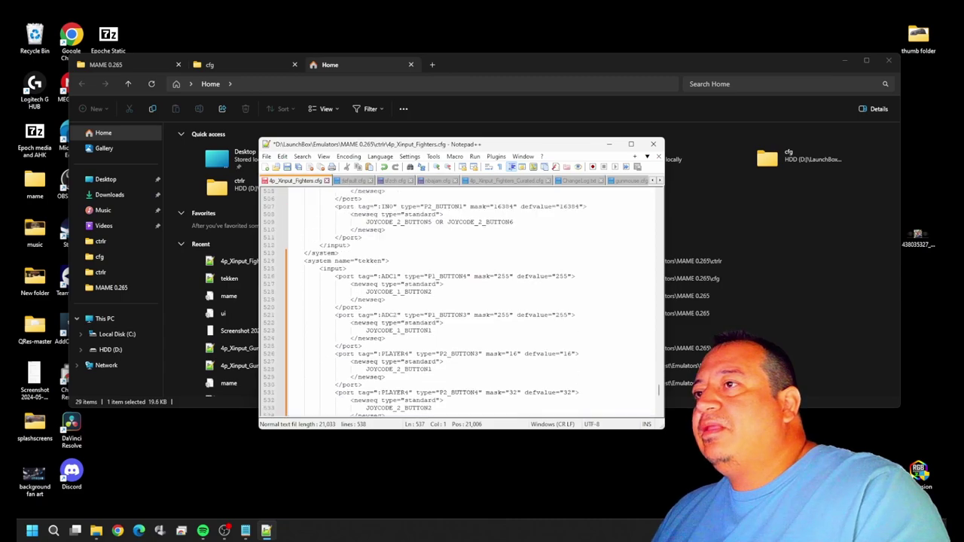
left_click(382, 261)
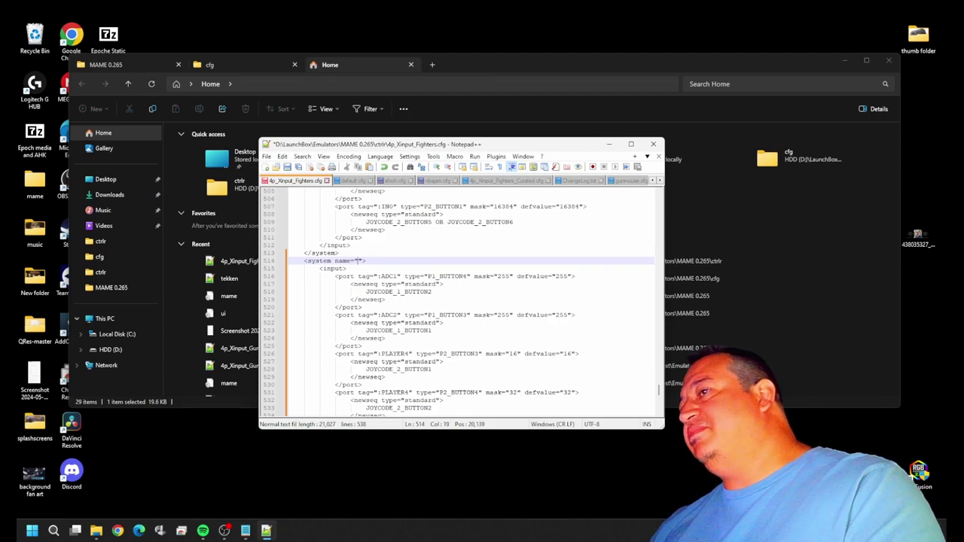
type("na")
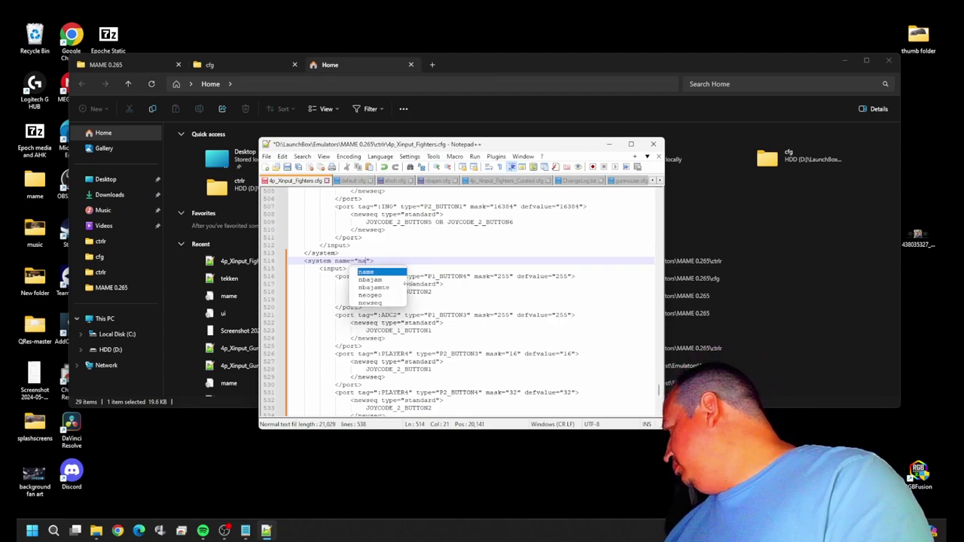
type("m")
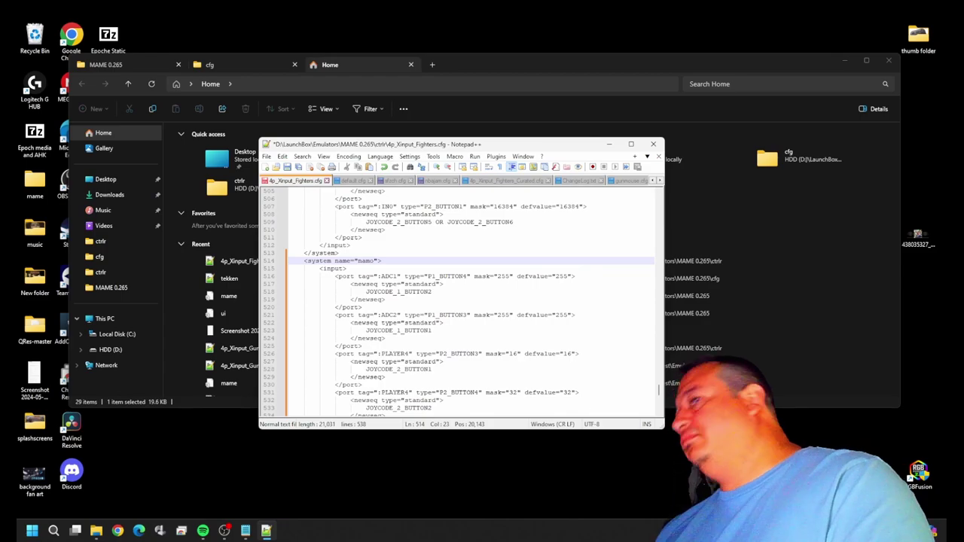
type("e=\"namc")
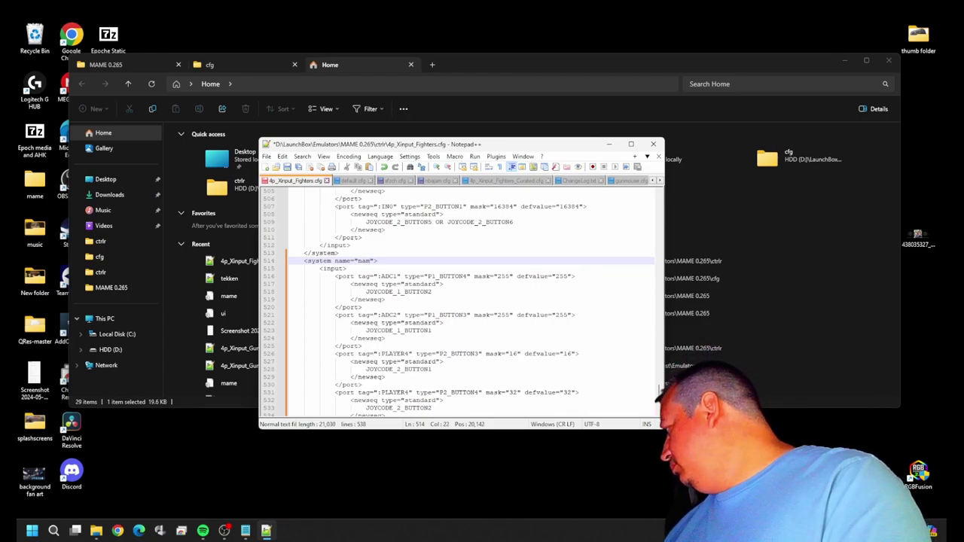
type("os")
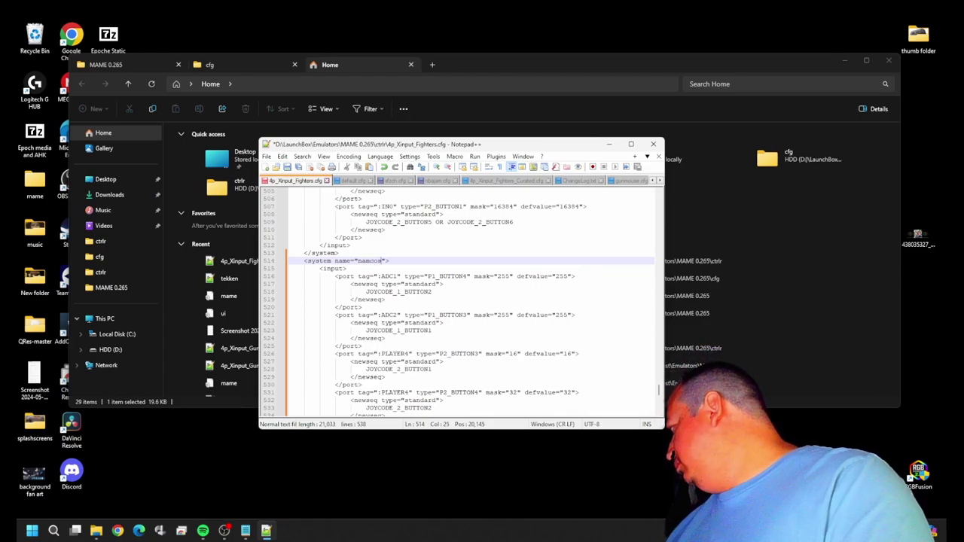
type("11")
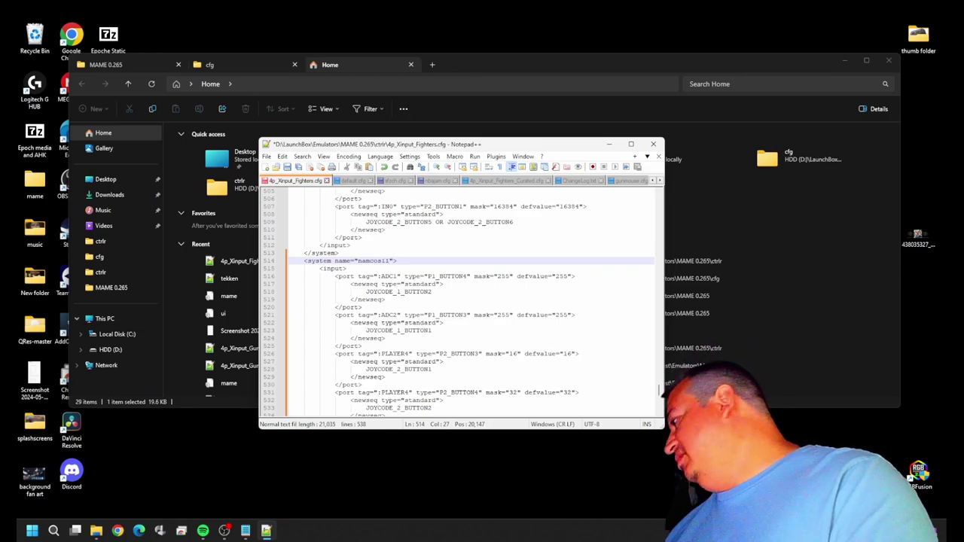
type(".c")
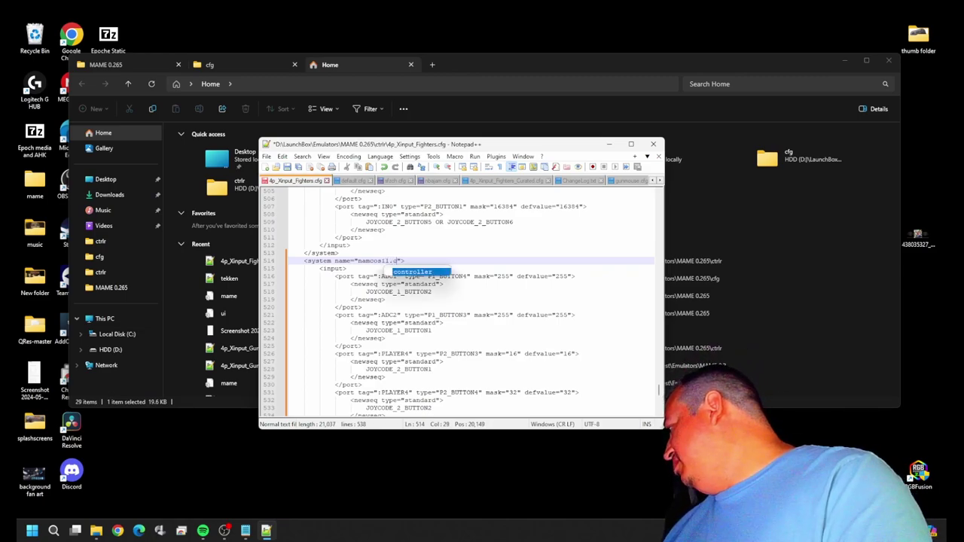
type("pp")
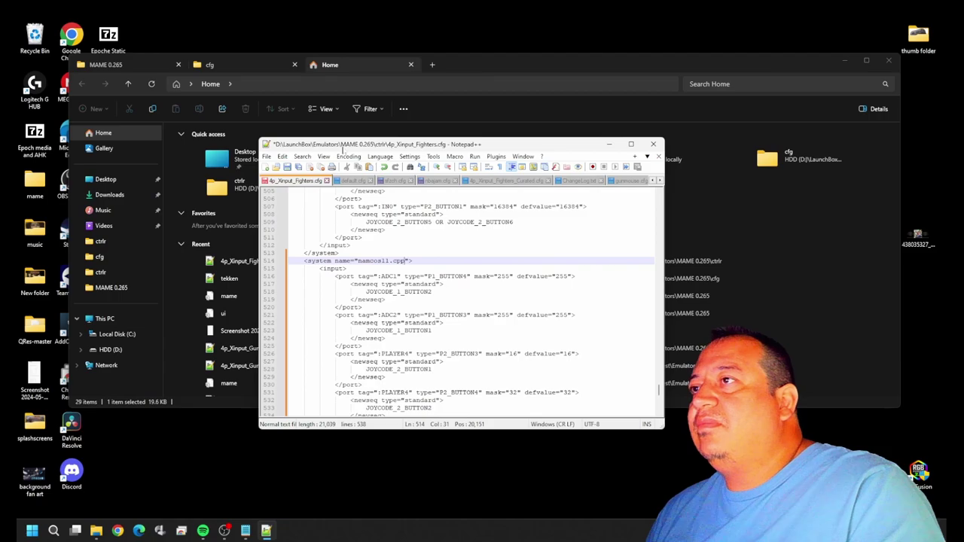
left_click(287, 167)
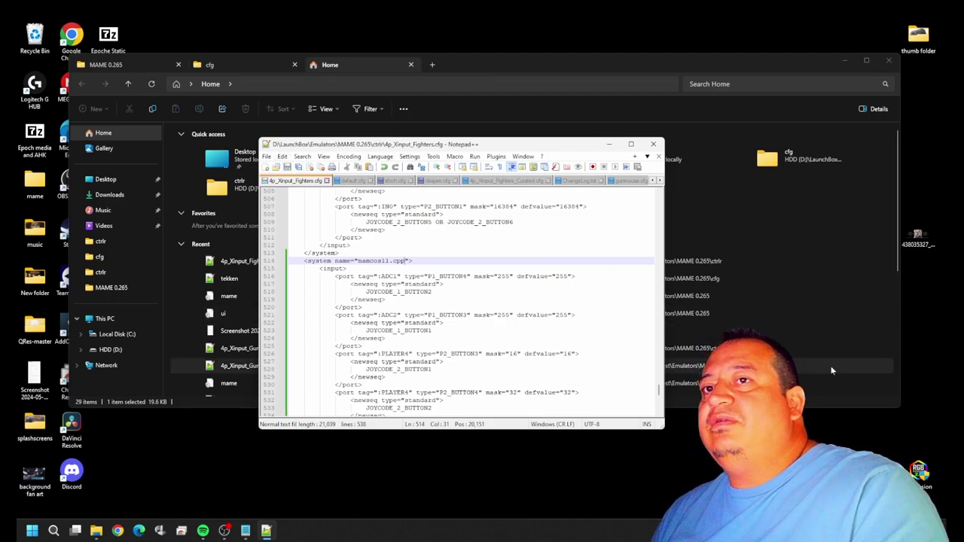
Delete every file in the MAME cfg folder except __empty, from bbhcotw through tekken.
left_click(824, 397)
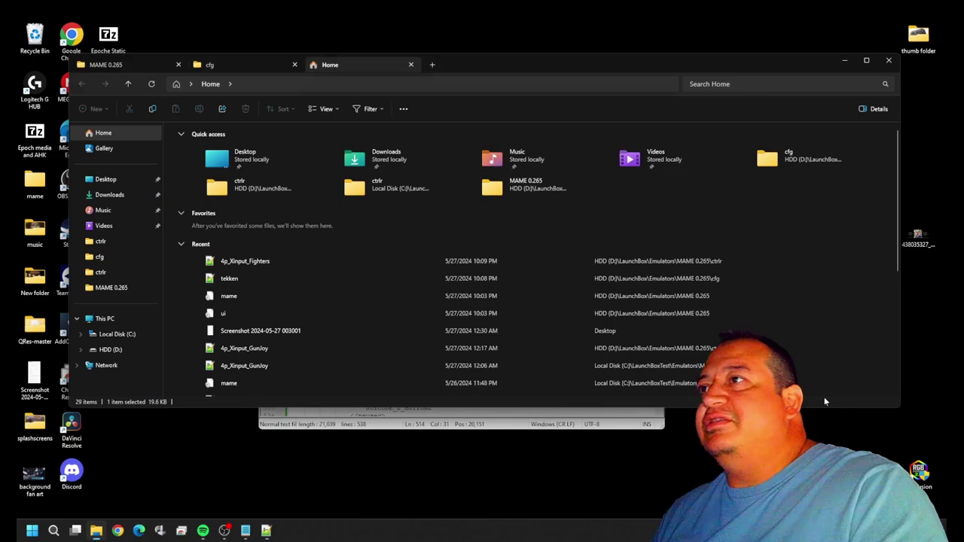
left_click(226, 60)
left_click_drag(224, 295, 217, 161)
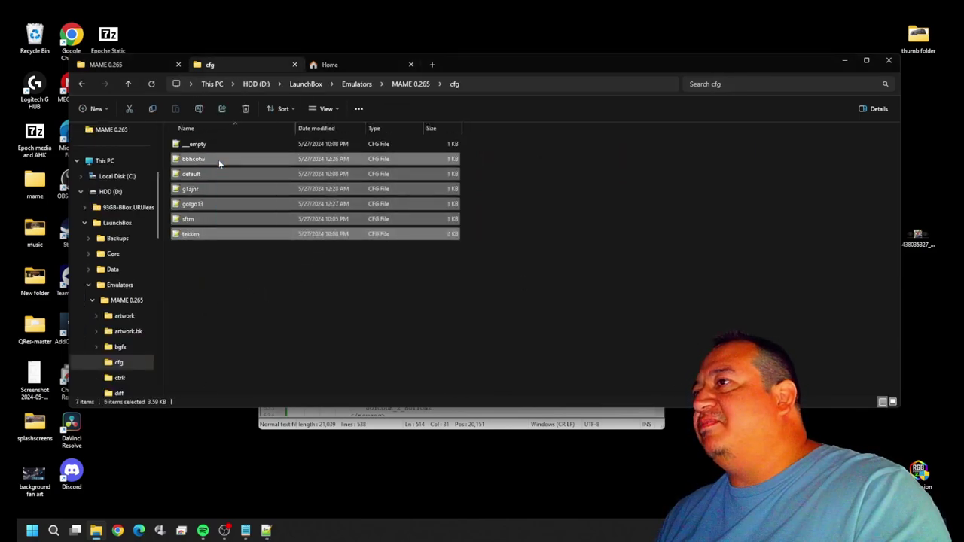
left_click(245, 109)
Launch MAME from the MAME 0.265 folder and filter the systems by source file namco/namcos11.cpp.
left_click(145, 64)
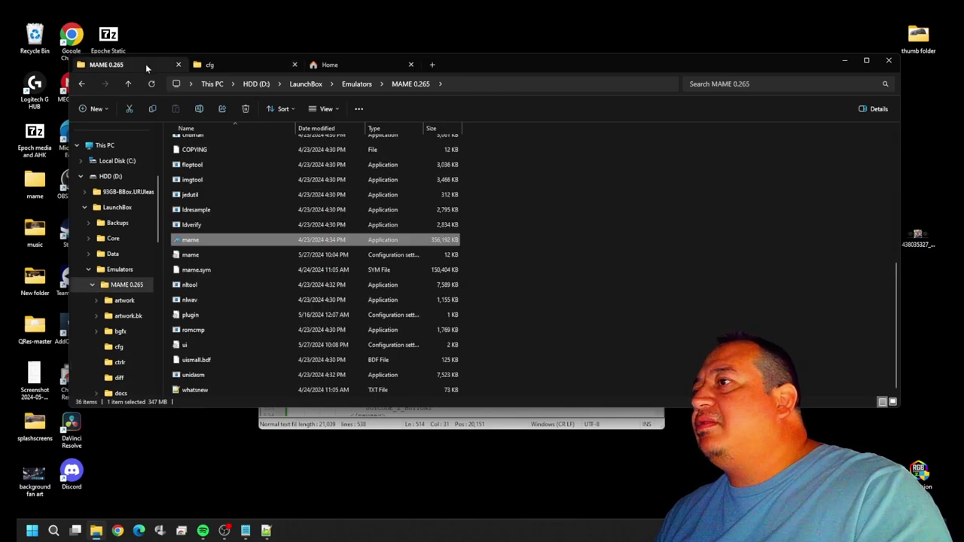
double_click(229, 241)
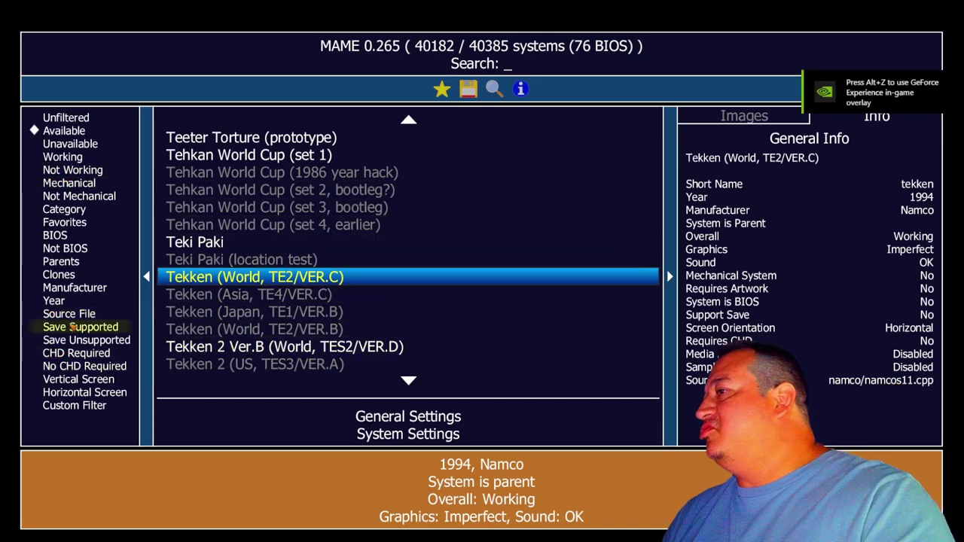
left_click(39, 317)
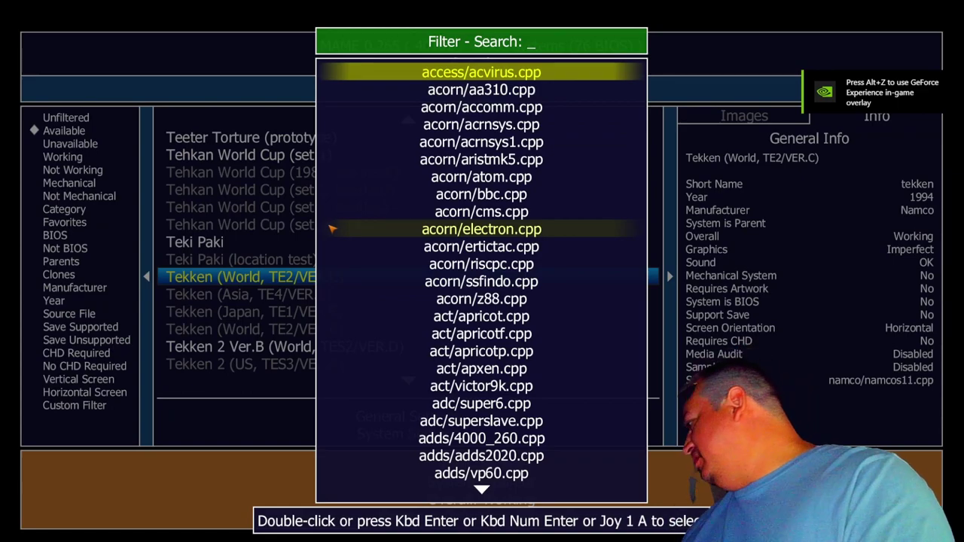
type("n")
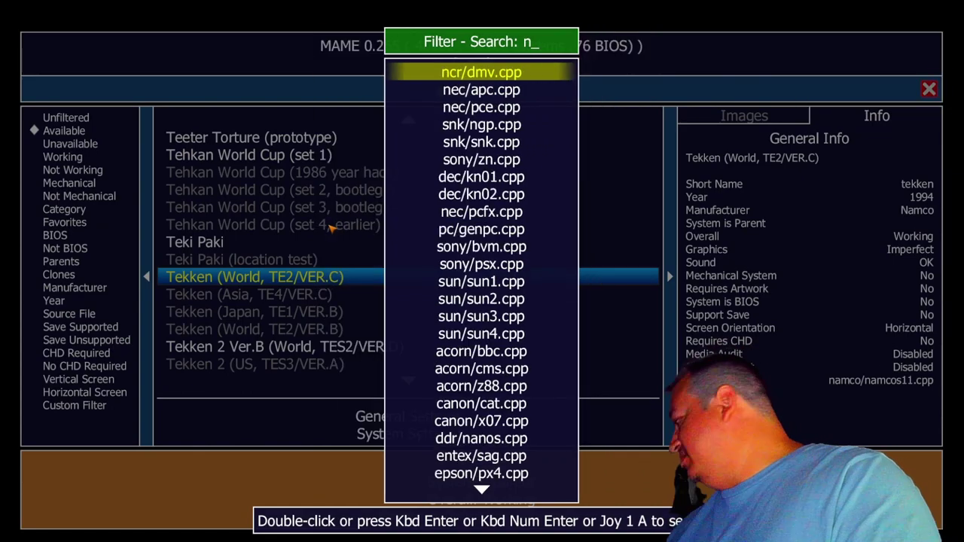
type("am")
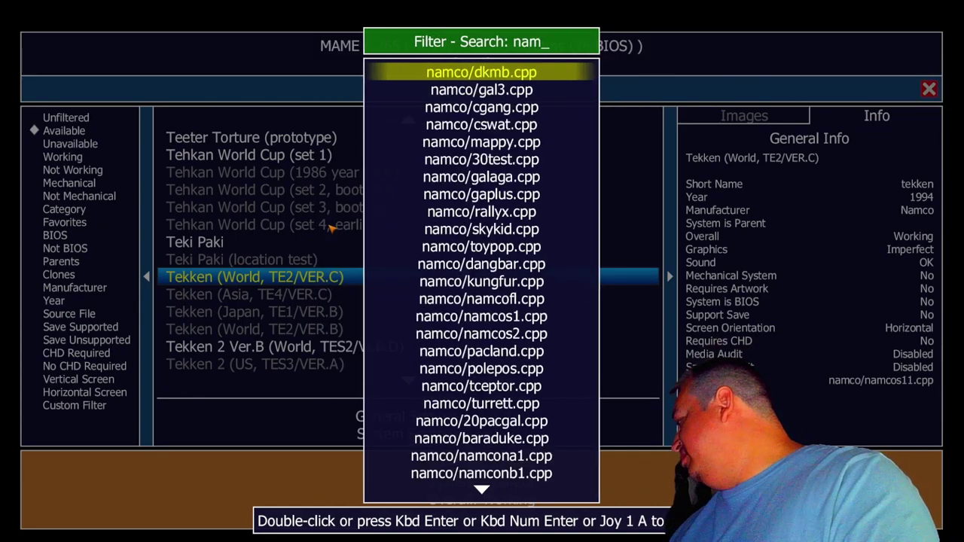
type("c")
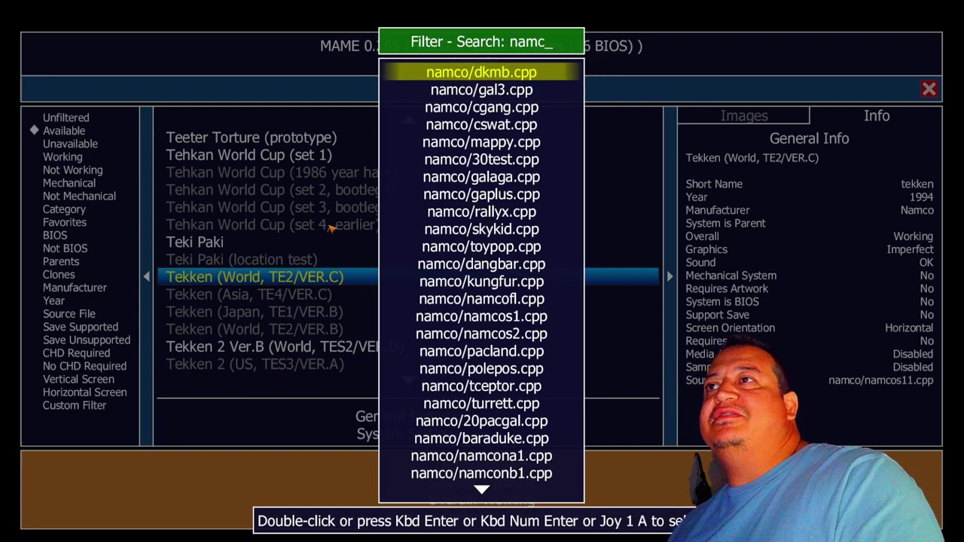
type("o")
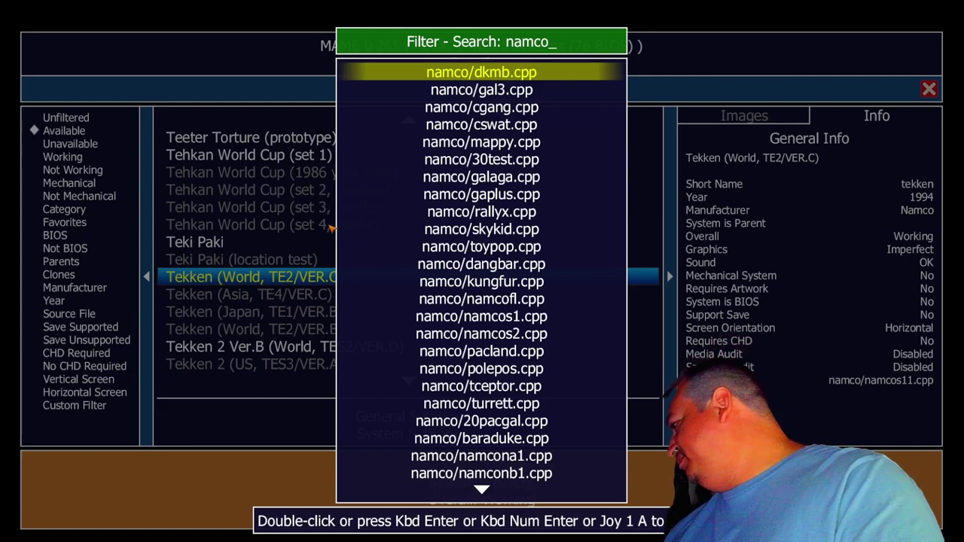
type("/")
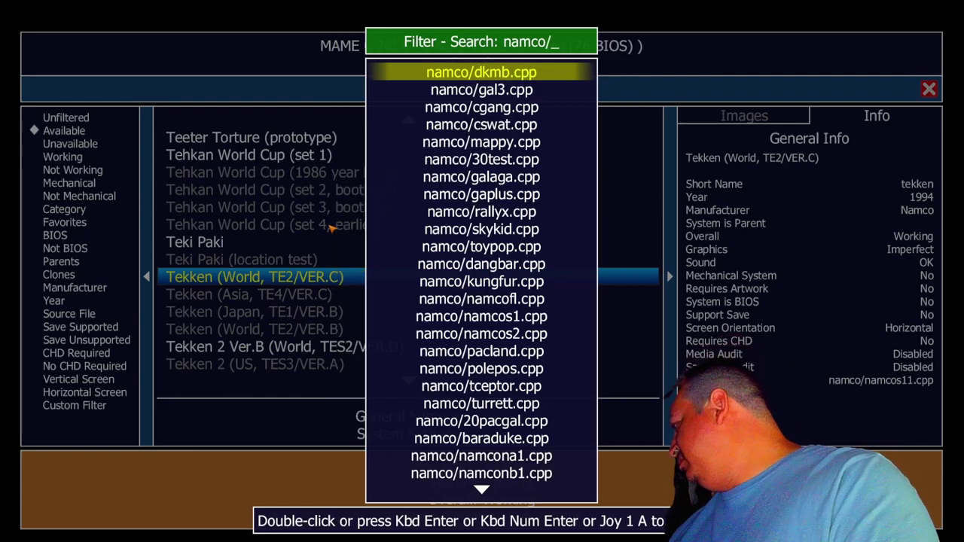
type("na")
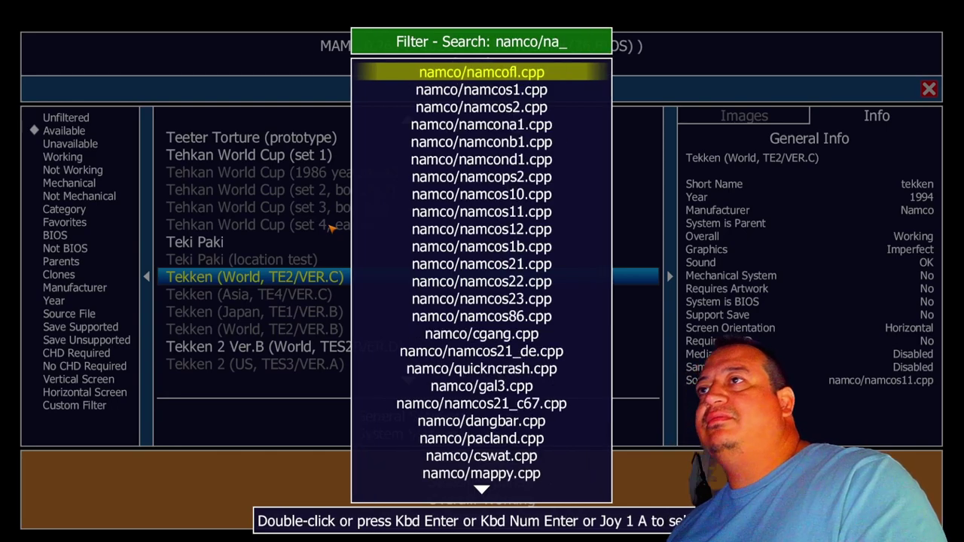
left_click(519, 216)
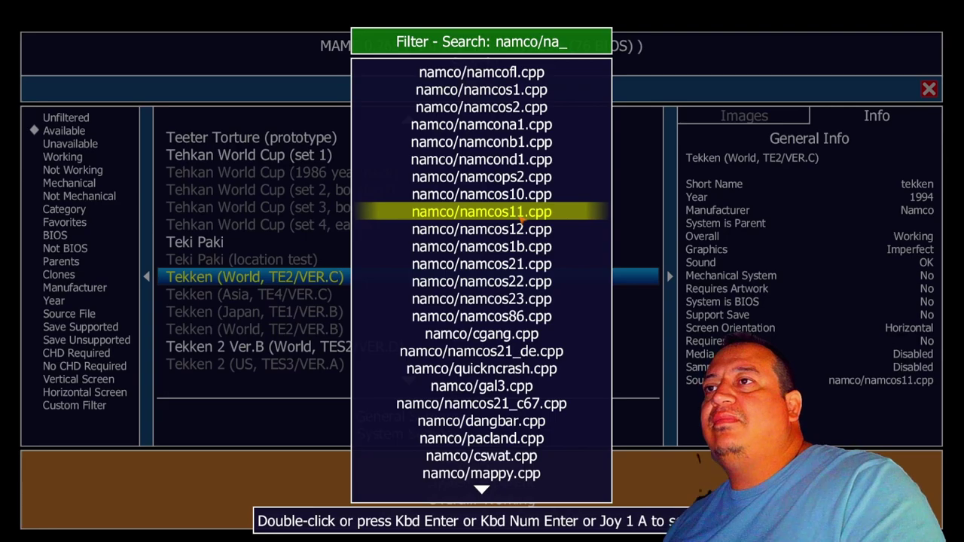
double_click(520, 216)
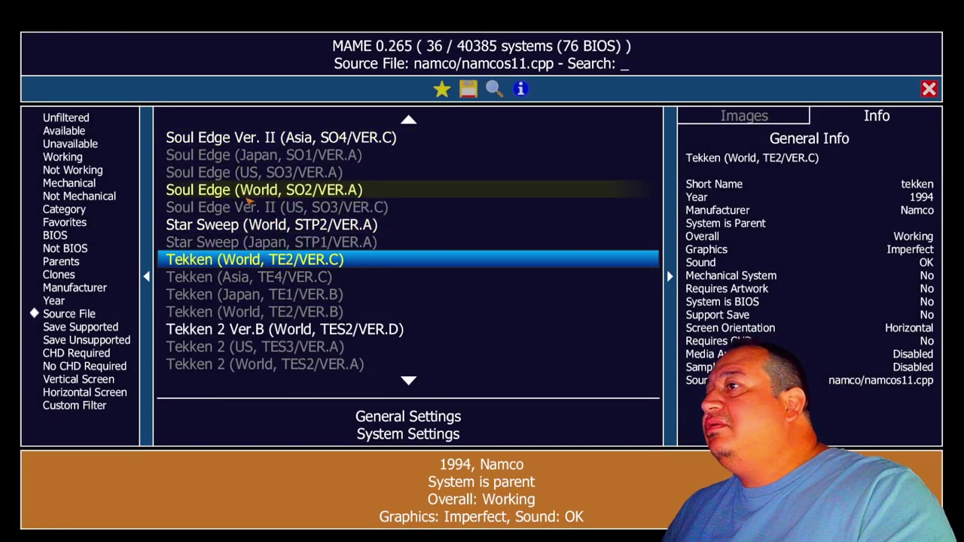
Start Soul Edge Ver. II (Asia, SO4/VER.C) from the filtered list and open its system-specific input assignments.
key("Down")
key("Down")
key("Down")
key("Down")
key("Down")
key("Down")
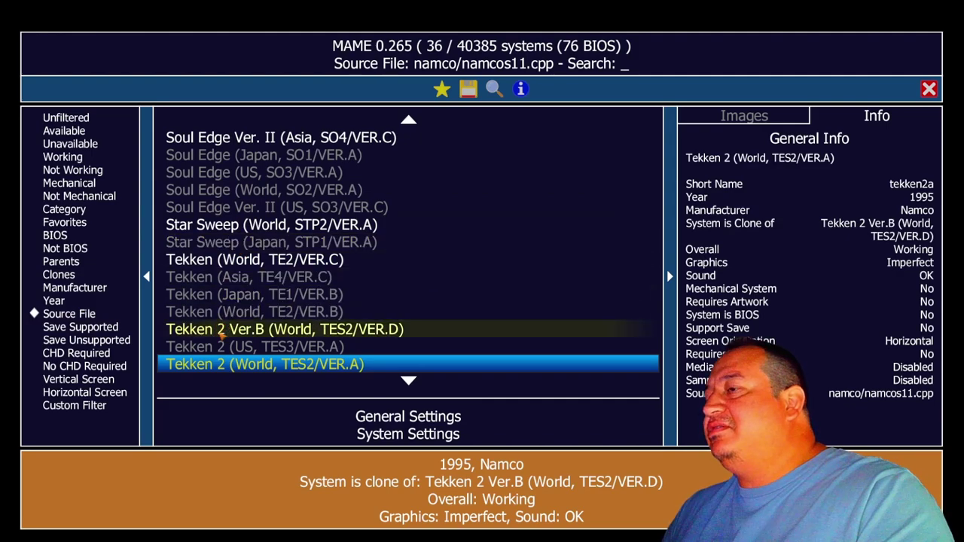
left_click(229, 140)
left_click(227, 137)
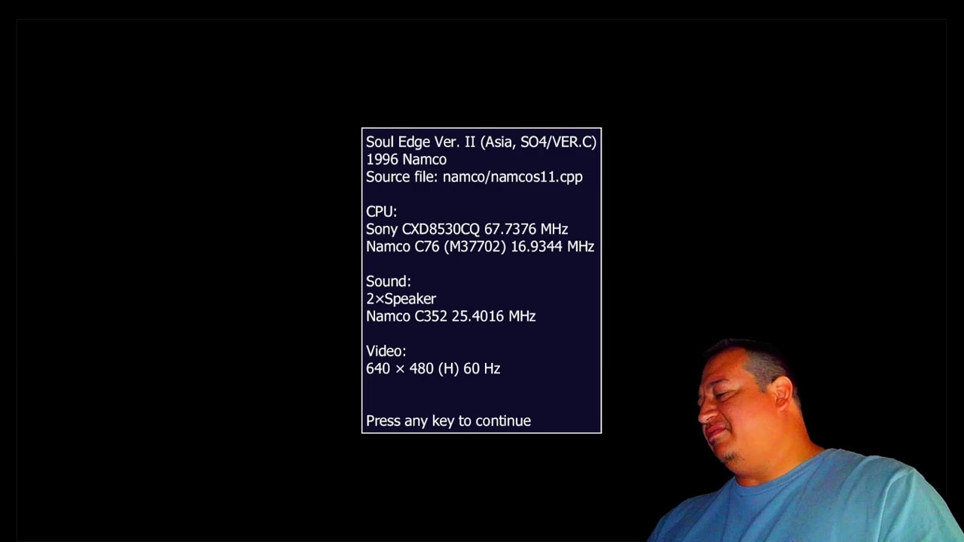
key("Return")
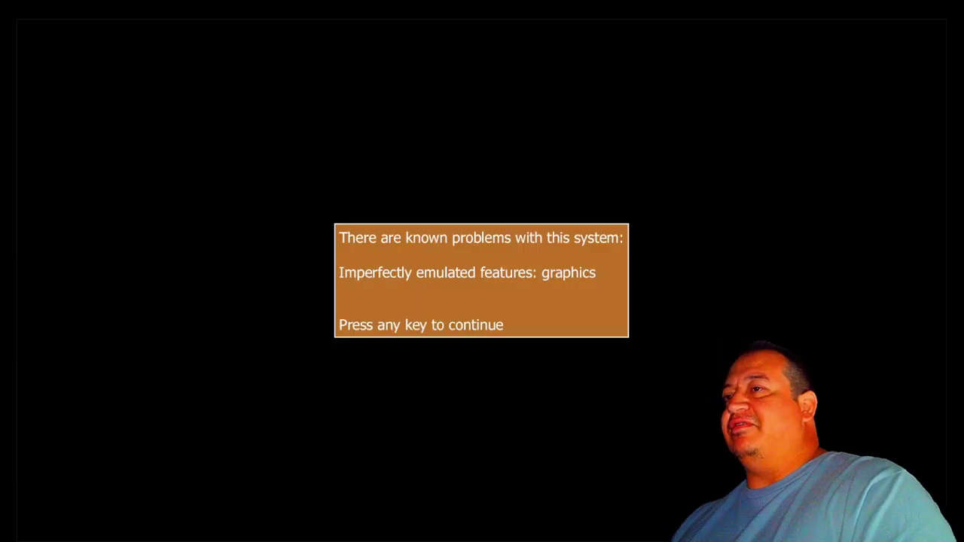
key("Return")
key("Tab")
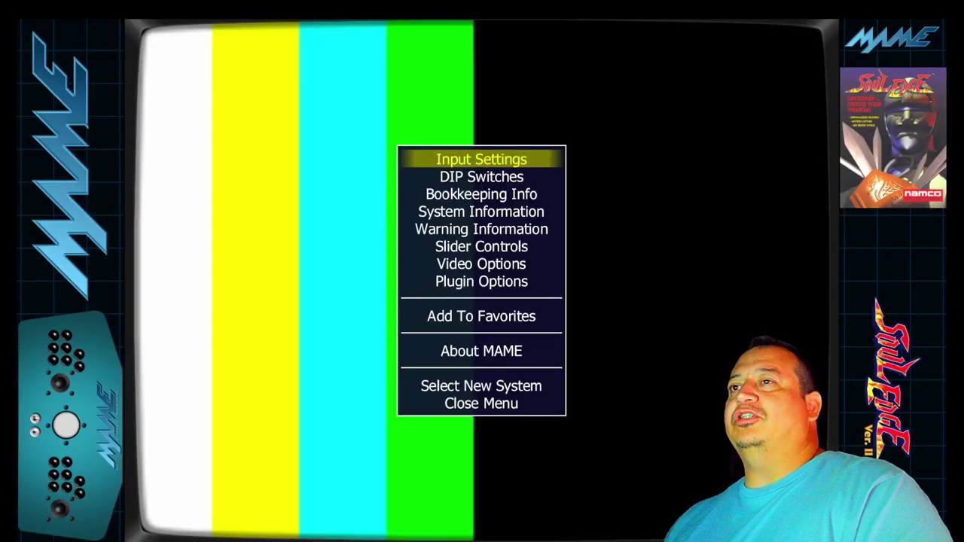
key("Return")
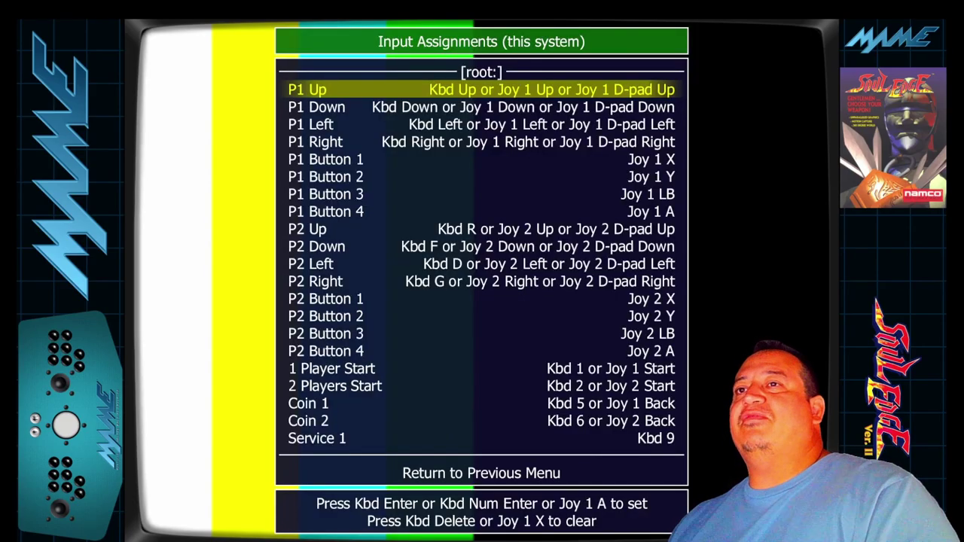
Assign P1 Button 3 to Joy 1 A and P1 Button 4 to Joy 1 B for Soul Edge.
key("Down")
key("Down")
key("Down")
key("Down")
key("Down")
key("Down")
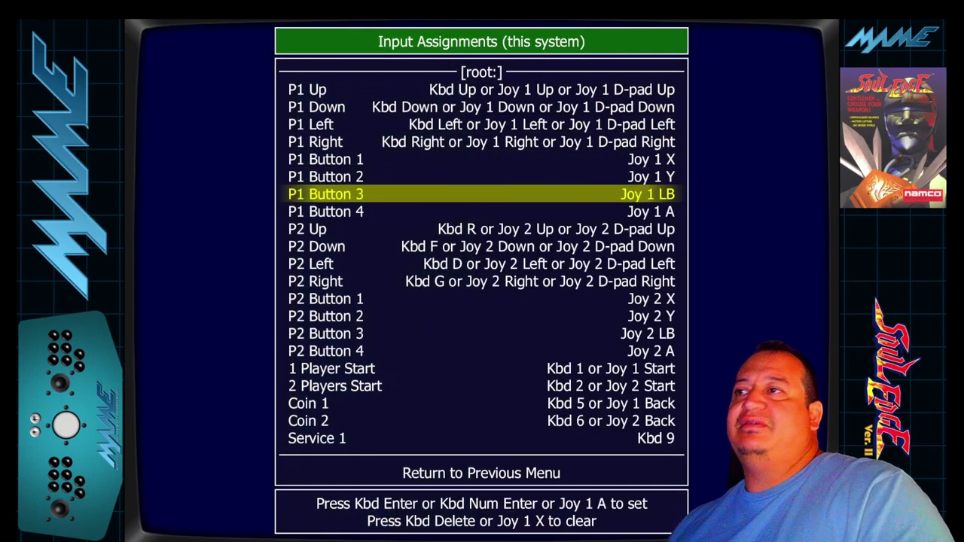
key("Down")
key("Up")
key("Up")
key("Down")
key("Return")
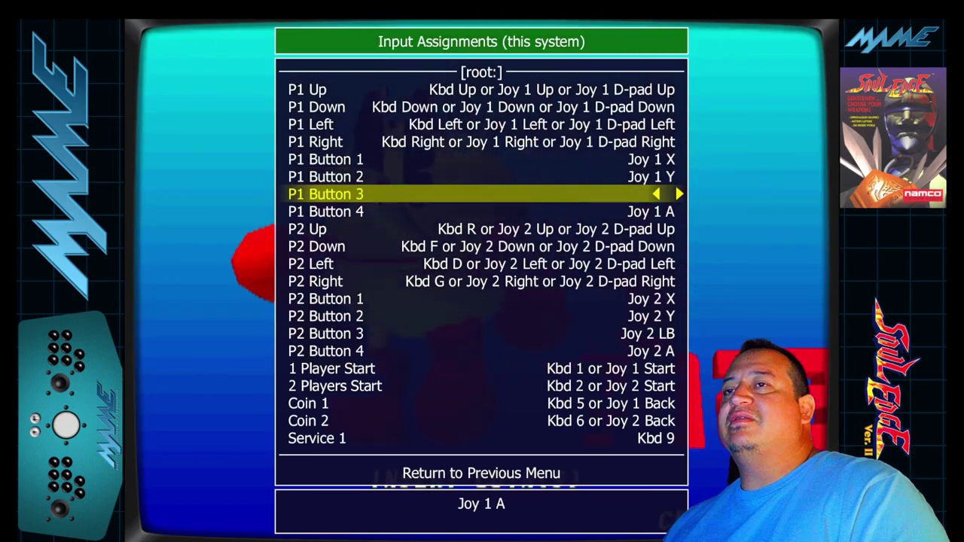
key("Down")
key("Return")
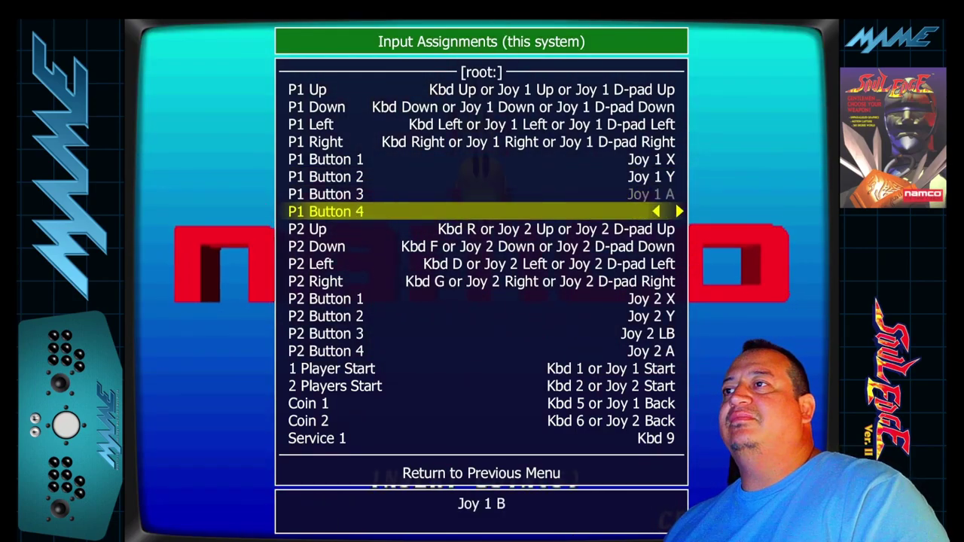
Assign P2 Button 3 to Joy 2 A and P2 Button 4 to Joy 2 B for Soul Edge.
key("Down")
key("Down")
key("Down")
key("Down")
key("Down")
key("Down")
key("Down")
key("Return")
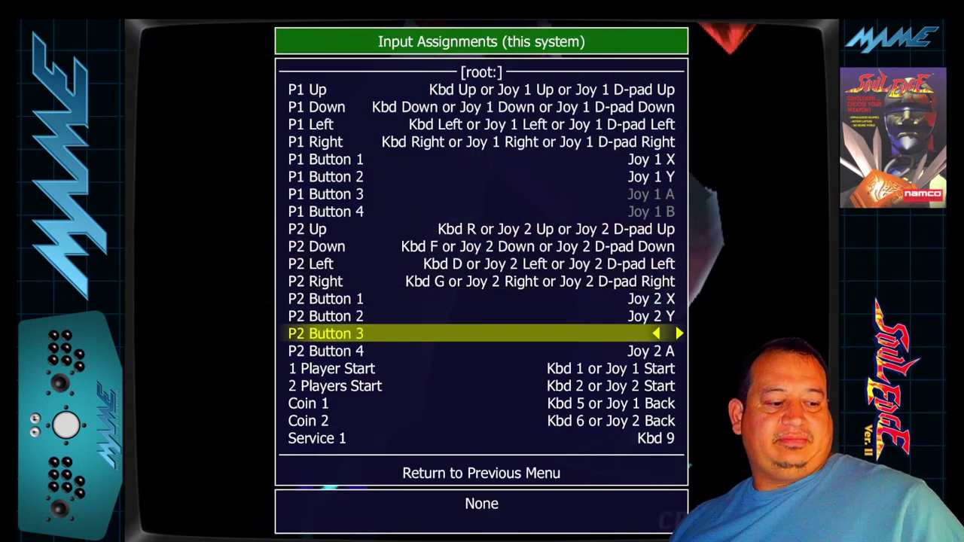
key("Down")
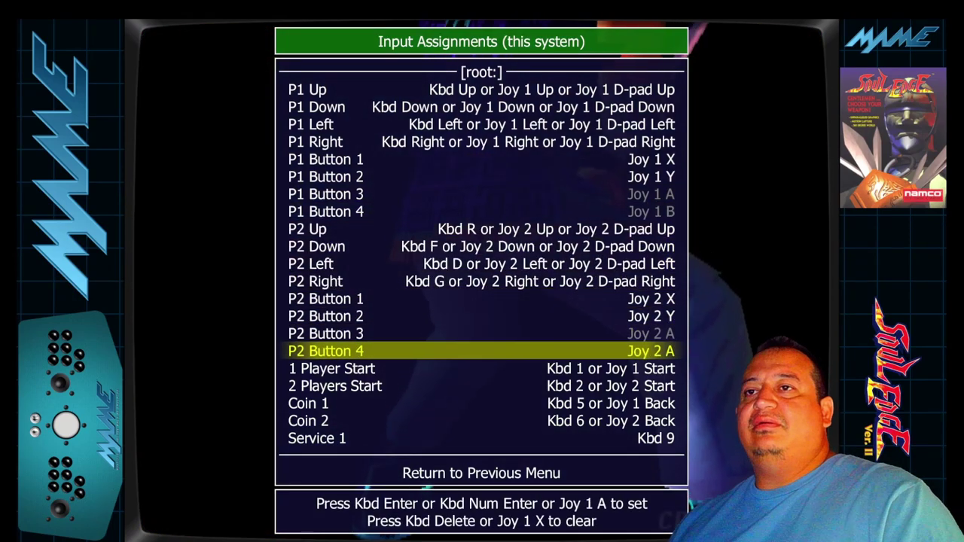
key("Return")
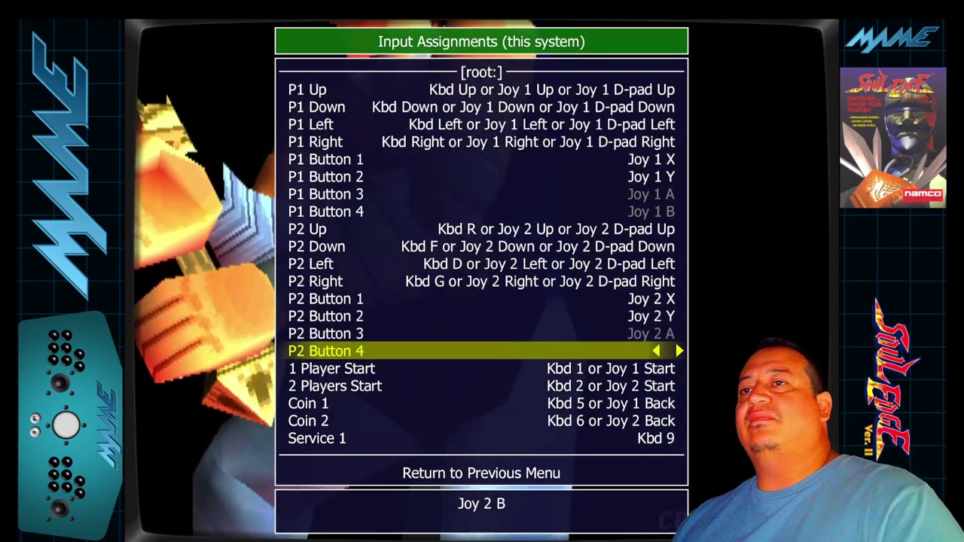
key("Up")
key("Up")
key("Down")
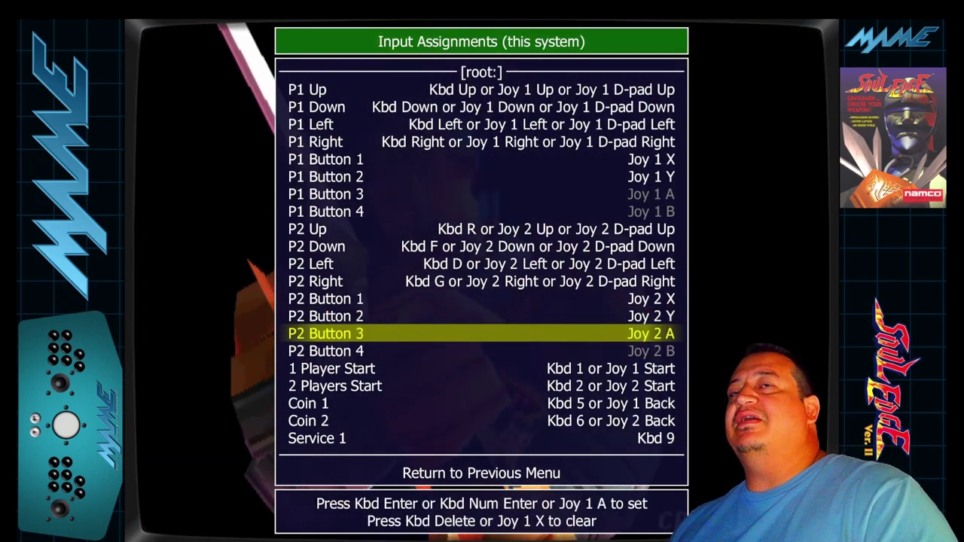
Leave the input assignments and exit Soul Edge to the desktop.
key("Escape")
key("Escape")
key("Escape")
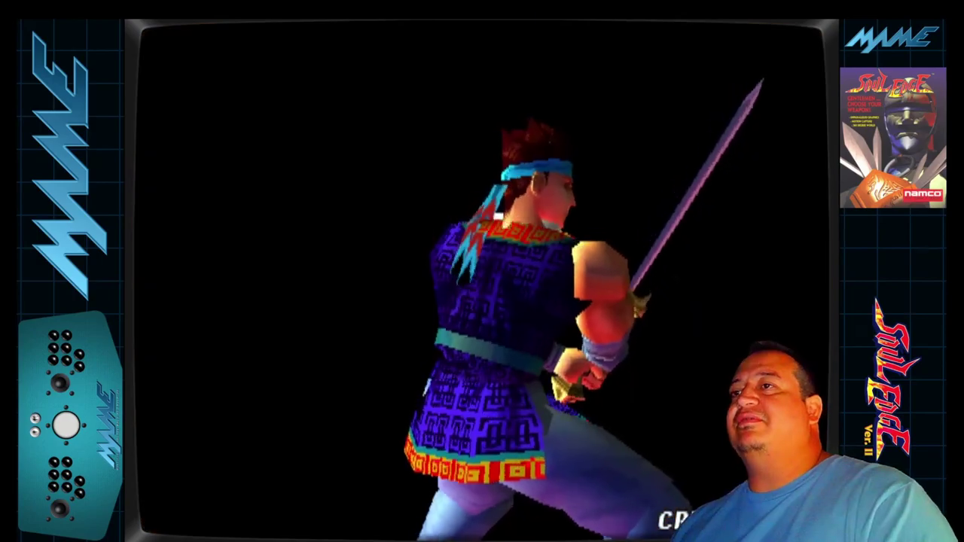
key("Escape")
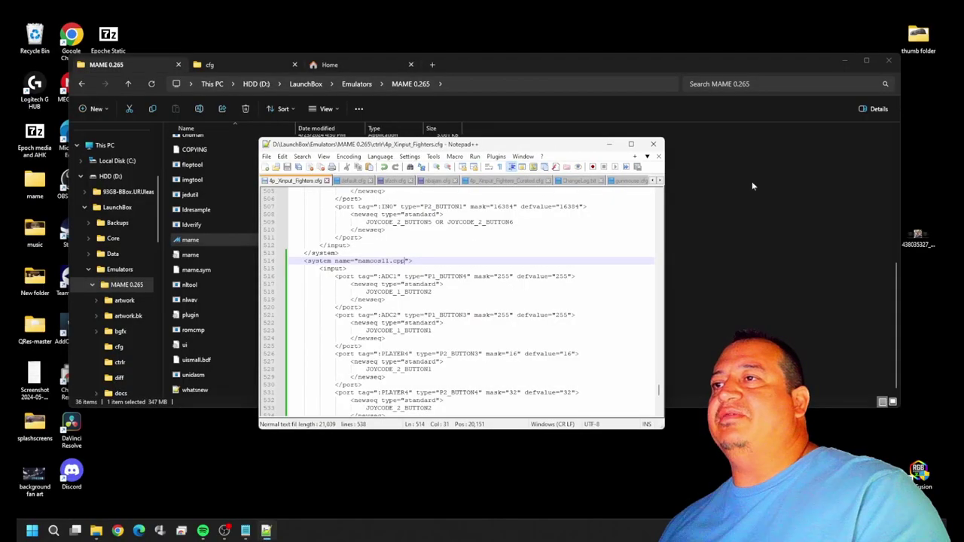
Open souledge.cfg from the MAME cfg folder and copy its four port entries for buttons 3 and 4 of both players.
left_click(719, 296)
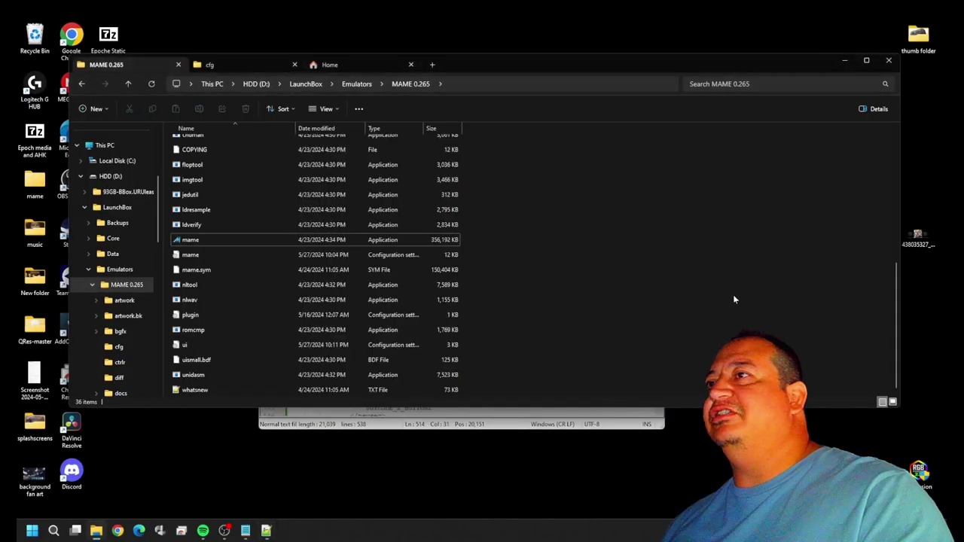
left_click(245, 68)
double_click(230, 174)
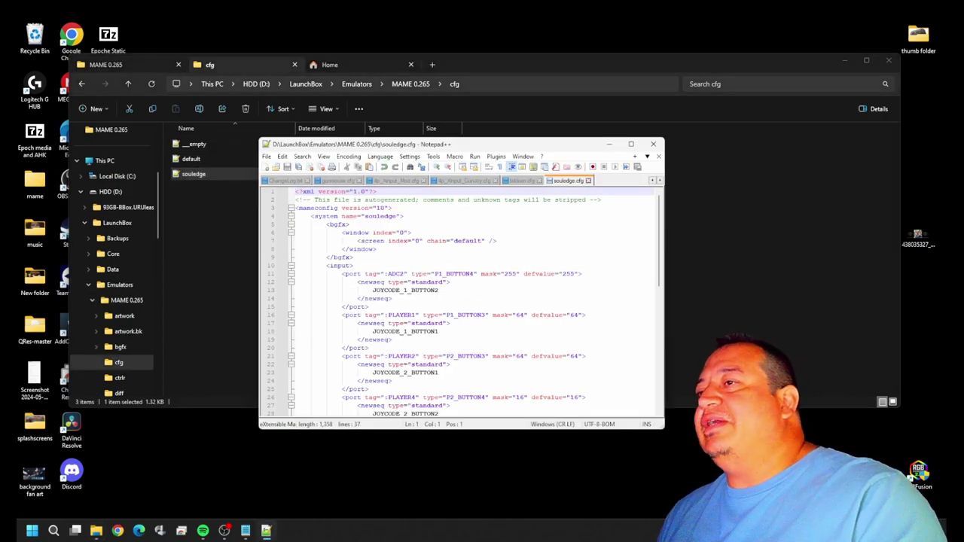
left_click(342, 273)
left_click_drag(342, 273, 370, 347)
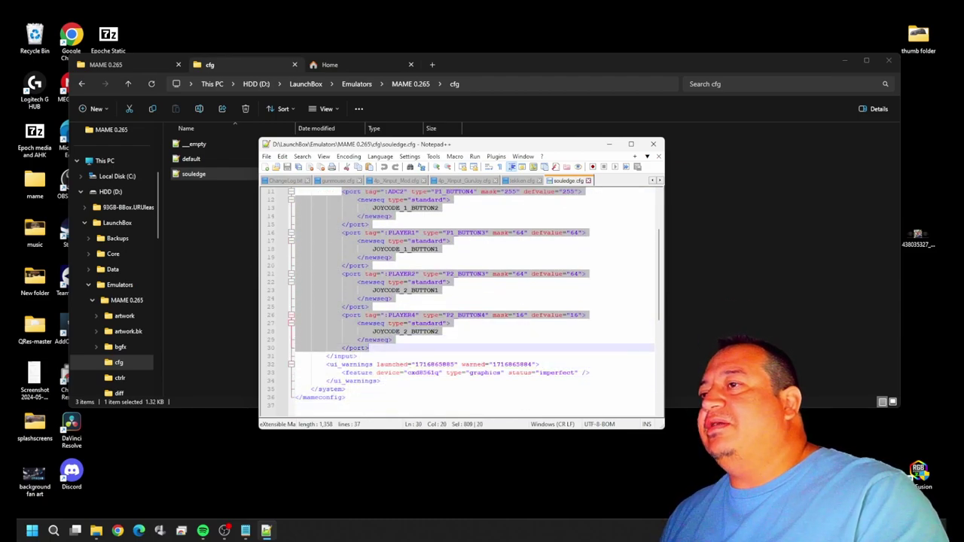
right_click(331, 303)
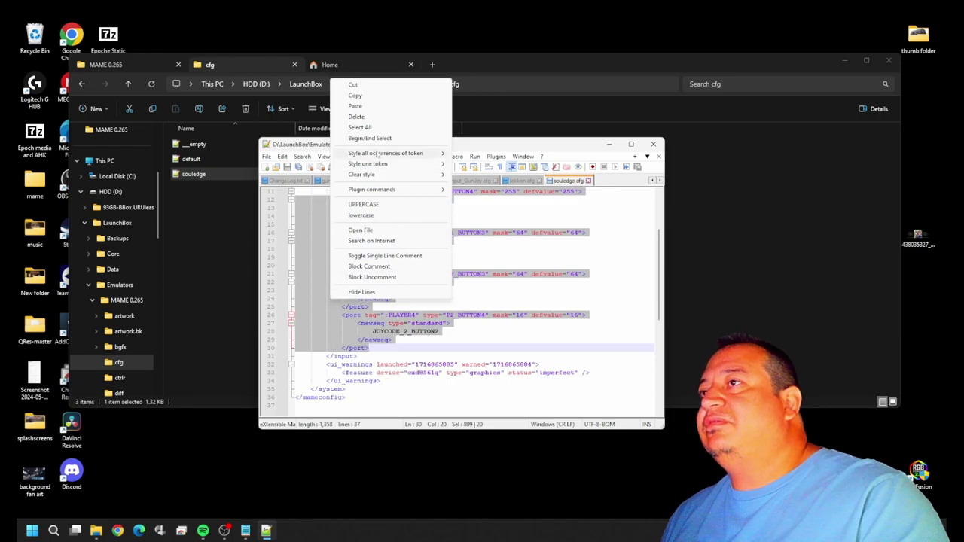
left_click(355, 96)
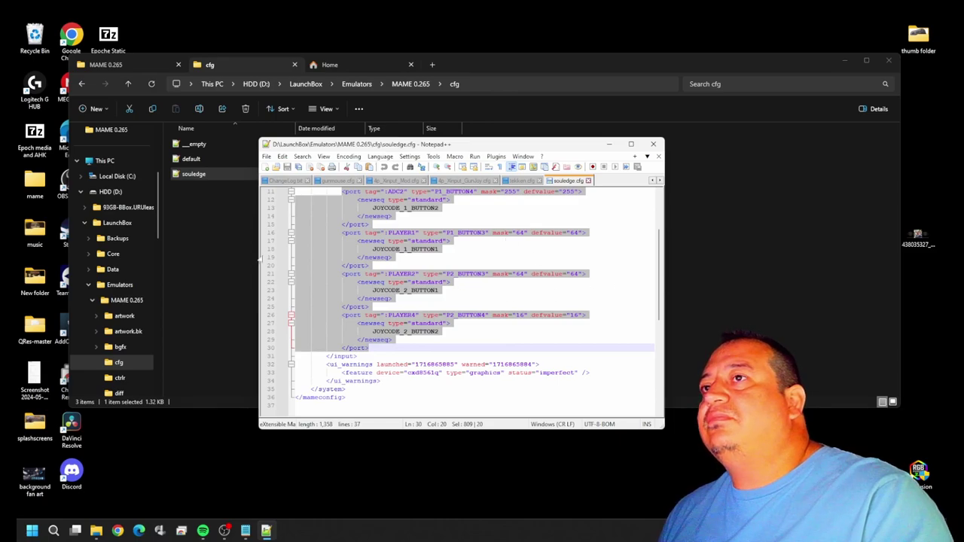
Paste Soul Edge's four port entries after the last Tekken port in the namcos11.cpp section of 4p_Xinput_Fighters.cfg and save the file.
left_click(203, 240)
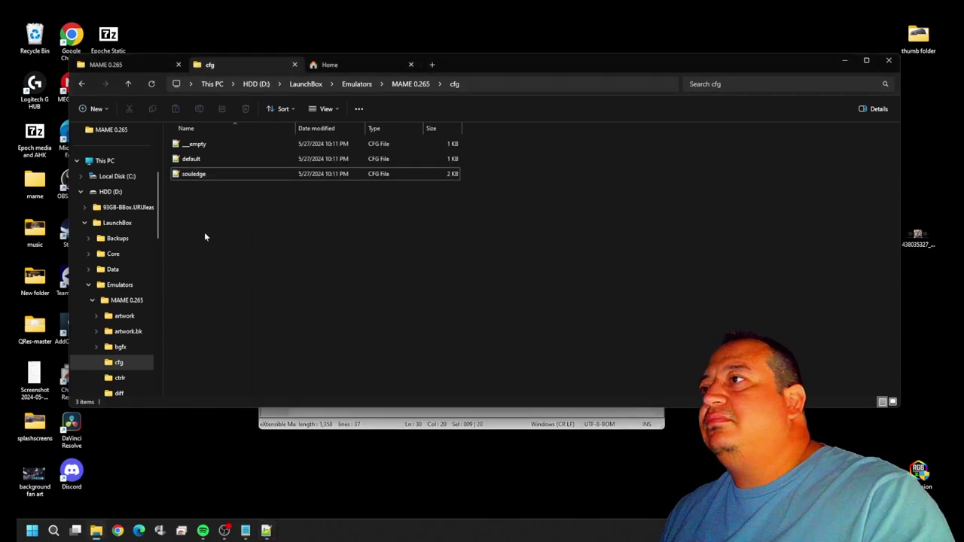
left_click(335, 64)
double_click(241, 278)
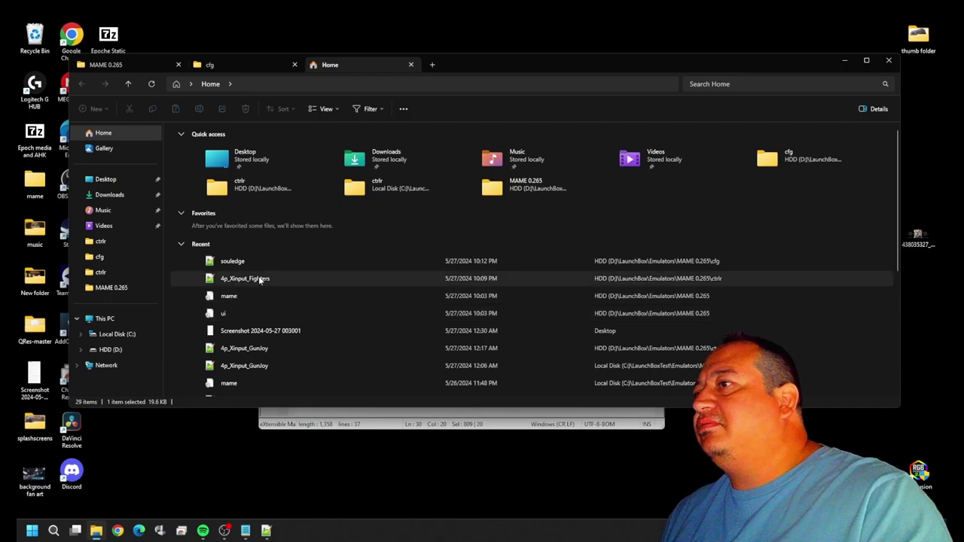
scroll(463, 302, "down", 4)
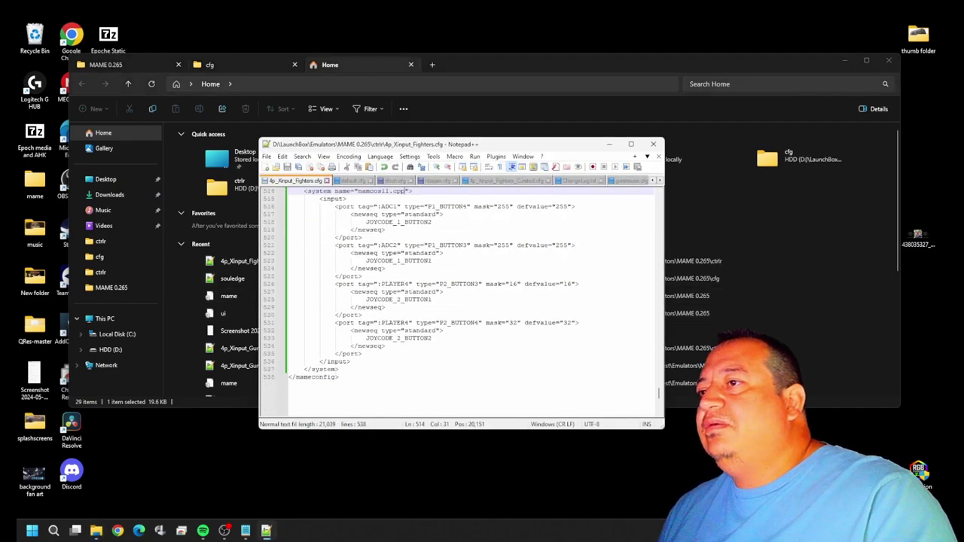
left_click(362, 330)
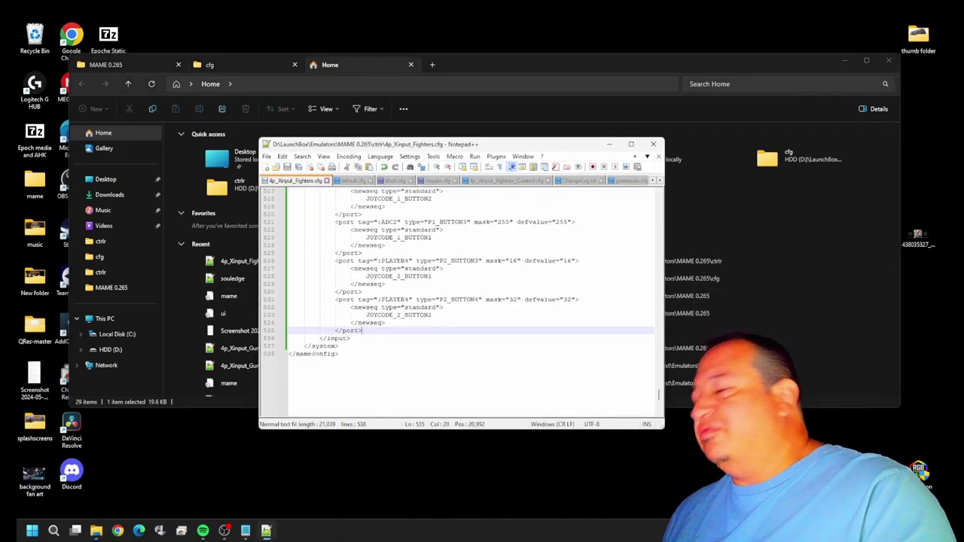
key("Return")
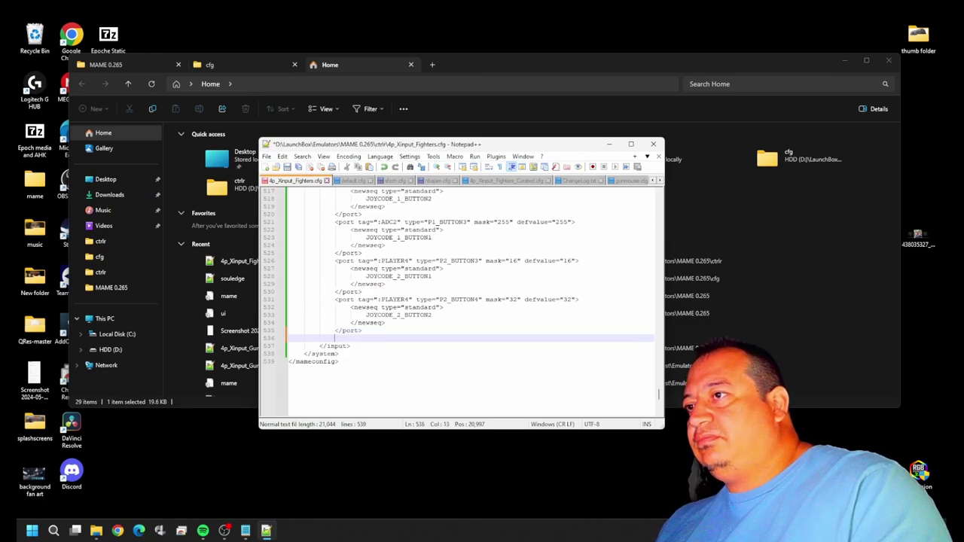
right_click(336, 338)
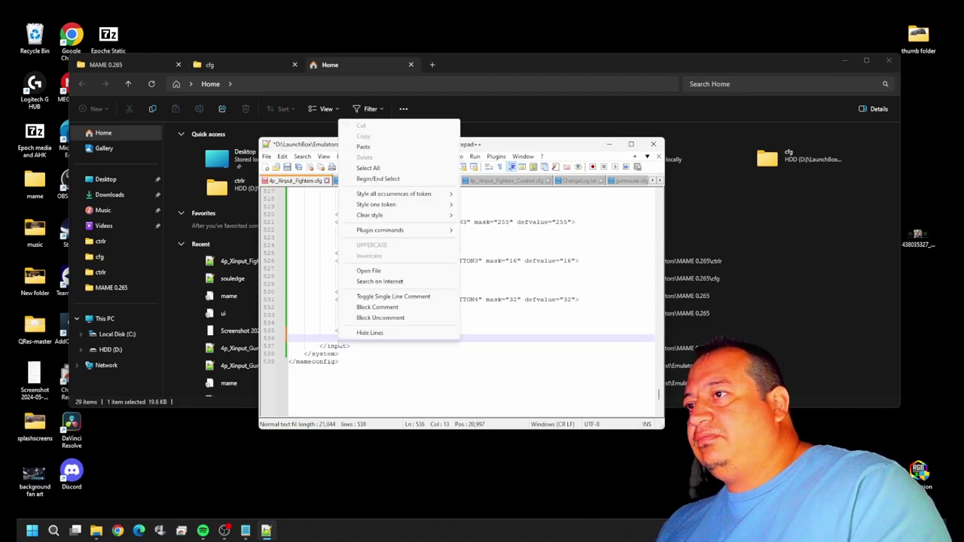
left_click(377, 149)
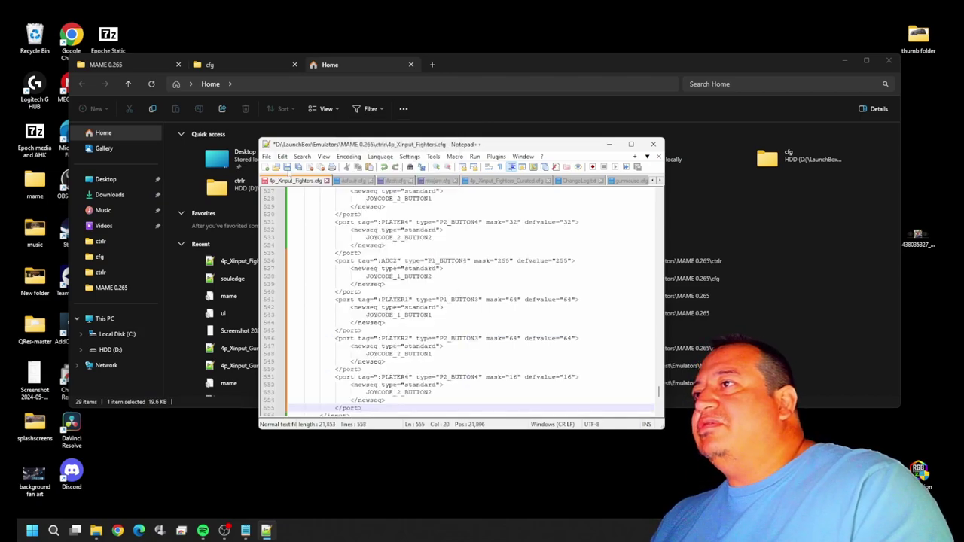
left_click(287, 168)
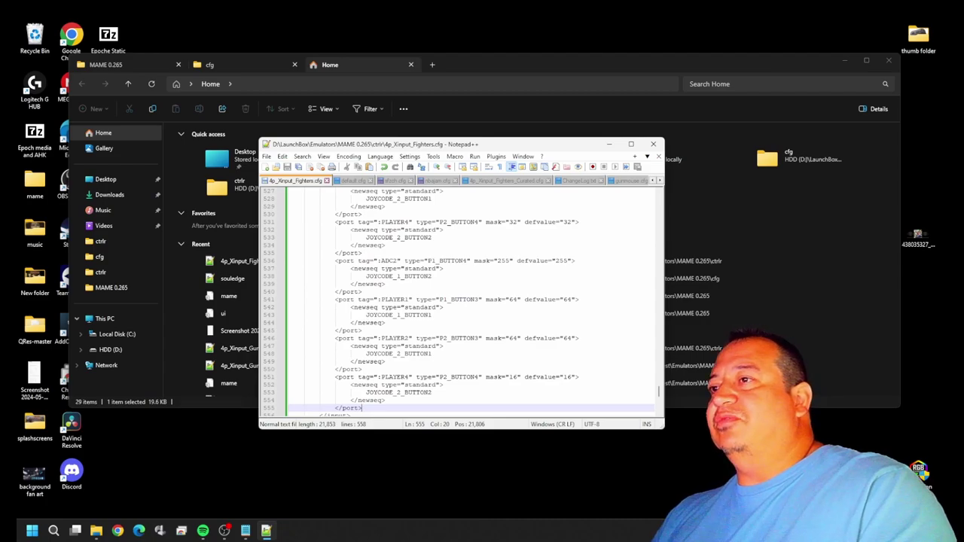
scroll(461, 301, "up", 4)
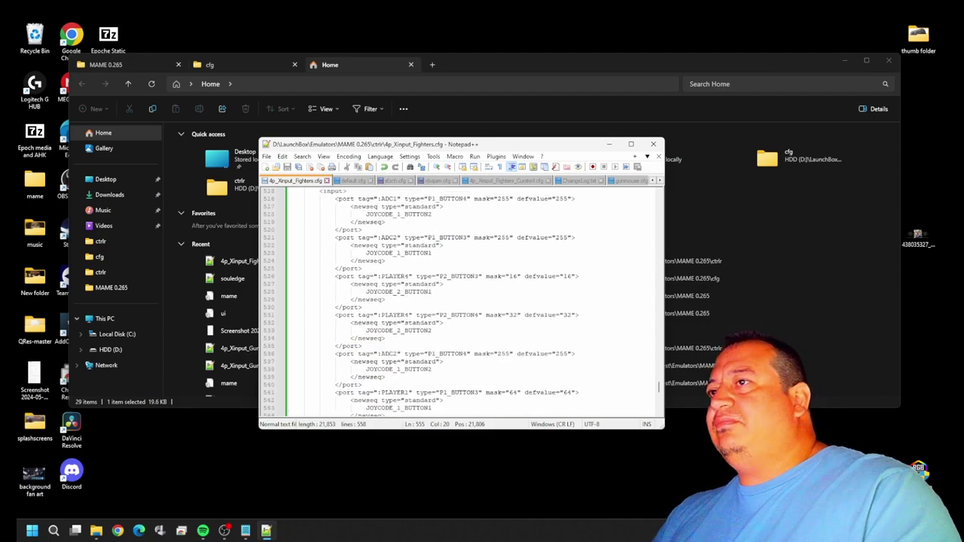
left_click(607, 145)
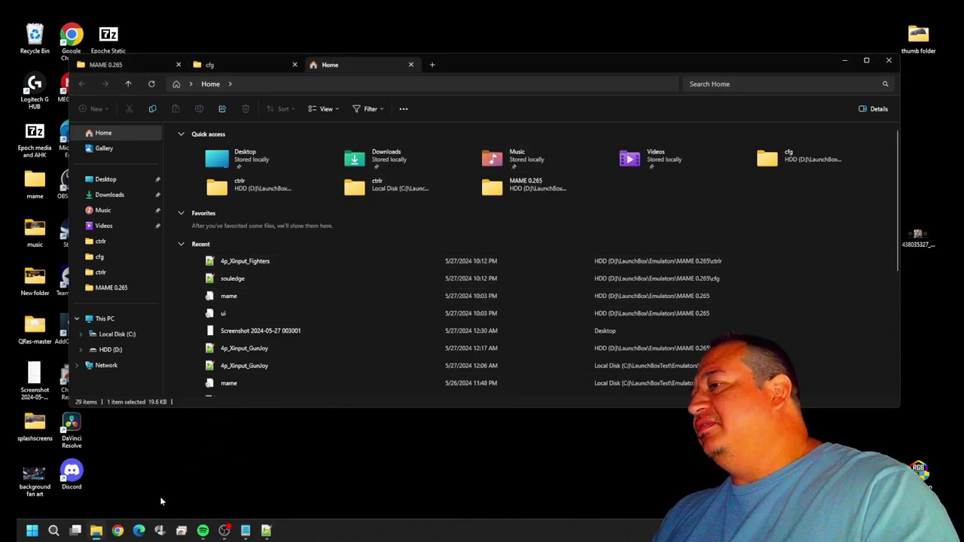
Delete the default and souledge files from the MAME 0.265 cfg folder.
left_click(96, 530)
left_click(96, 530)
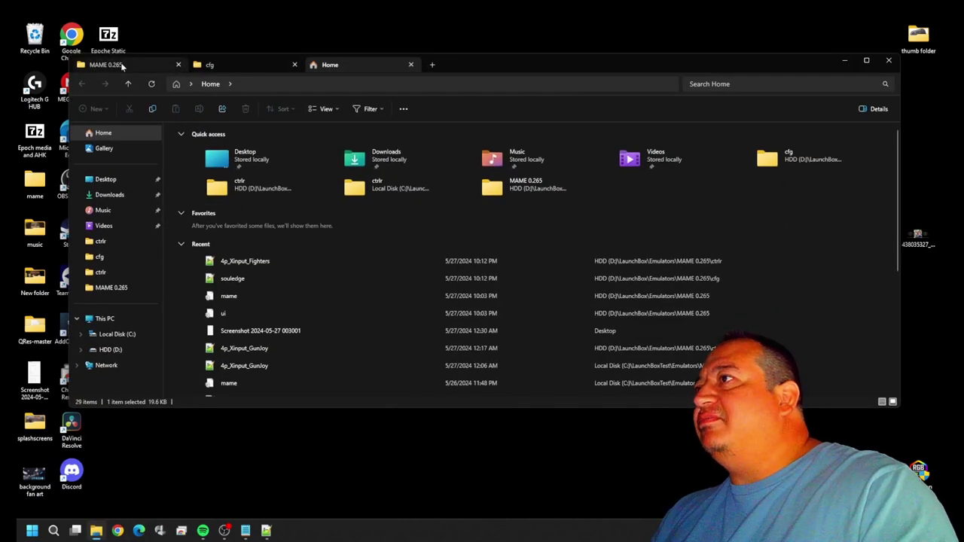
left_click(123, 67)
left_click(215, 65)
left_click_drag(202, 212, 219, 164)
left_click(244, 110)
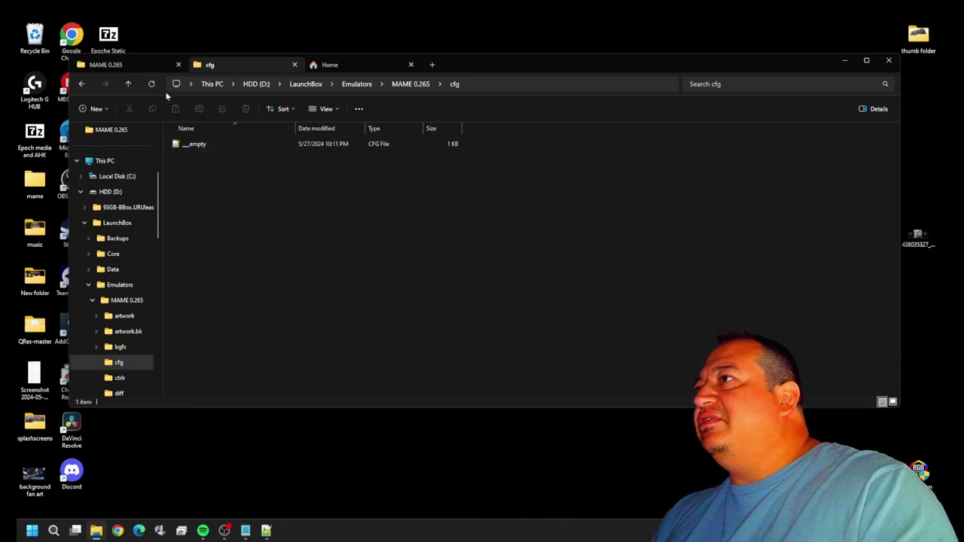
Launch MAME from the MAME 0.265 folder and start Soul Edge (US, SO3/VER.A).
left_click(142, 63)
left_click(229, 242)
double_click(229, 242)
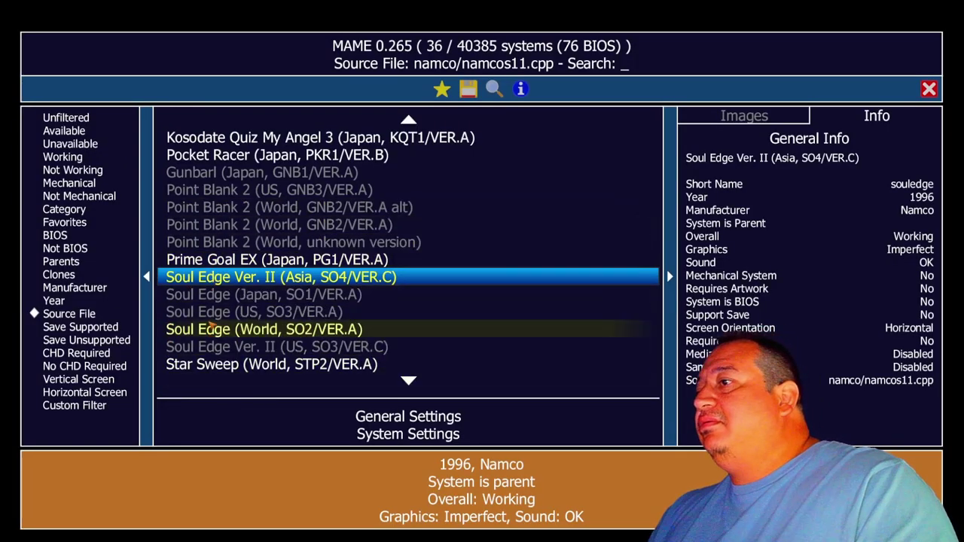
double_click(235, 315)
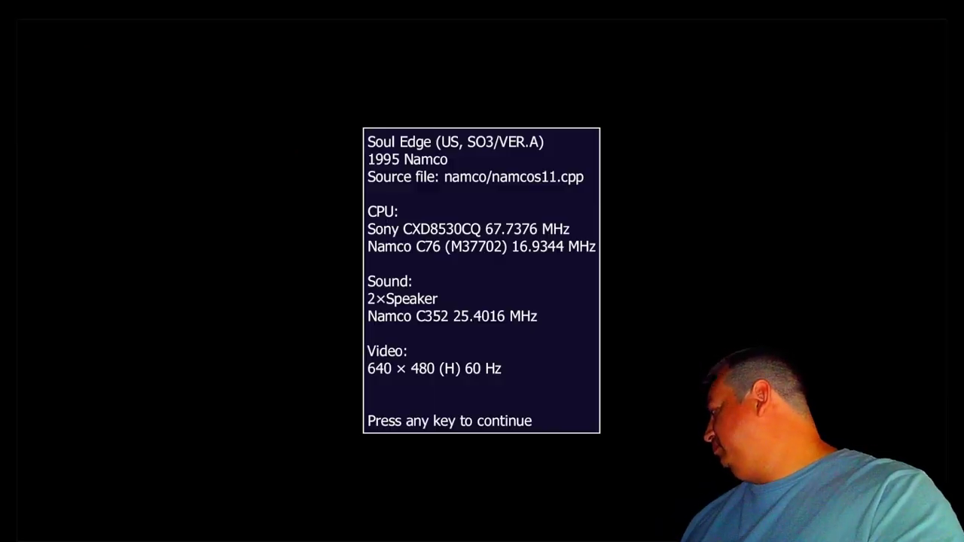
Check Soul Edge's input assignments for buttons 1 to 4 of both players and return to the system list.
key("Tab")
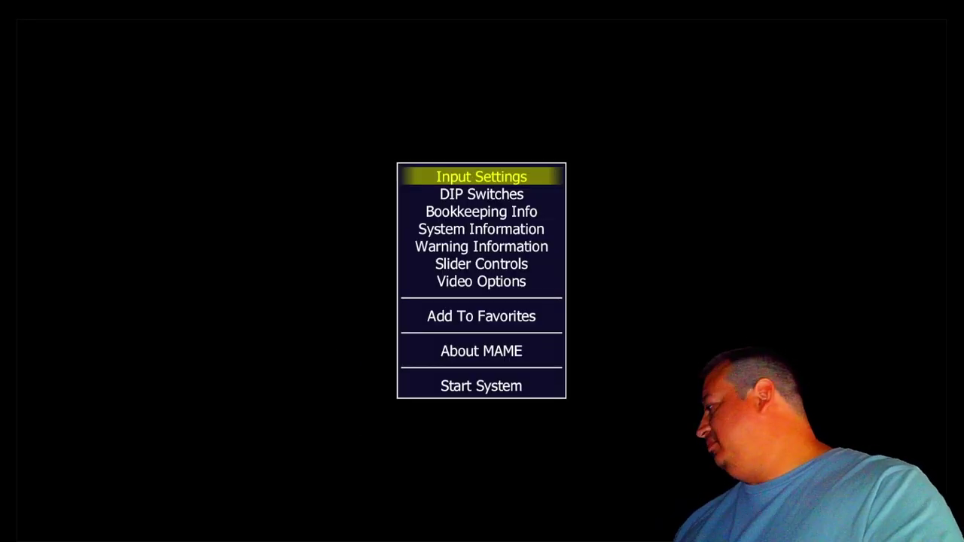
key("Return")
key("Return")
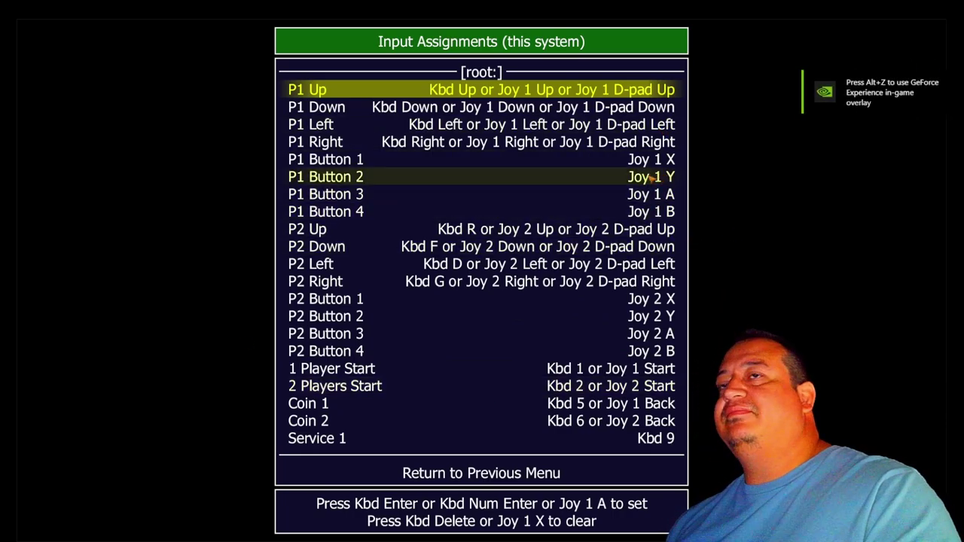
key("Escape")
key("Escape")
key("Escape")
key("Escape")
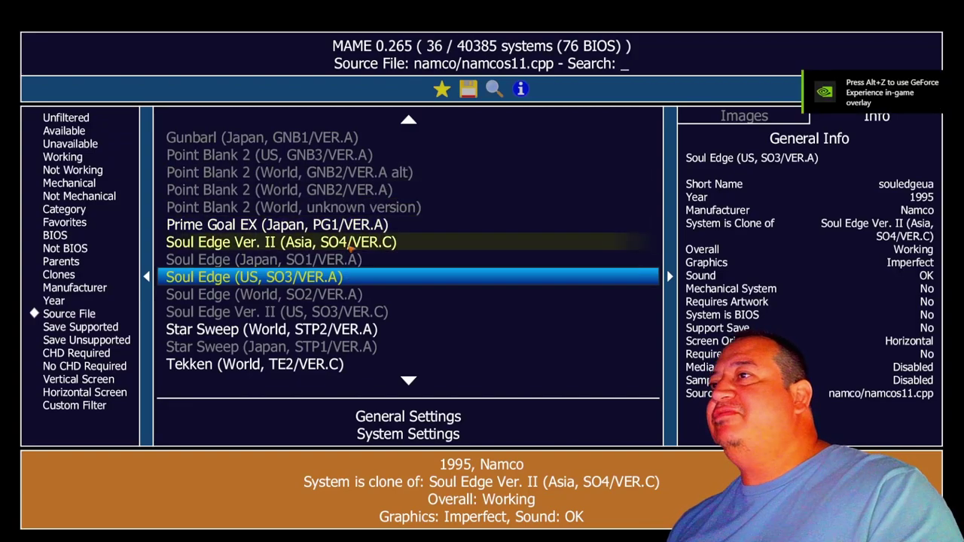
Start Tekken 2 Ver.B (World, TES2/VER.D), check both players' input assignments and return to the system list.
scroll(345, 224, "down", 6)
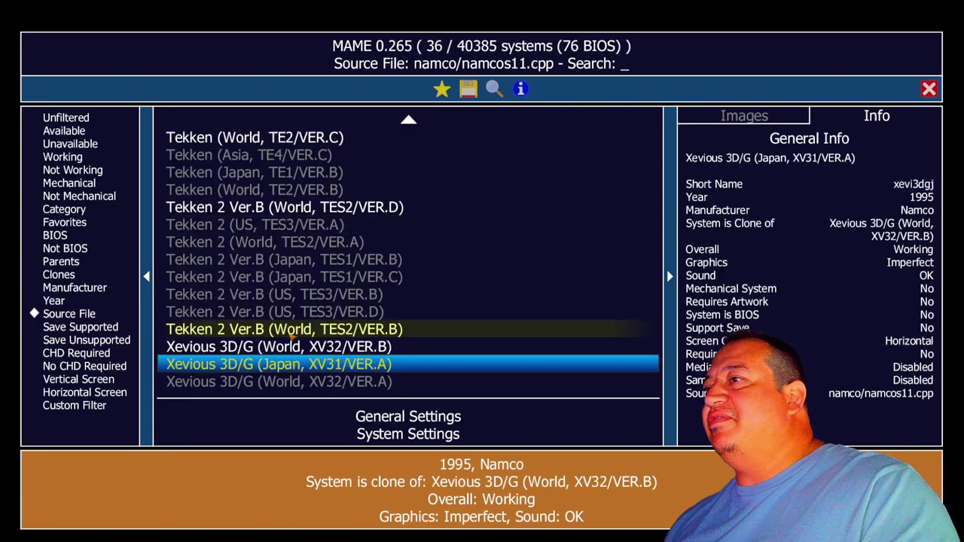
left_click(302, 209)
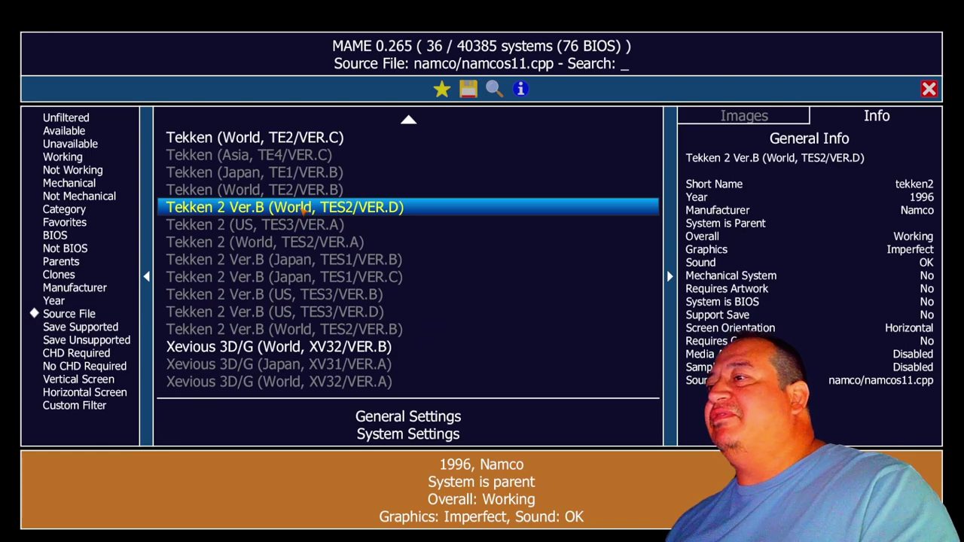
left_click(302, 209)
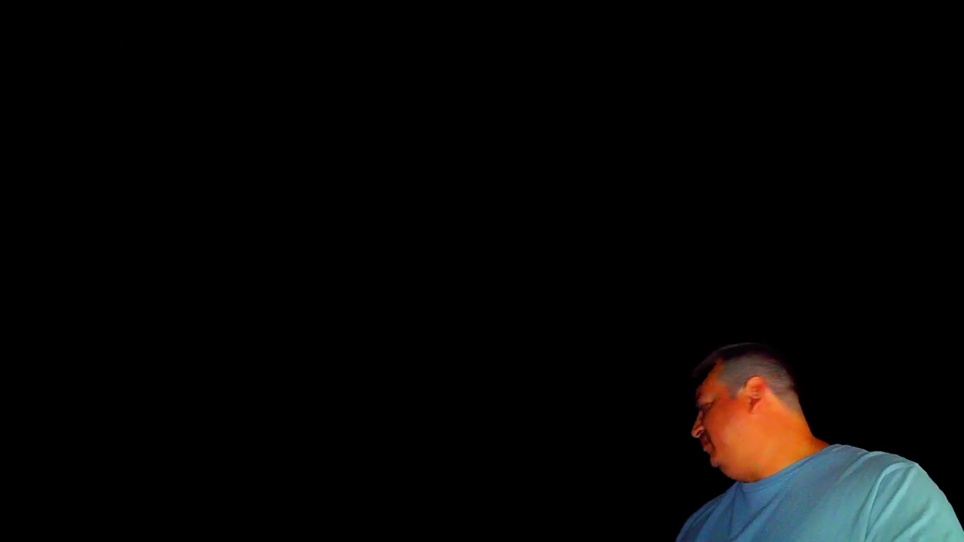
key("Return")
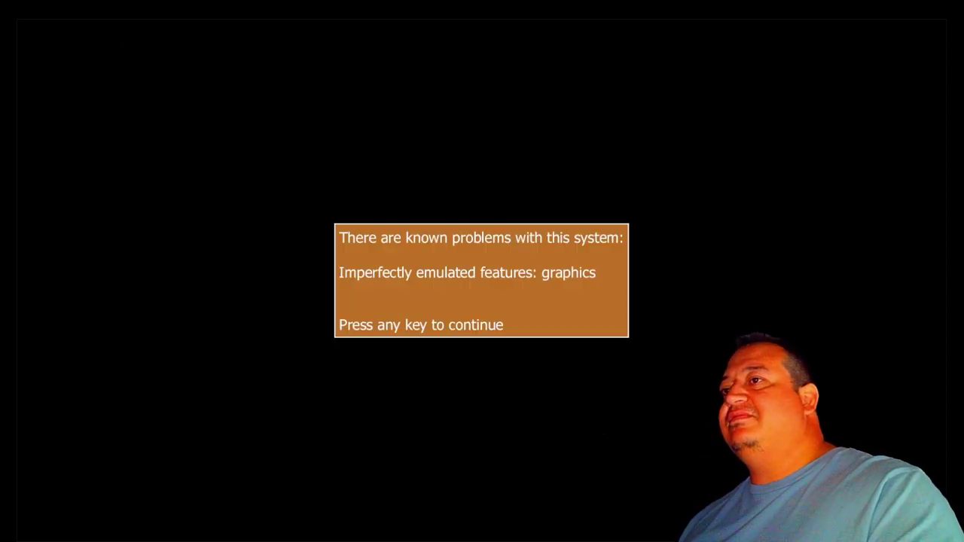
key("Return")
key("Tab")
key("Return")
key("Return")
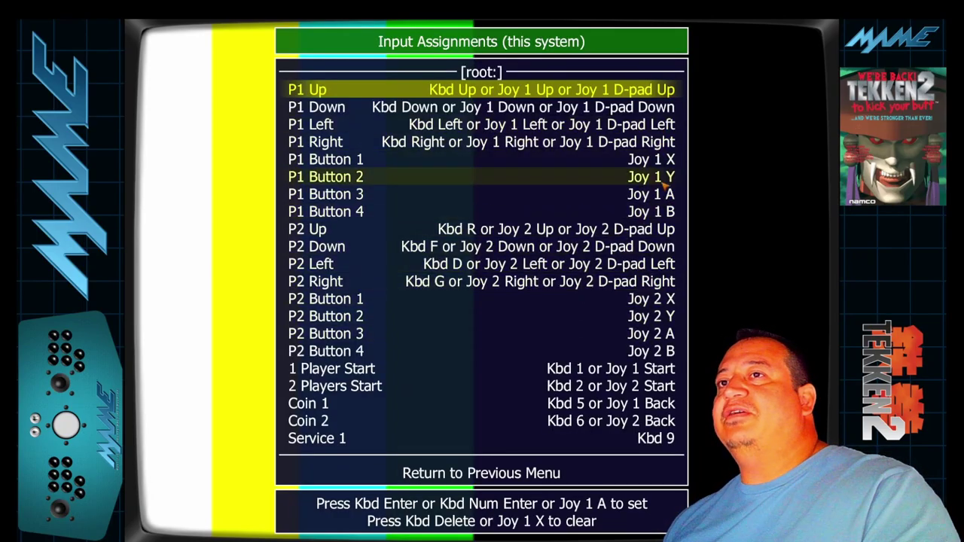
key("Escape")
key("Escape")
key("Escape")
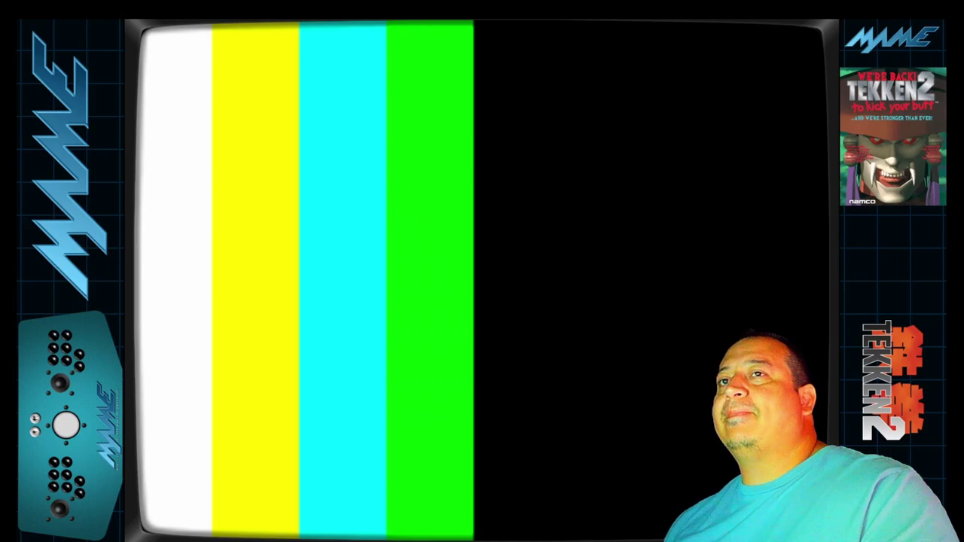
key("Escape")
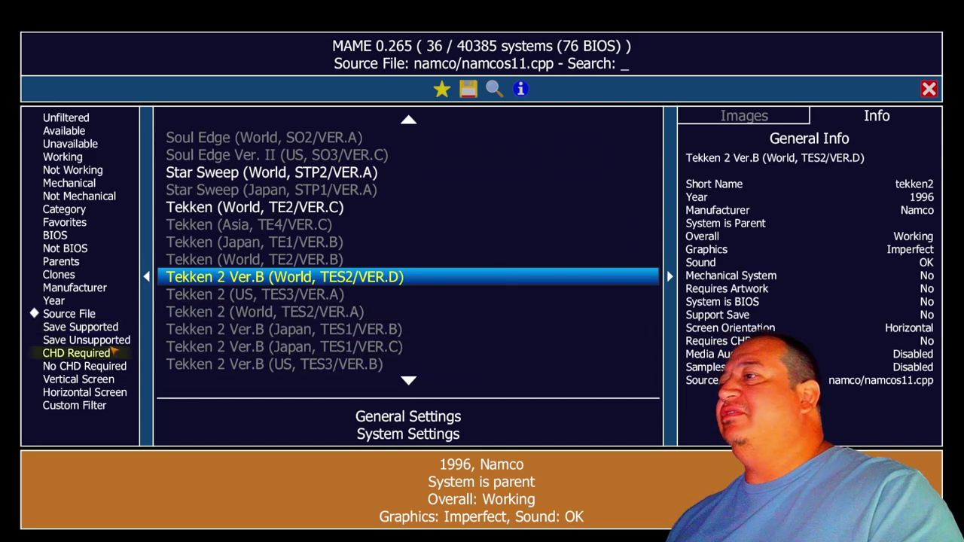
Filter the system list by the source file namco/namcos12.cpp.
left_click(70, 317)
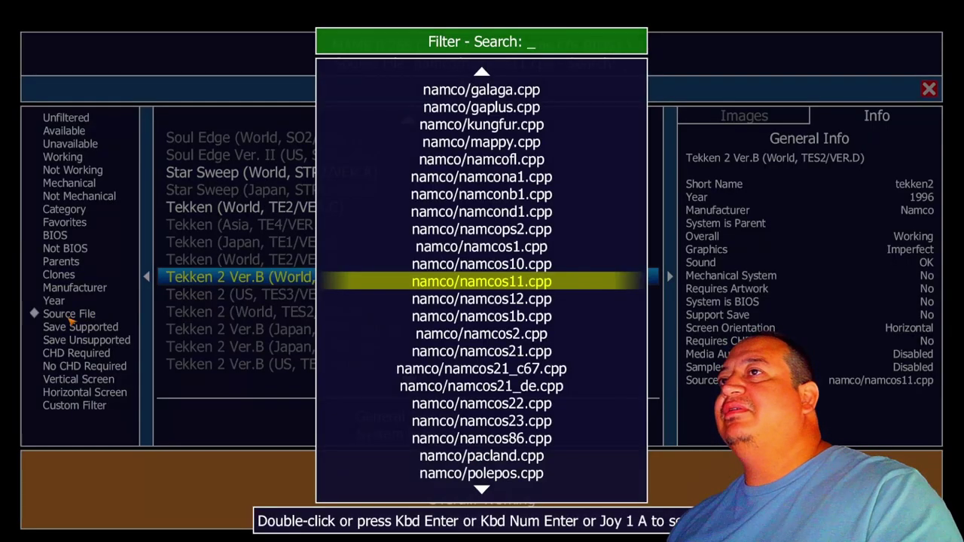
left_click(520, 299)
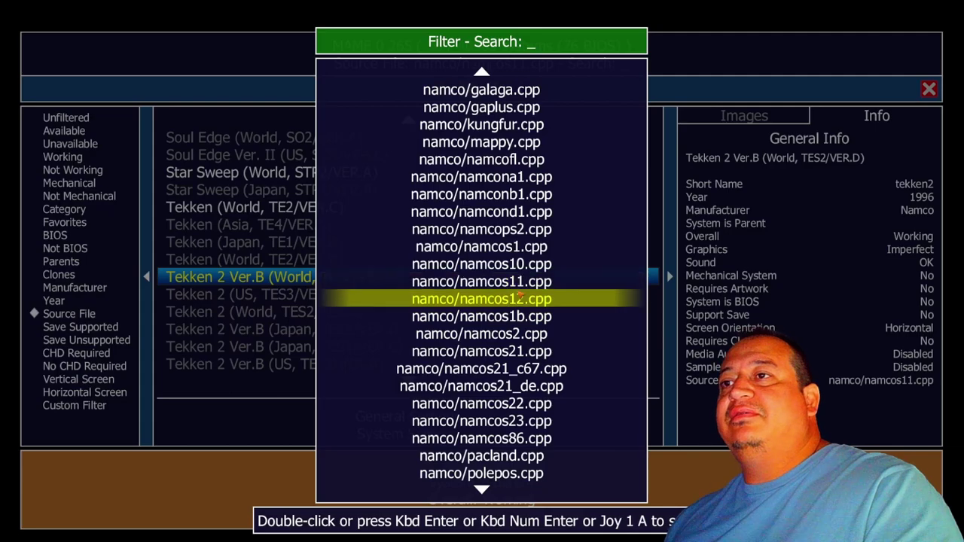
left_click(520, 299)
Start Tekken Tag Tournament (World, TEG2/VER.C1, set 1) from the filtered list and dismiss its startup screens.
key("Page_Down")
scroll(320, 226, "down", 7)
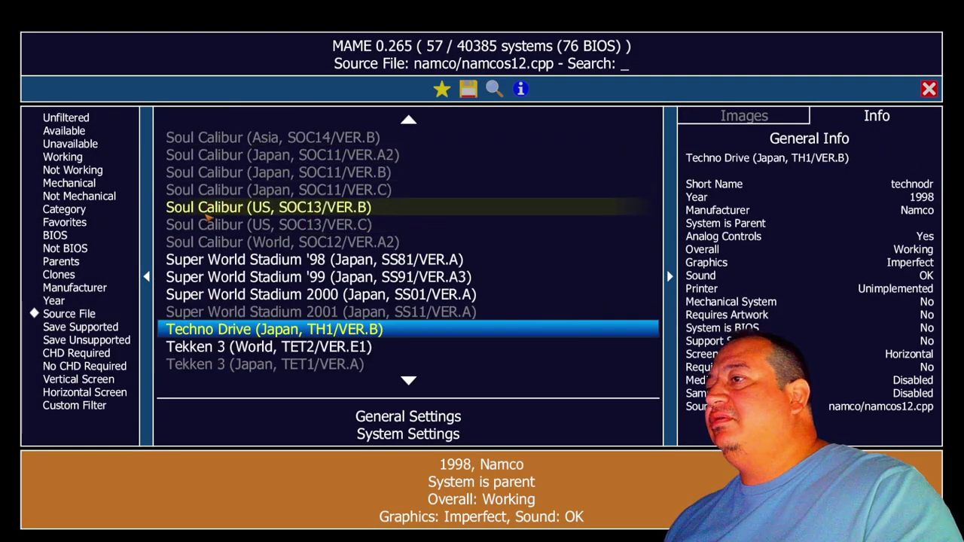
scroll(235, 348, "down", 14)
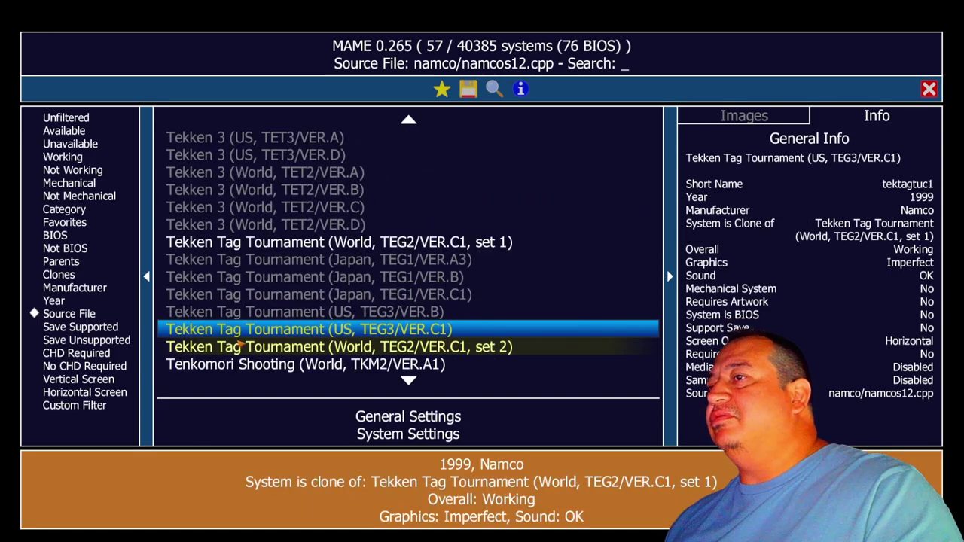
left_click(269, 248)
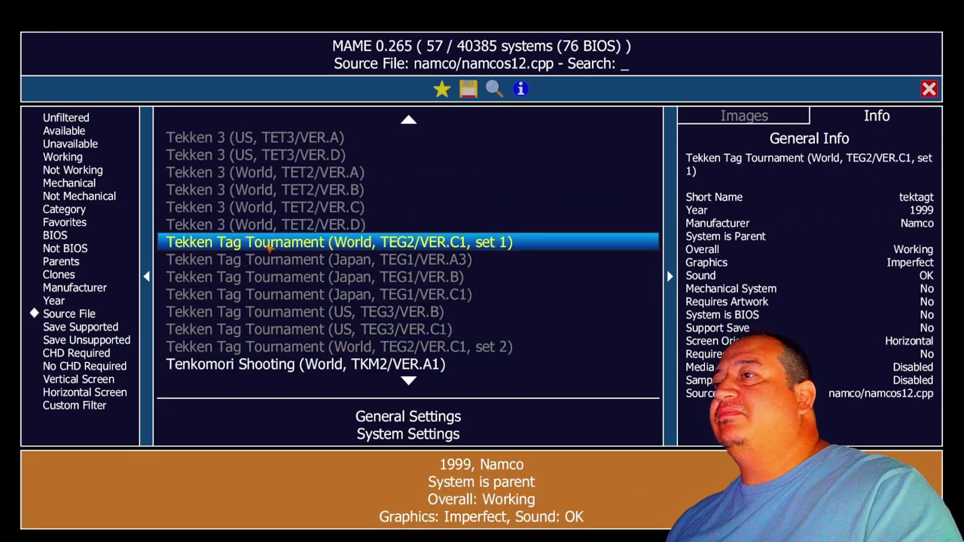
left_click(267, 249)
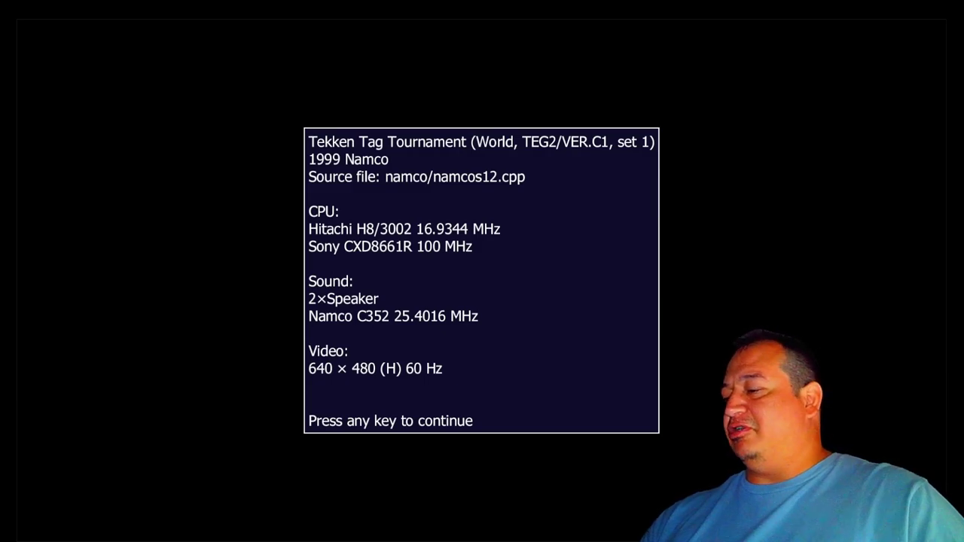
key("Return")
key("Return")
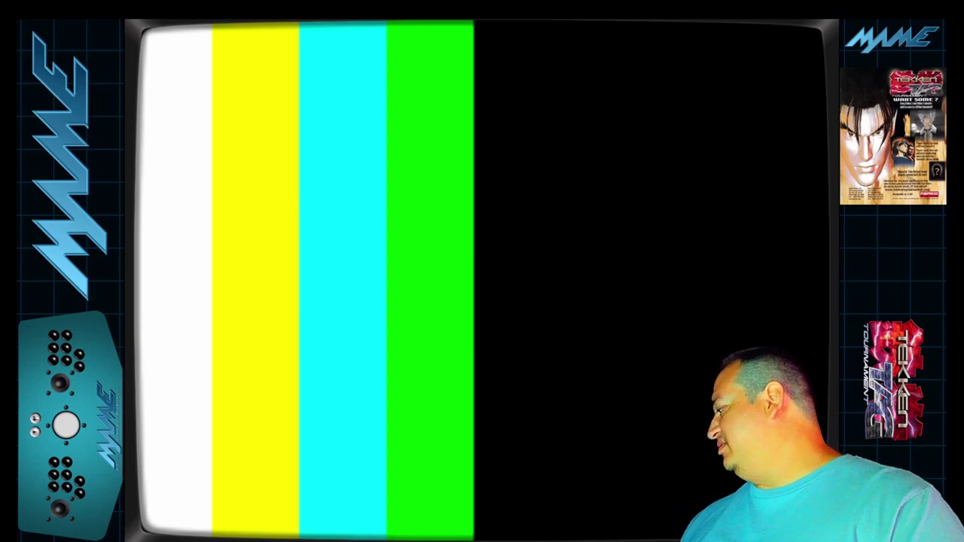
Examine Tekken Tag Tournament's input assignments, particularly player 1's buttons 1 to 4, and return to the game.
key("Tab")
key("Return")
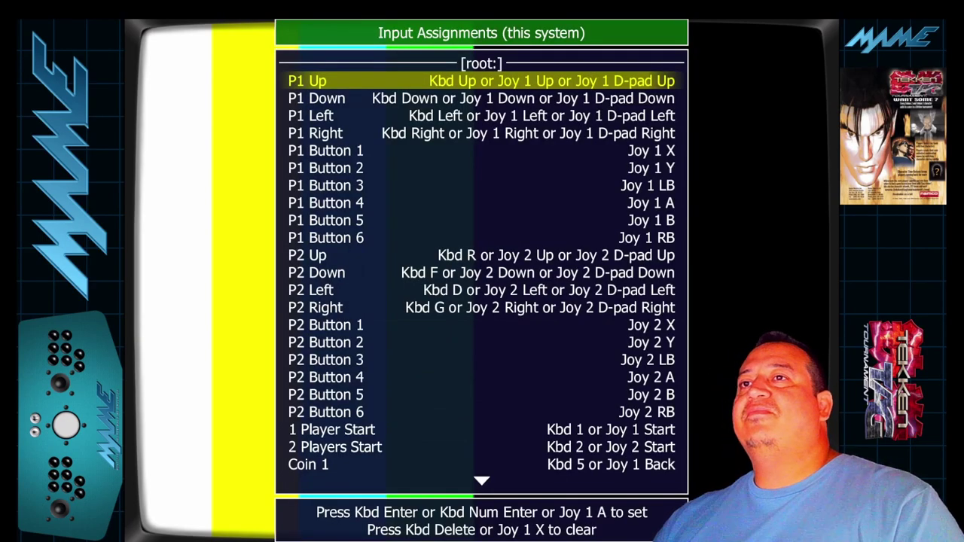
key("Down")
key("Down")
key("Down")
key("Down")
key("Down")
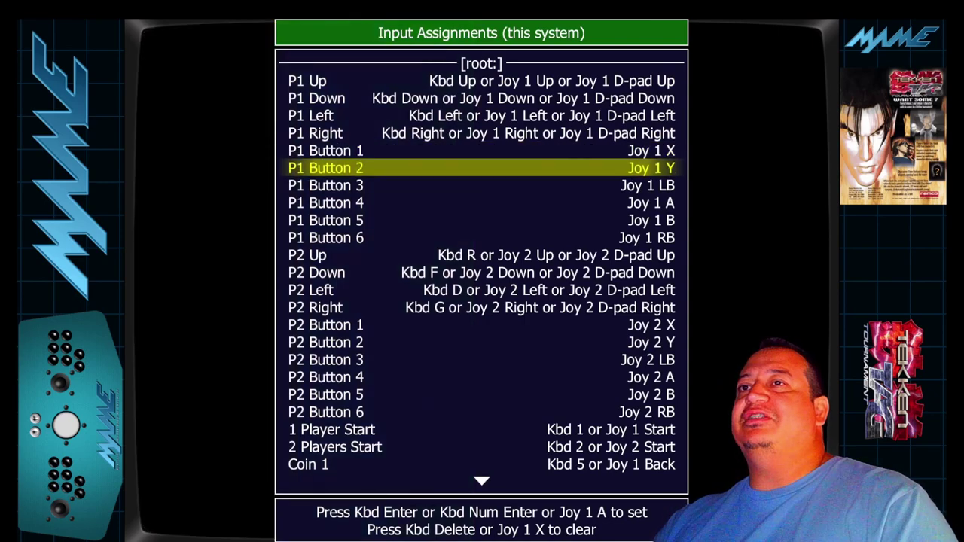
key("Down")
key("Down")
key("Up")
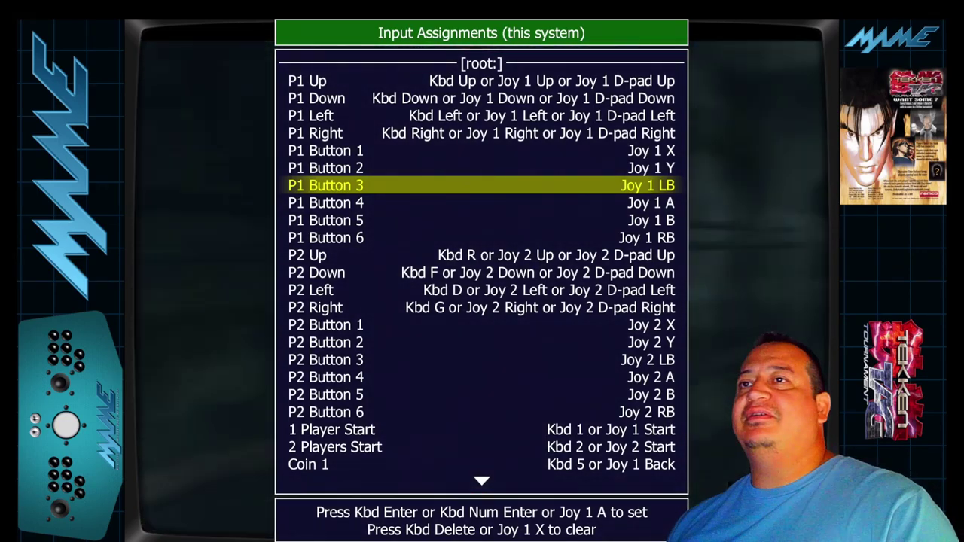
key("Escape")
key("Escape")
key("Escape")
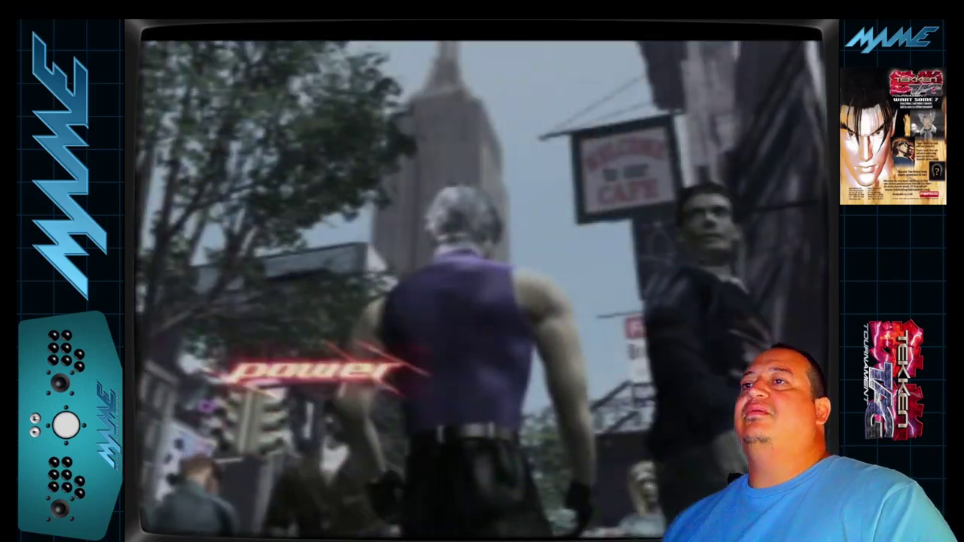
Play a one-player Tekken Tag Tournament match with Jun to test the controls and quit MAME to the desktop.
key("1")
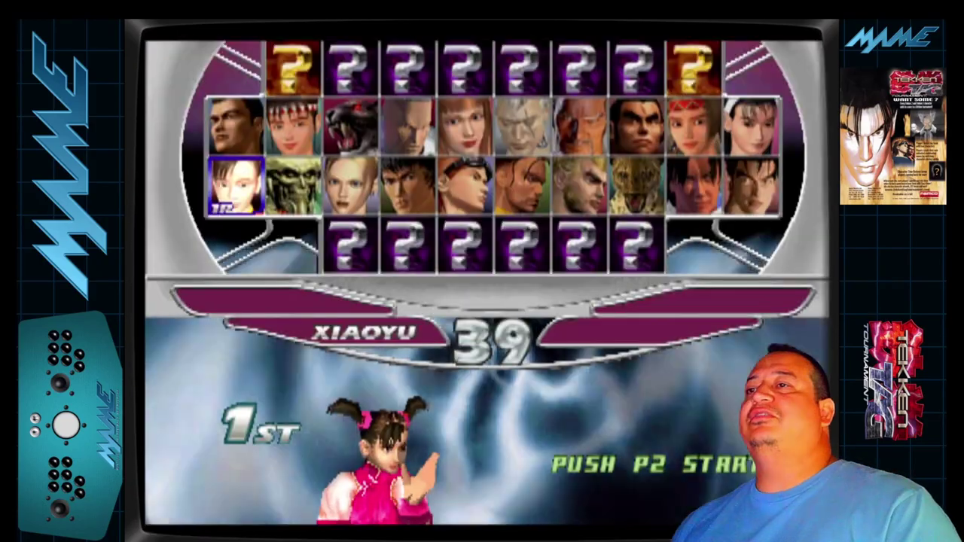
key("Left")
key("Up")
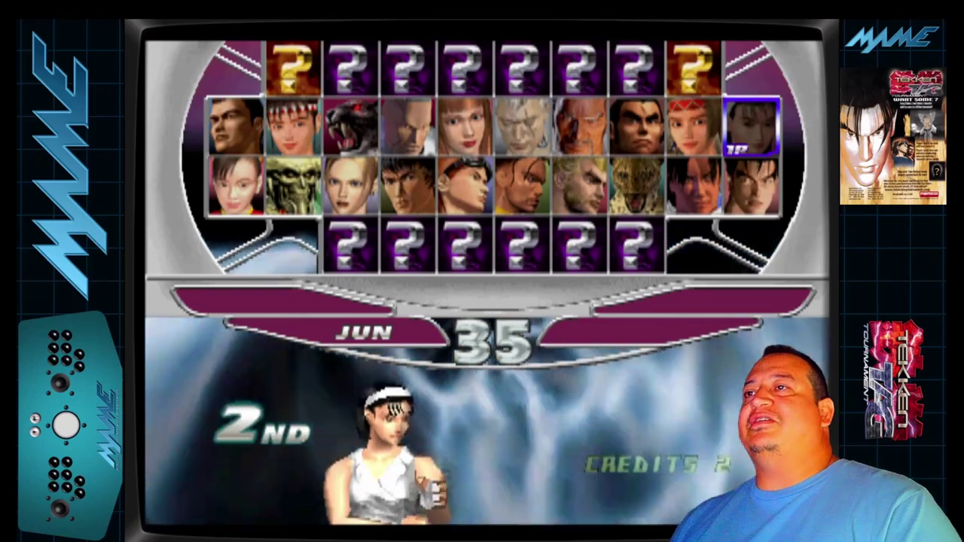
key("Left")
key("Right")
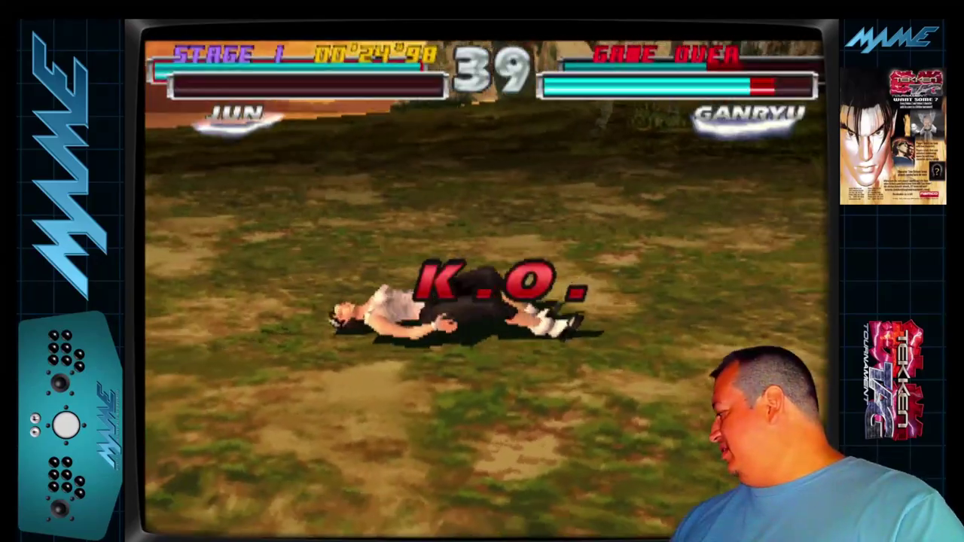
key("Escape")
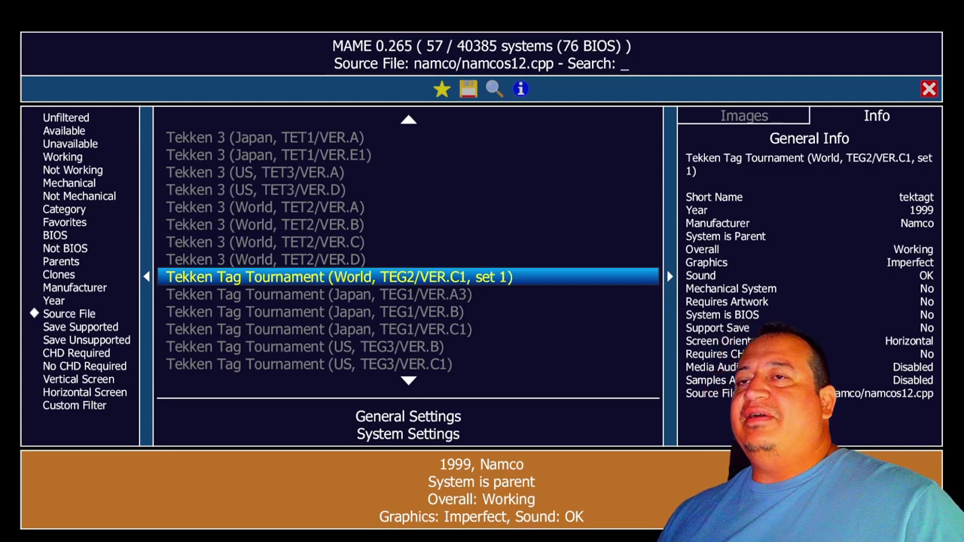
key("Escape")
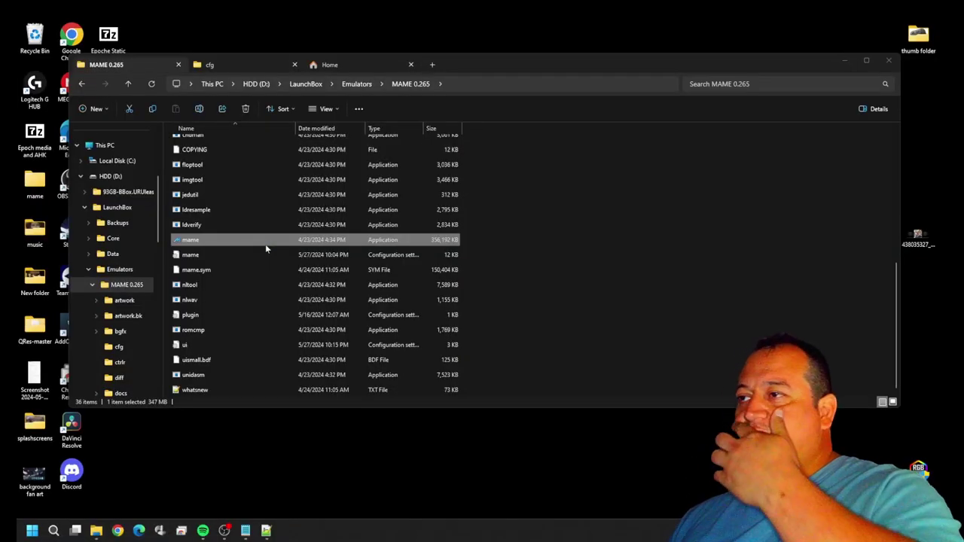